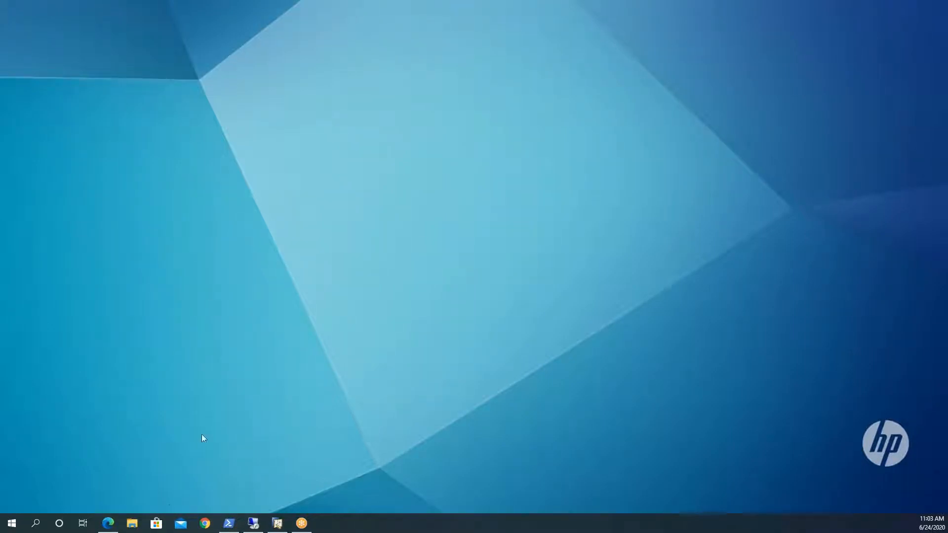
Step: Switch to the browser's SAP Business One 10.0 Highlights PDF and read from the enhancement overview through the New Skin Style - Belize Deep slide
left_click(111, 526)
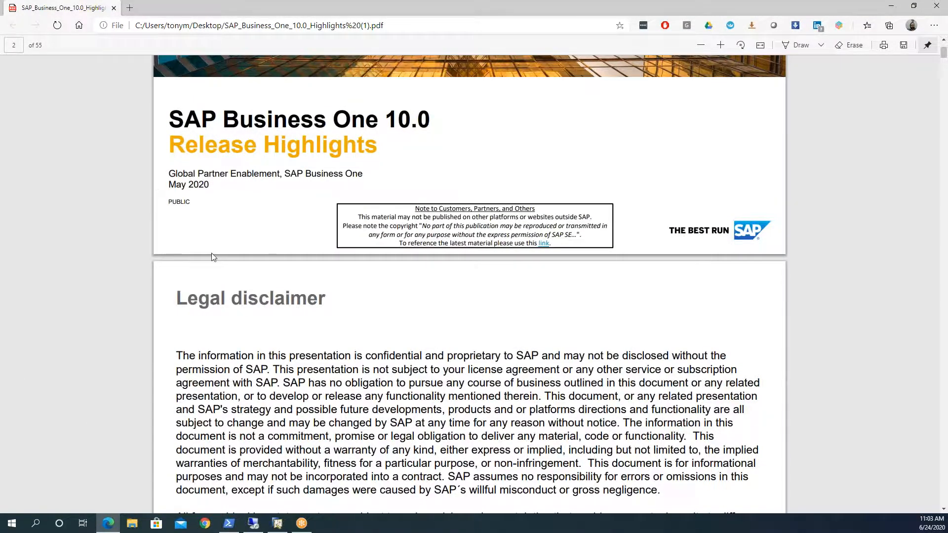
scroll(212, 253, "down", 3)
scroll(211, 253, "down", 7)
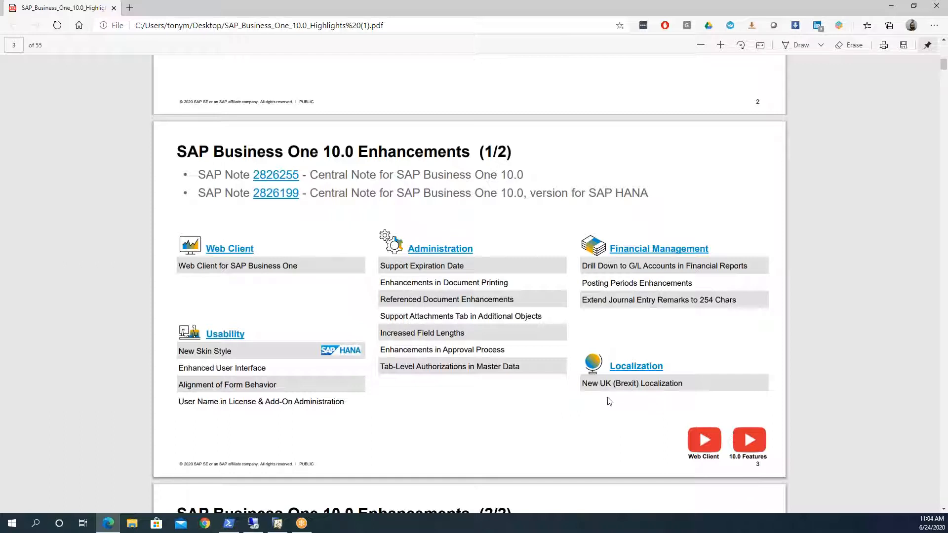
scroll(608, 401, "down", 3)
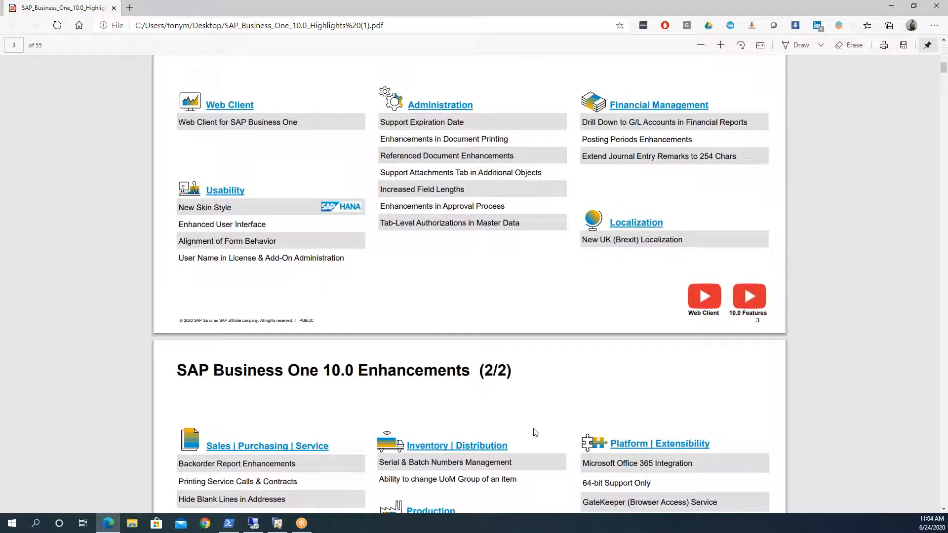
scroll(458, 324, "down", 2)
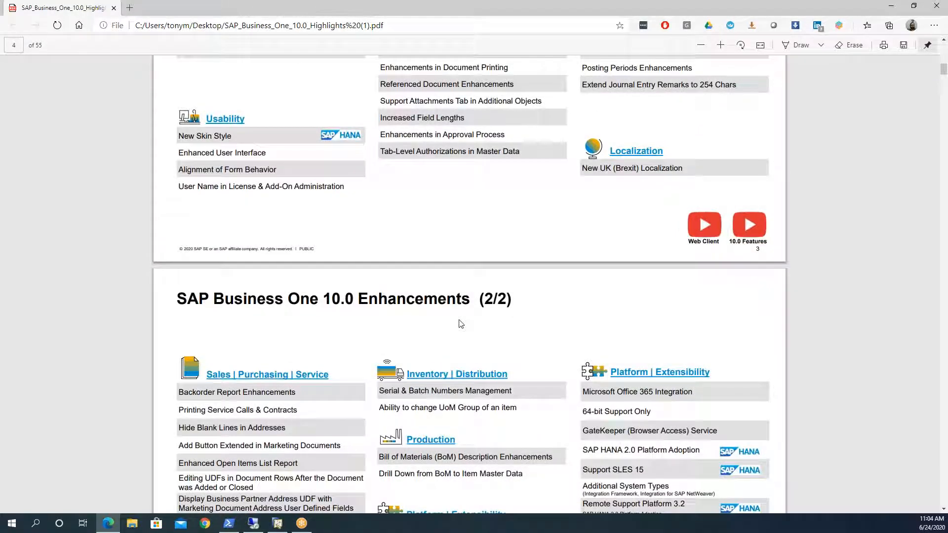
scroll(460, 324, "down", 5)
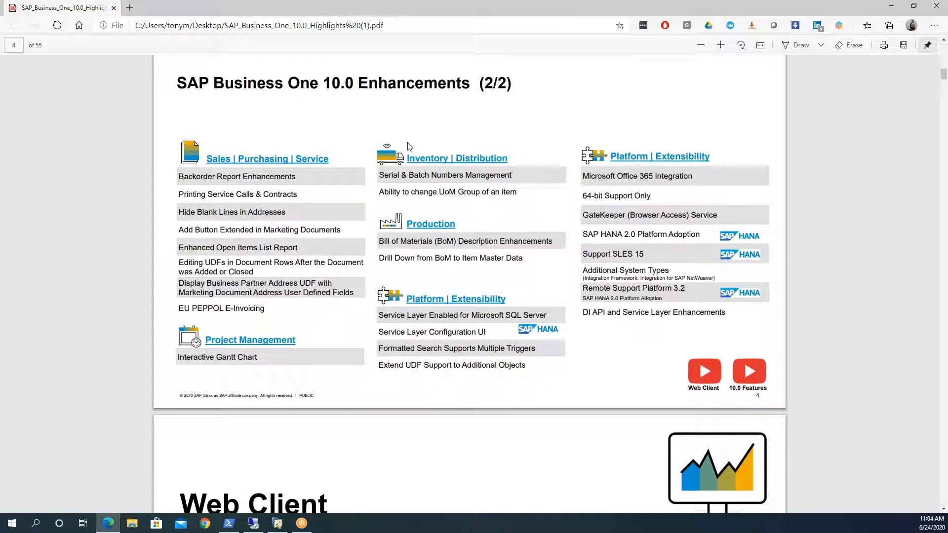
scroll(409, 145, "down", 6)
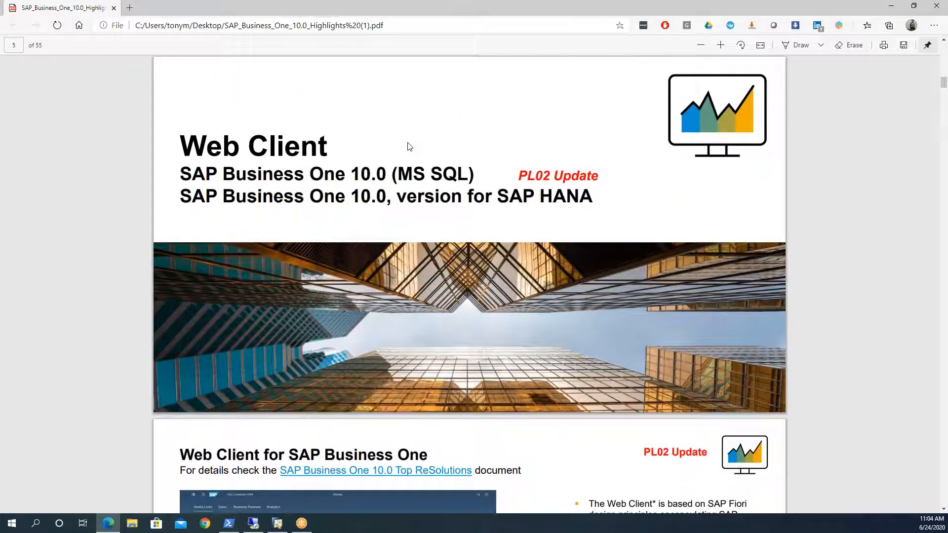
scroll(409, 147, "down", 2)
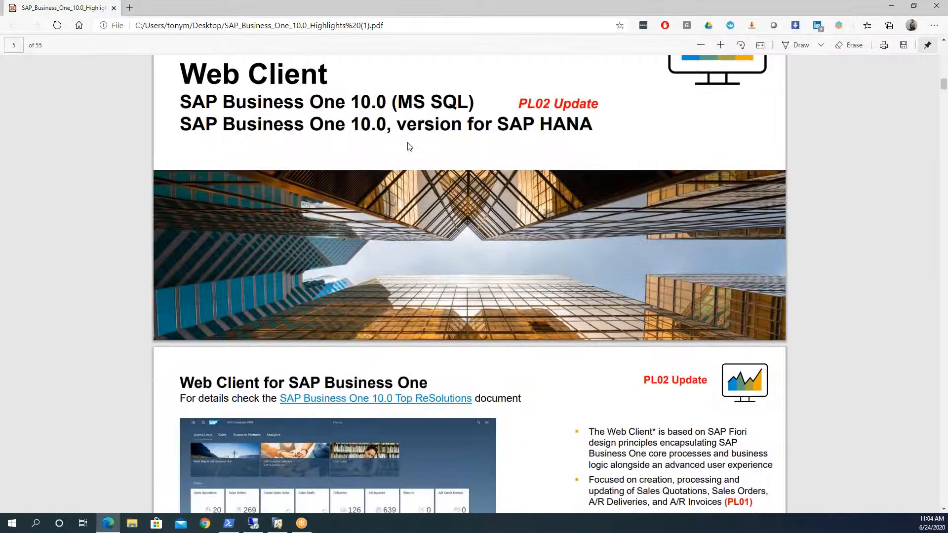
scroll(408, 146, "down", 8)
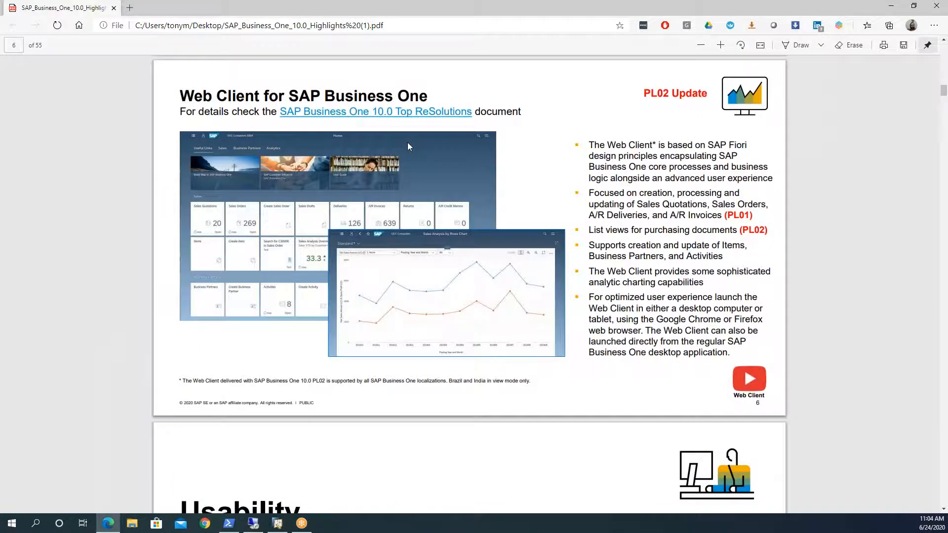
scroll(408, 147, "down", 10)
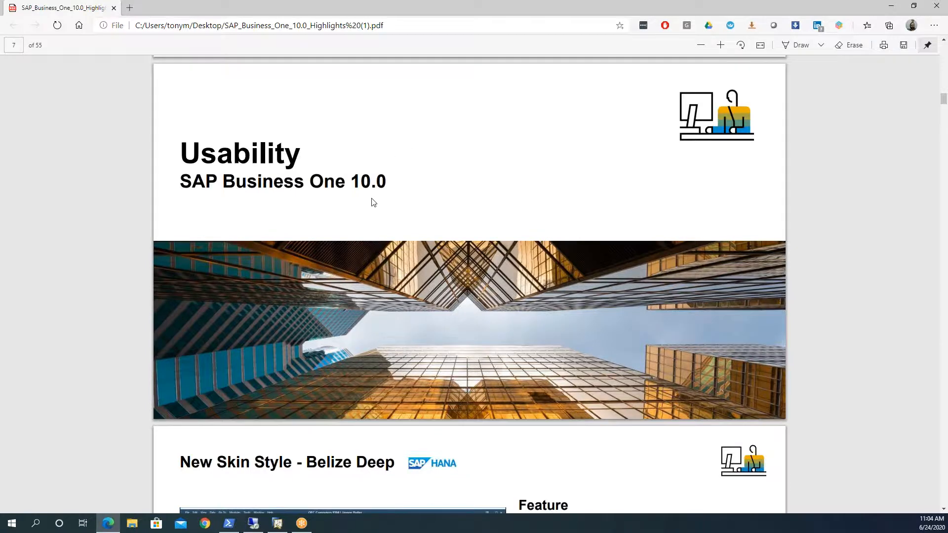
scroll(372, 202, "down", 6)
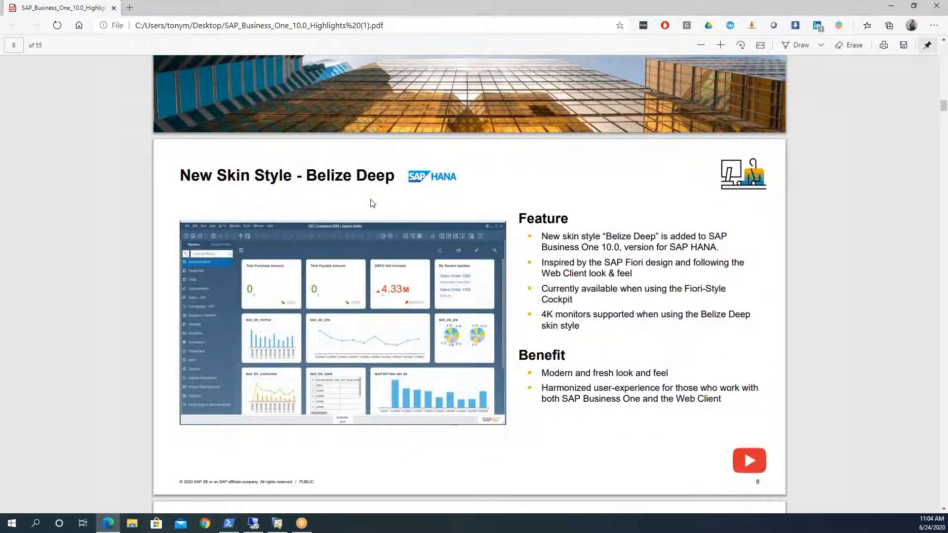
scroll(371, 203, "down", 2)
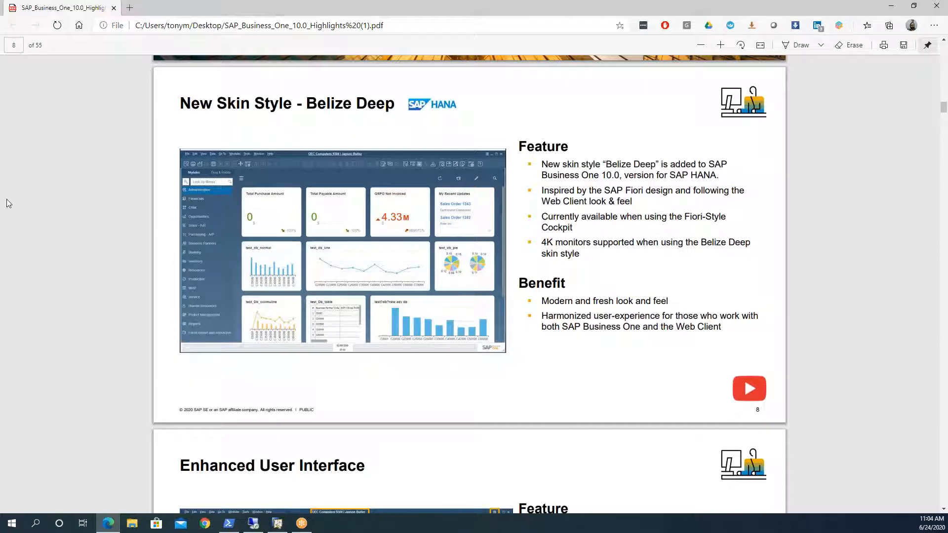
Step: Switch to the remote desktop session and unlock the SAP Business One client by entering the account password
left_click(254, 524)
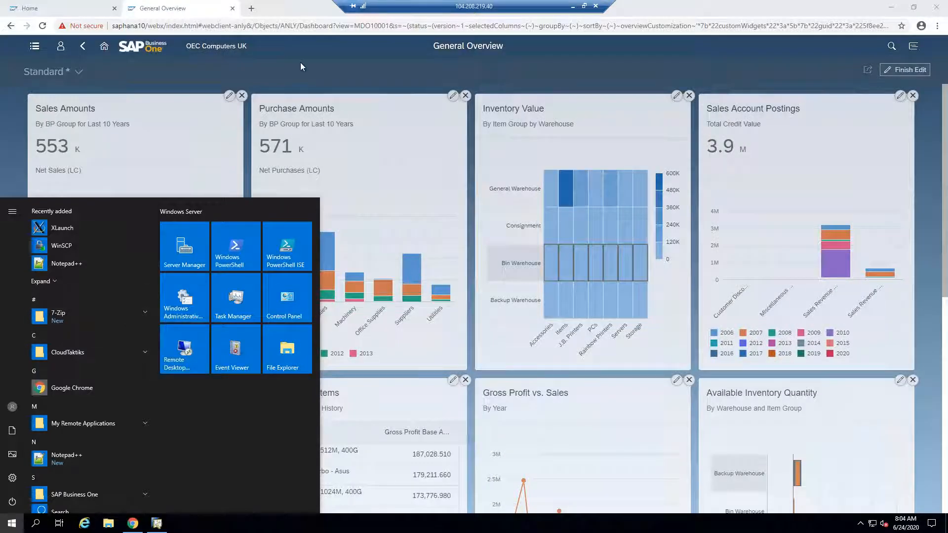
left_click(288, 79)
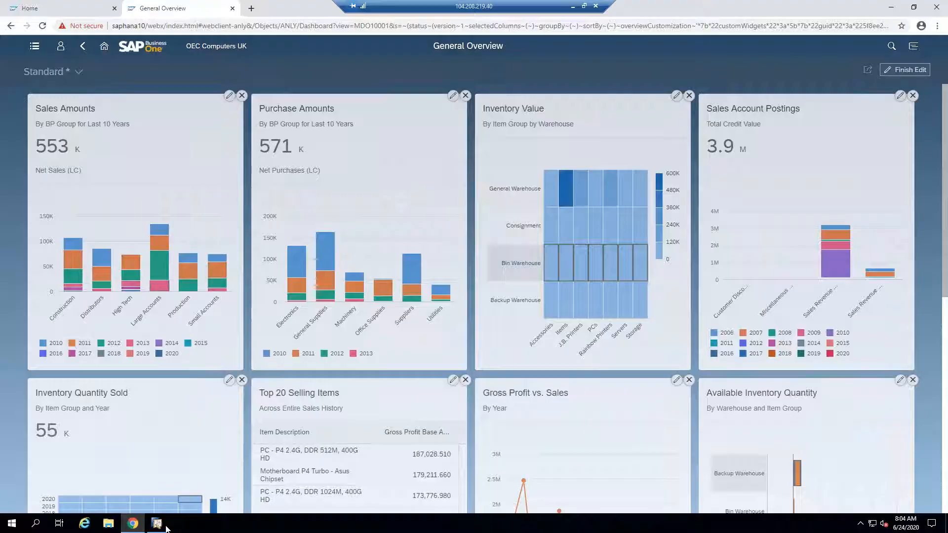
left_click(157, 523)
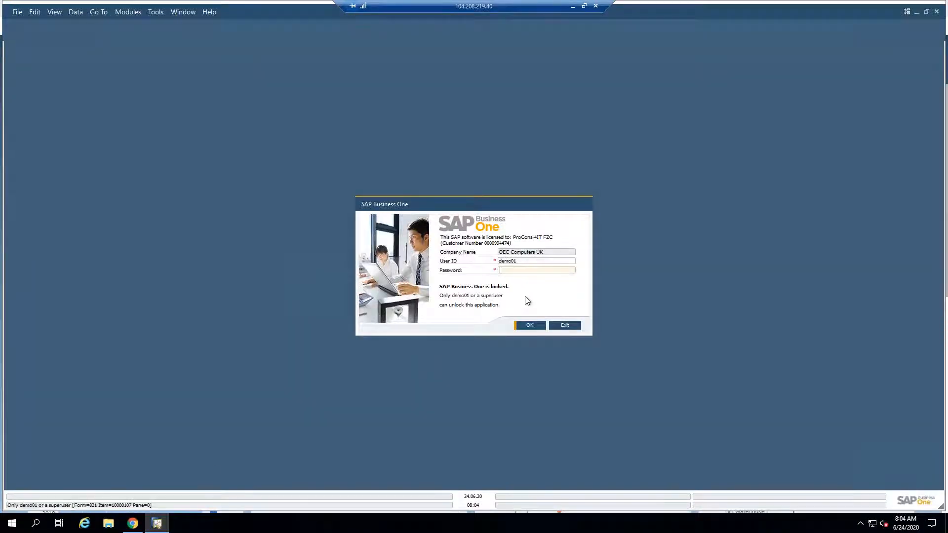
type("******")
key("Return")
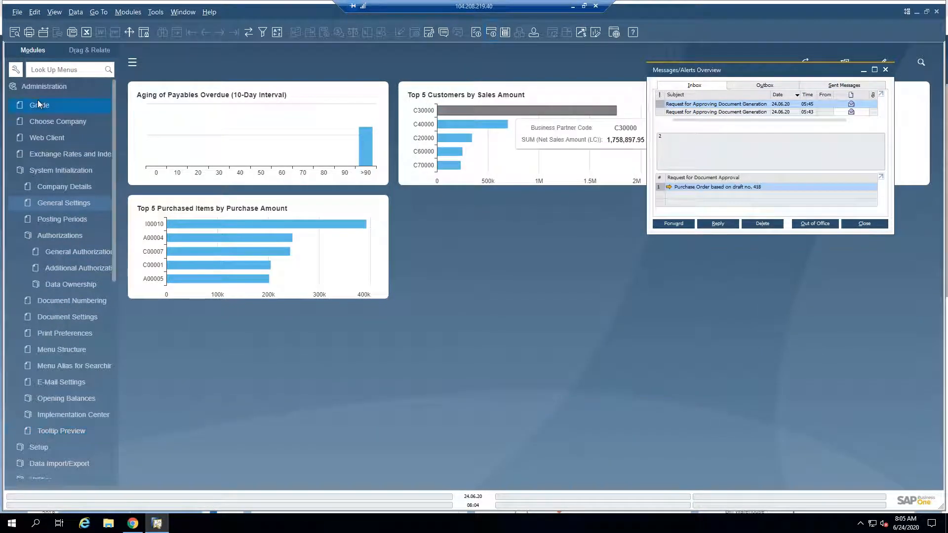
Step: Examine the Cockpit options in the system's General Settings and close the window without changes
left_click(50, 203)
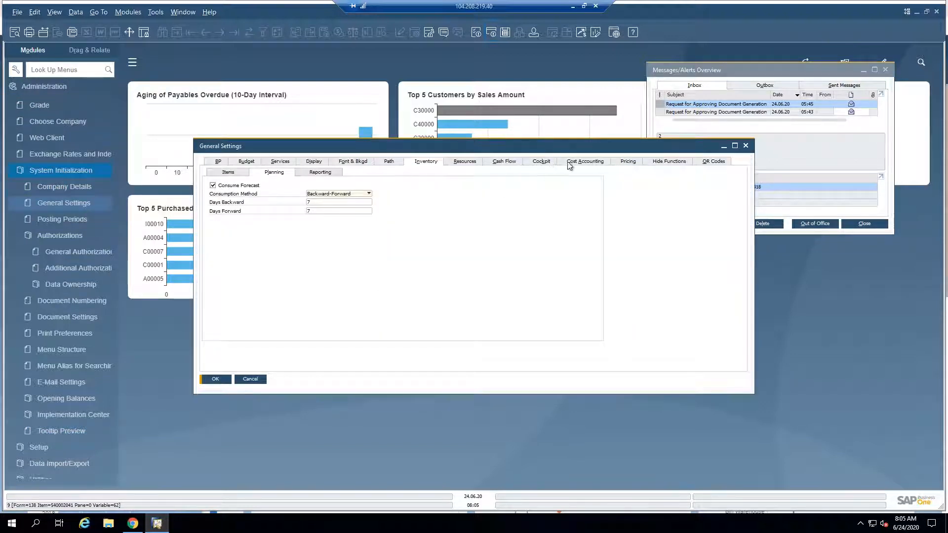
left_click(543, 161)
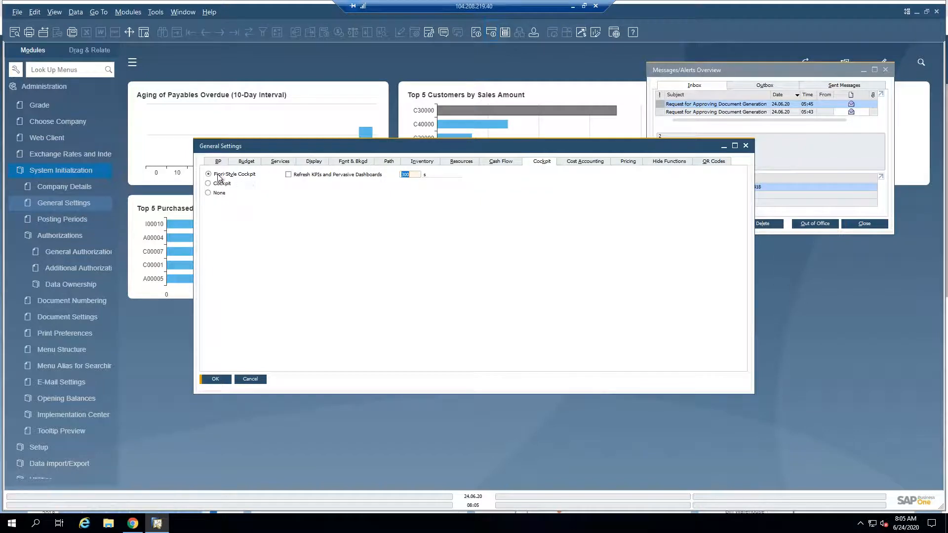
left_click(250, 379)
Step: Check the available skin styles in the Display section of General Settings and cancel without changing anything
left_click(34, 174)
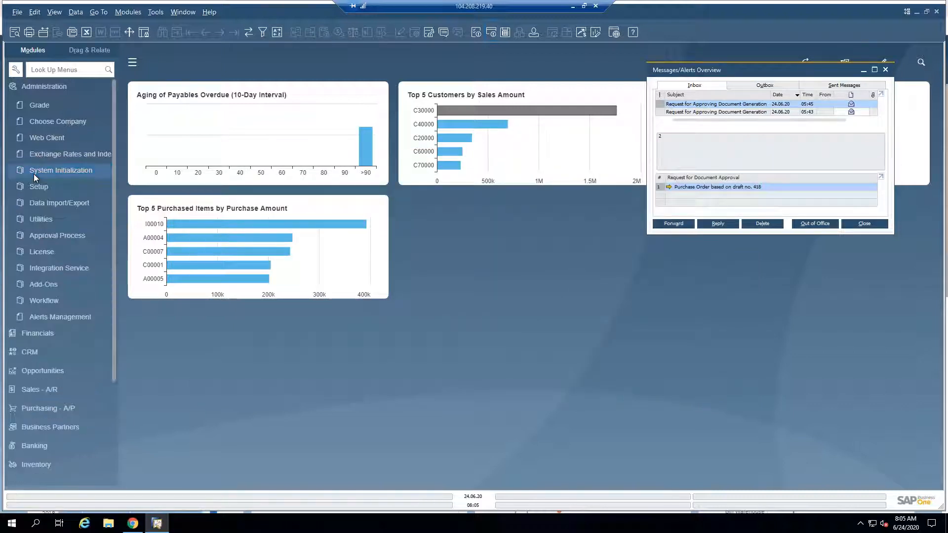
left_click(34, 173)
left_click(46, 205)
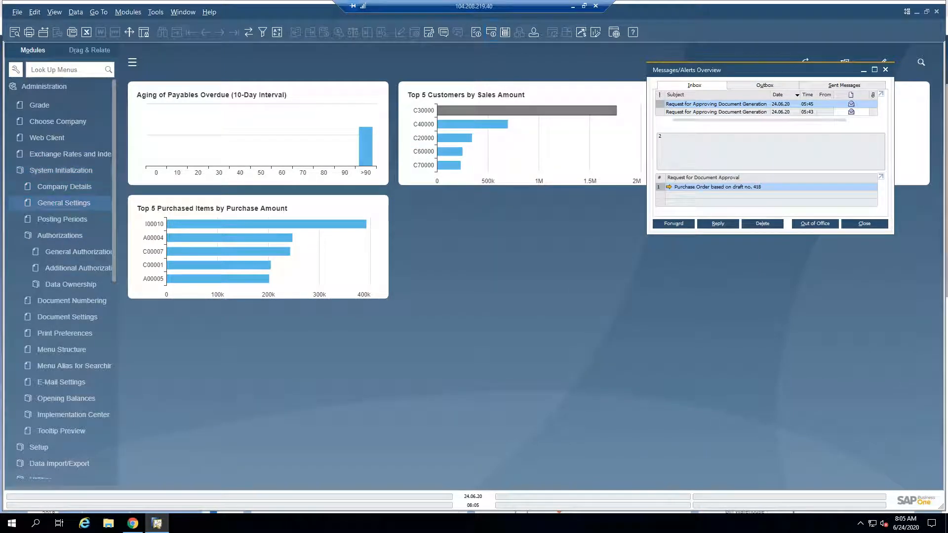
left_click(280, 161)
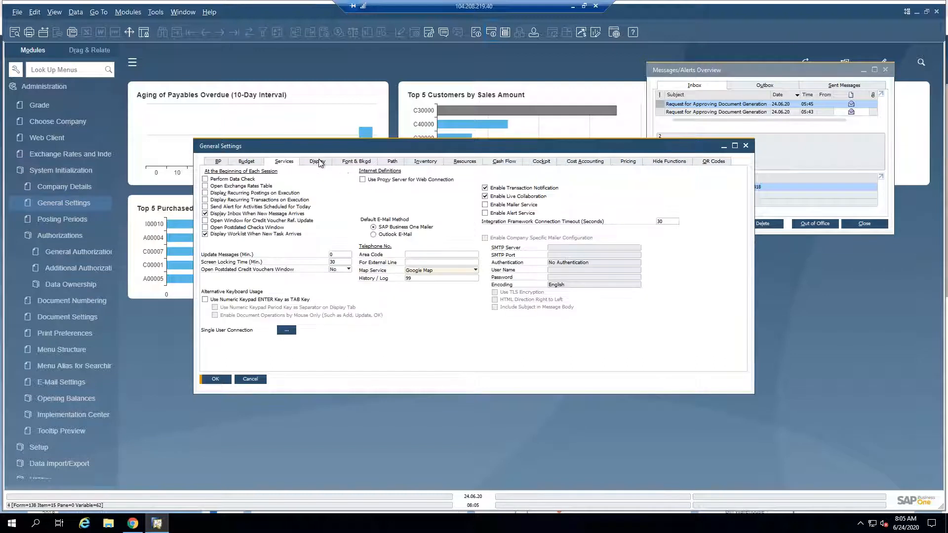
left_click(318, 162)
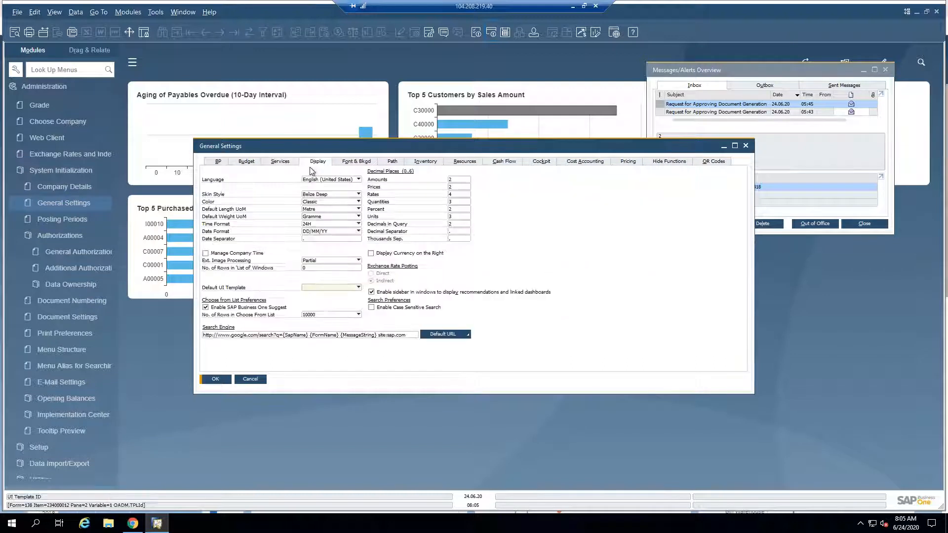
left_click(324, 195)
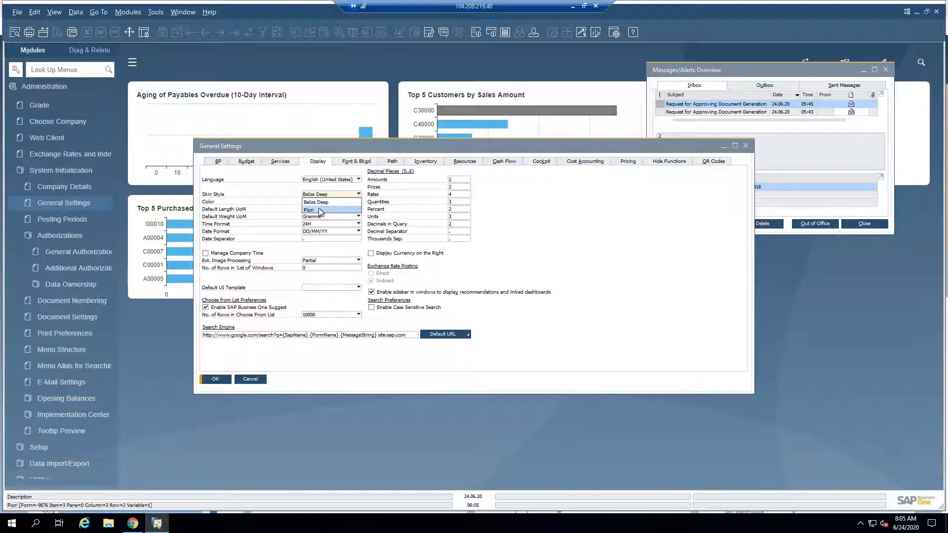
left_click(254, 180)
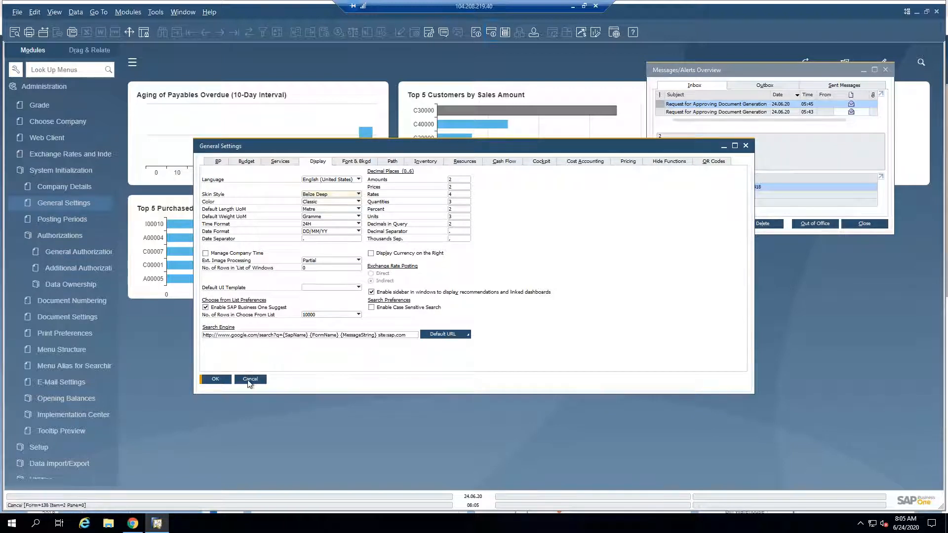
left_click(249, 379)
Step: Move the Messages/Alerts Overview clear of the dashboard widgets, and switch to the local SAP Business One client with its window maximized
left_click_drag(801, 74, 830, 225)
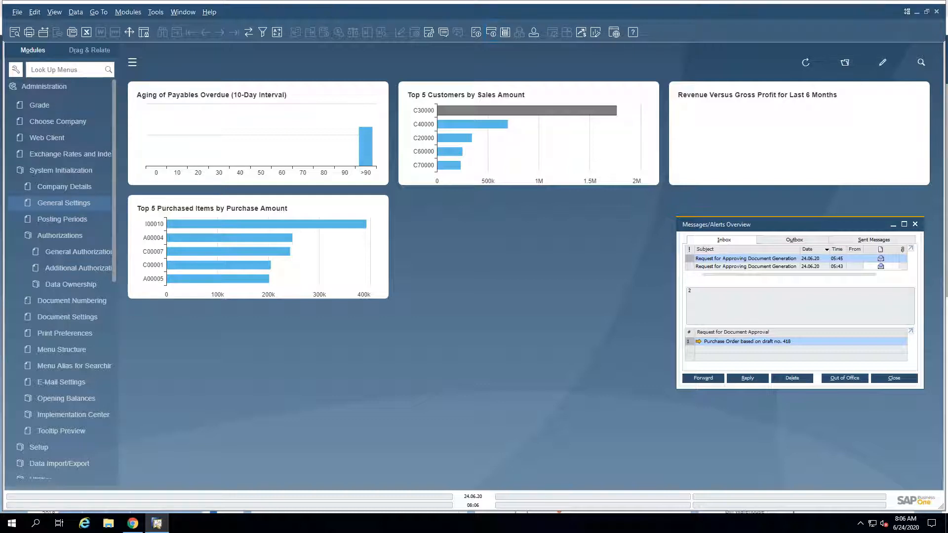
left_click_drag(0, 72, 276, 75)
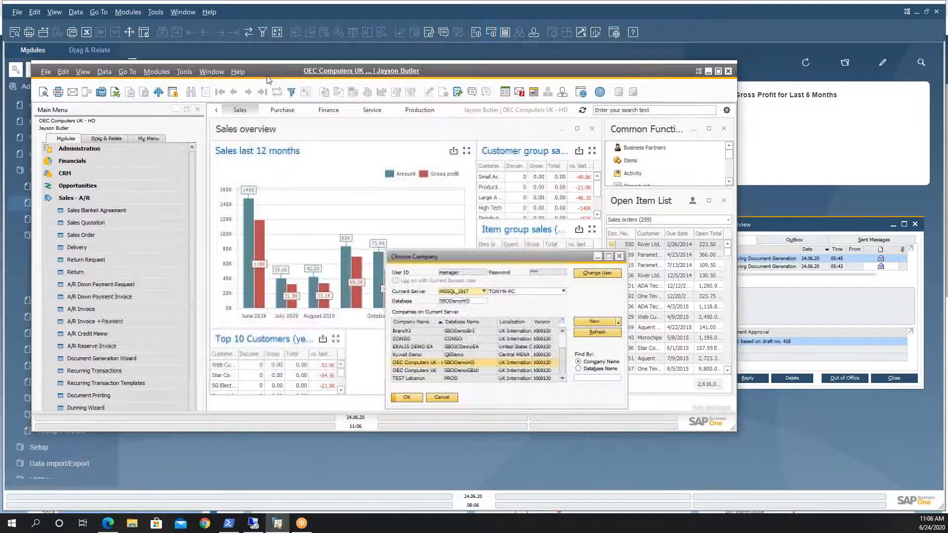
left_click(446, 398)
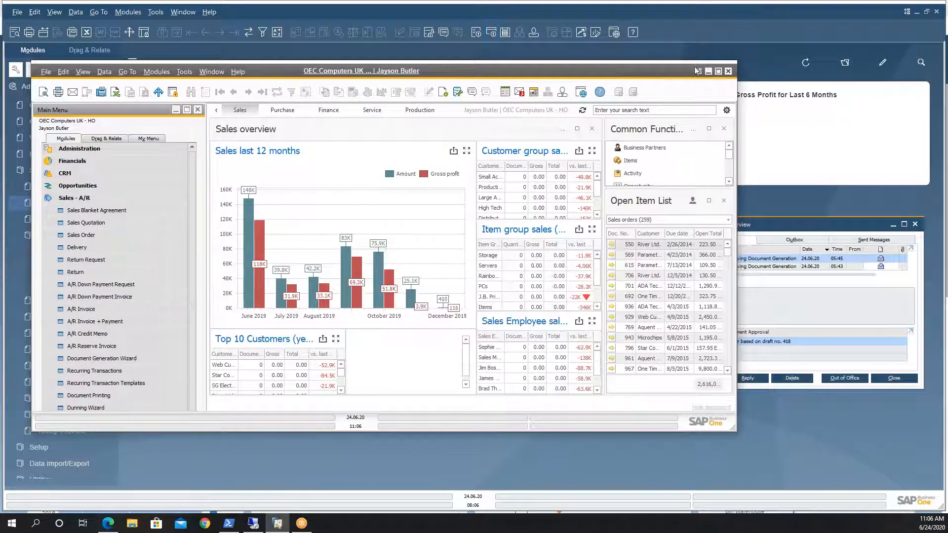
left_click(719, 72)
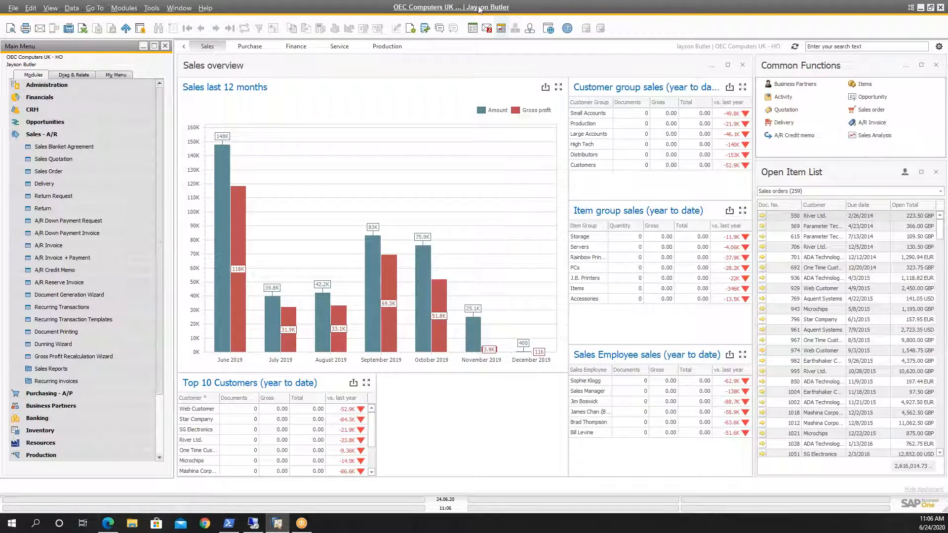
Step: Demonstrate opening the Choose Company dialog from both the company name and the user name in the window heading, cancelling it each time
left_click(424, 9)
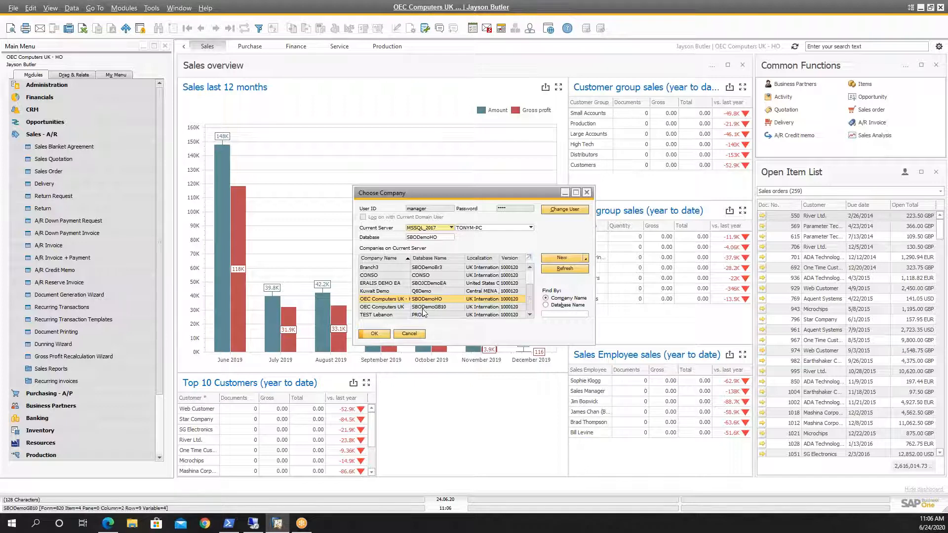
left_click(410, 333)
left_click(29, 87)
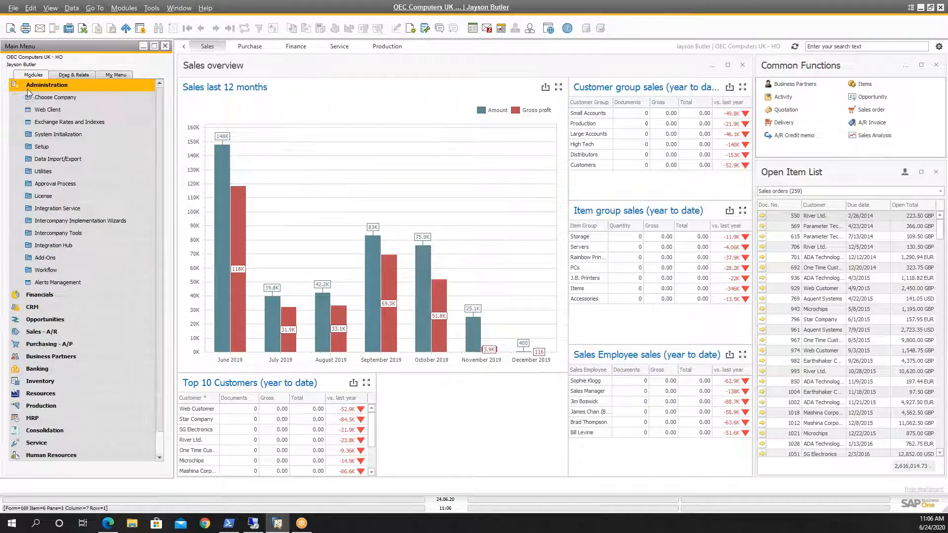
left_click(30, 85)
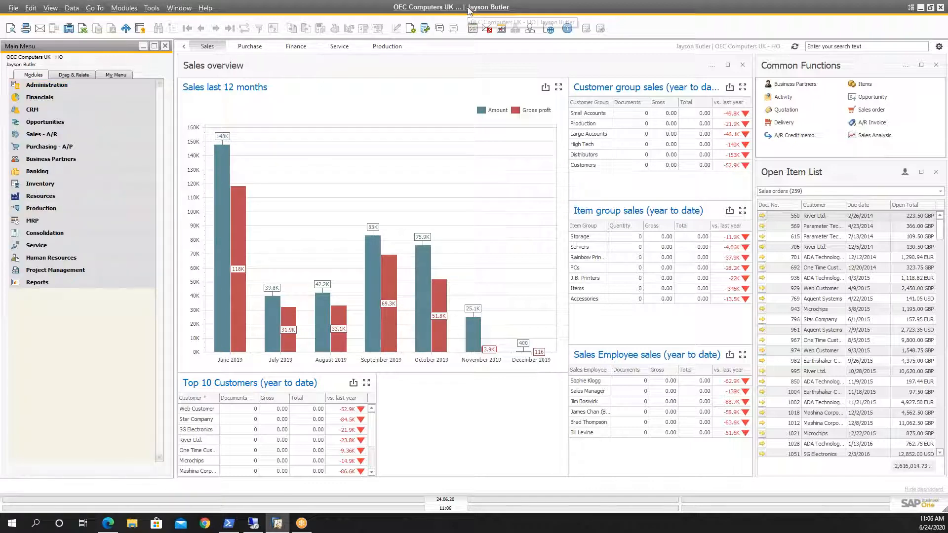
left_click(469, 11)
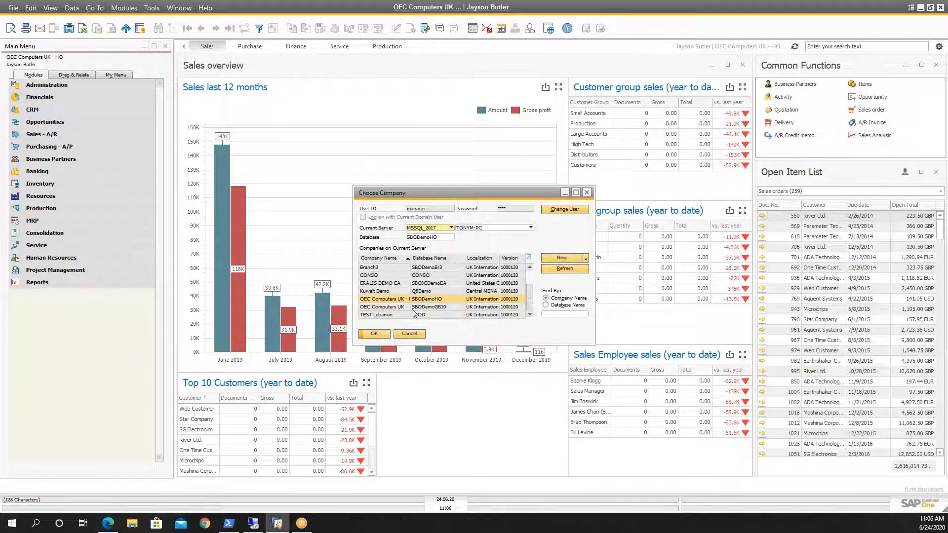
left_click(409, 334)
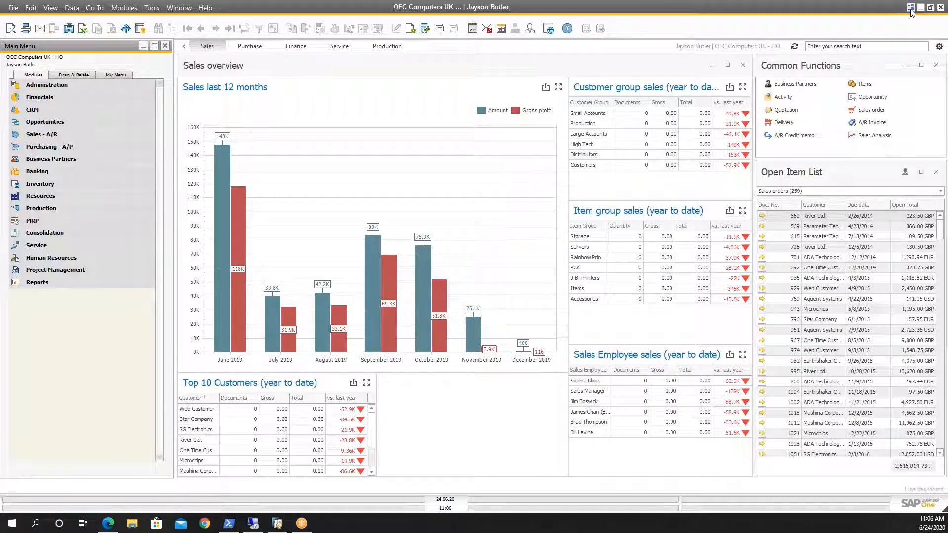
Step: Hide the main toolbar and show it again
left_click(50, 8)
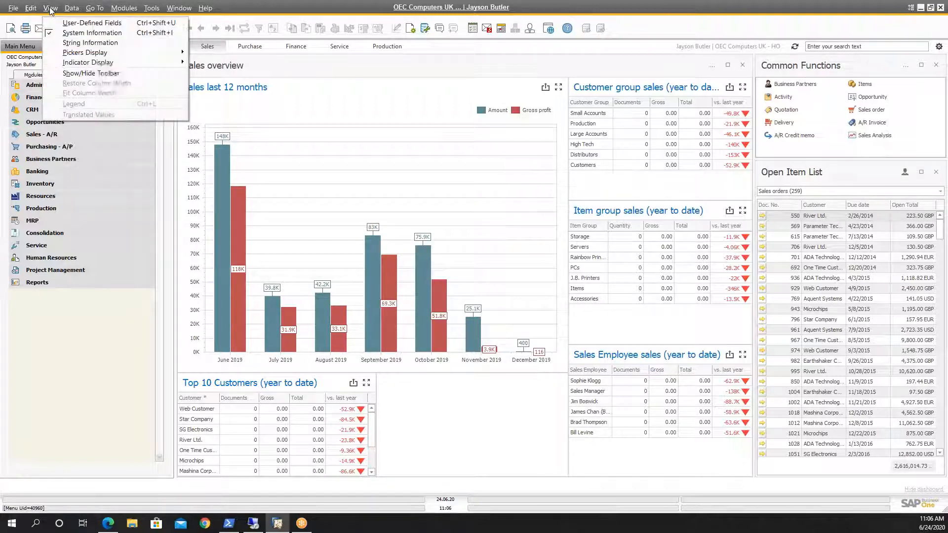
left_click(52, 73)
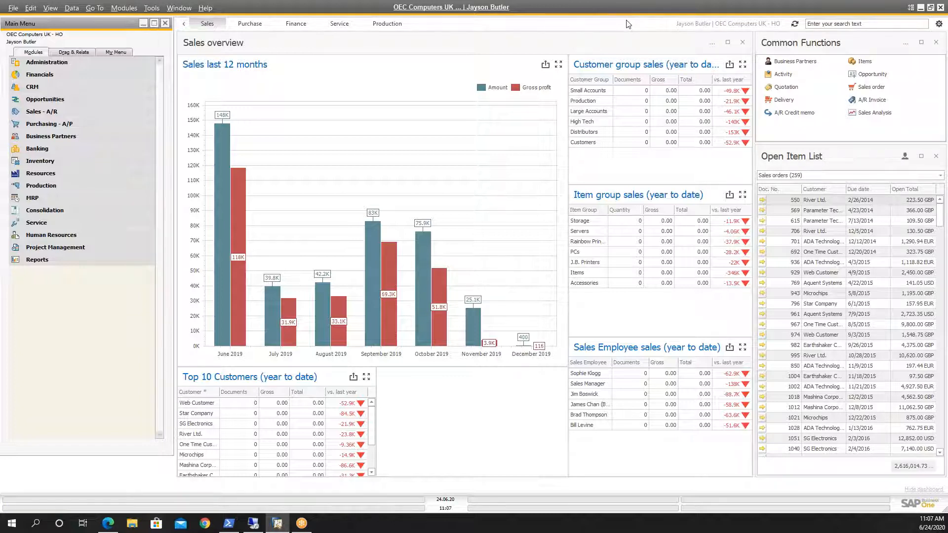
left_click(912, 8)
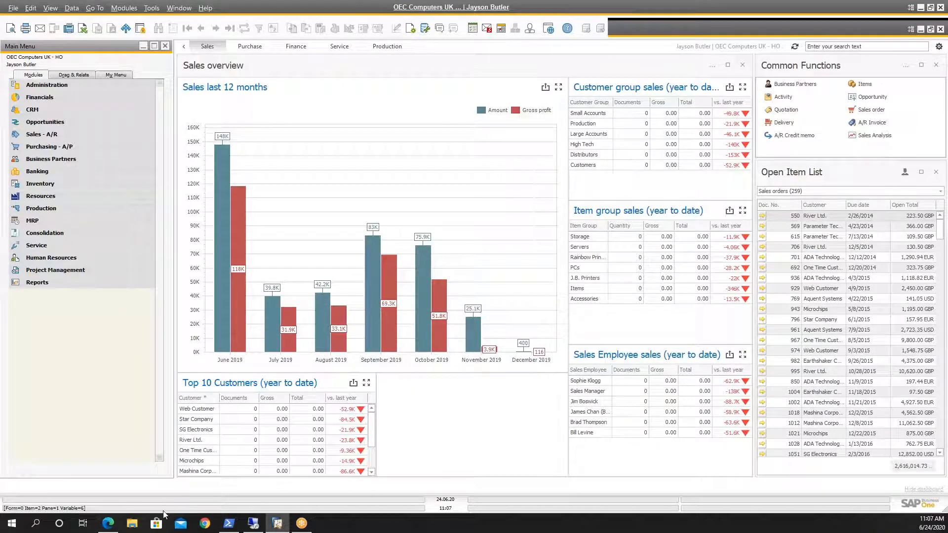
Step: Switch to the SAP Business One 10.0 Highlights PDF in Edge and bring up the Alignment of Form Behavior slide
mouse_move(110, 525)
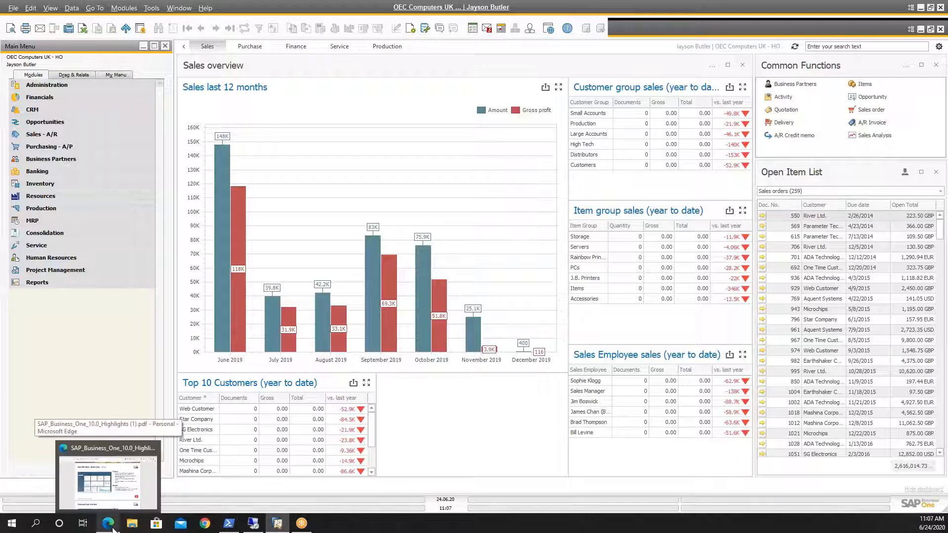
left_click(114, 529)
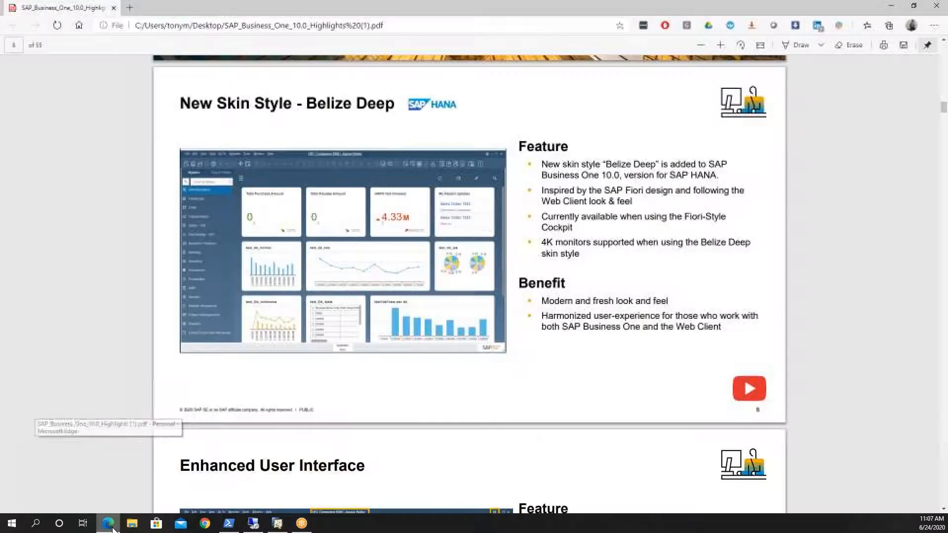
scroll(390, 342, "down", 5)
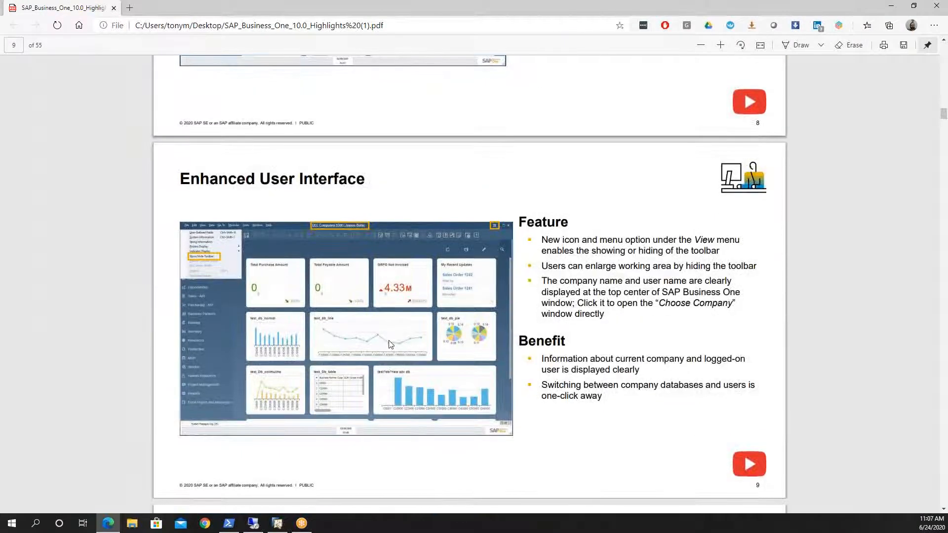
scroll(399, 362, "down", 5)
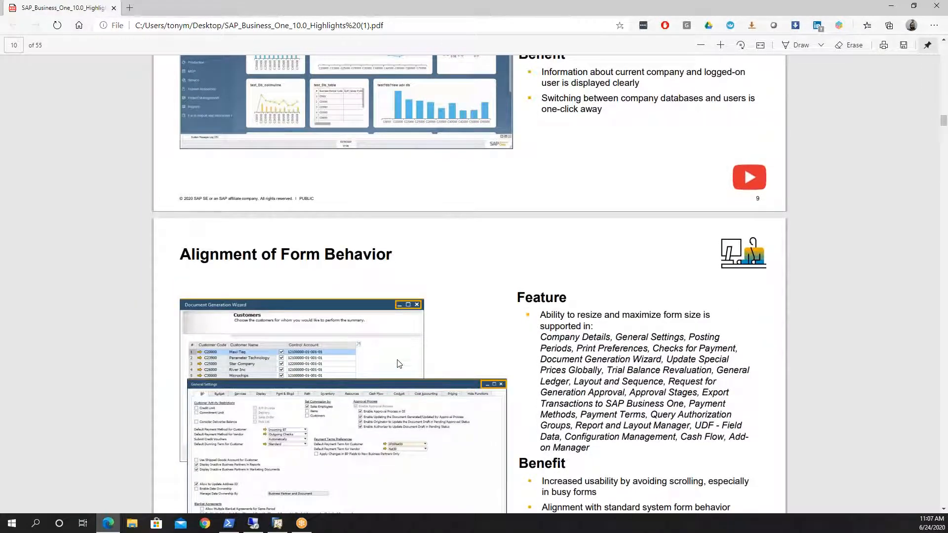
scroll(398, 364, "up", 4)
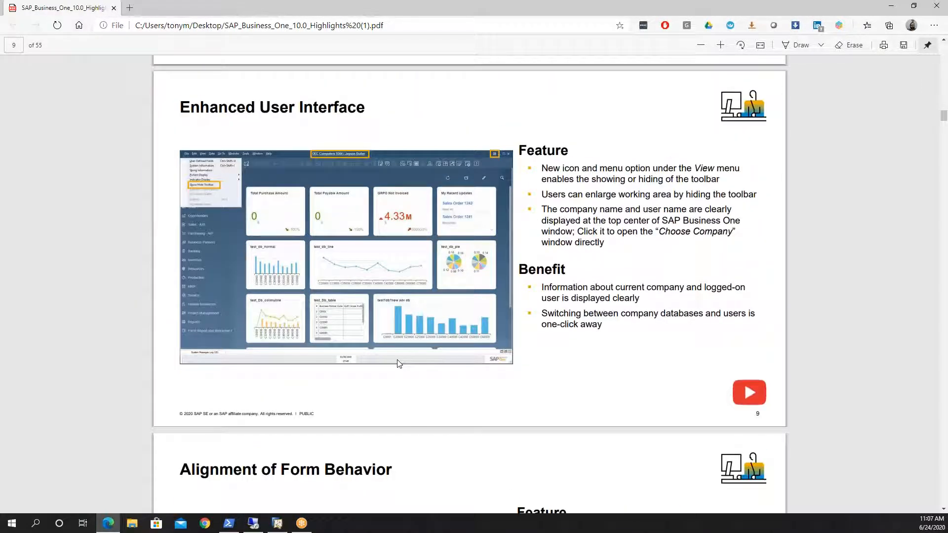
scroll(399, 364, "down", 3)
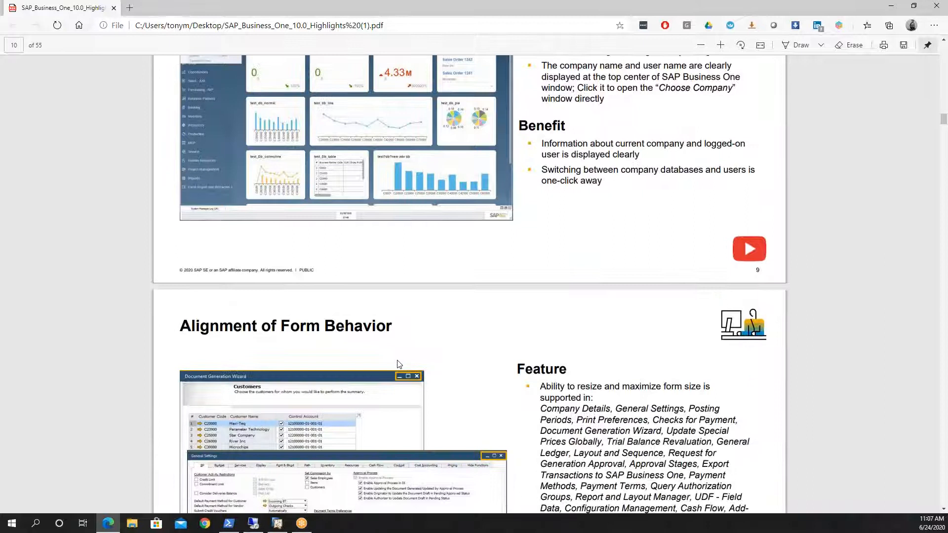
scroll(399, 364, "down", 3)
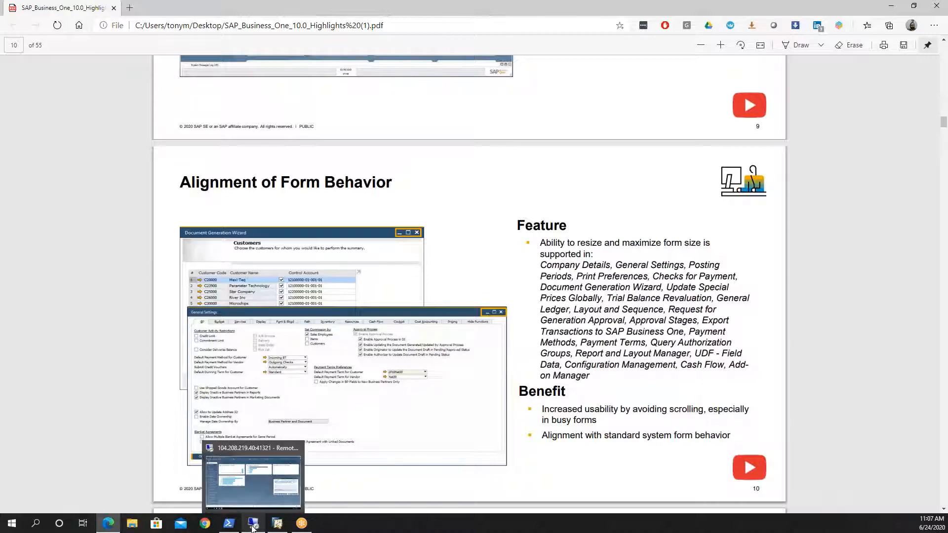
Step: Switch to the local SAP Business One client, open General Settings from System Initialization, and view its BP and Budget sections
left_click(277, 524)
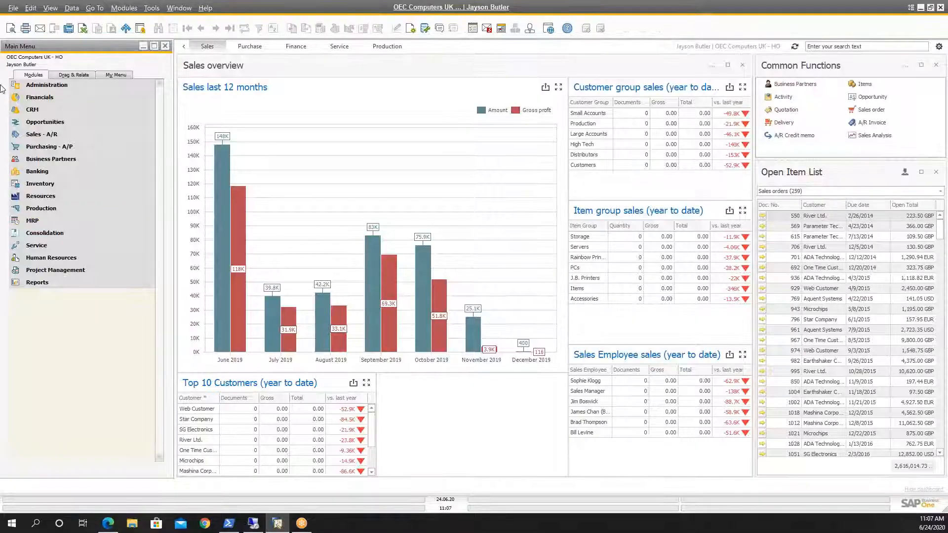
left_click(64, 88)
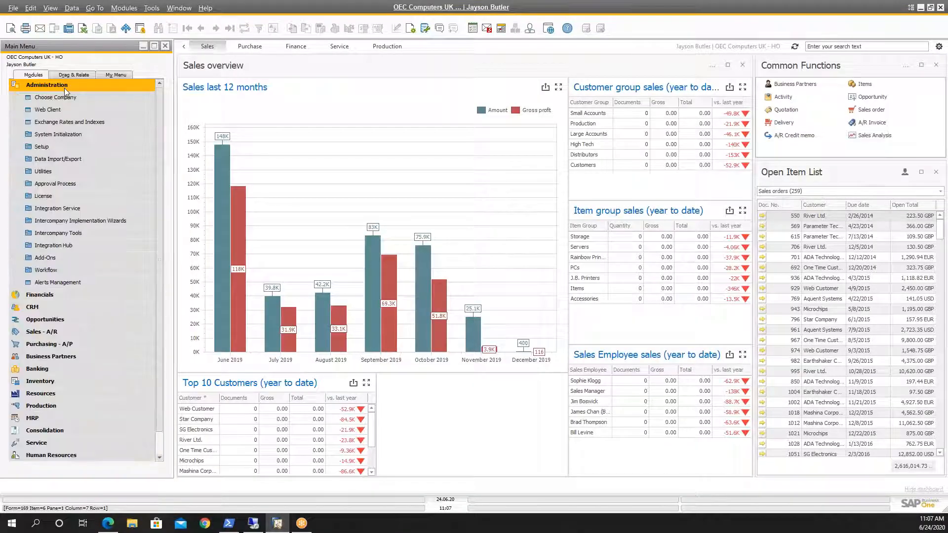
left_click(61, 136)
left_click(55, 159)
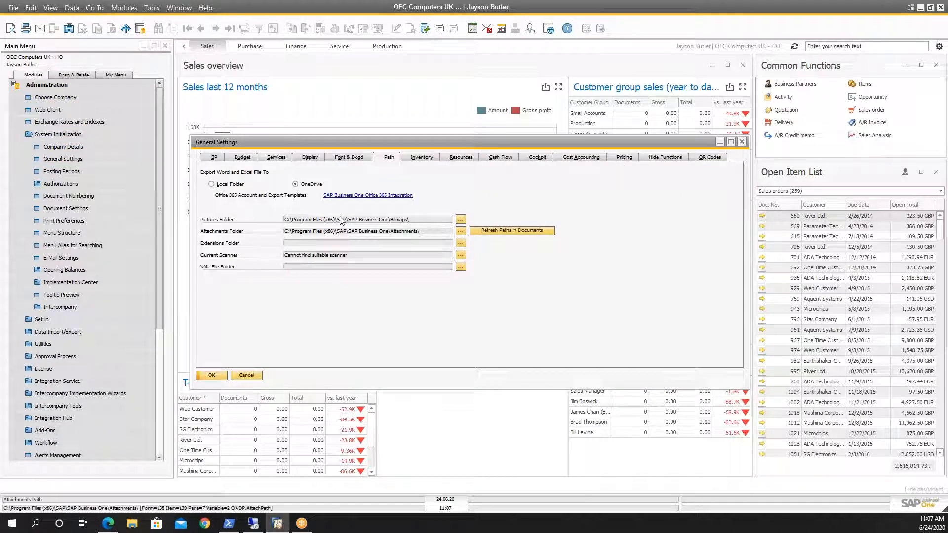
left_click(208, 160)
left_click(244, 160)
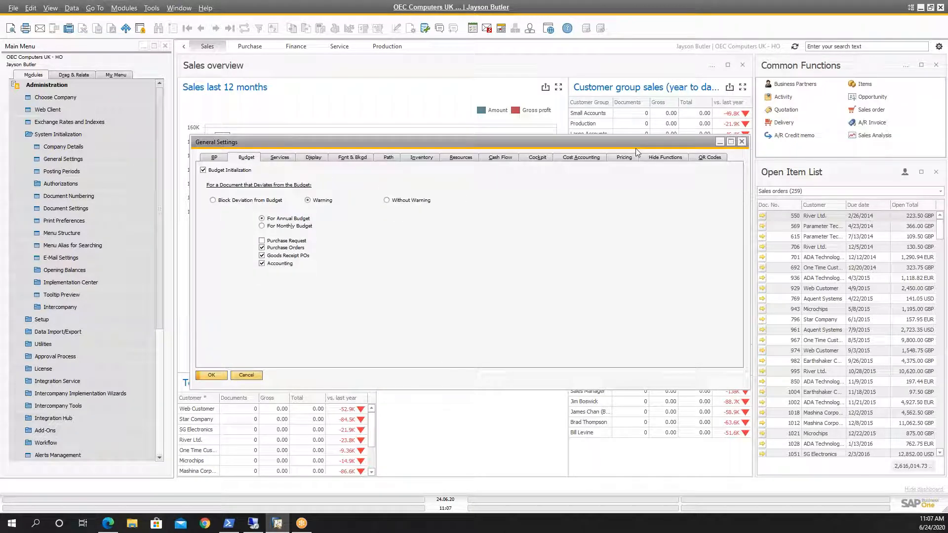
Step: Maximize the General Settings form, look through its BP and Services sections, restore its size and close it
left_click(731, 142)
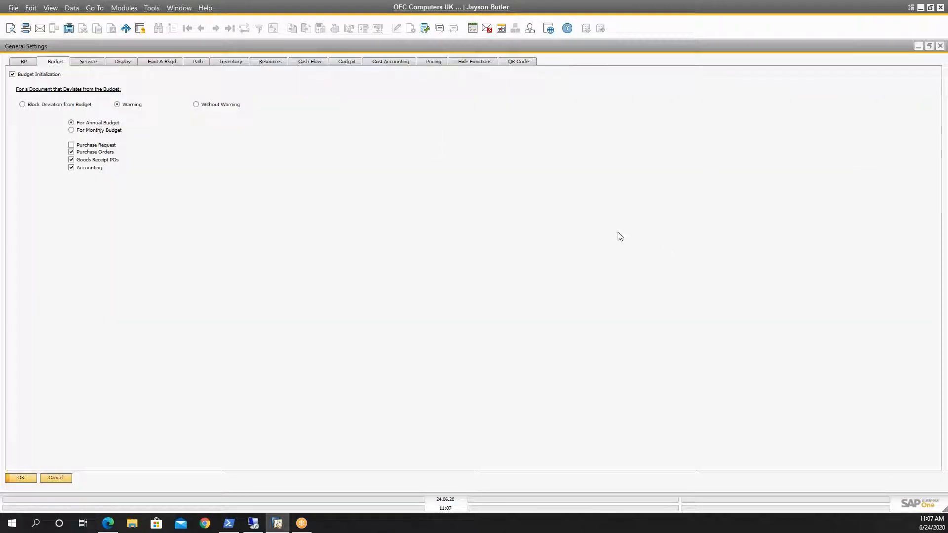
left_click(23, 61)
left_click(89, 61)
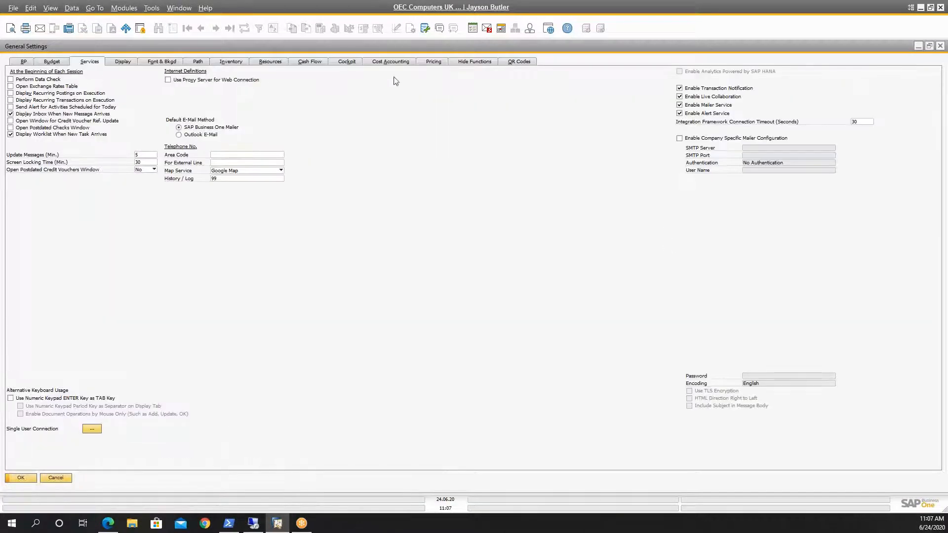
left_click(928, 45)
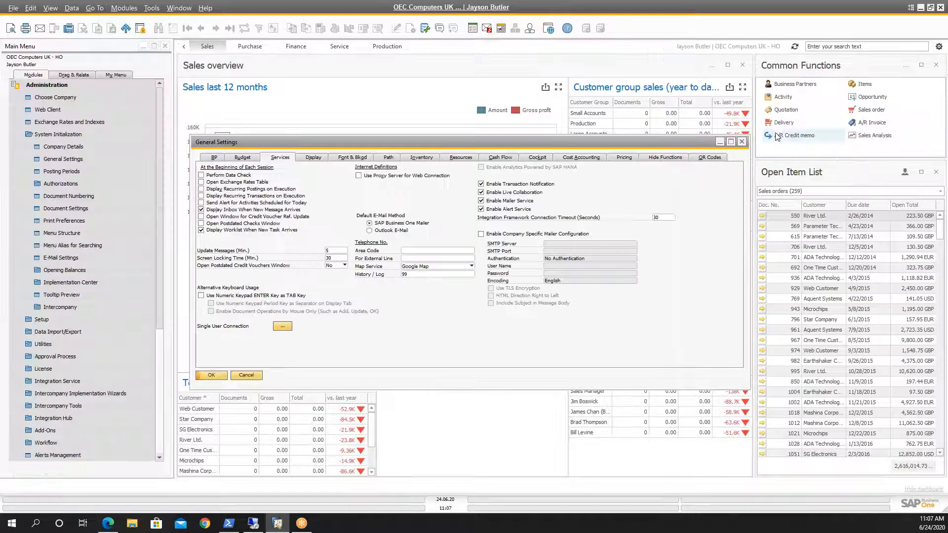
left_click(744, 143)
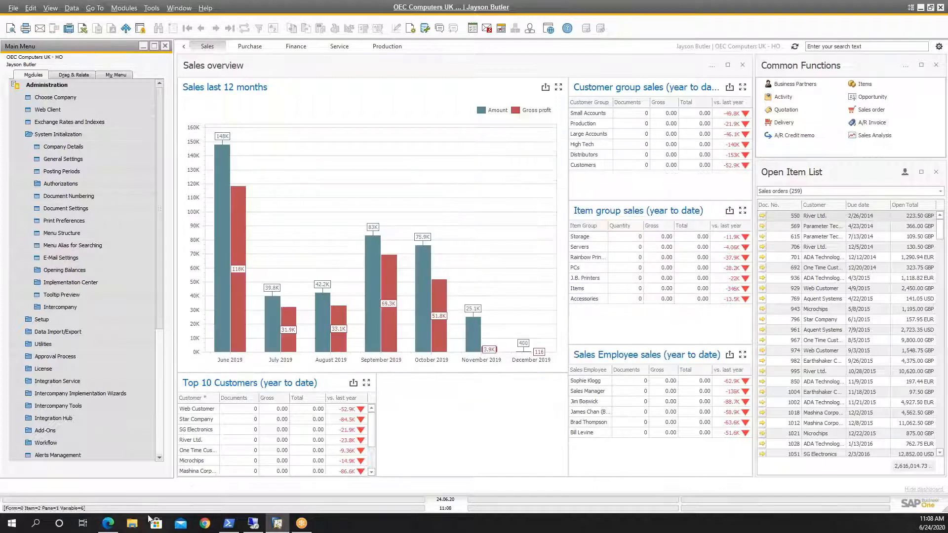
Step: Switch back to the highlights PDF in Edge and highlight the list of forms that support resizing and maximizing
left_click(110, 523)
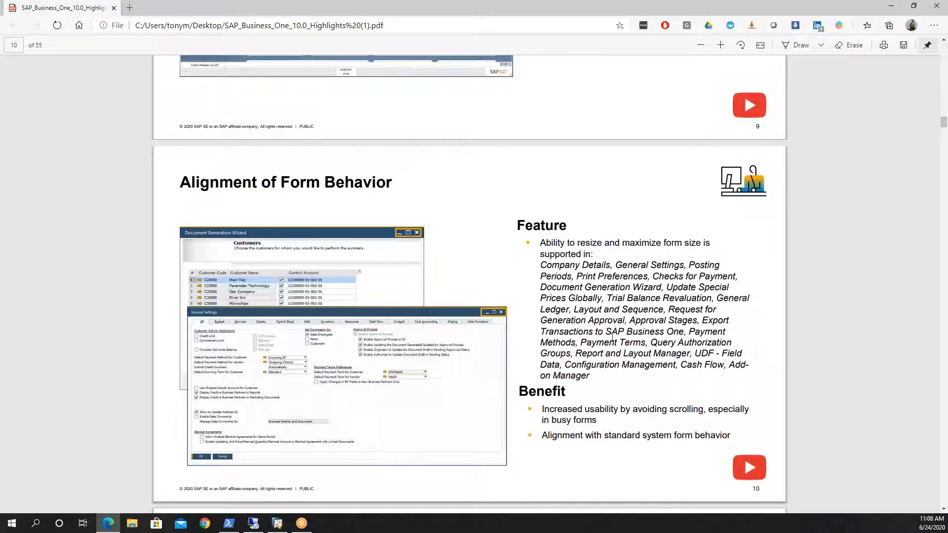
scroll(614, 305, "down", 2)
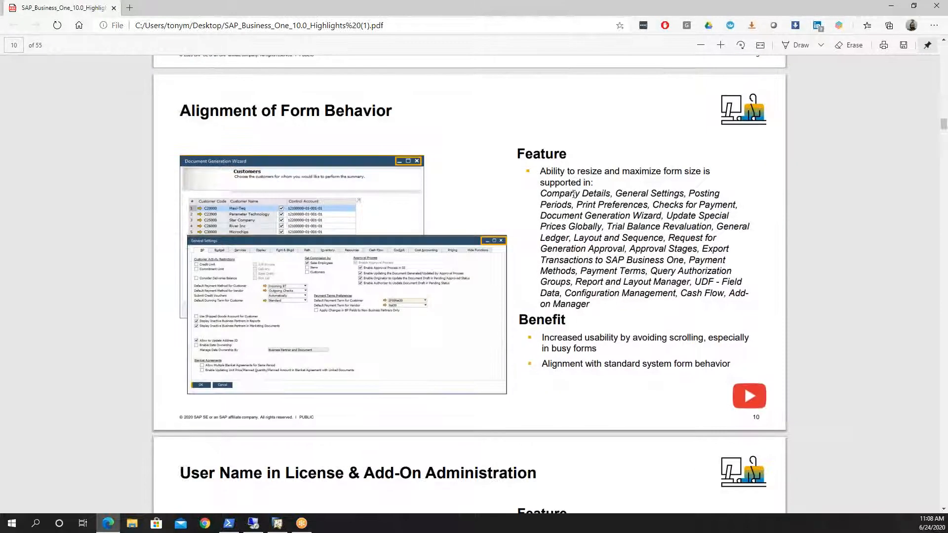
left_click_drag(543, 195, 598, 311)
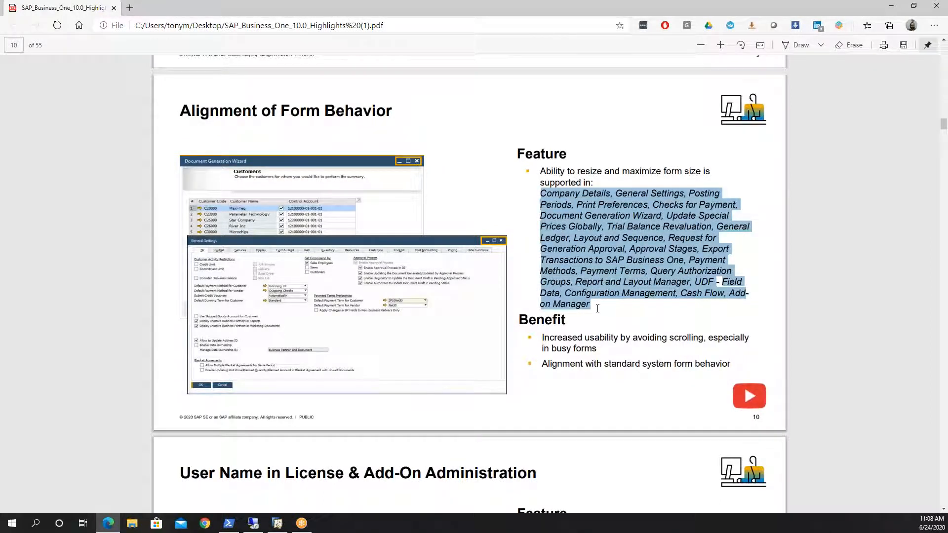
right_click(596, 307)
left_click_drag(556, 271, 560, 271)
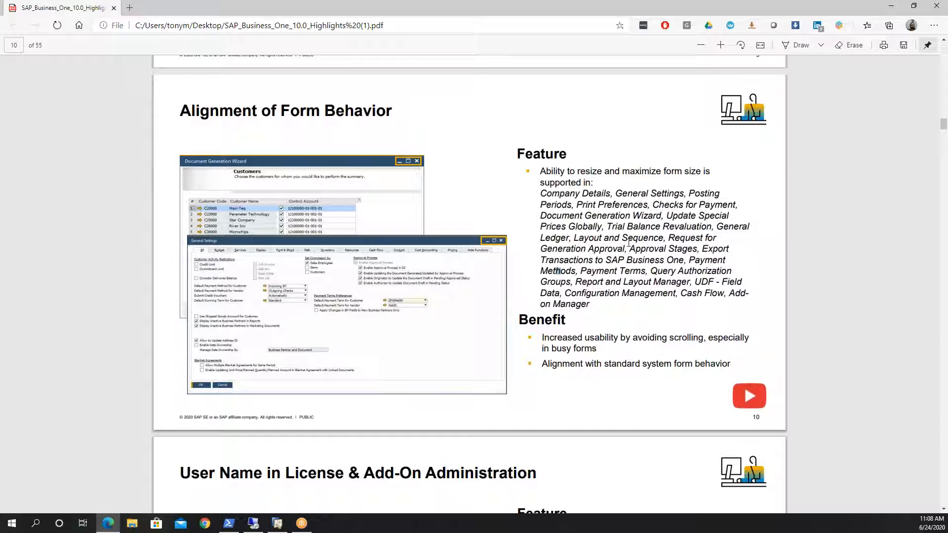
left_click_drag(540, 191, 588, 305)
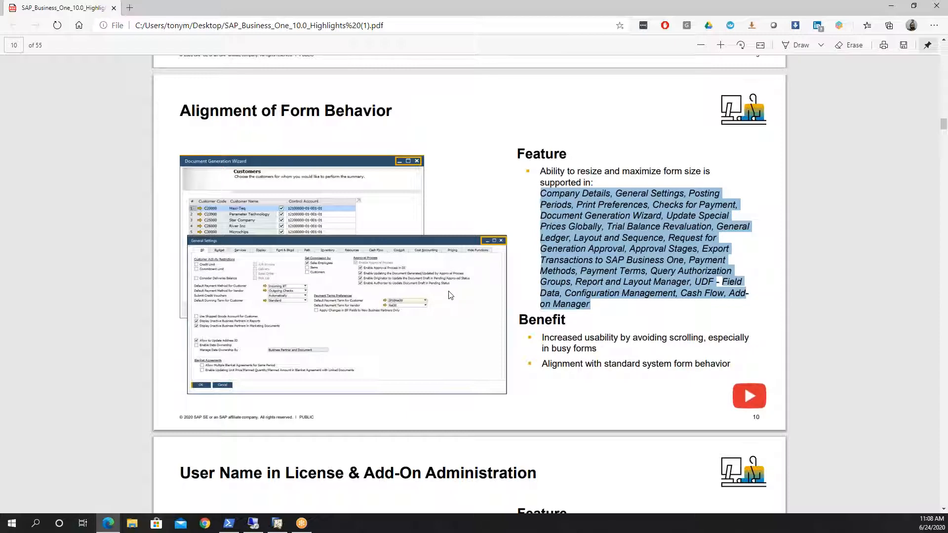
Step: Bring up the User Name in License & Add-On Administration slide, and check the Add-On Manager in the local SAP Business One client, closing it
scroll(450, 295, "down", 6)
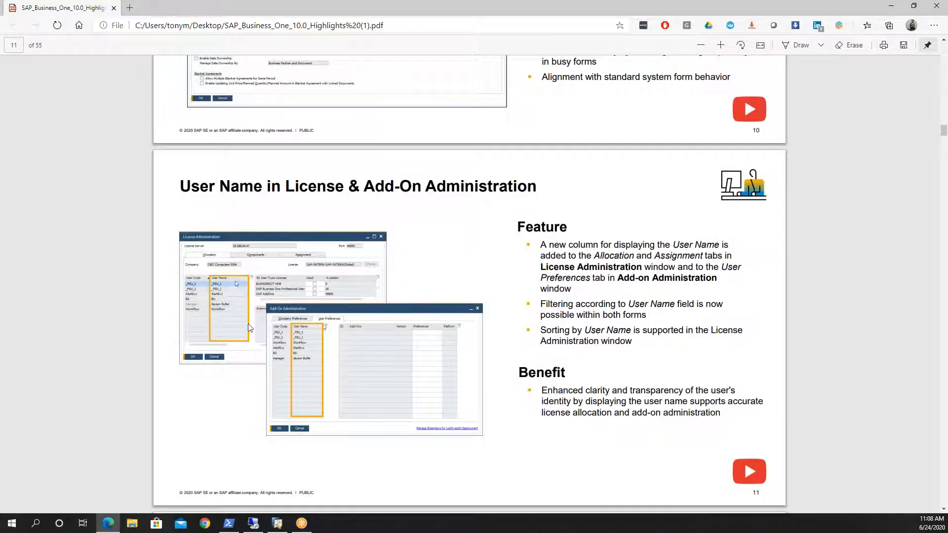
left_click(278, 523)
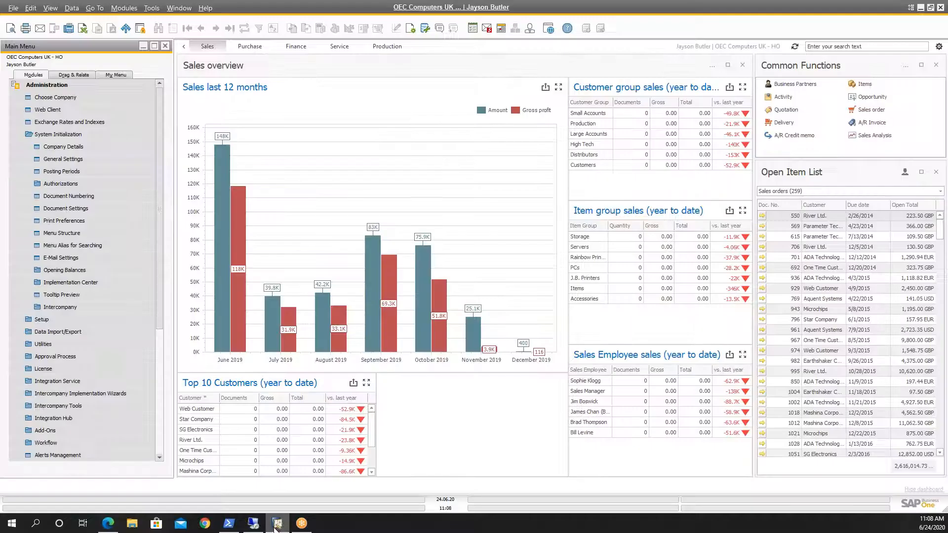
left_click(30, 134)
left_click(52, 257)
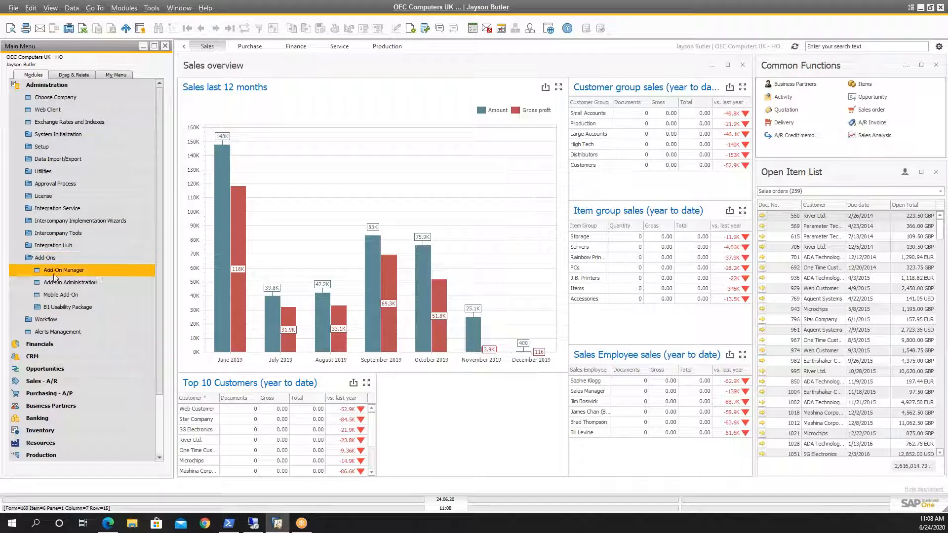
left_click(53, 269)
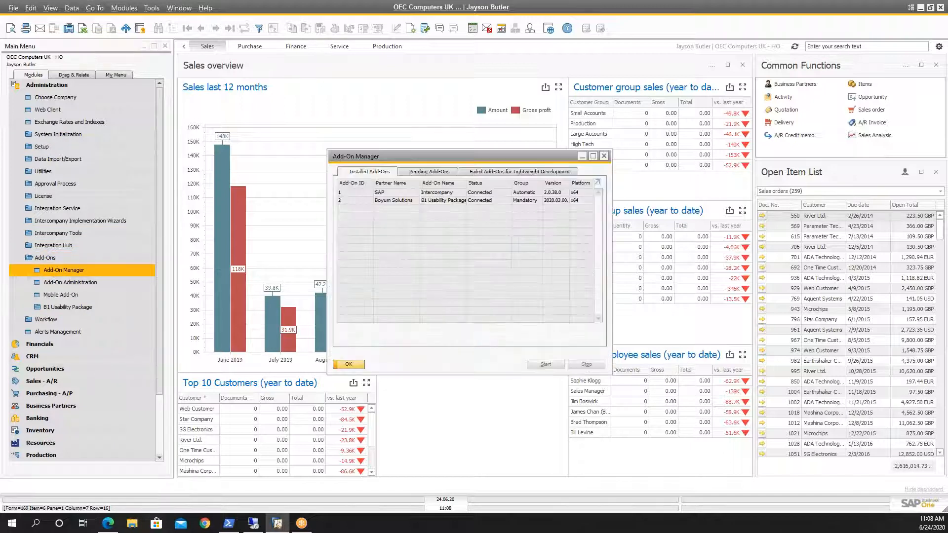
left_click(348, 364)
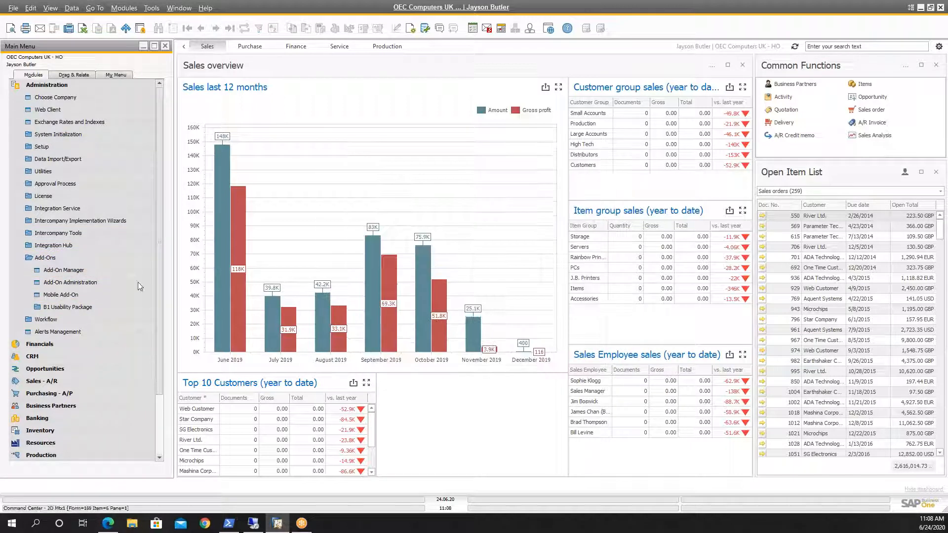
Step: Open Add-On Administration in the local client and look at its User Preferences and Company Preferences
left_click(112, 283)
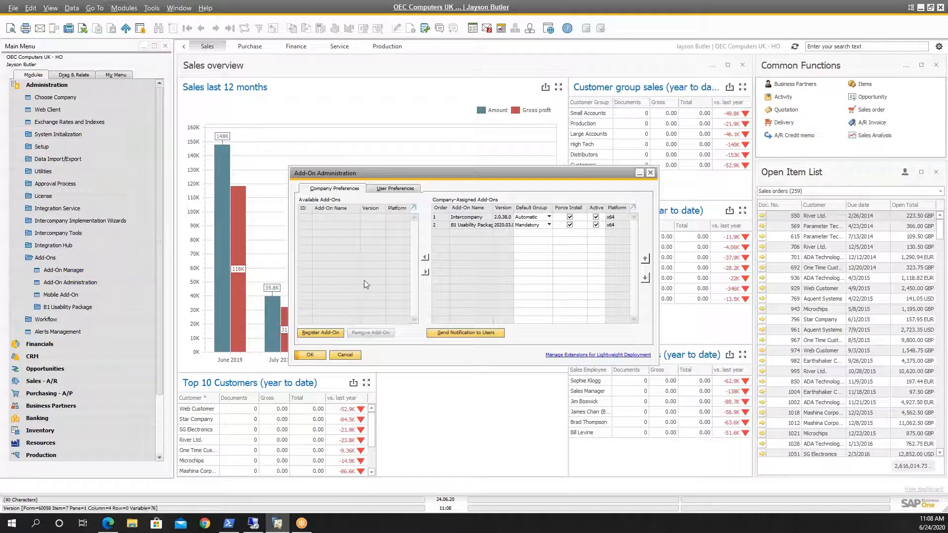
left_click(390, 189)
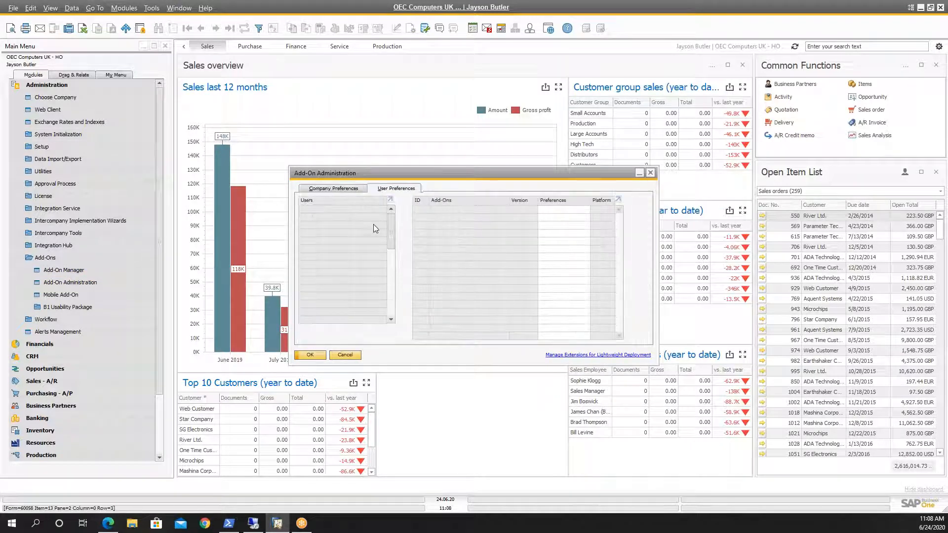
left_click(356, 189)
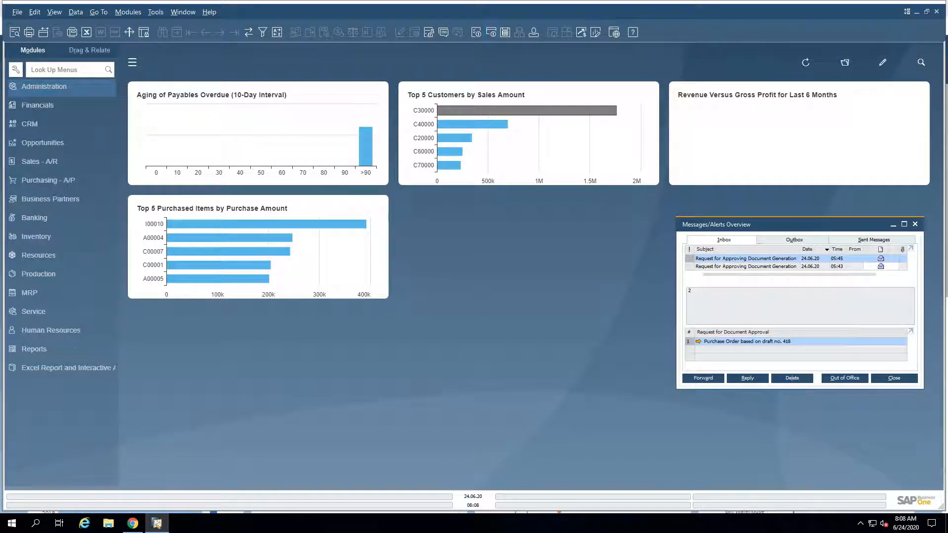
Step: In the remote SAP Business One client, open Add-On Administration from the Add-Ons section of the Administration module
left_click(44, 86)
left_click(53, 230)
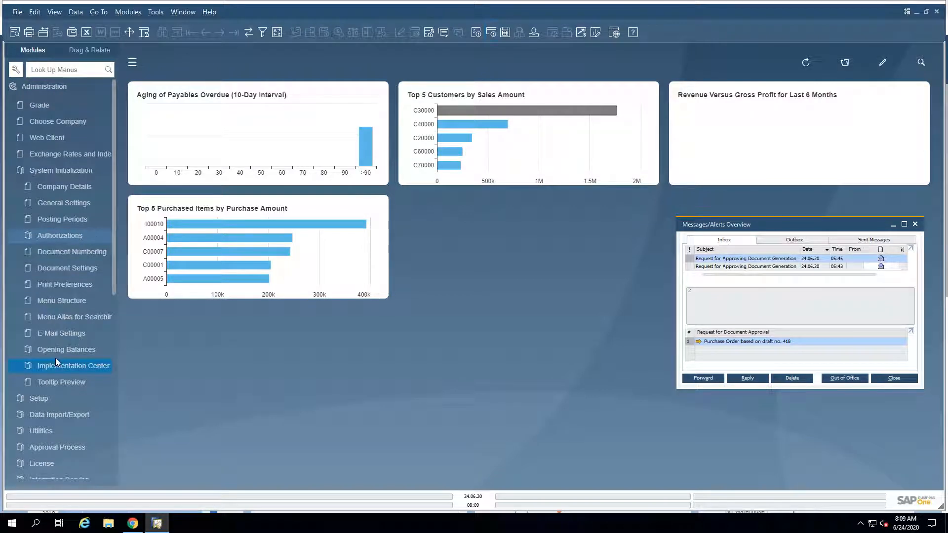
scroll(45, 395, "down", 3)
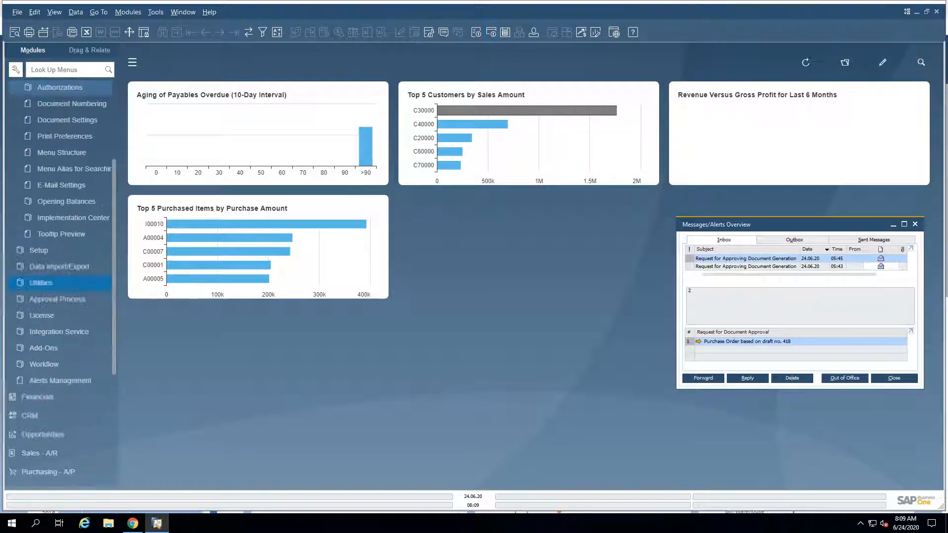
left_click(46, 353)
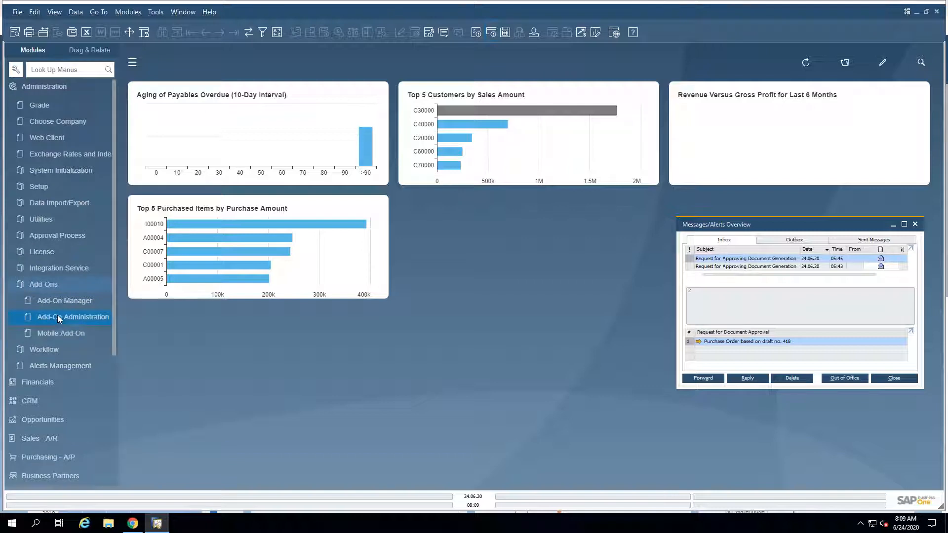
left_click(58, 316)
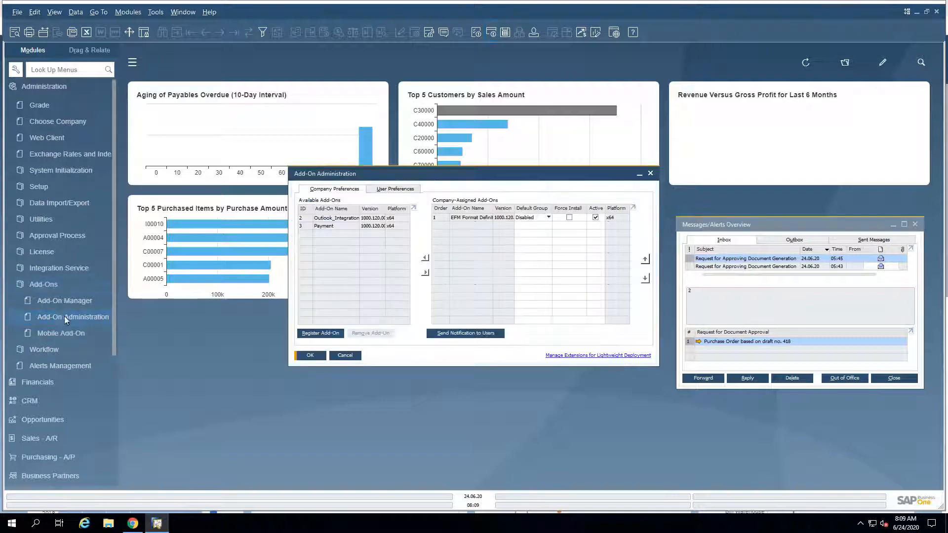
Step: Display the User Preferences in Add-On Administration and select a user in the list to check the User Name column
left_click(388, 189)
left_click(339, 219)
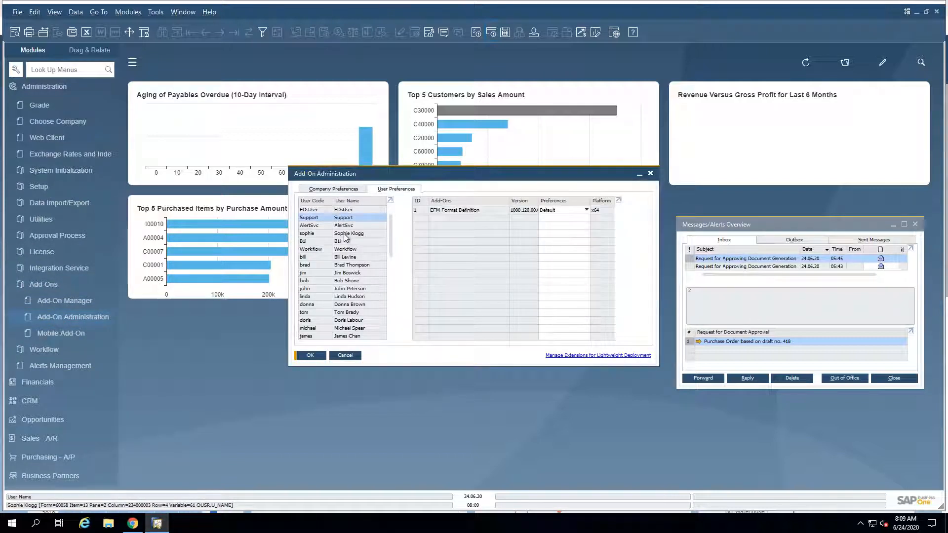
left_click(347, 235)
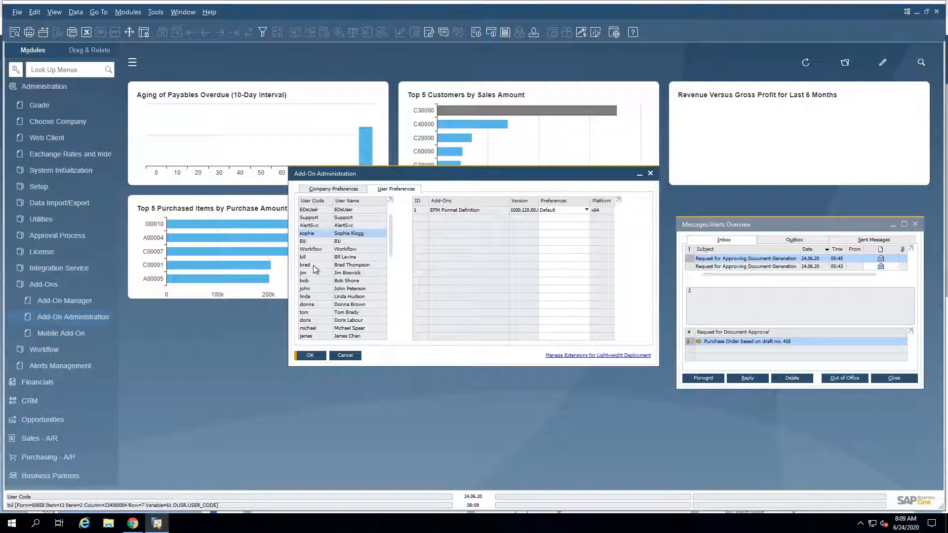
Step: Open the filter table for the user list, set the User Name rule to Equal, view the selectable values, and cancel the filter
left_click(263, 33)
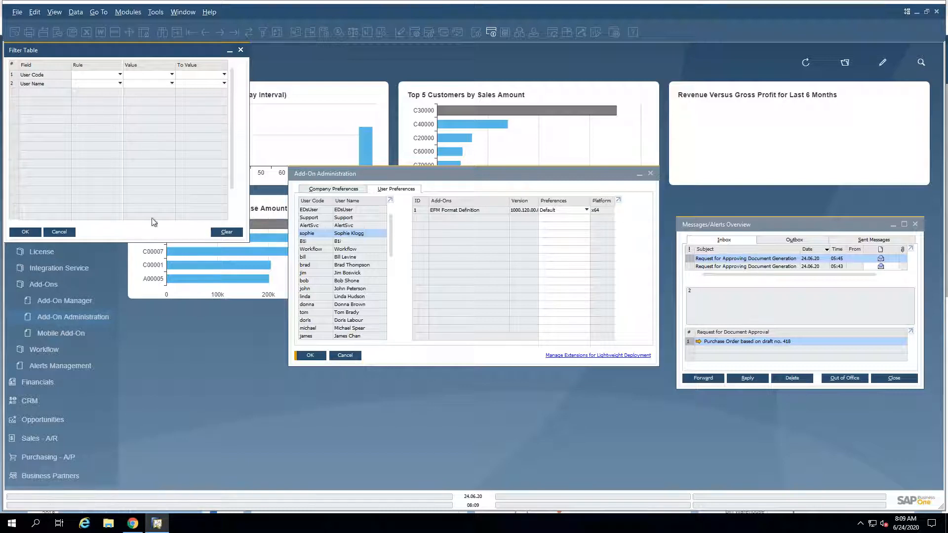
left_click(99, 84)
left_click(132, 90)
left_click(151, 83)
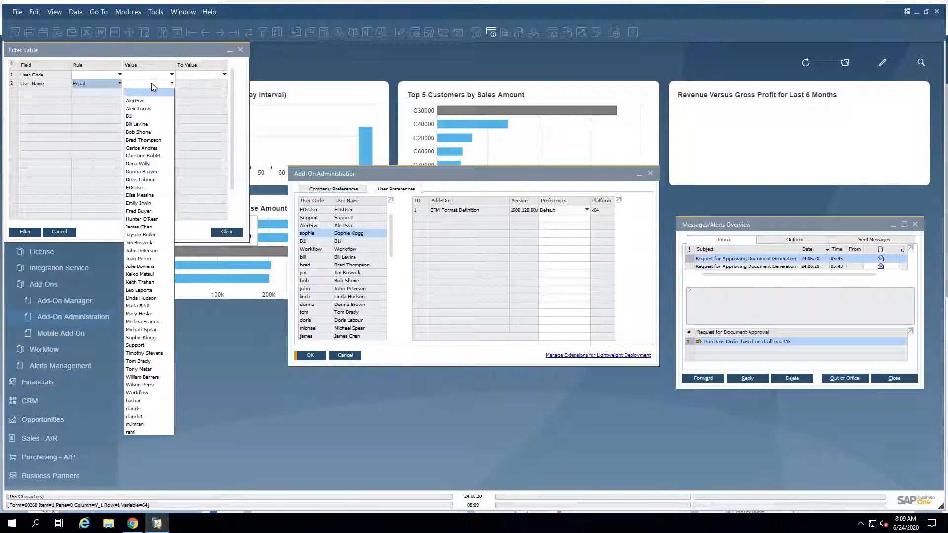
left_click(85, 223)
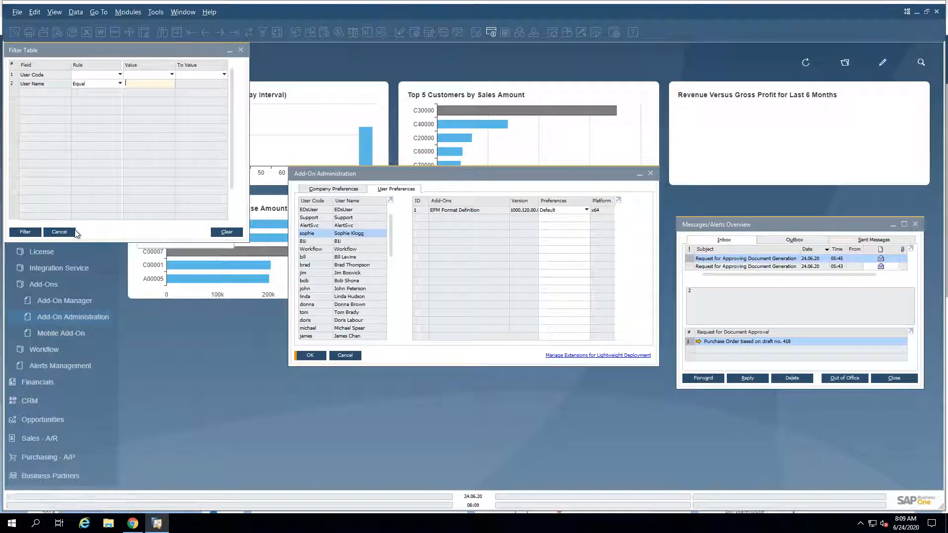
left_click(60, 231)
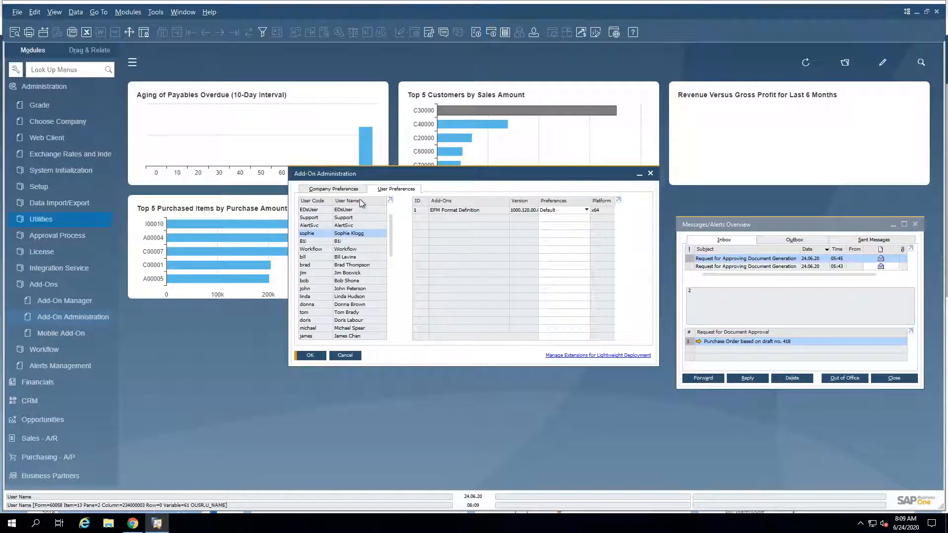
Step: Sort the user list by User Code and then by User Name, and close Add-On Administration
double_click(333, 202)
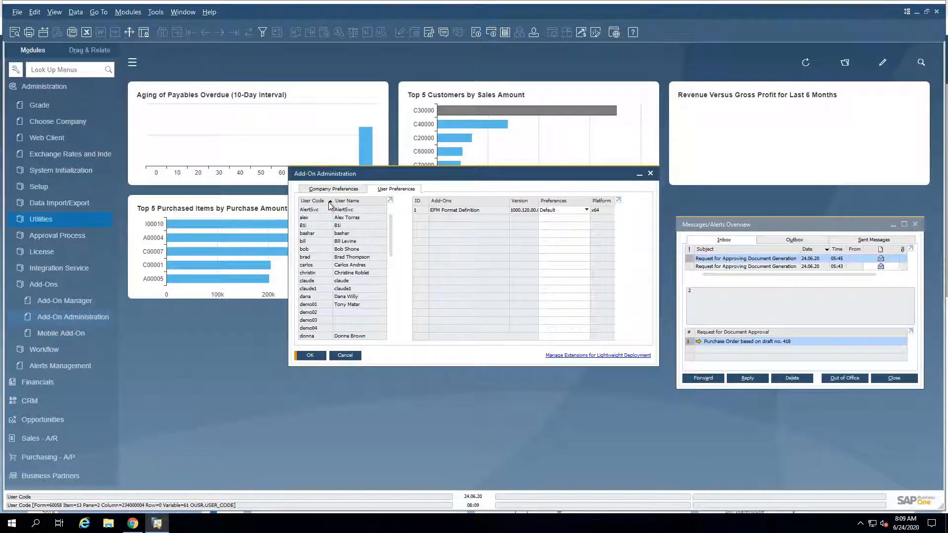
double_click(355, 201)
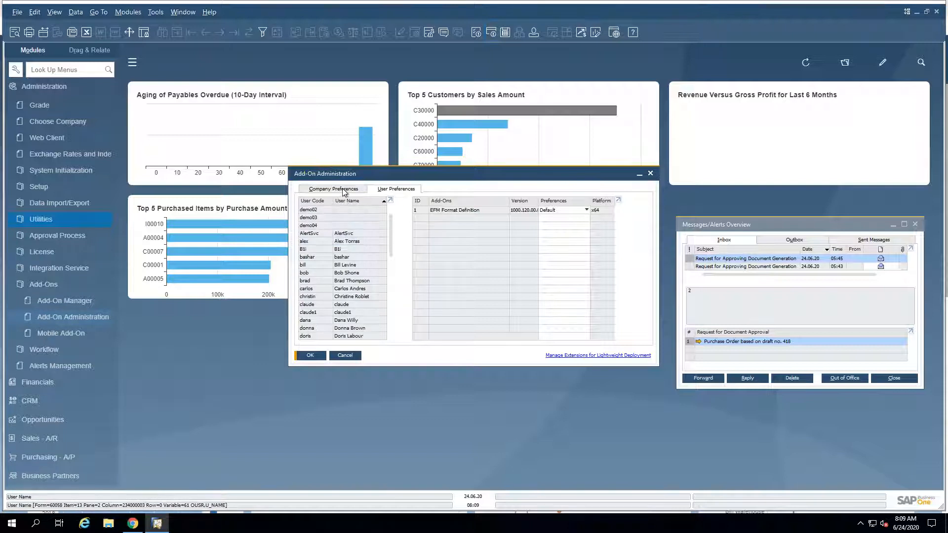
left_click(353, 360)
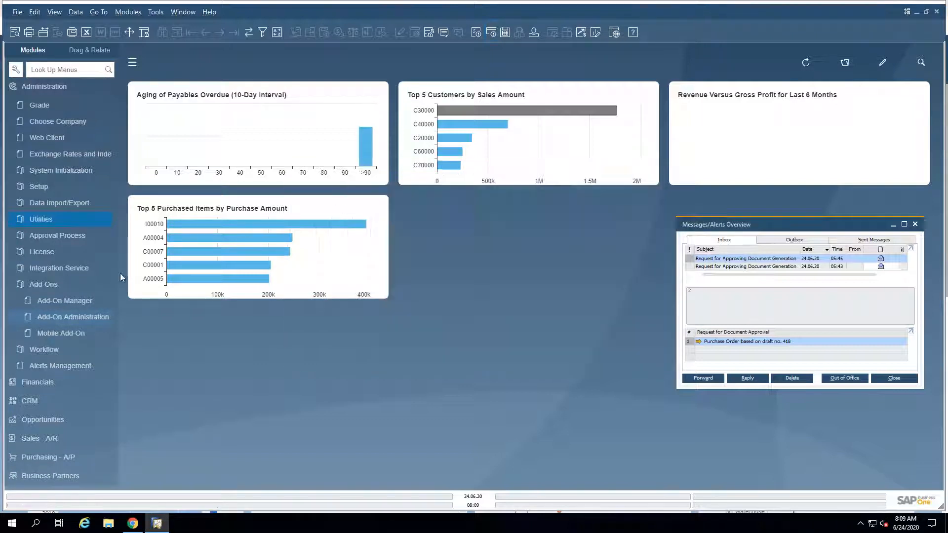
Step: Open License Administration from the License section and look through the user codes and user names in its allocation list
left_click(46, 253)
left_click(46, 268)
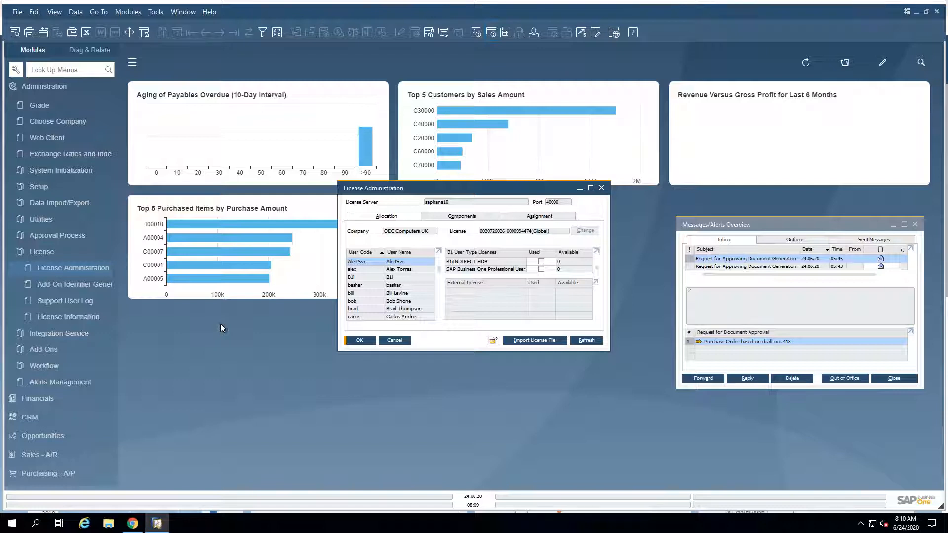
left_click(72, 168)
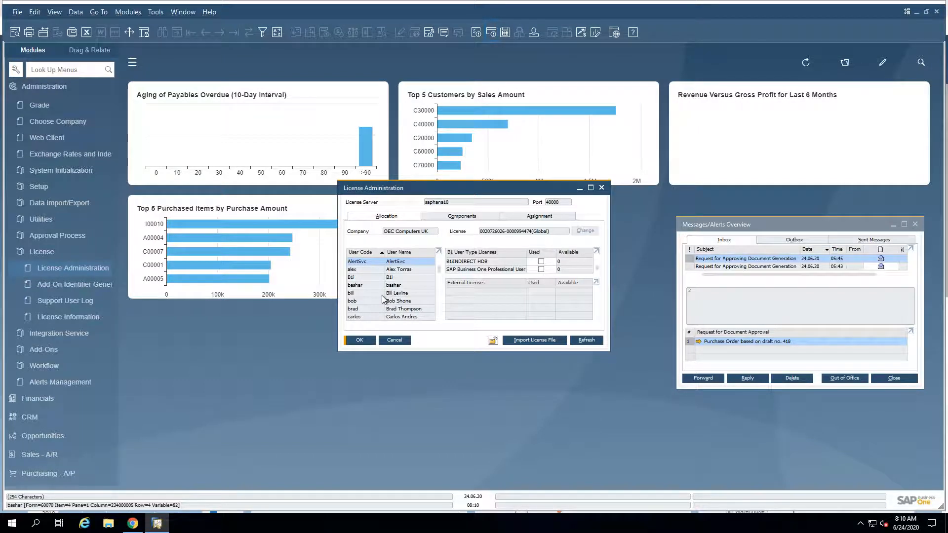
scroll(382, 298, "down", 1)
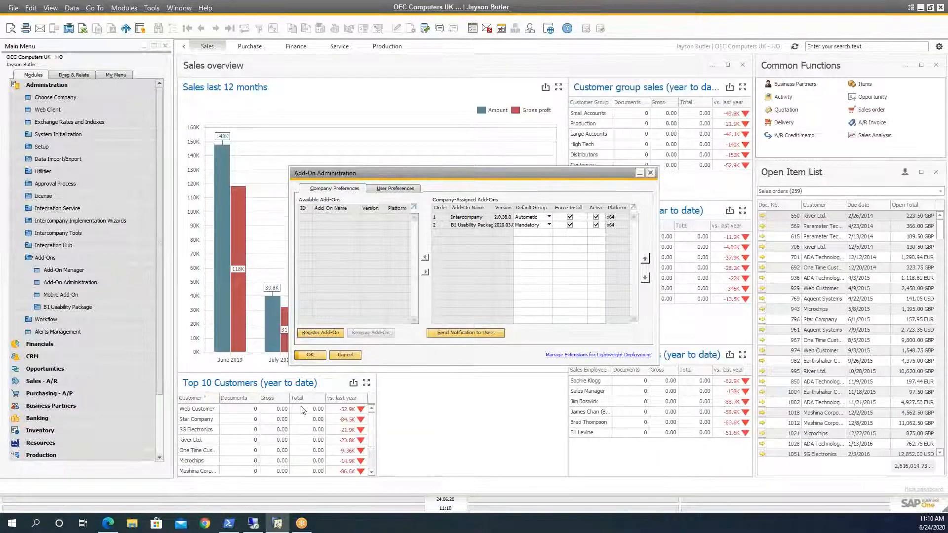
Step: Switch to the highlights PDF in Edge and bring up the Enhancements in Document Printing slide
left_click(108, 523)
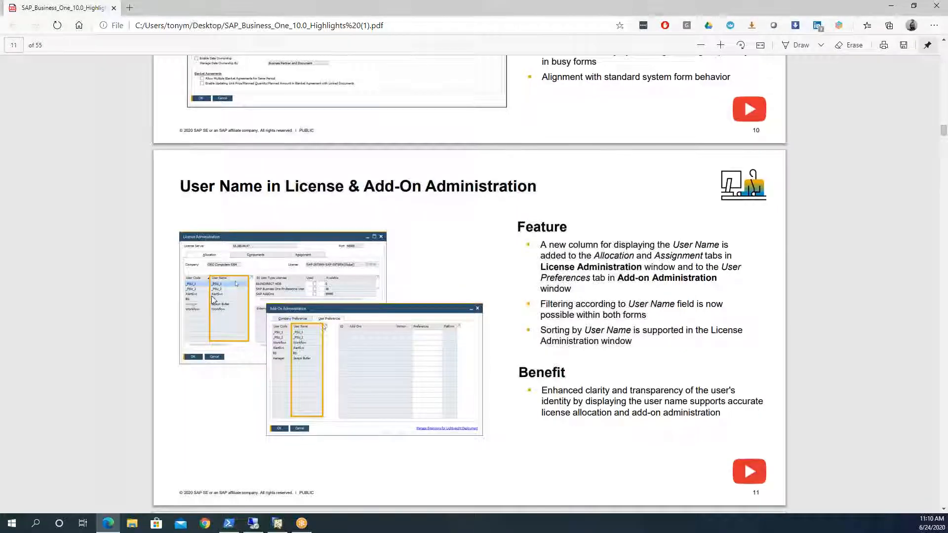
scroll(213, 300, "down", 12)
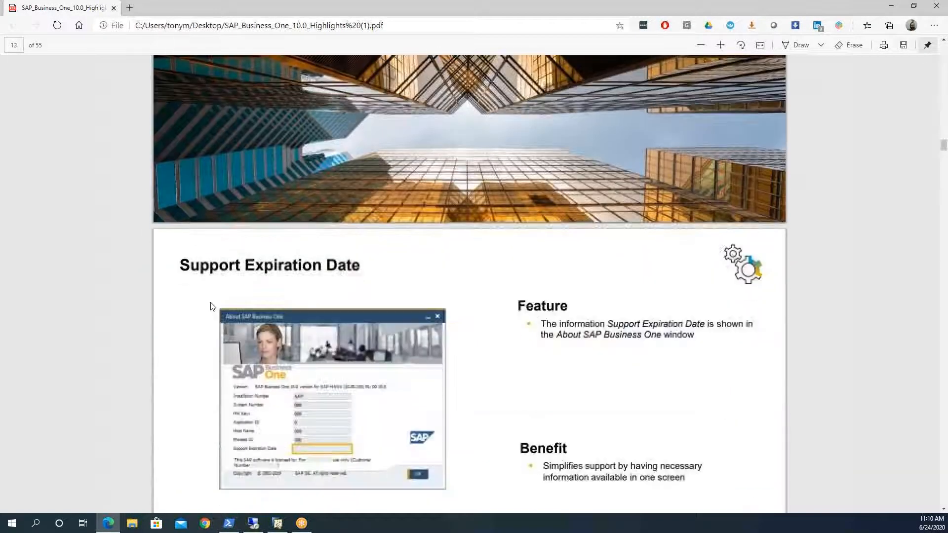
scroll(213, 306, "down", 10)
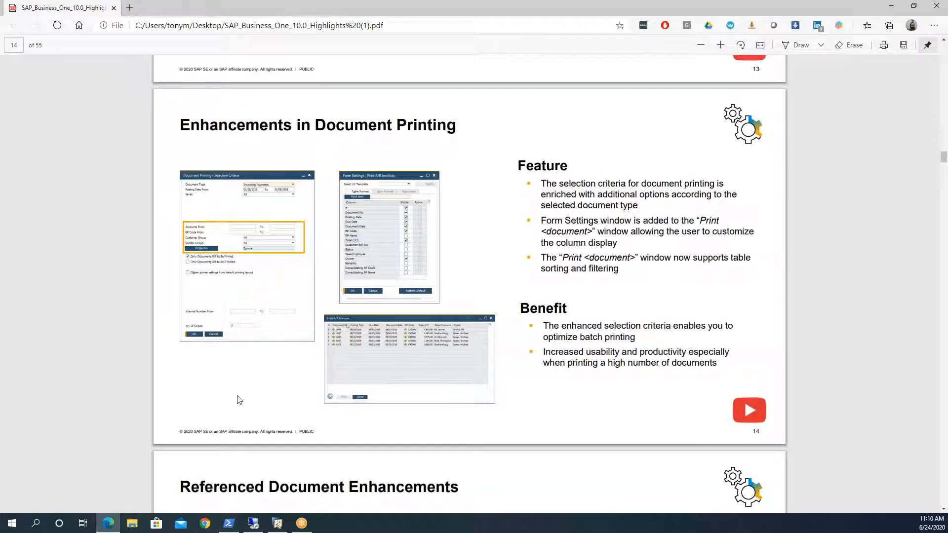
Step: Return to the remote SAP Business One client, close License Administration, and open Document Printing from the Sales - A/R module
mouse_move(256, 524)
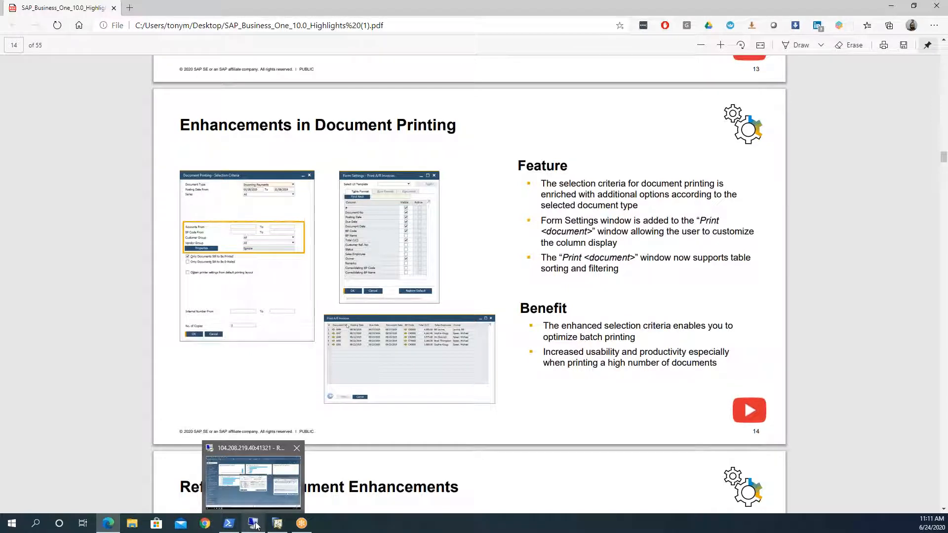
left_click(257, 502)
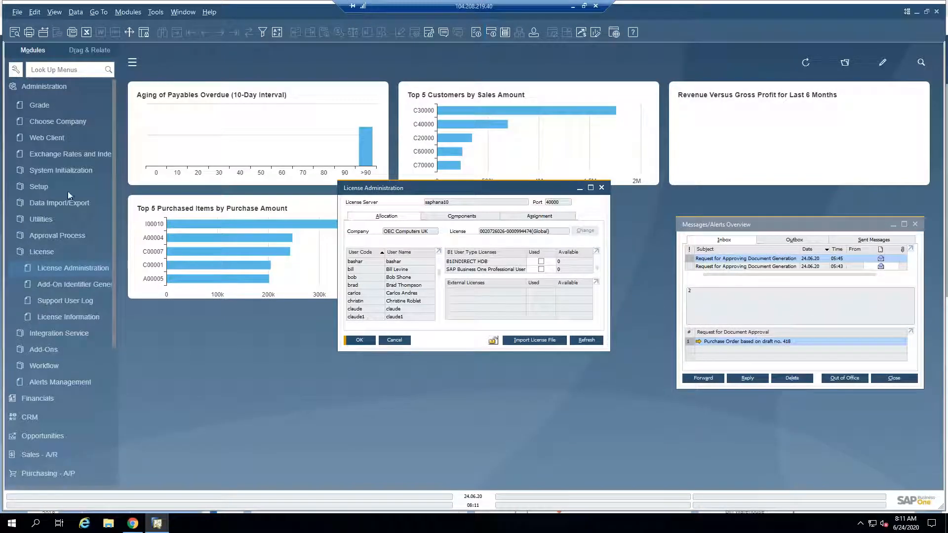
left_click(43, 87)
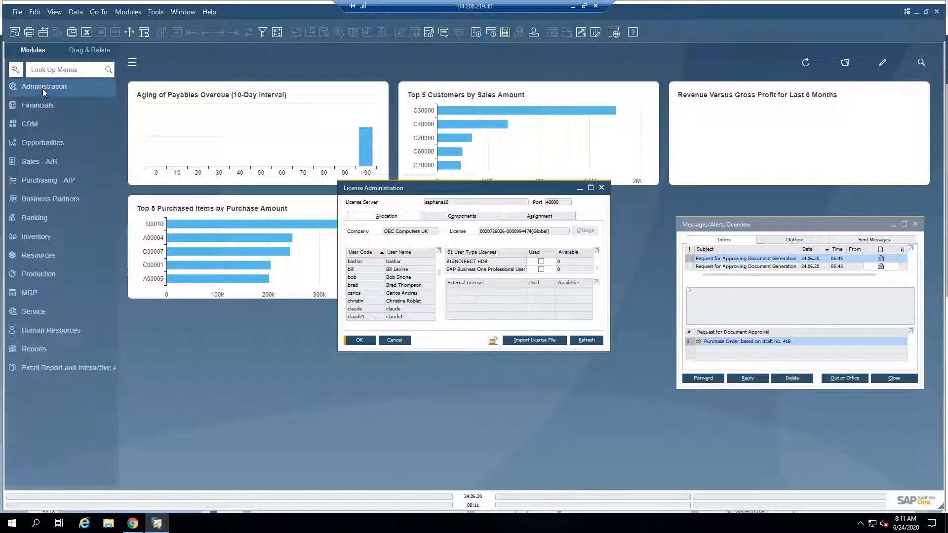
left_click(25, 161)
left_click(395, 340)
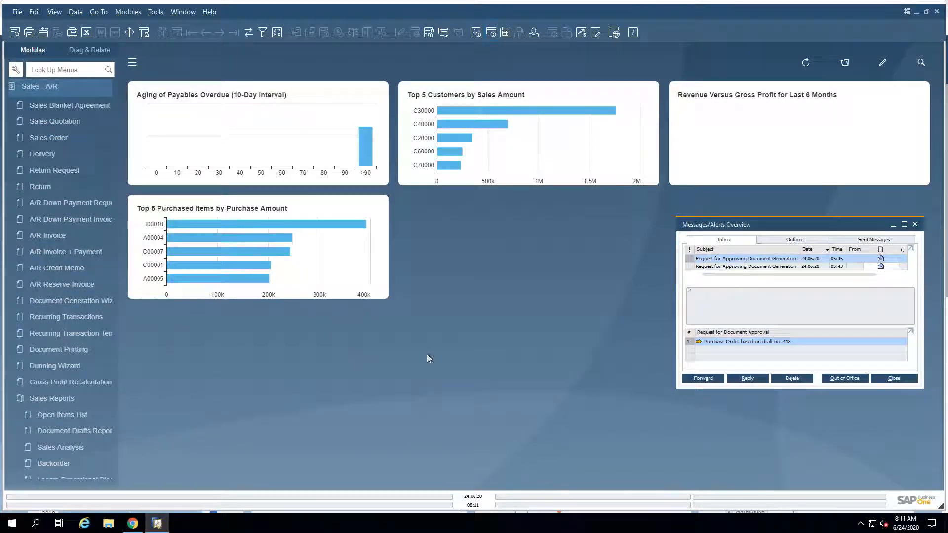
left_click(64, 350)
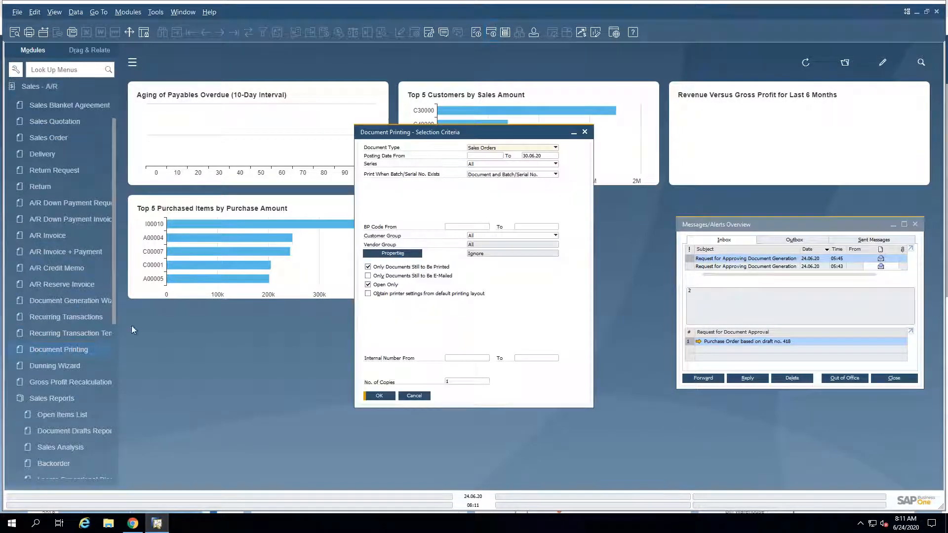
left_click_drag(404, 132, 299, 104)
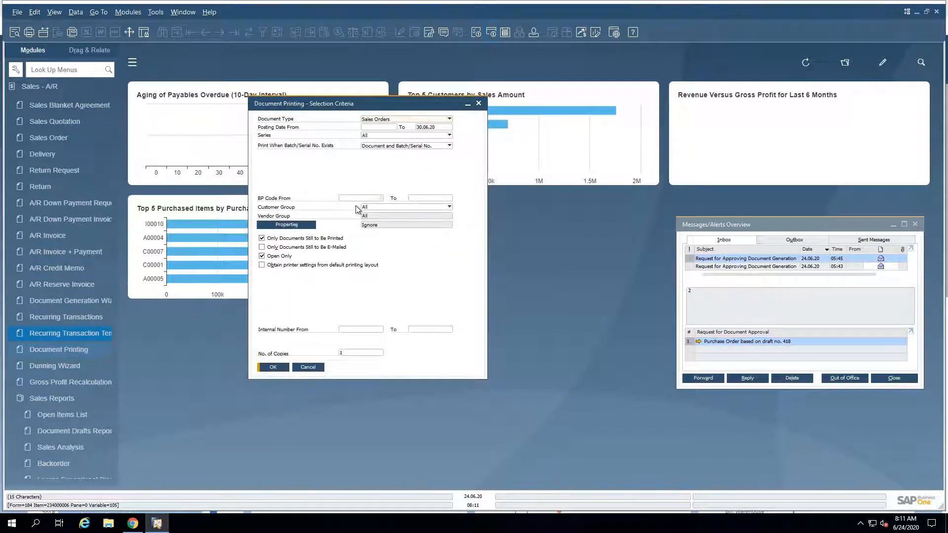
Step: Check the BP Code range and the Customer Group choices in the selection criteria for sales orders
left_click(433, 200)
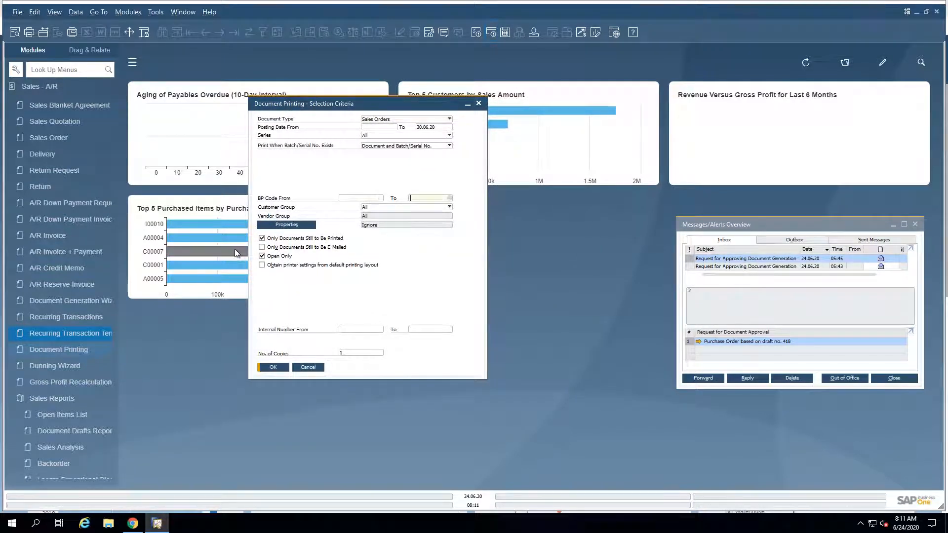
left_click(379, 207)
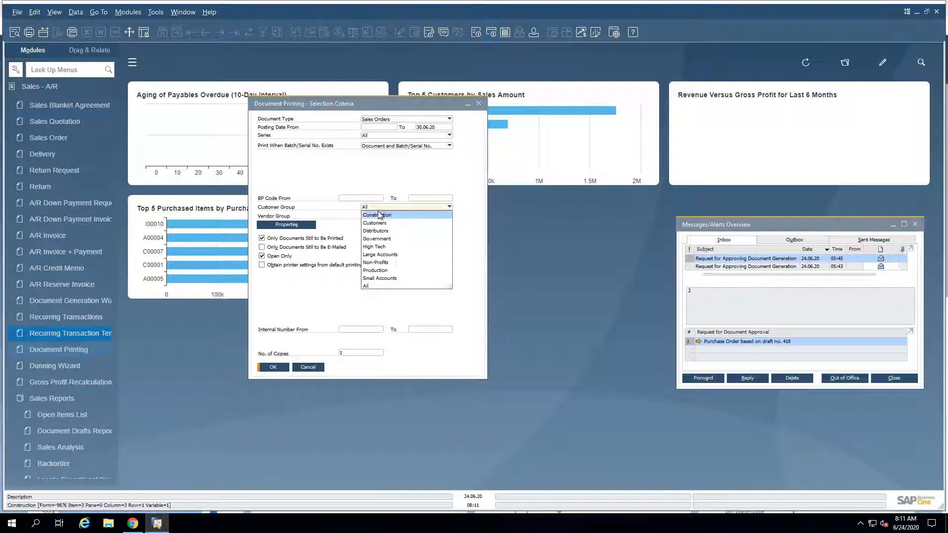
left_click(322, 216)
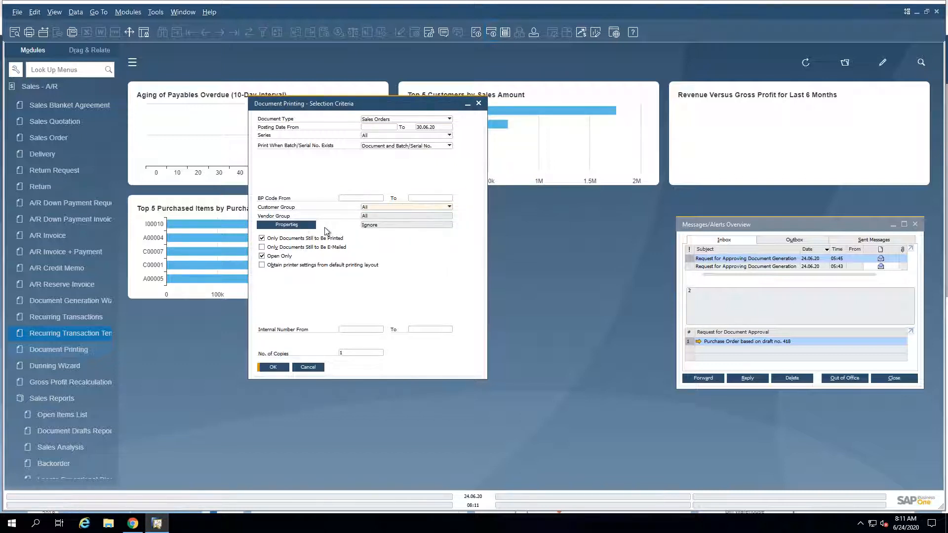
Step: Set the document type to Incoming Payments and check the Account and BP Code range fields
left_click(383, 121)
left_click(385, 277)
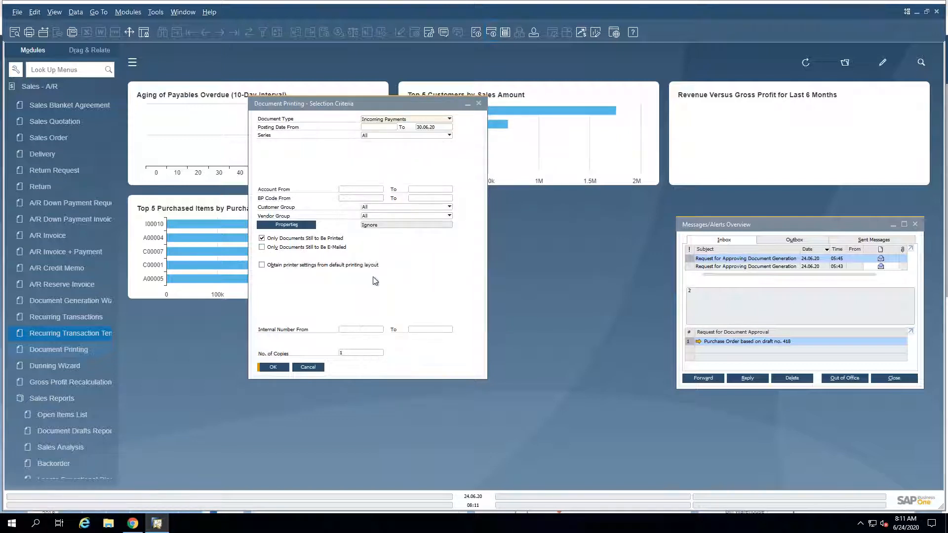
left_click(349, 198)
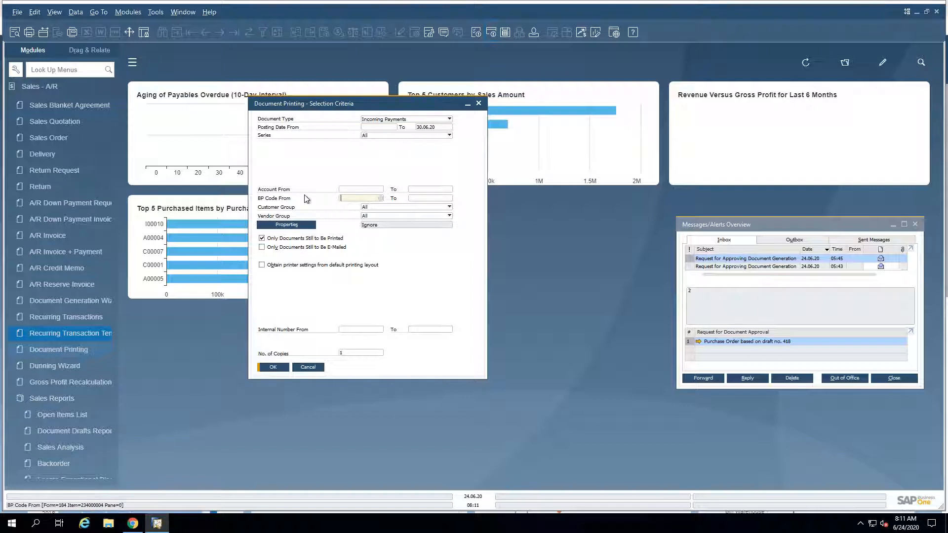
left_click(419, 191)
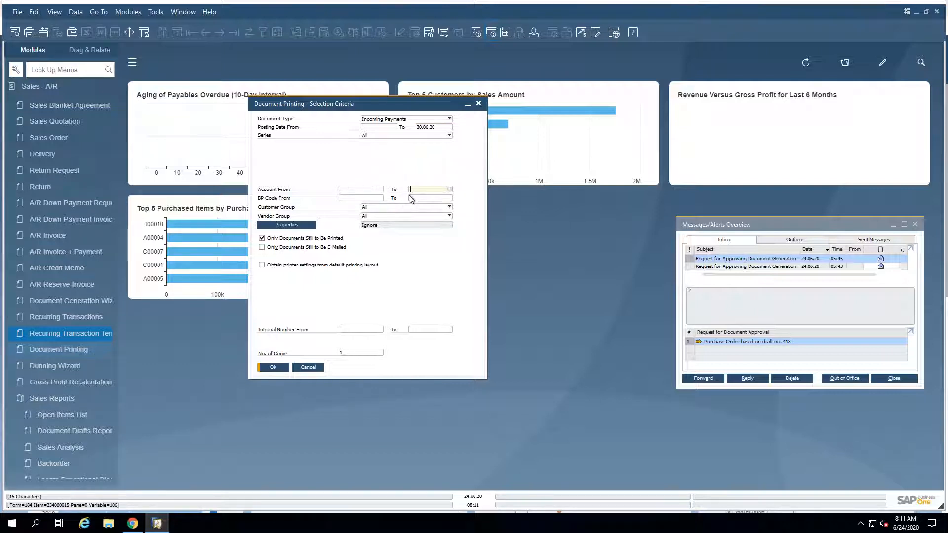
Step: Set the document type to Service Call and compare its Service Call and Technician Form options, ending on Technician Form
left_click(397, 121)
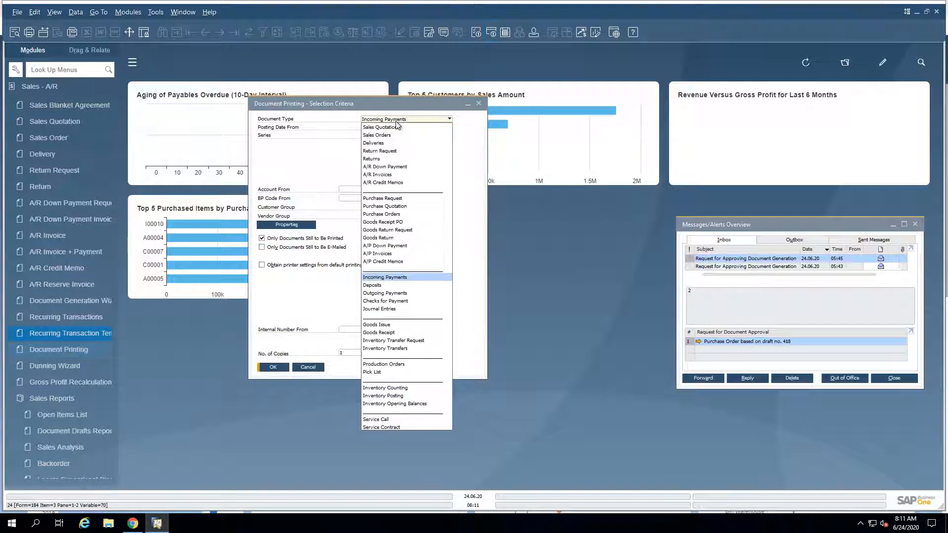
left_click(383, 420)
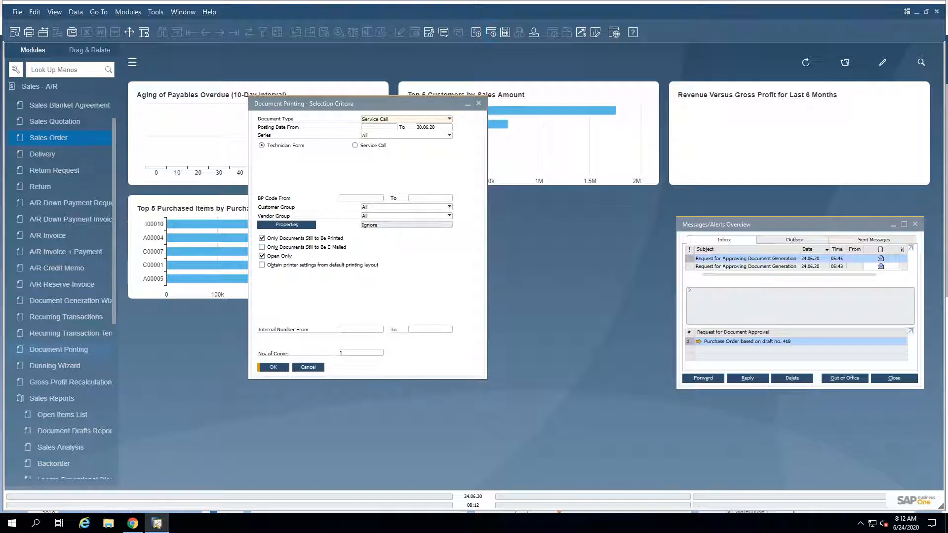
left_click(334, 109)
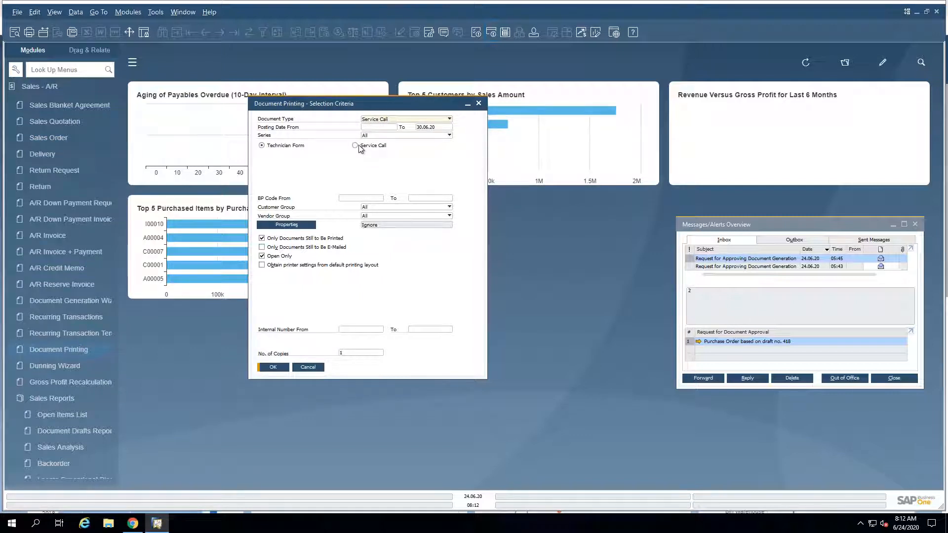
left_click(291, 147)
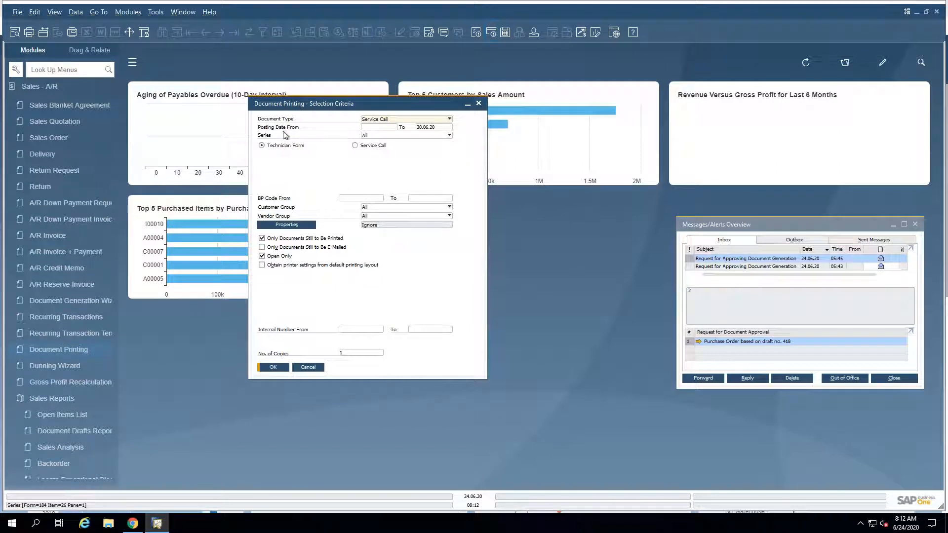
Step: Set the document type to Service Contract, look at its selection criteria, and cancel Document Printing
left_click(410, 120)
left_click(389, 427)
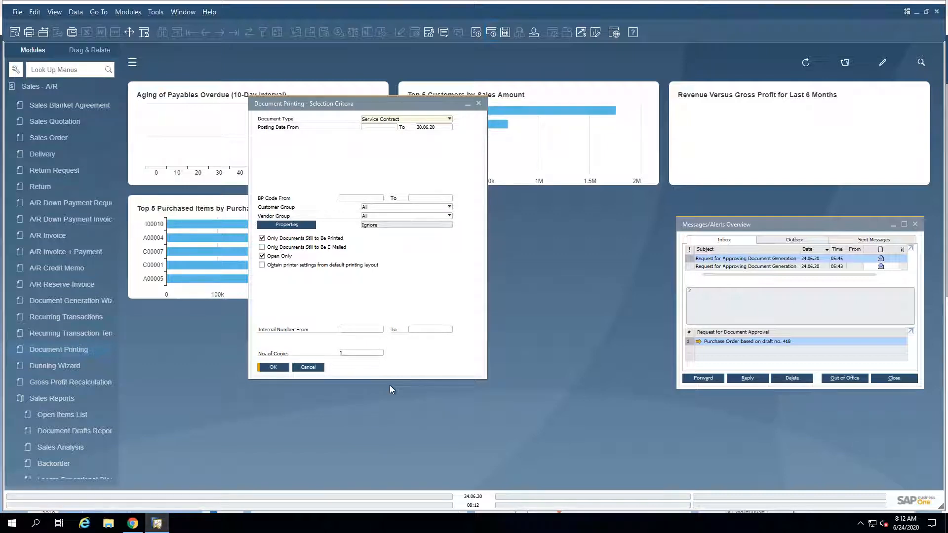
left_click(309, 370)
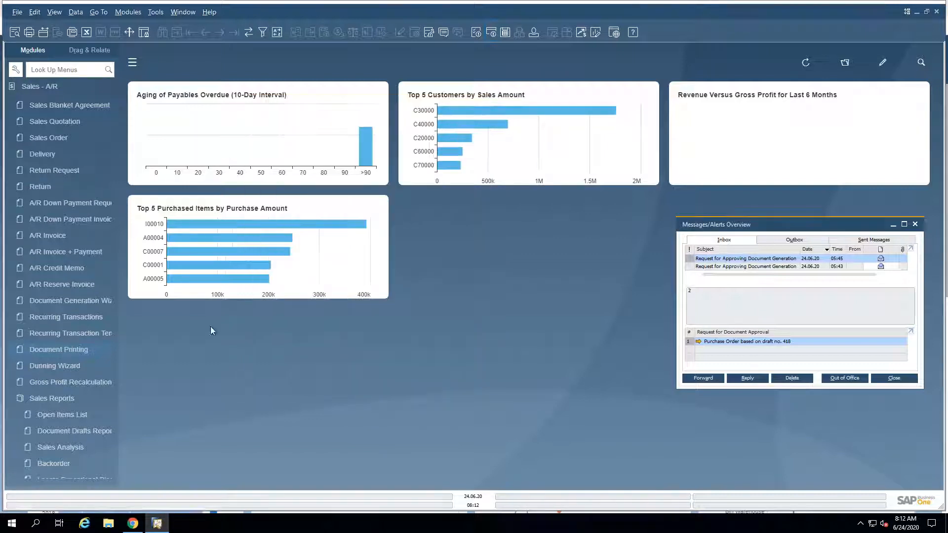
Step: Open the per-document Print Preferences for Service Contract and enable Print Document when adding the document
left_click(43, 88)
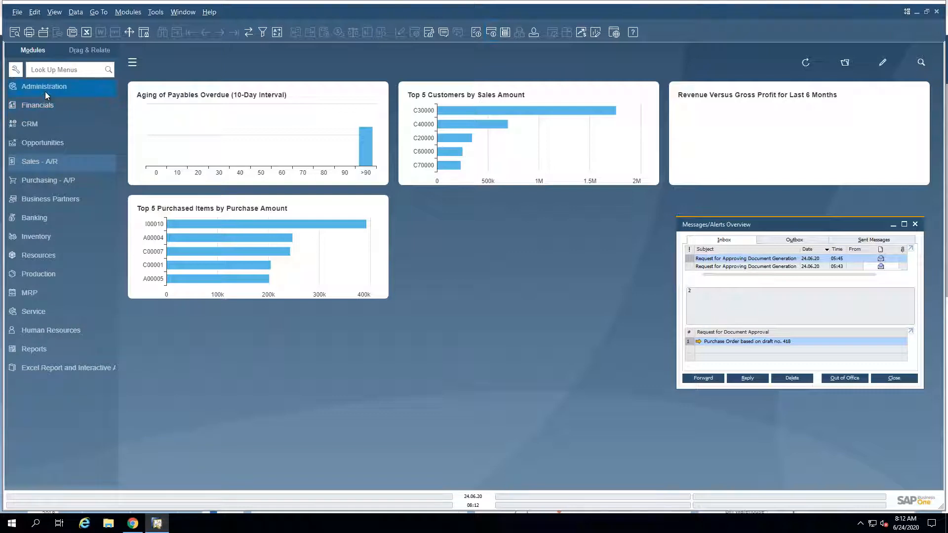
left_click(45, 88)
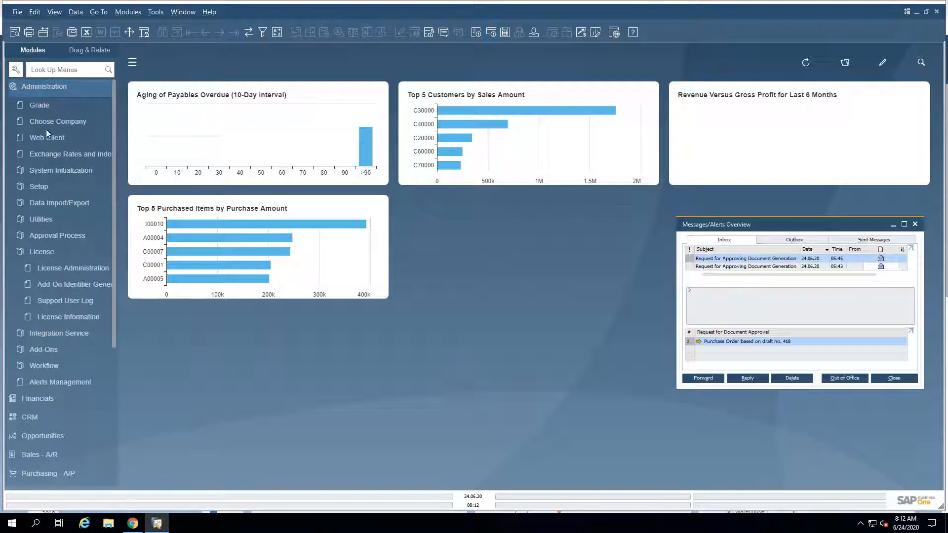
left_click(46, 169)
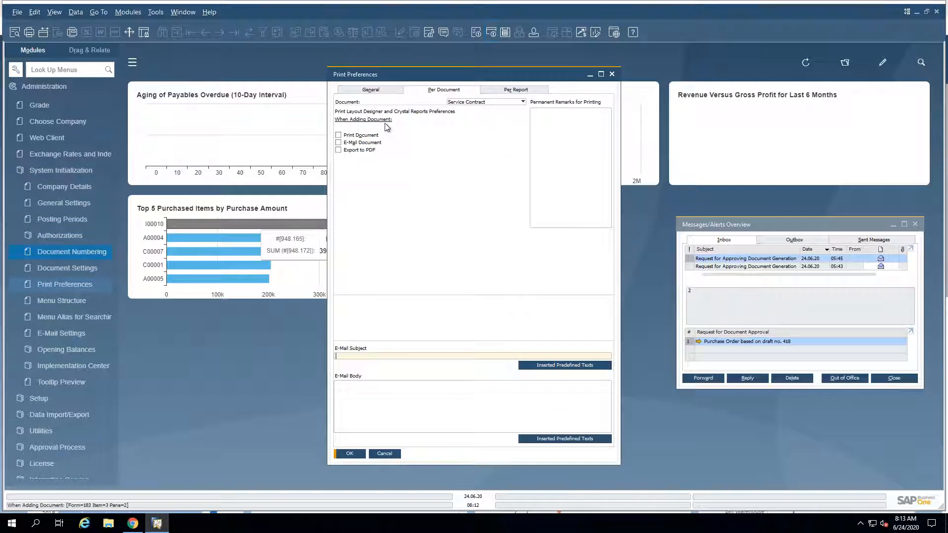
left_click(473, 104)
left_click(473, 105)
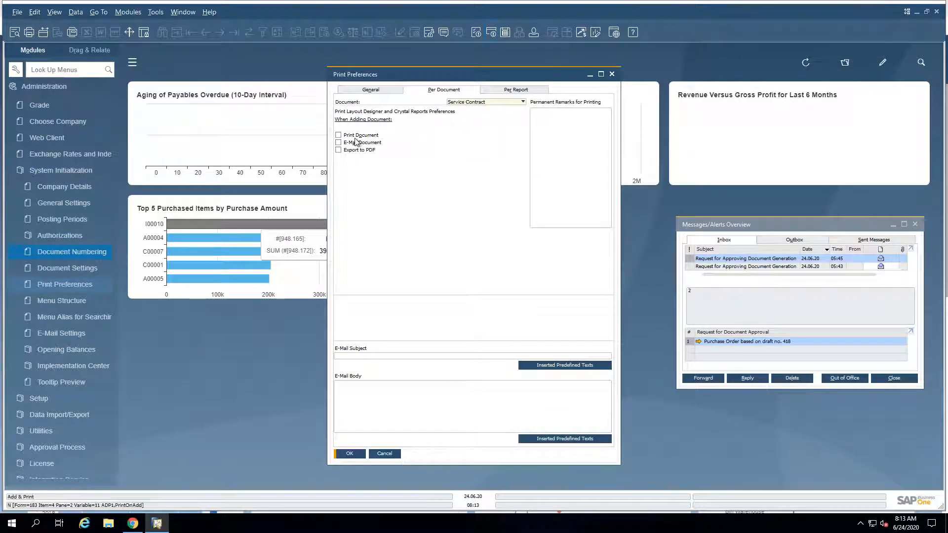
left_click(353, 137)
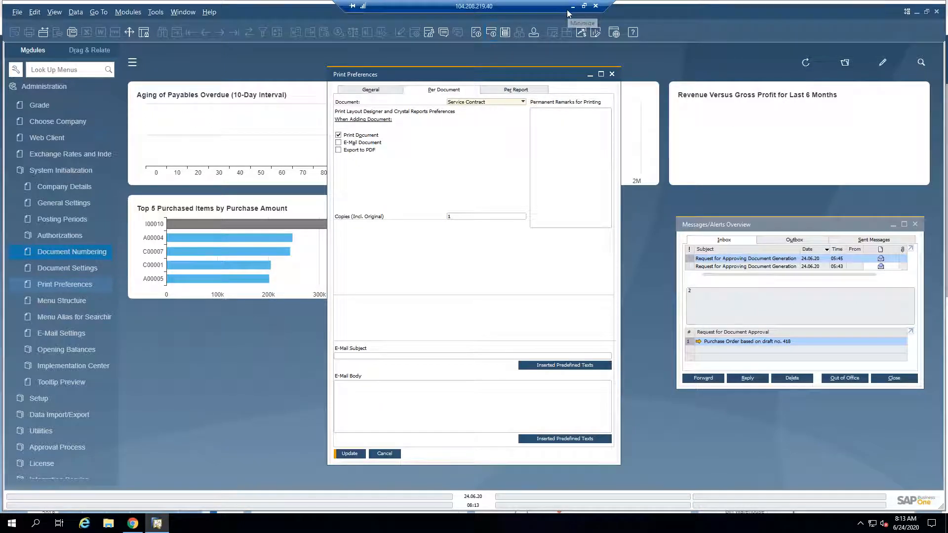
Step: Switch to the SAP Business One 10.0 highlights PDF and read the Referenced Document Enhancements page
left_click(572, 6)
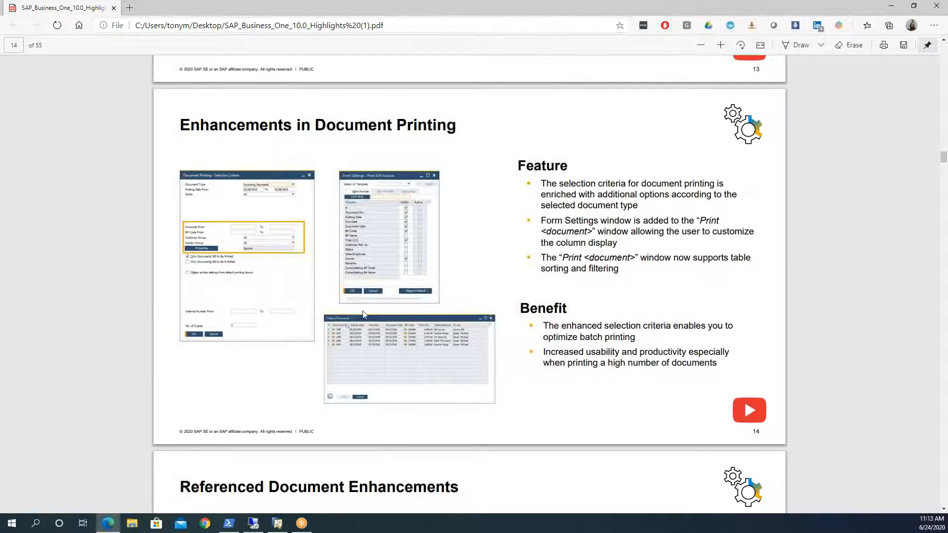
scroll(363, 311, "down", 6)
scroll(363, 314, "down", 2)
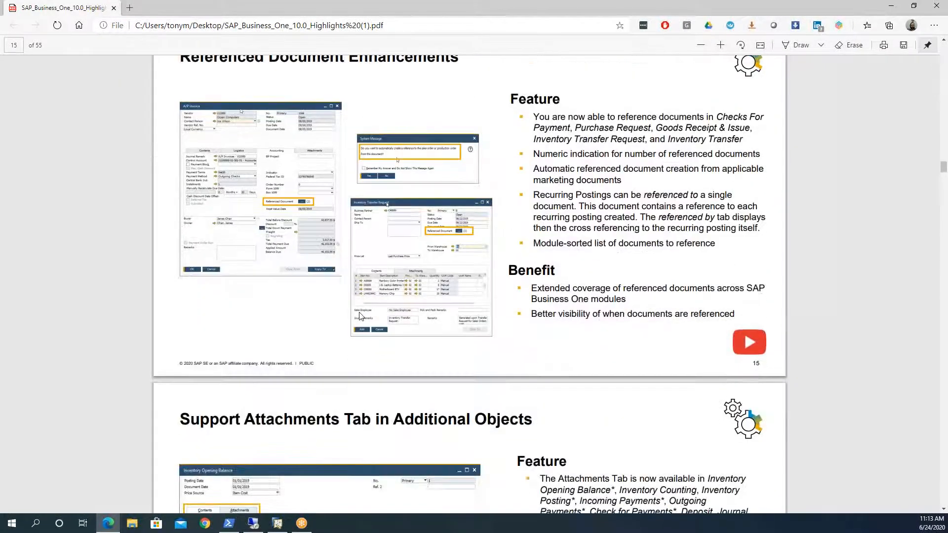
scroll(296, 222, "up", 1)
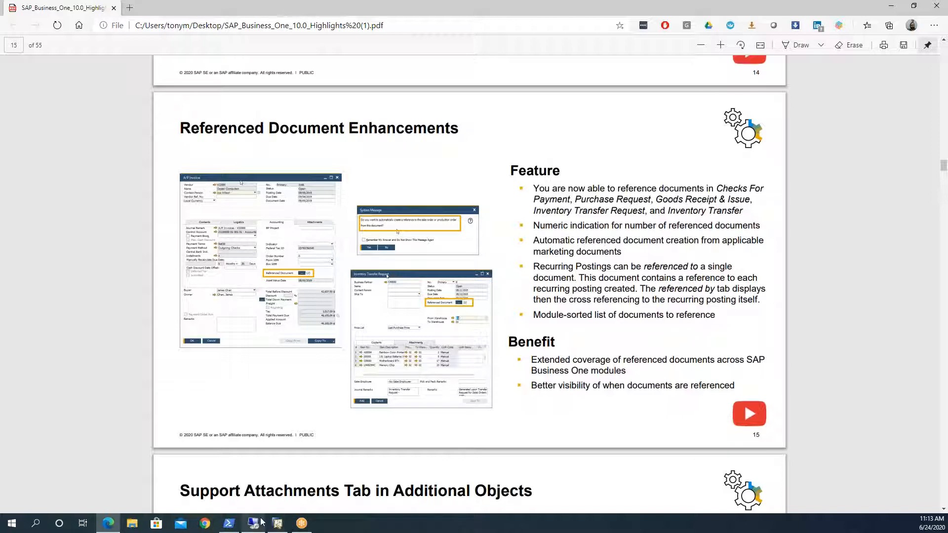
Step: Switch back to SAP Business One, cancel Print Preferences, and open a new Inventory Transfer Request
mouse_move(261, 524)
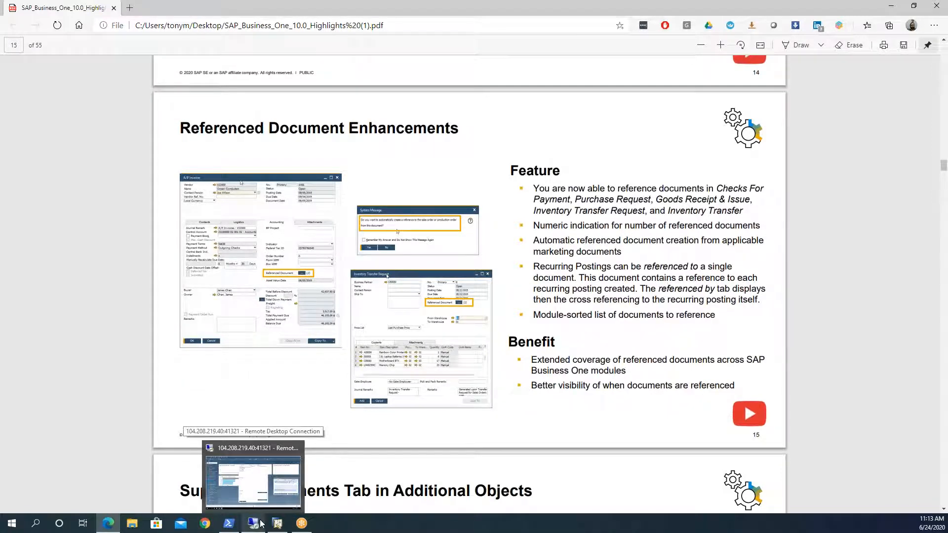
left_click(261, 524)
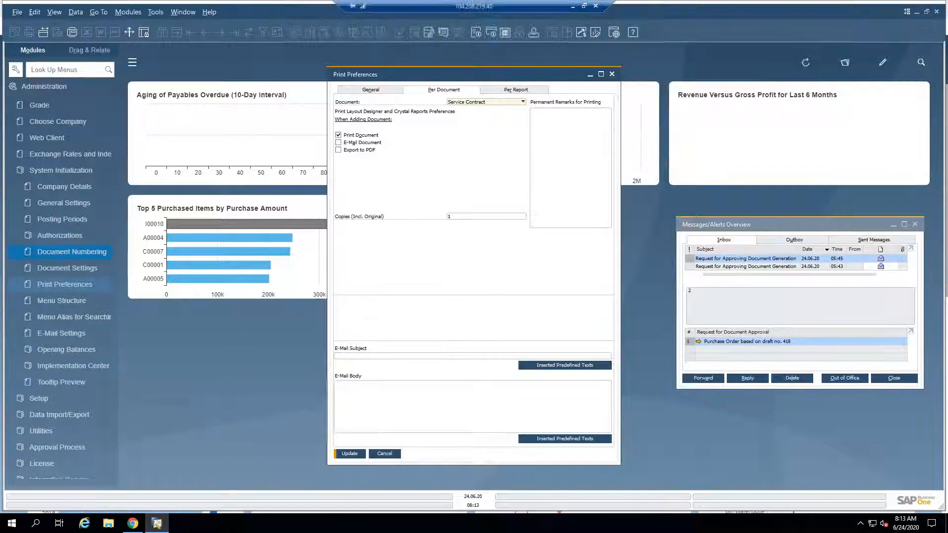
left_click(33, 92)
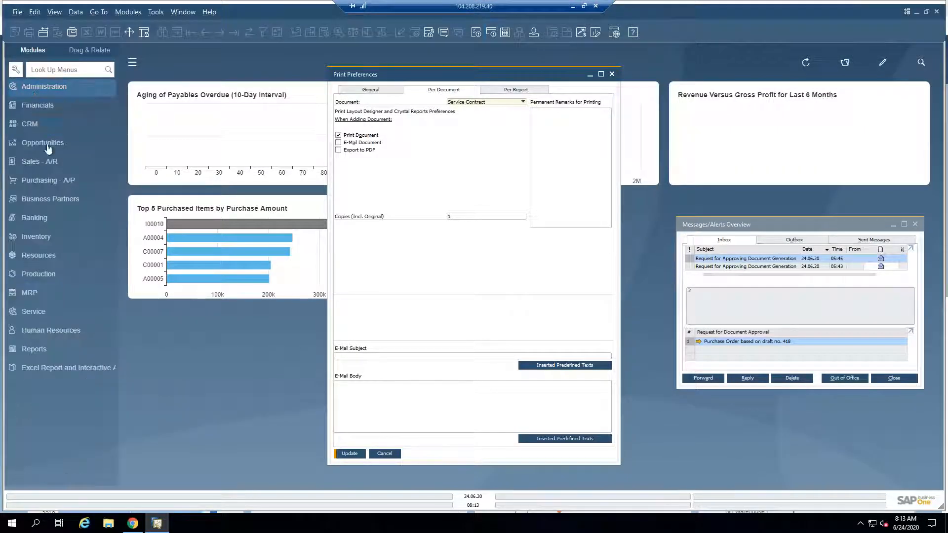
left_click(36, 236)
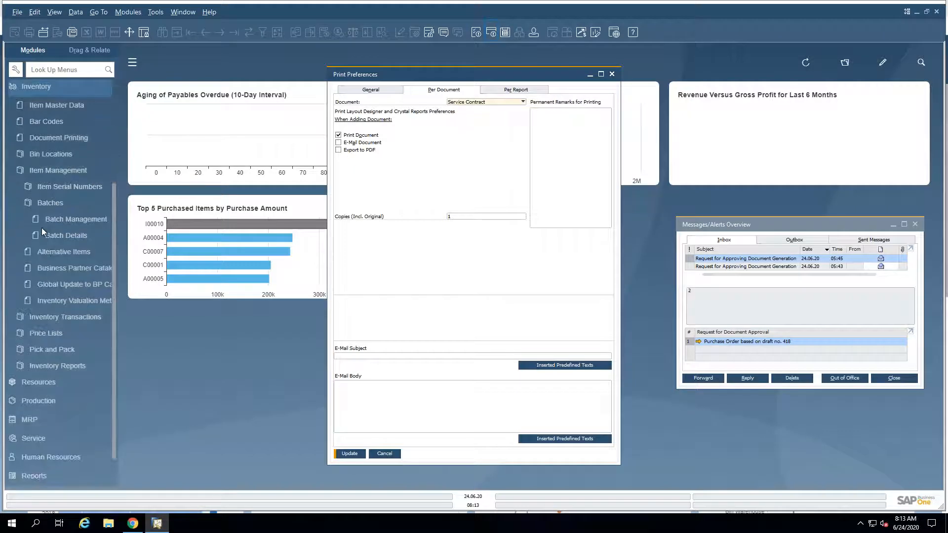
left_click(41, 170)
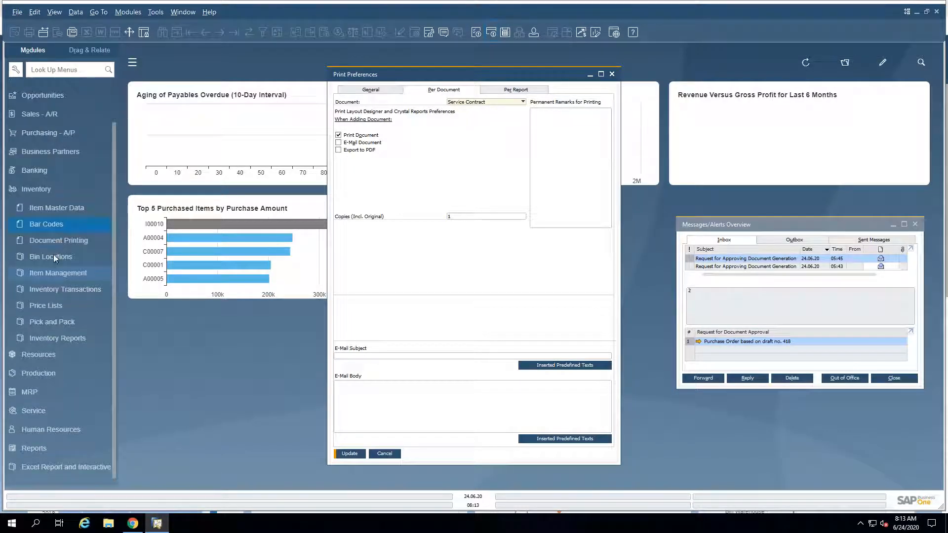
left_click(54, 291)
left_click(384, 453)
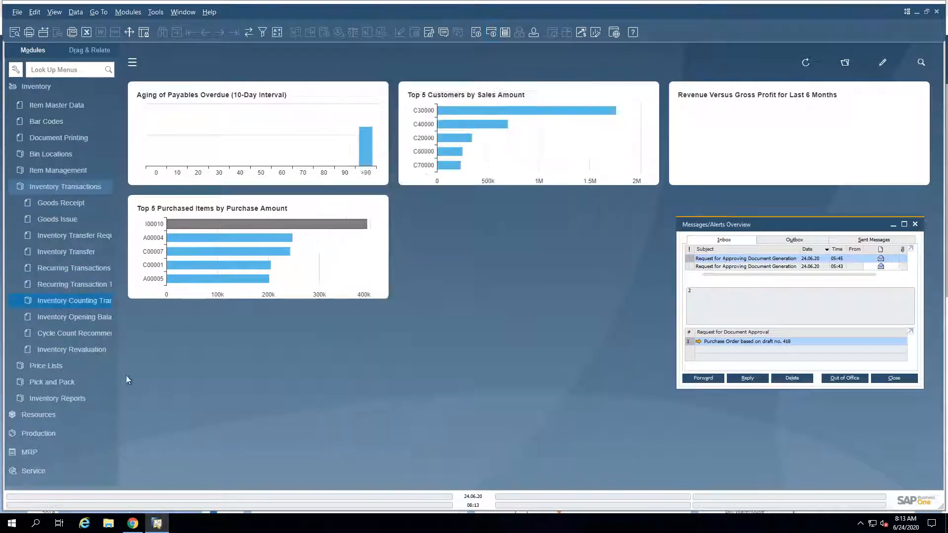
left_click(70, 236)
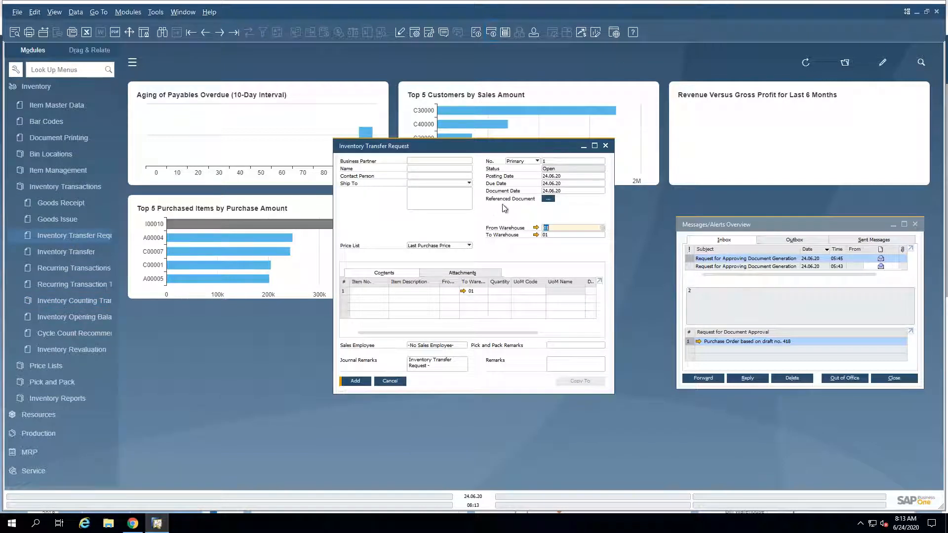
Step: View and cancel the blank request's Reference Information, and try to browse to the last inventory transfer request
left_click(548, 198)
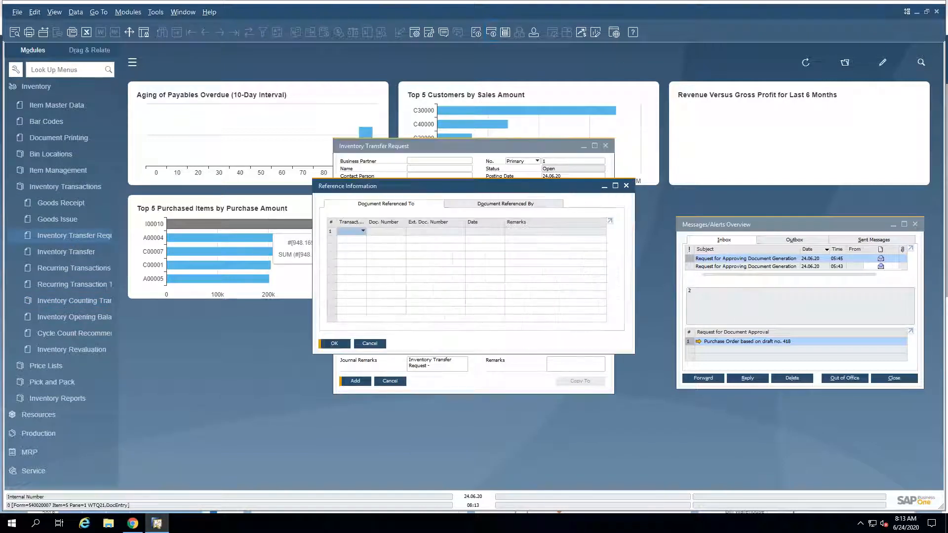
left_click(370, 343)
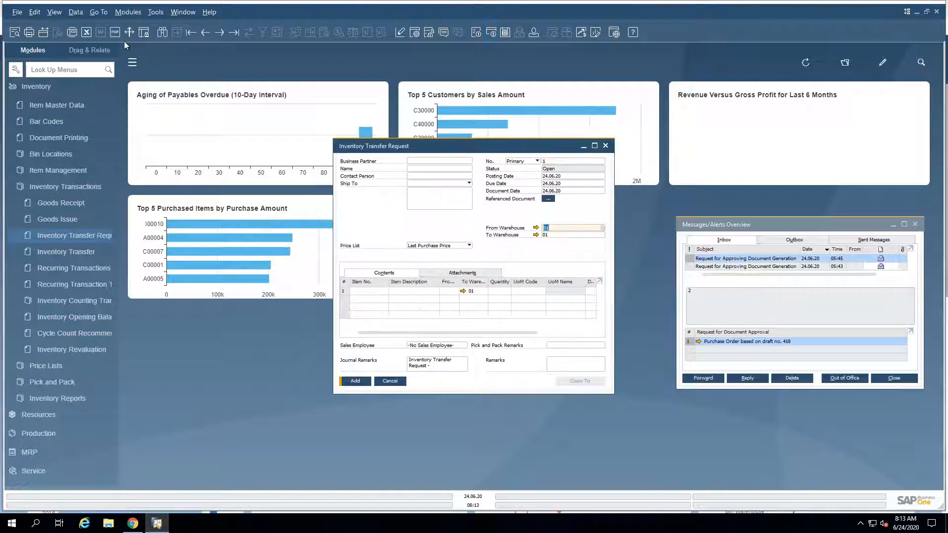
left_click(234, 32)
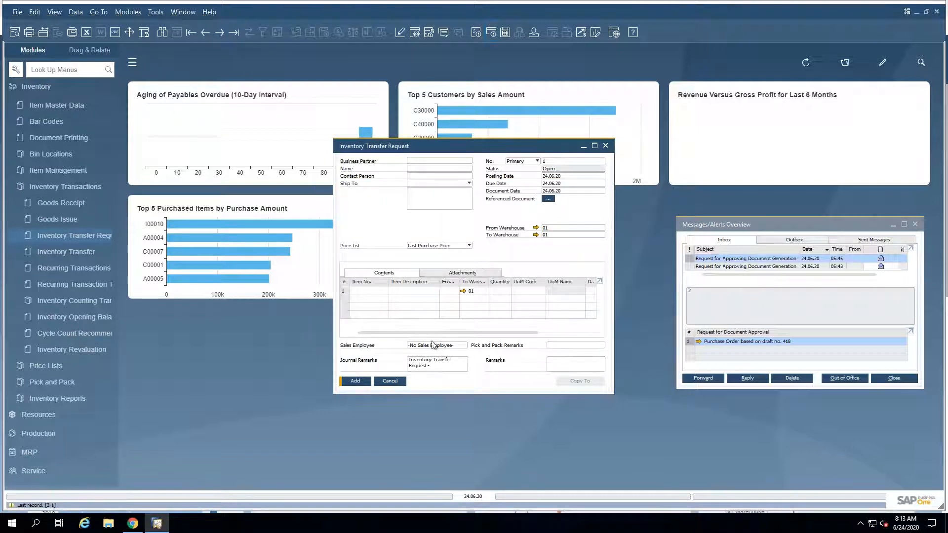
Step: Add item A00001 on the request's first line and set its destination warehouse to 02
left_click(375, 292)
key("Tab")
double_click(381, 244)
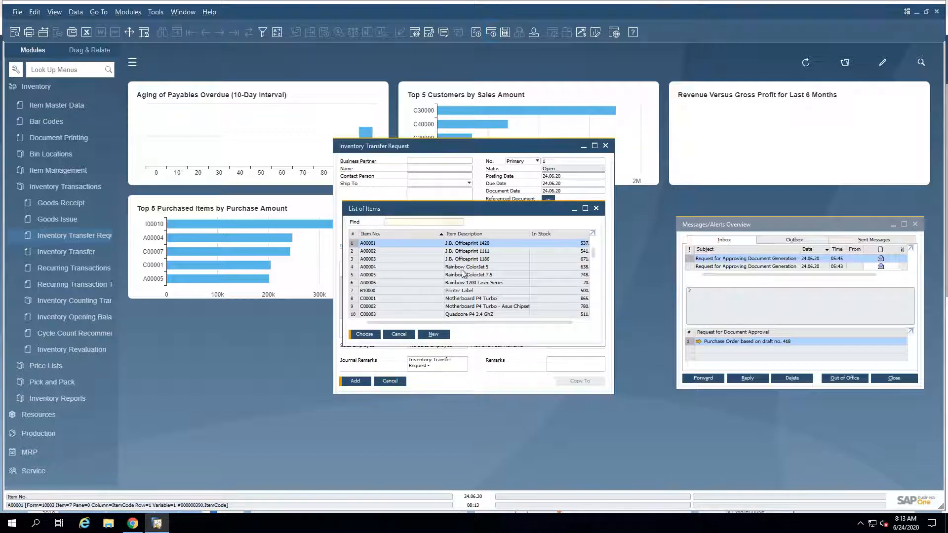
left_click(472, 291)
type("02")
key("Tab")
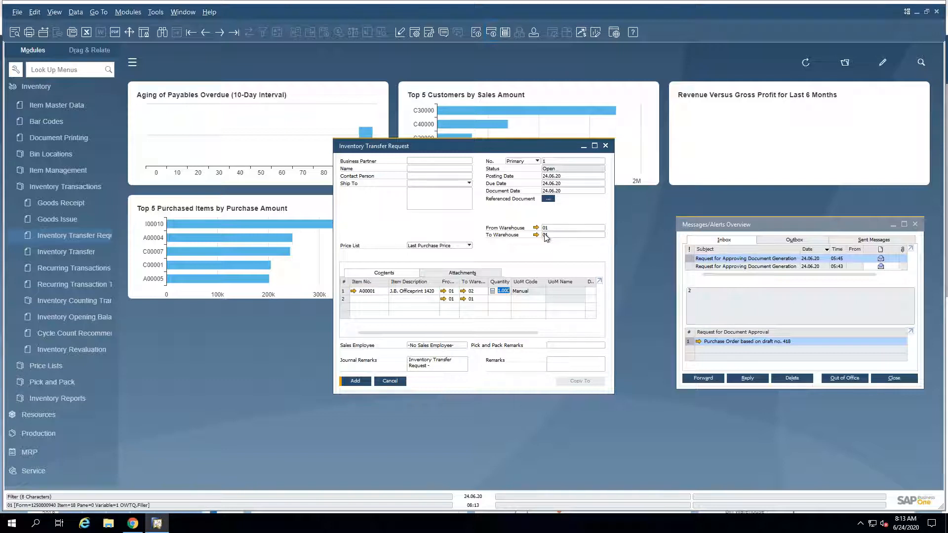
Step: Set the first reference row's transaction type to Sales Order in Reference Information and review the other available types
left_click(549, 199)
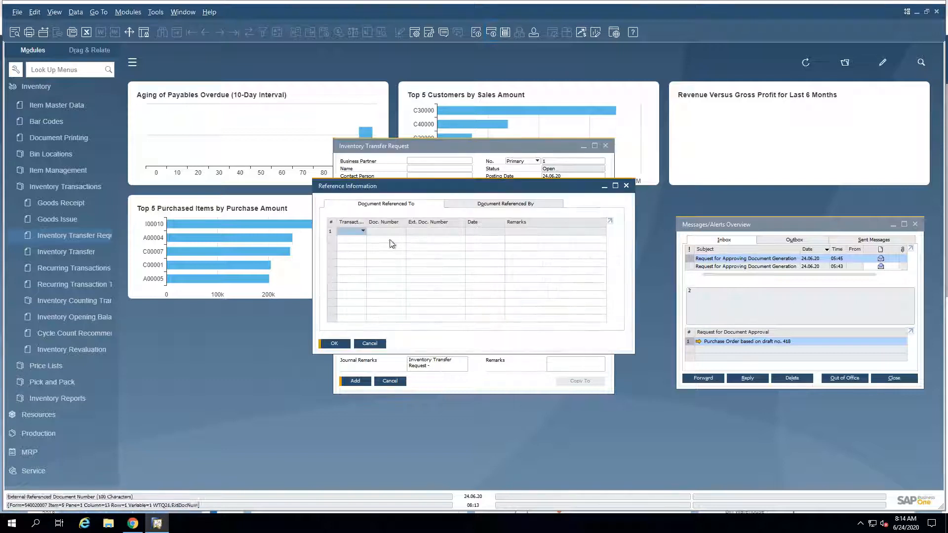
left_click(365, 232)
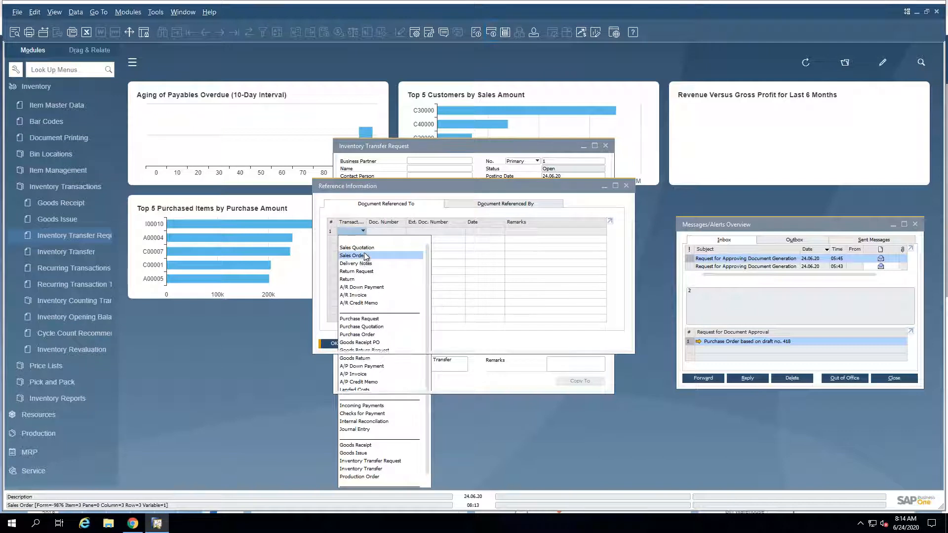
left_click(378, 251)
left_click(379, 231)
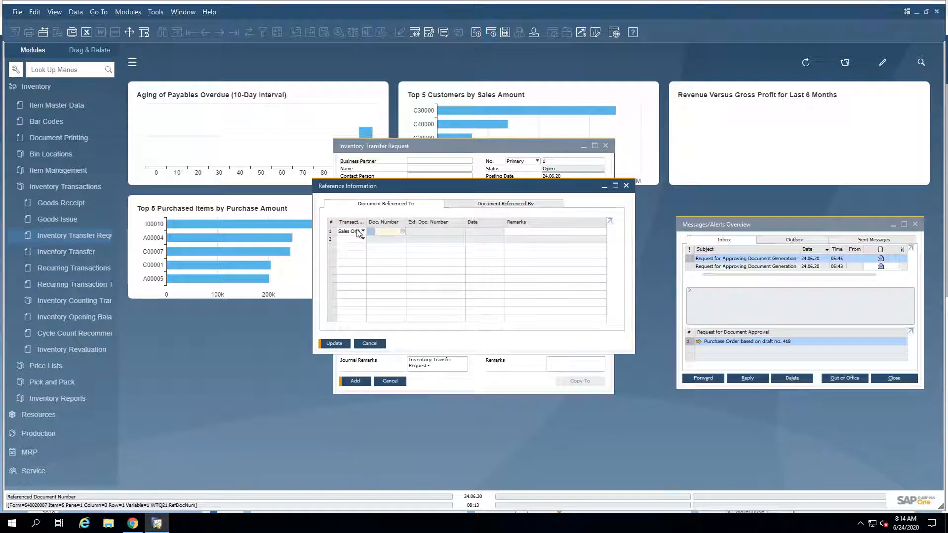
left_click(361, 232)
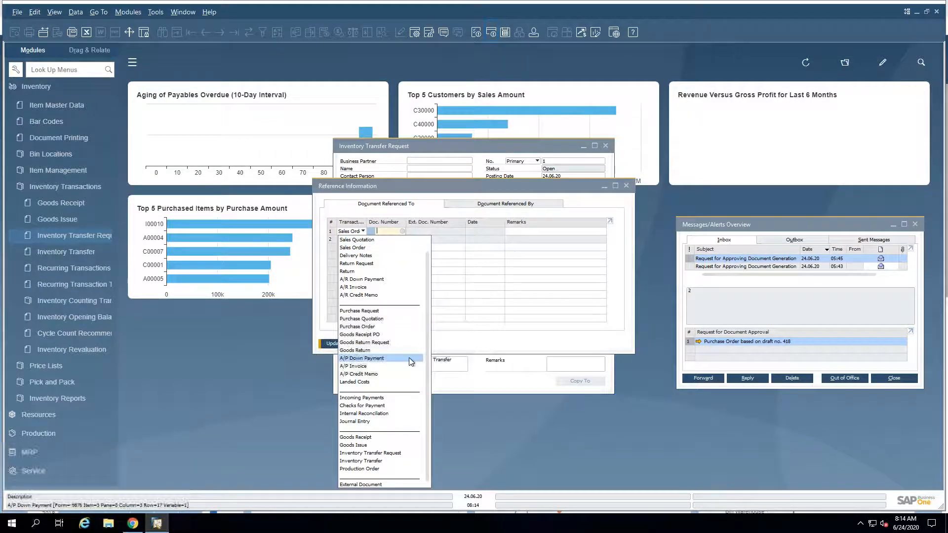
scroll(410, 361, "up", 1)
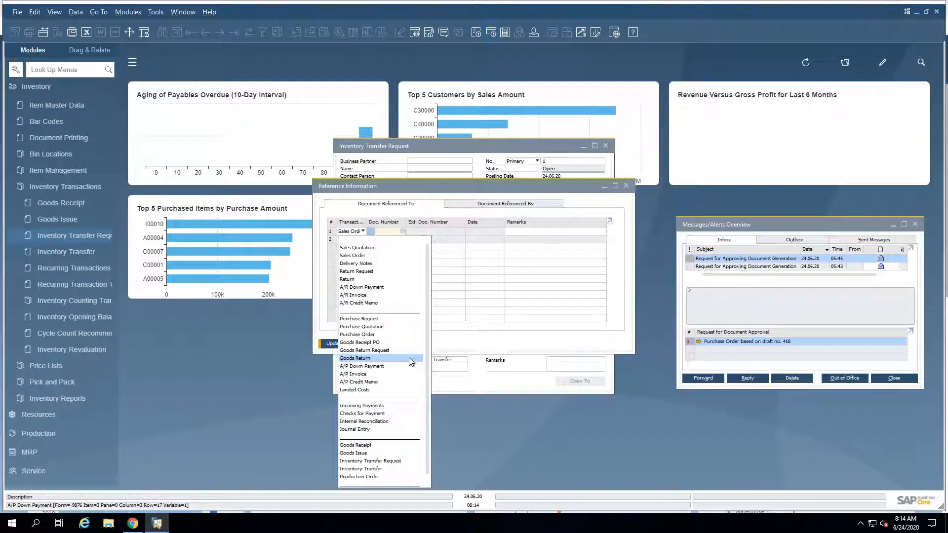
left_click(411, 198)
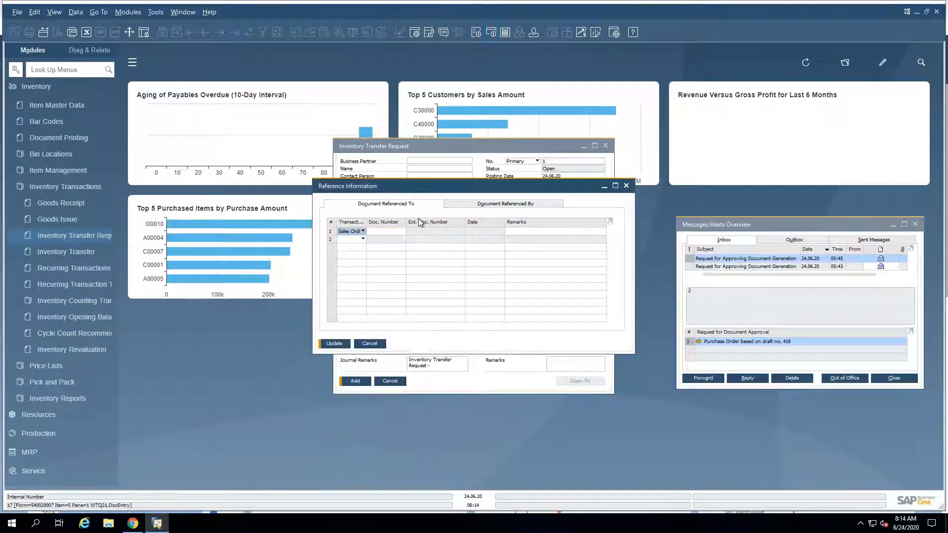
Step: Reference the Parameter Technology sales order dated 07.02.18, update the reference information, and add the transfer request
left_click(389, 231)
key("Tab")
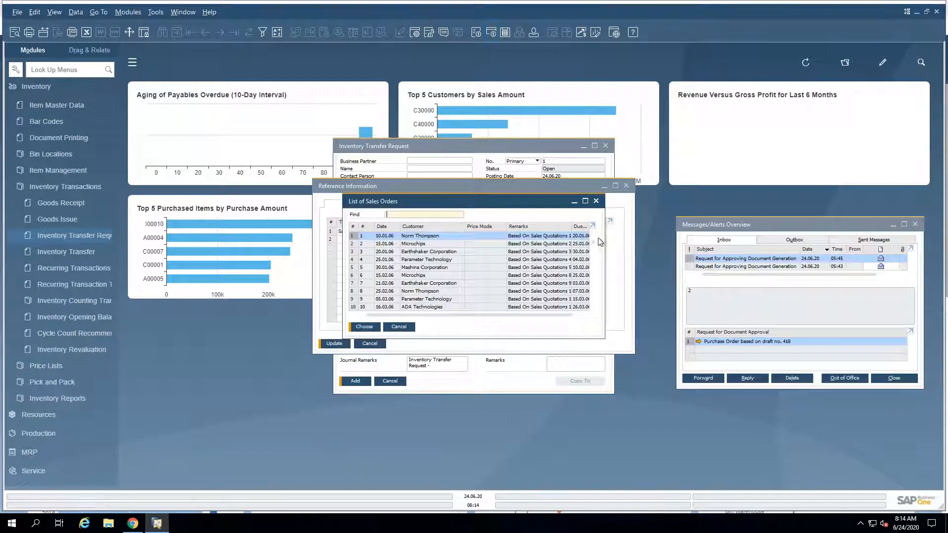
left_click_drag(594, 242, 595, 319)
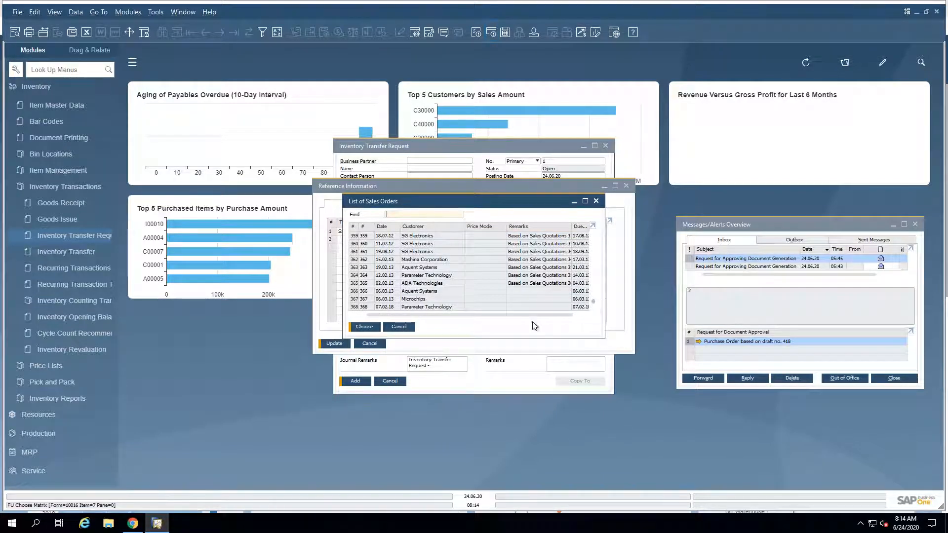
double_click(413, 308)
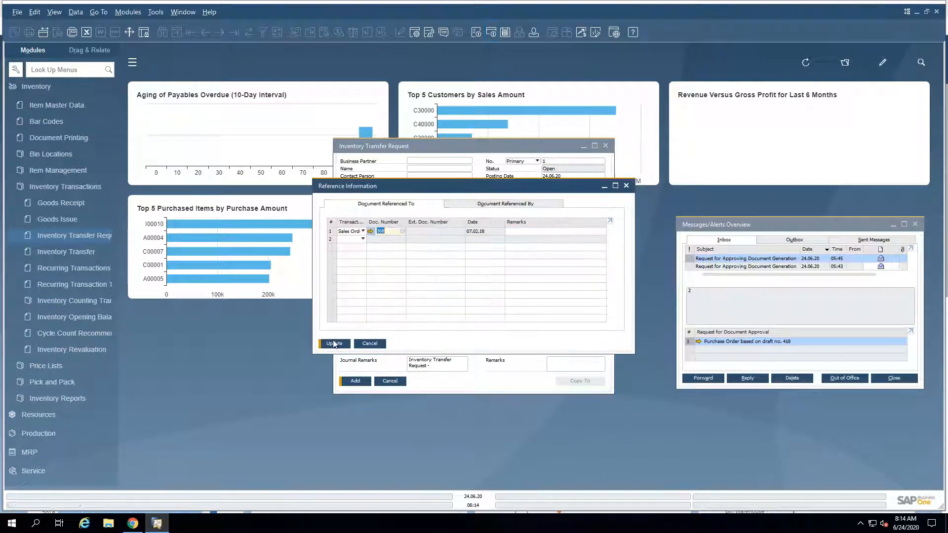
left_click(334, 344)
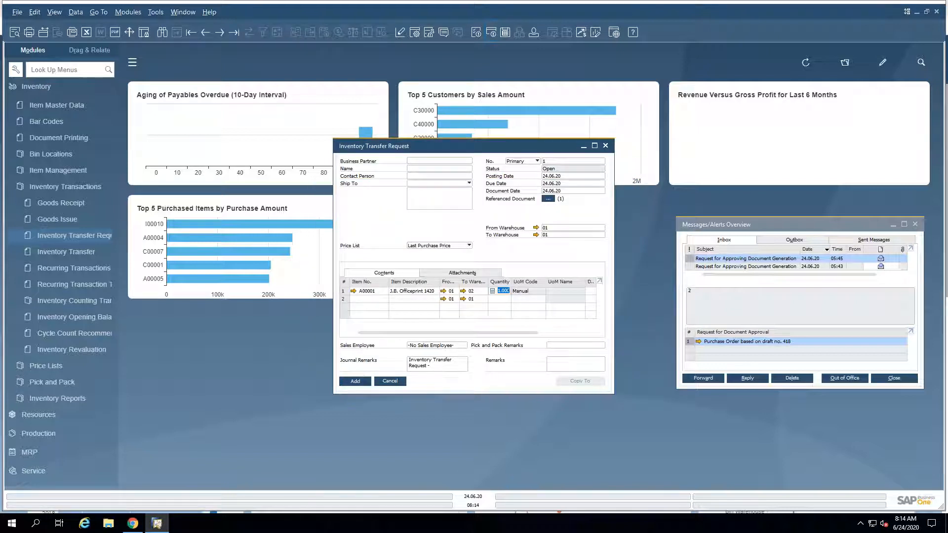
Step: Bring up the added transfer request, check its Reference Information, and open the linked sales order
left_click(205, 34)
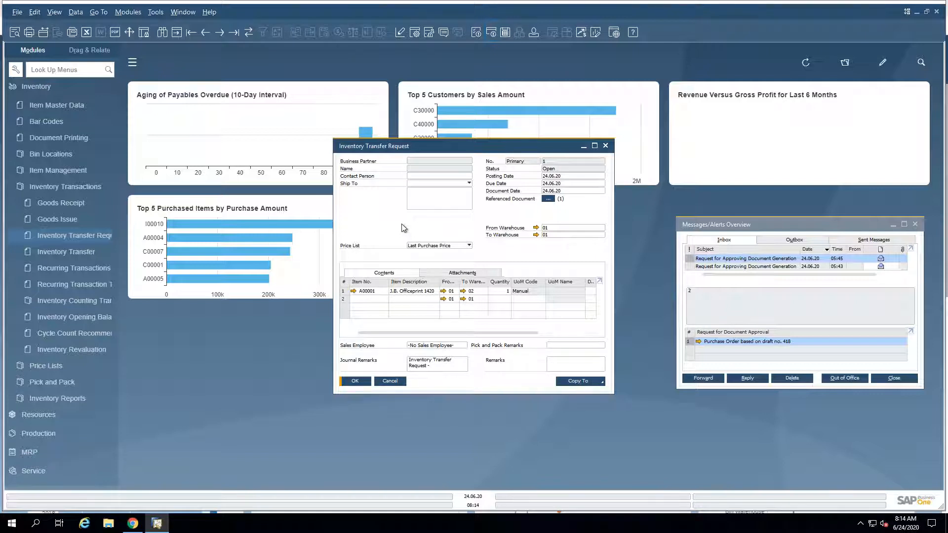
right_click(403, 228)
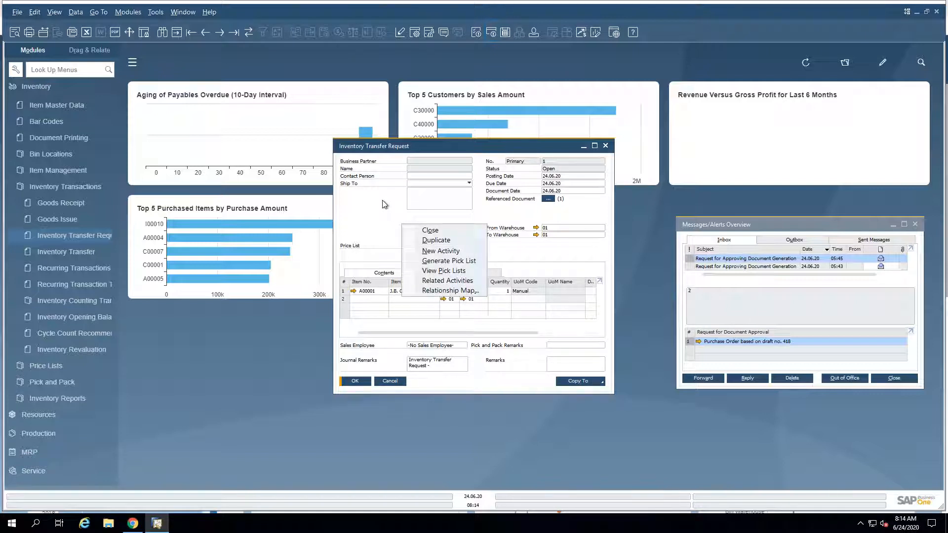
left_click(384, 203)
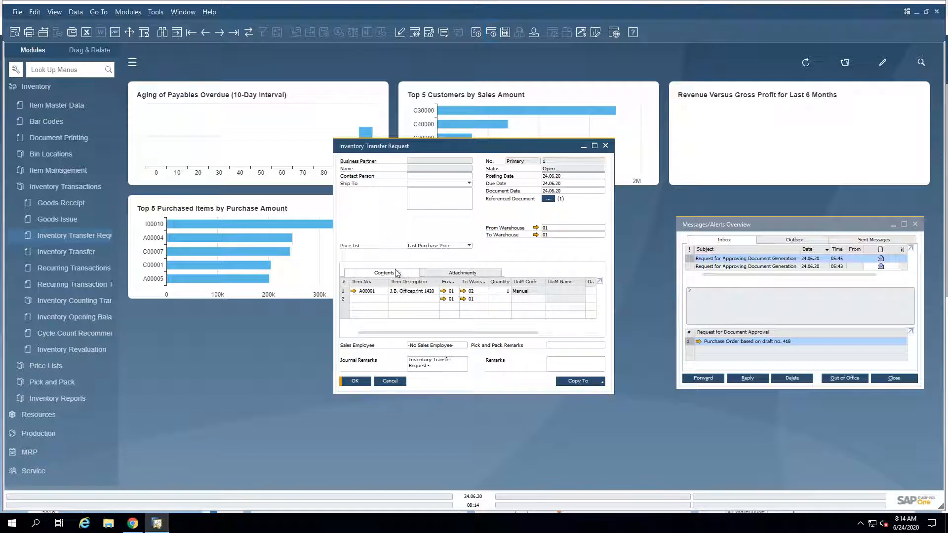
left_click(553, 198)
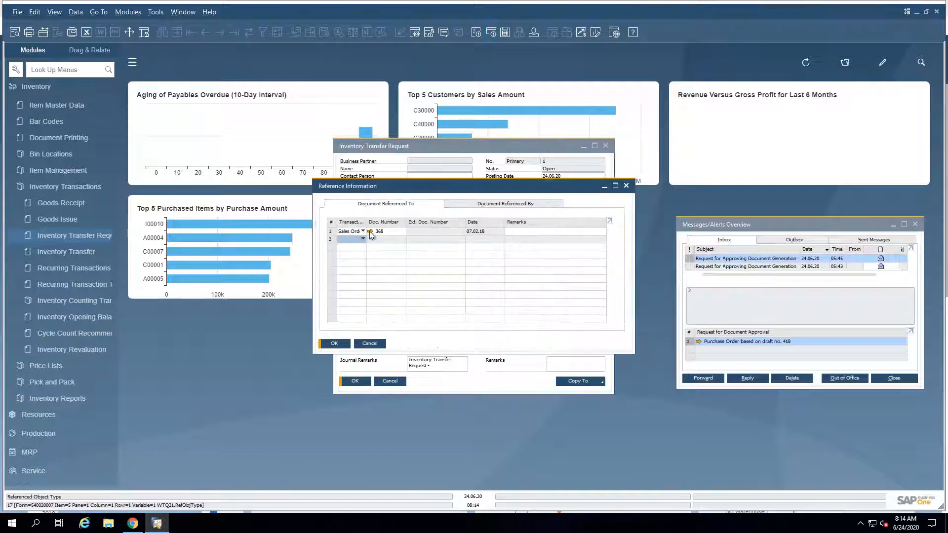
left_click(370, 231)
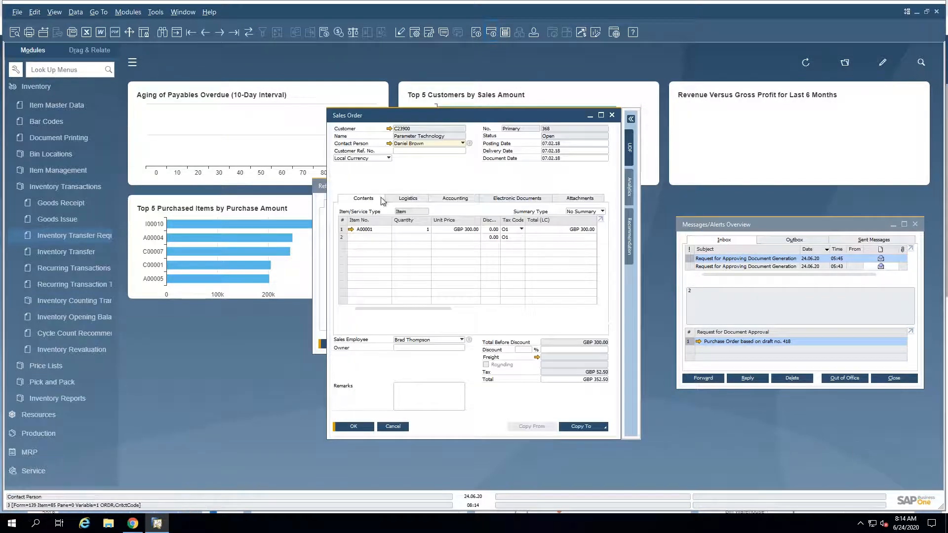
Step: Generate a transfer request from the Parameter Technology sales order with an automatic document reference, then close it without adding
right_click(390, 175)
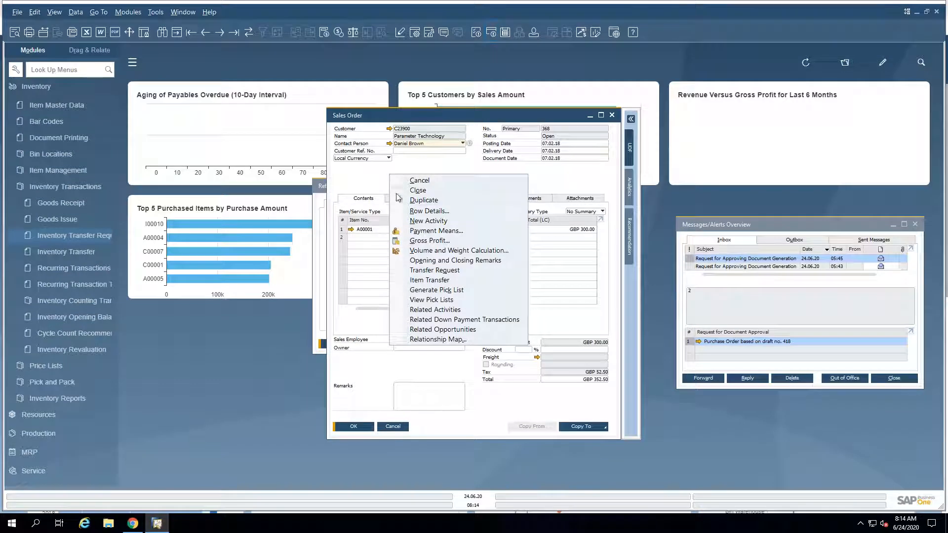
left_click(422, 271)
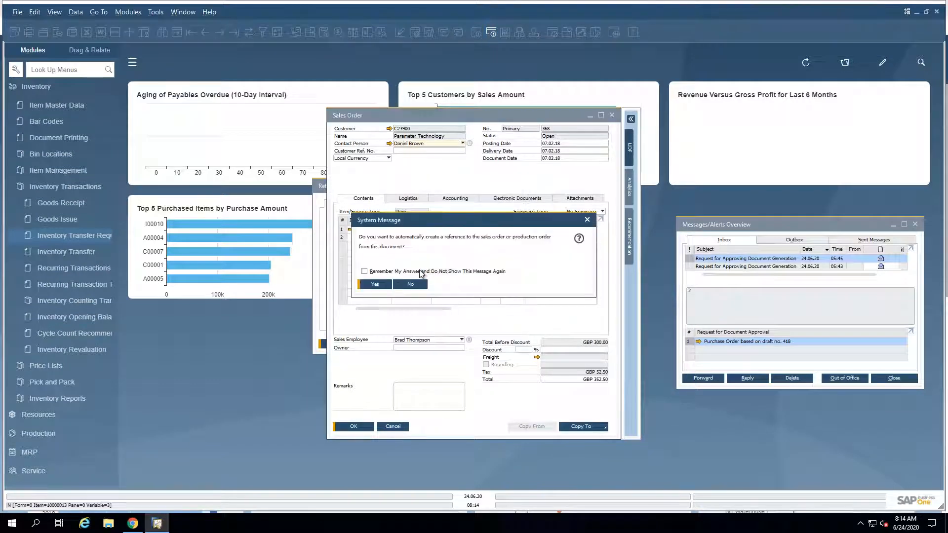
left_click(379, 285)
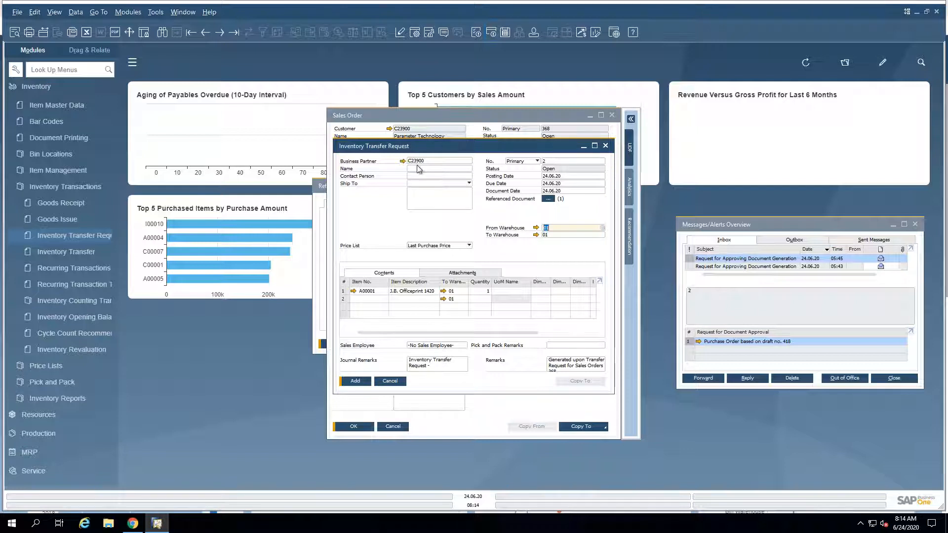
left_click(327, 191)
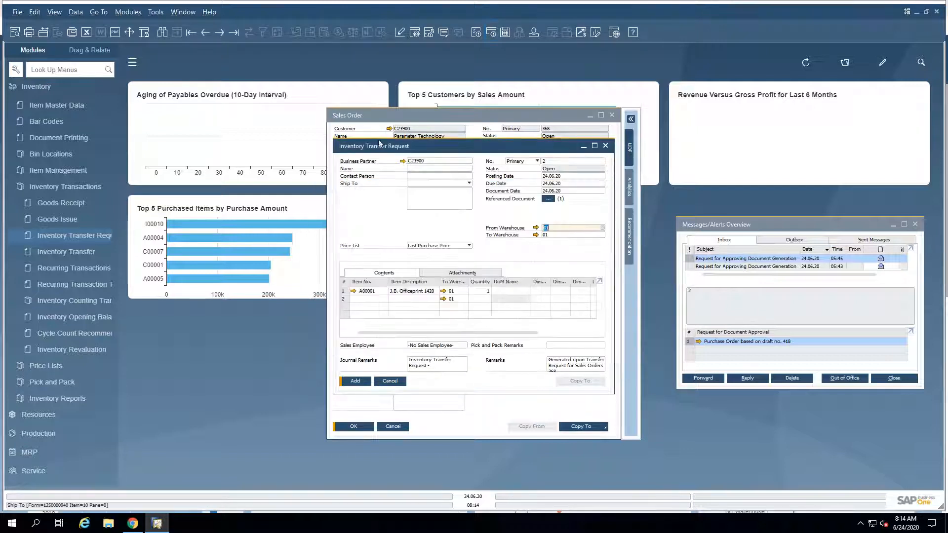
left_click_drag(384, 143, 241, 140)
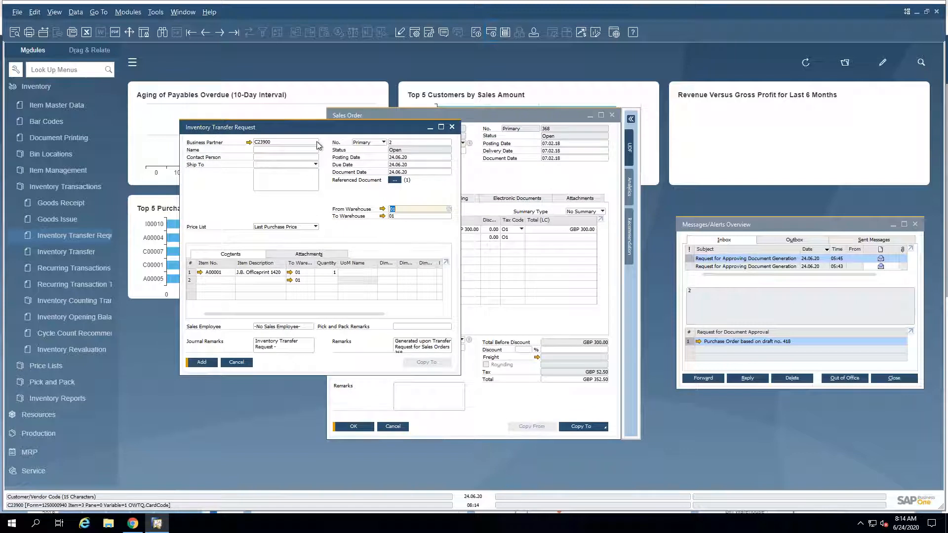
left_click(451, 128)
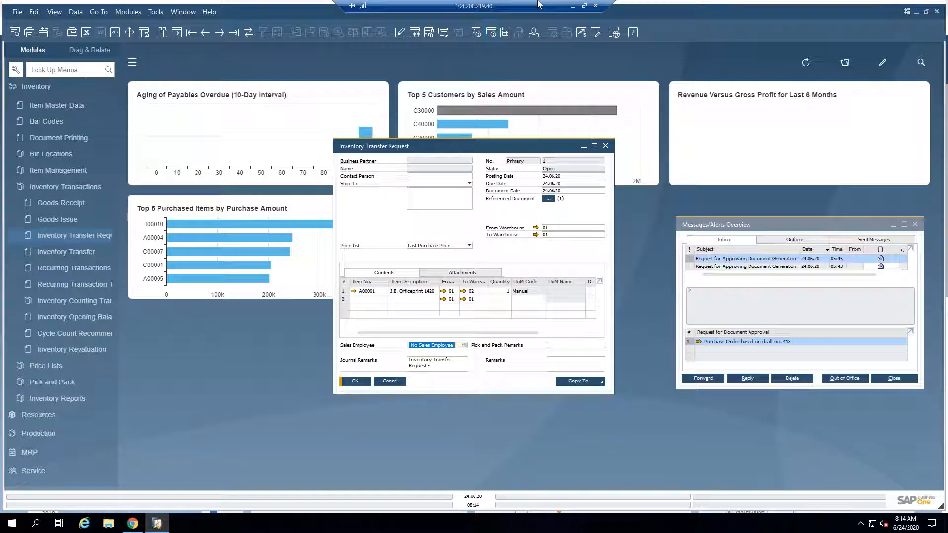
Step: Switch to the highlights PDF in the browser and move on to the Support Attachments Tab in Additional Objects slide
left_click(572, 6)
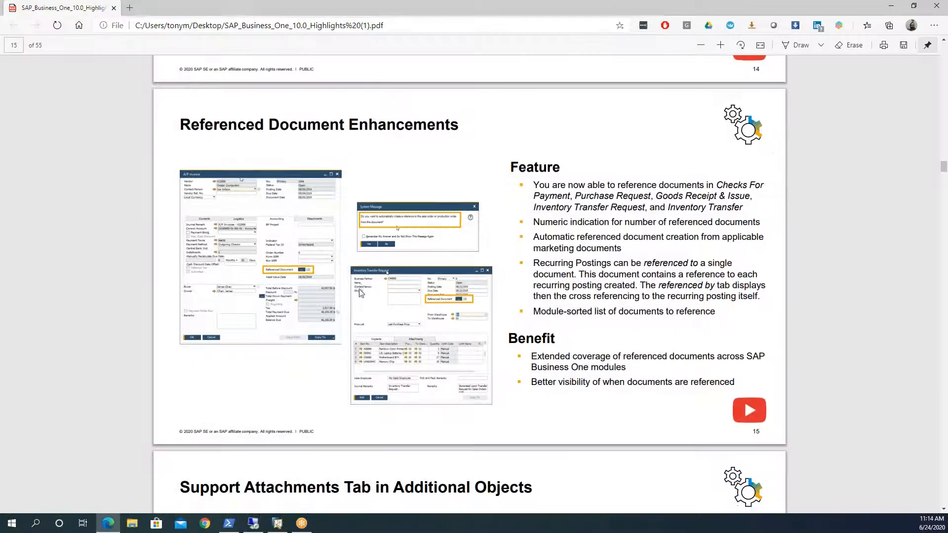
scroll(363, 283, "down", 3)
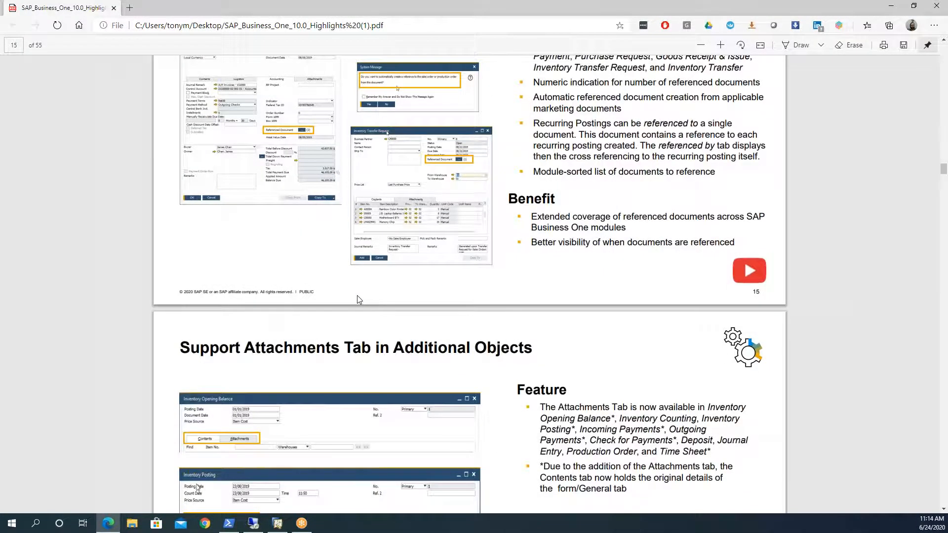
scroll(359, 300, "down", 3)
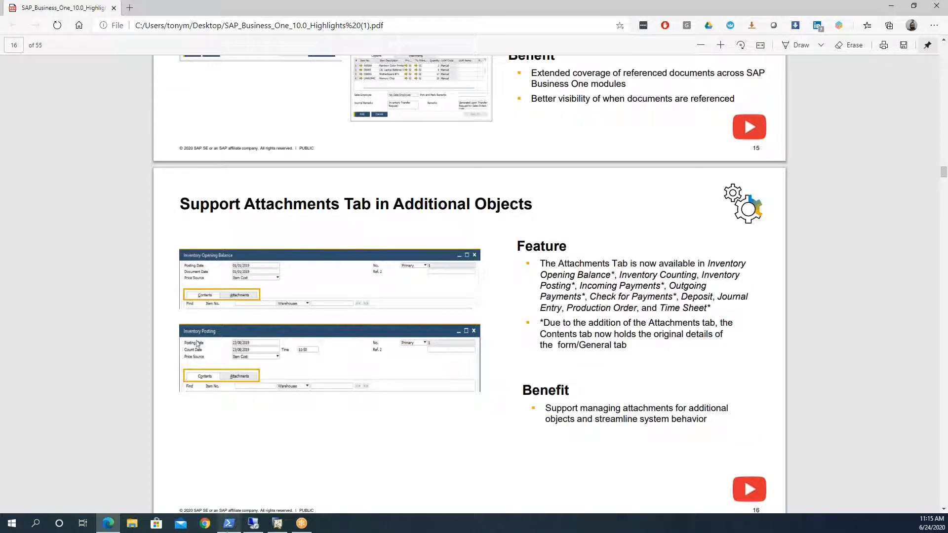
Step: Switch back to the SAP Business One client, close the inventory transfer request, and collapse the Inventory module
left_click(253, 524)
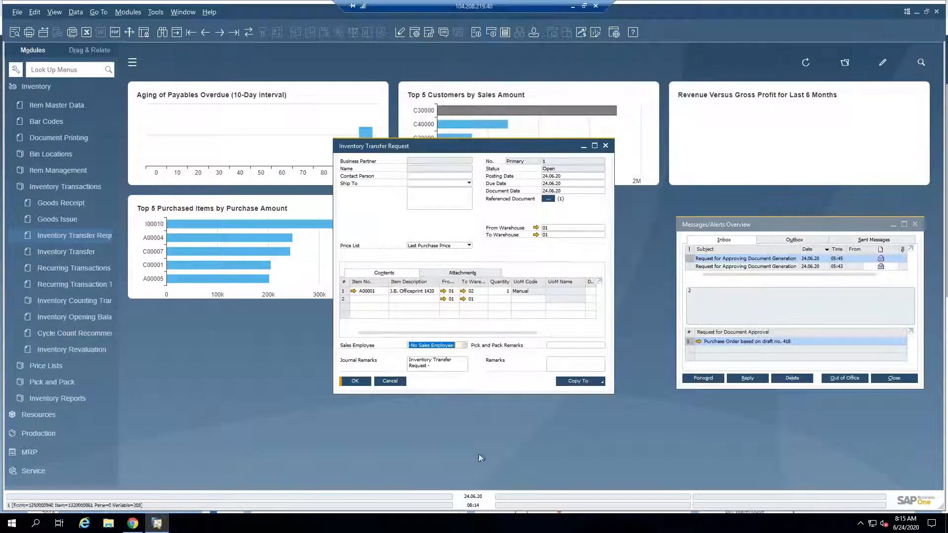
left_click(390, 381)
left_click(61, 87)
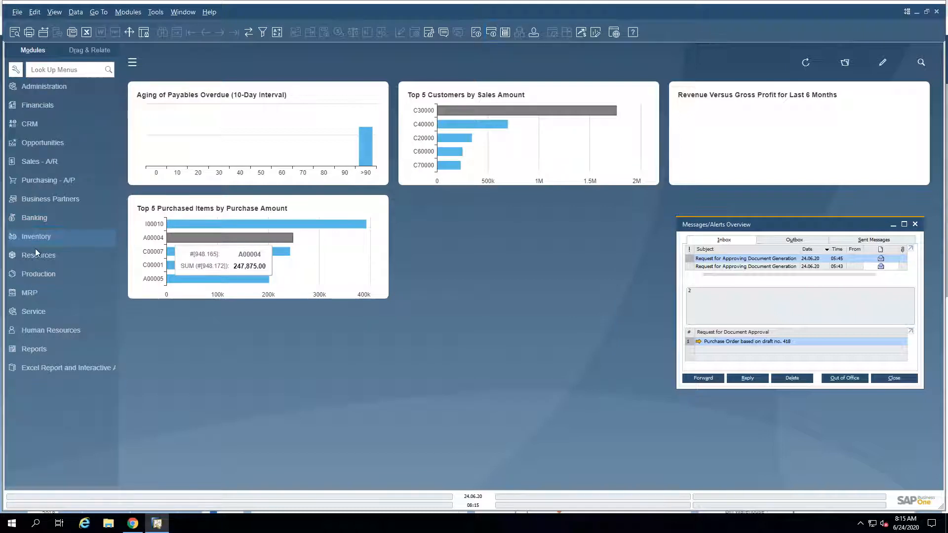
Step: Open Incoming Payments under Banking, examine its Attachments section, and close the form
left_click(33, 219)
left_click(45, 191)
left_click(52, 205)
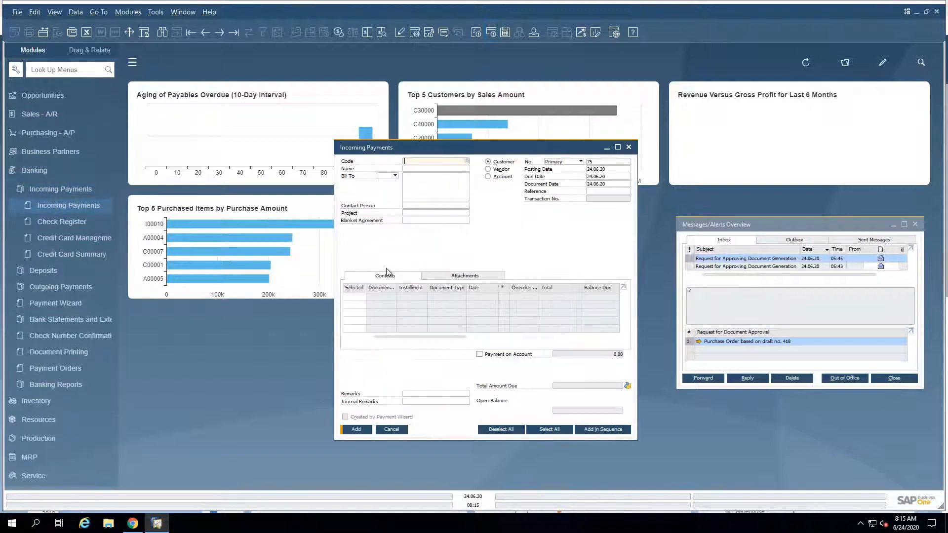
left_click(431, 277)
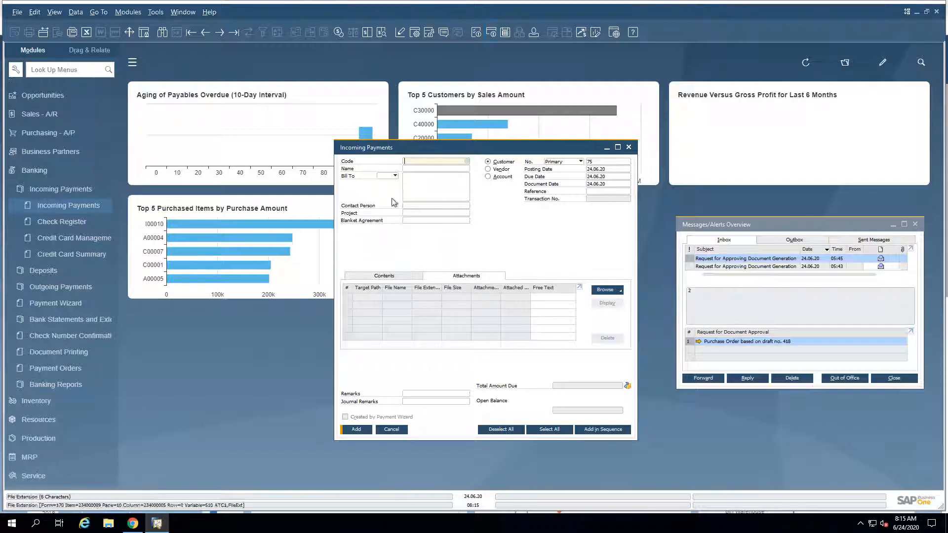
left_click(629, 148)
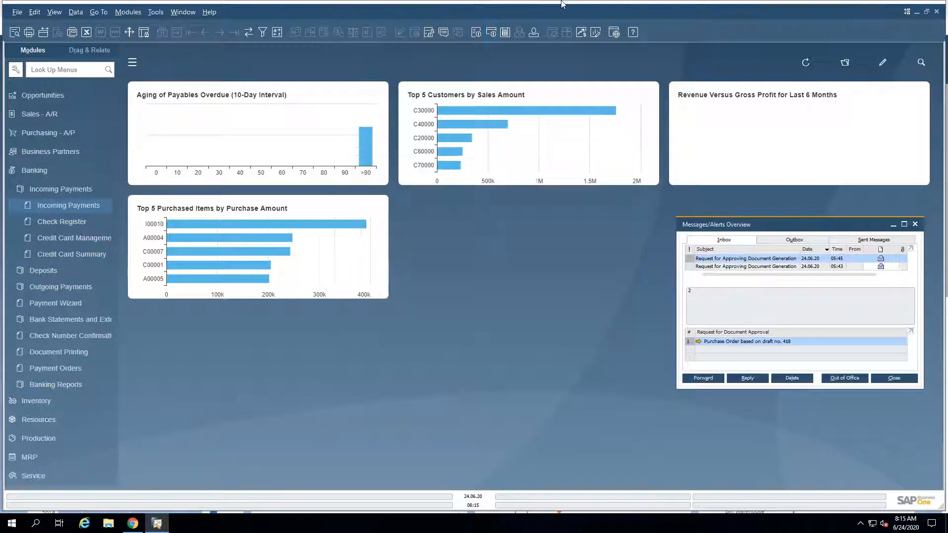
Step: Return to the highlights PDF, mark the objects supporting attachments on slide 16, and move on to the Field Length Increase slide
left_click(575, 6)
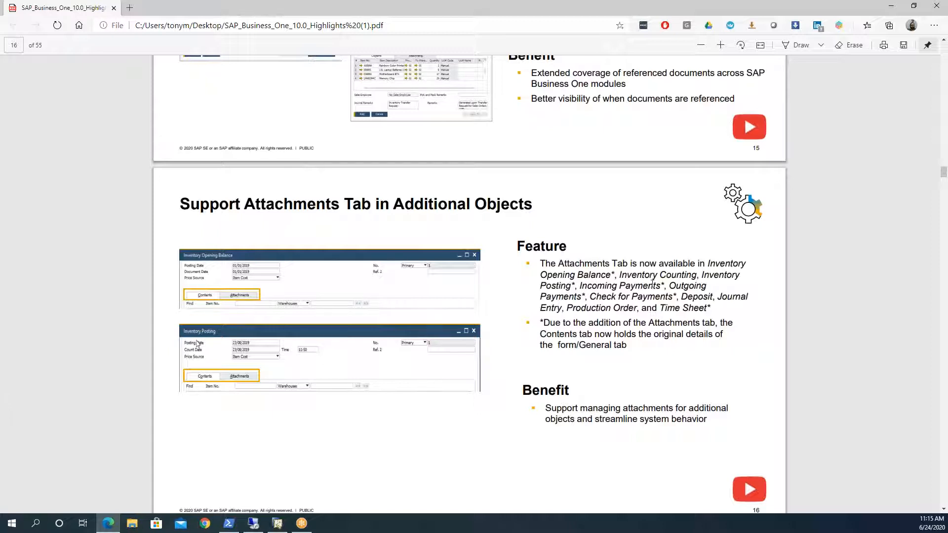
scroll(575, 290, "down", 2)
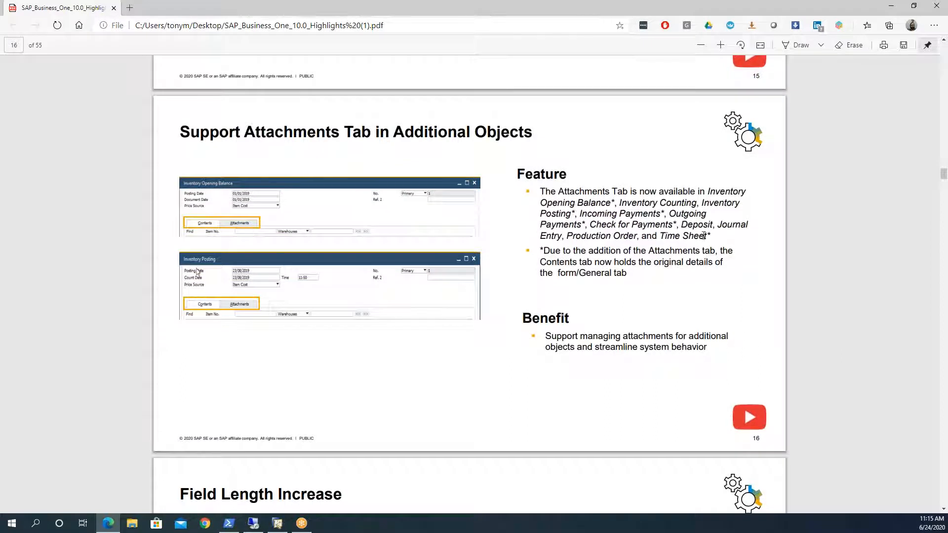
left_click_drag(707, 237, 536, 214)
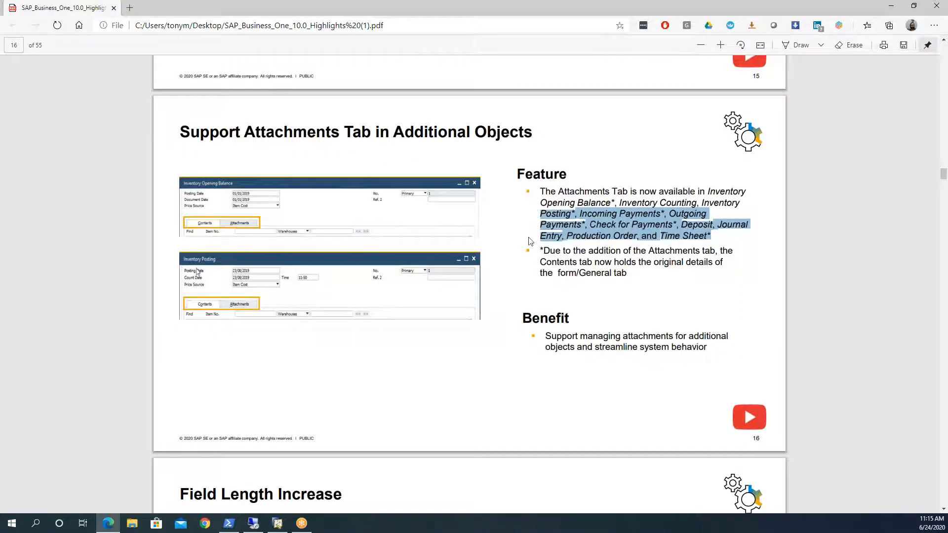
scroll(530, 241, "down", 7)
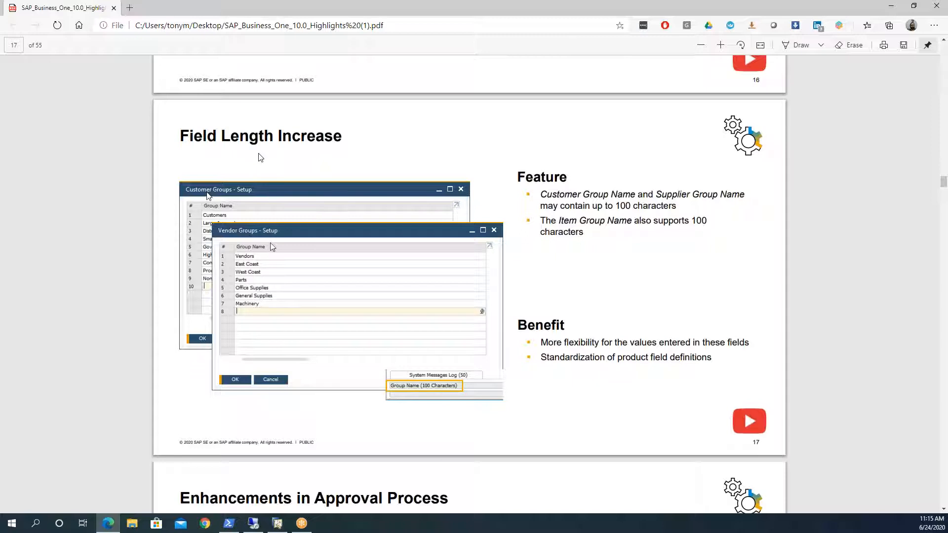
Step: Switch to the SAP Business One client and open the Customer Groups setup in the Business Partners administration settings
left_click(257, 529)
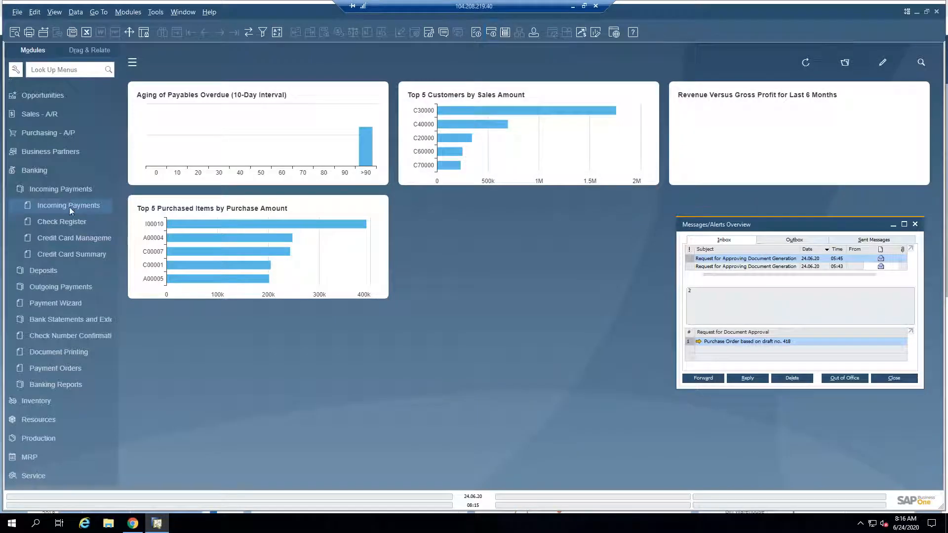
left_click(58, 188)
left_click(28, 168)
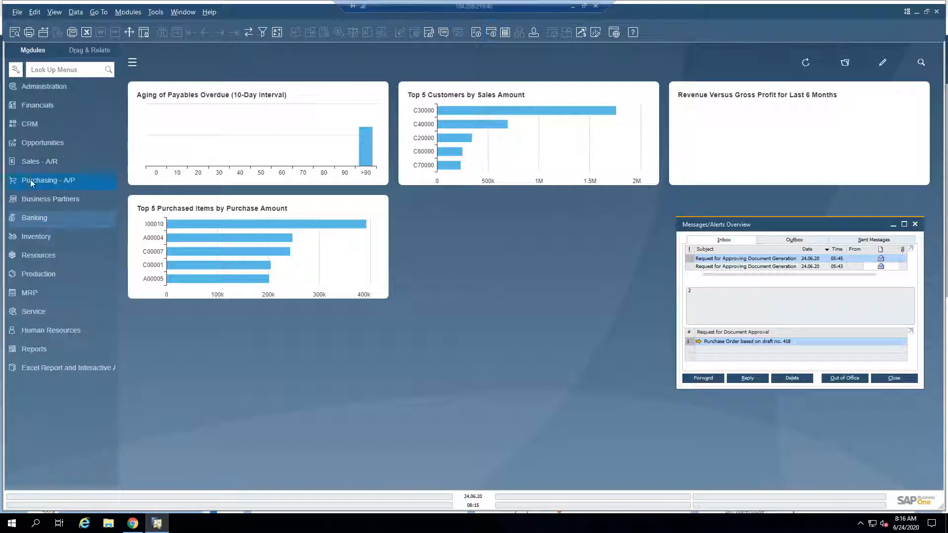
left_click(46, 88)
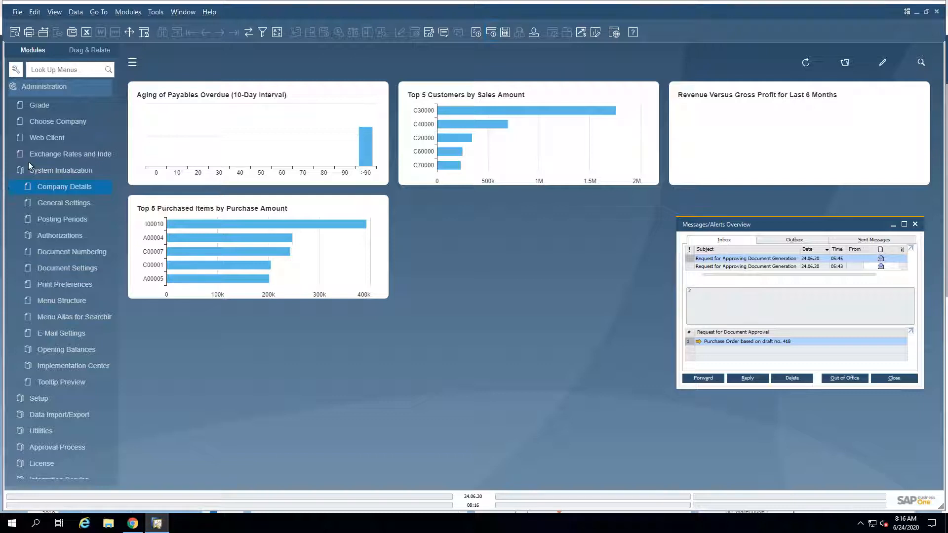
left_click(42, 170)
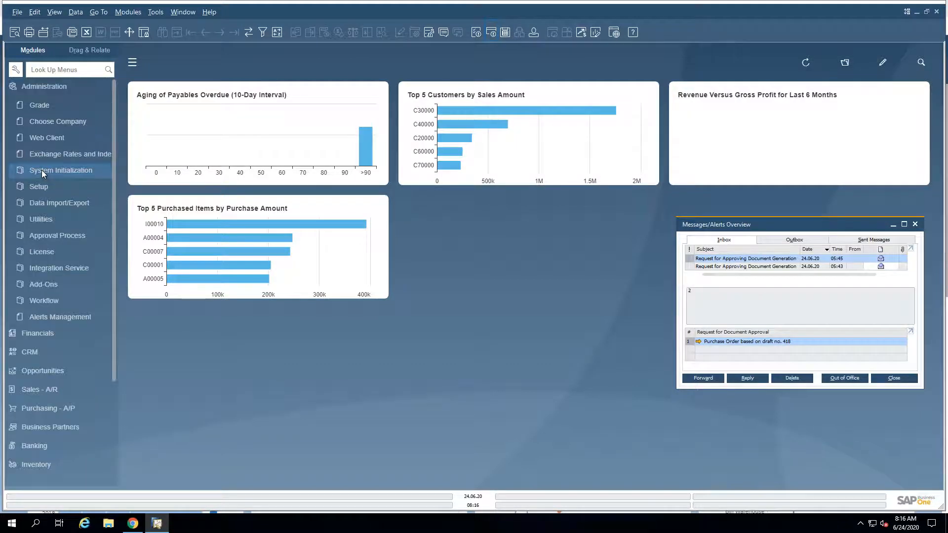
left_click(41, 170)
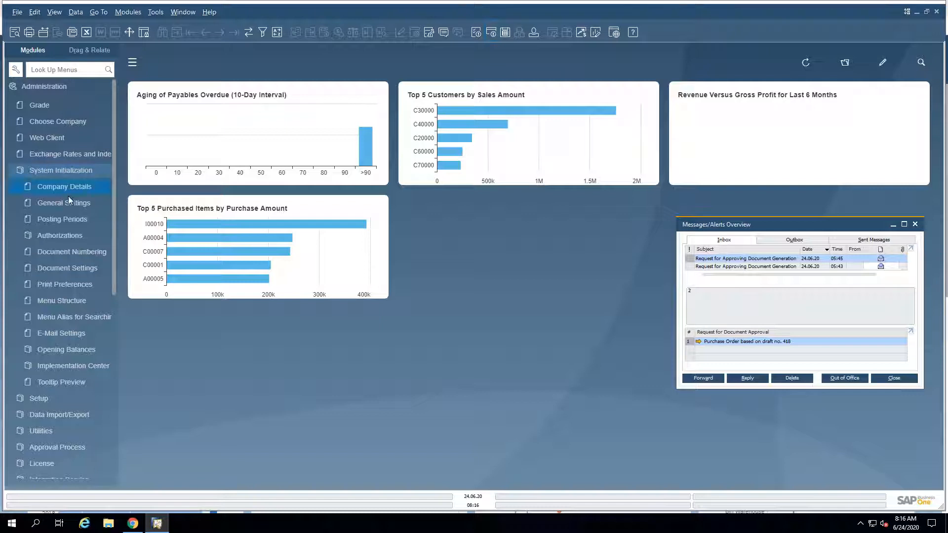
left_click(51, 169)
left_click(45, 187)
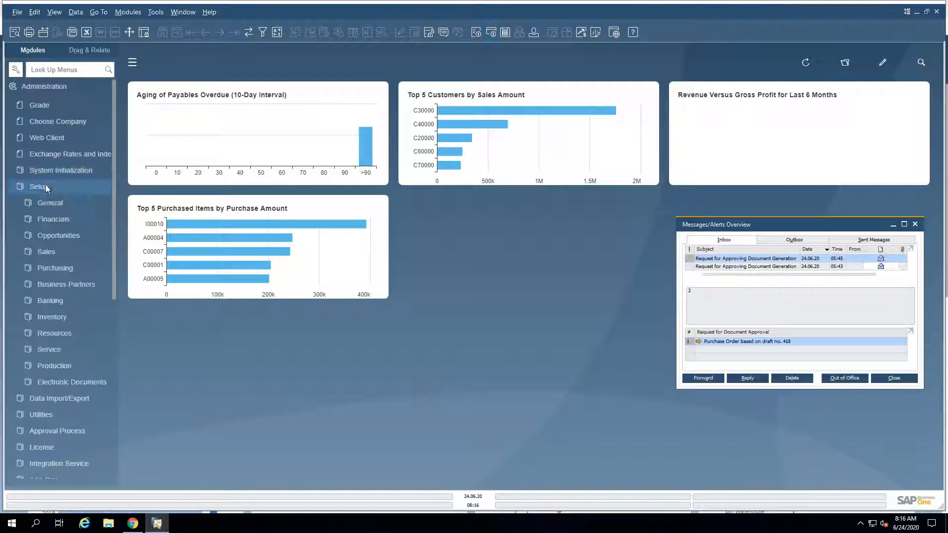
left_click(54, 235)
left_click(67, 285)
left_click(73, 333)
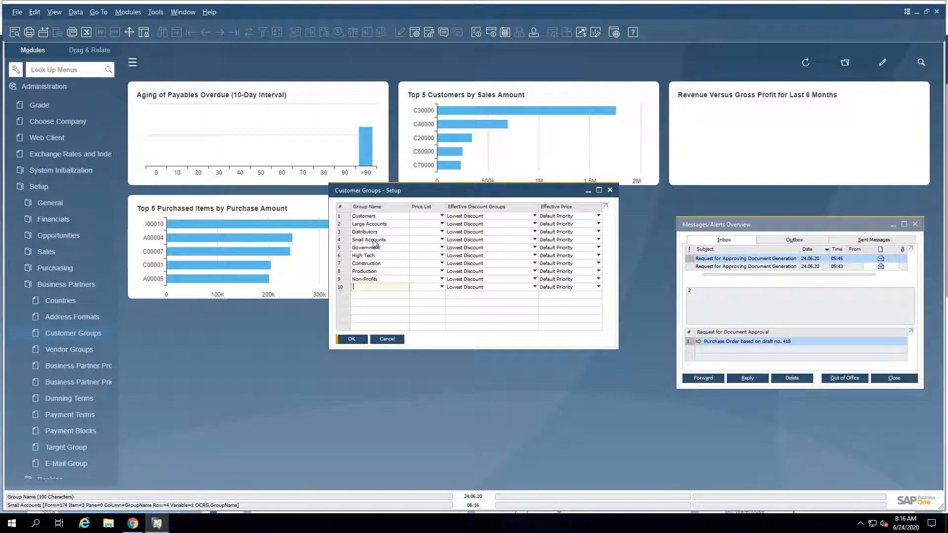
Step: Open the Vendor Groups setup, then close both business partner group setups without changes
left_click(69, 351)
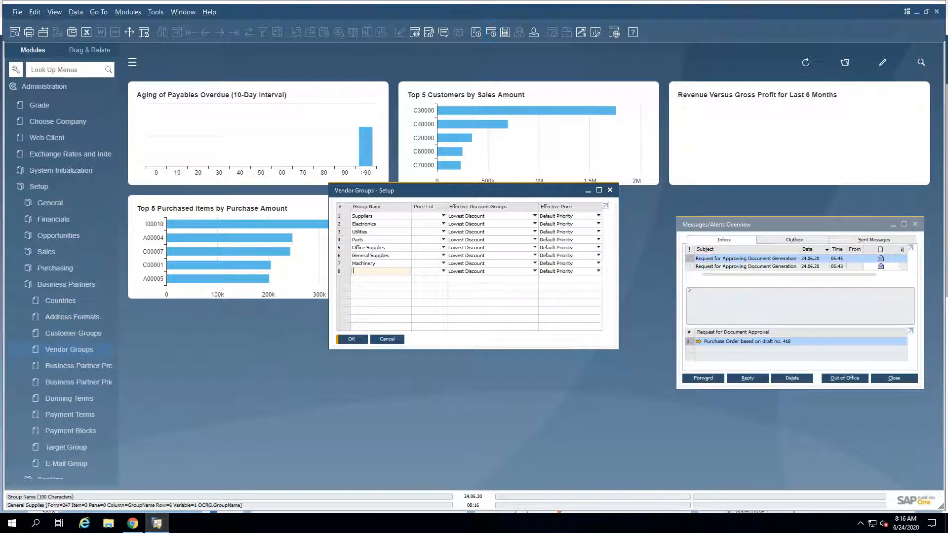
left_click(385, 340)
left_click(385, 340)
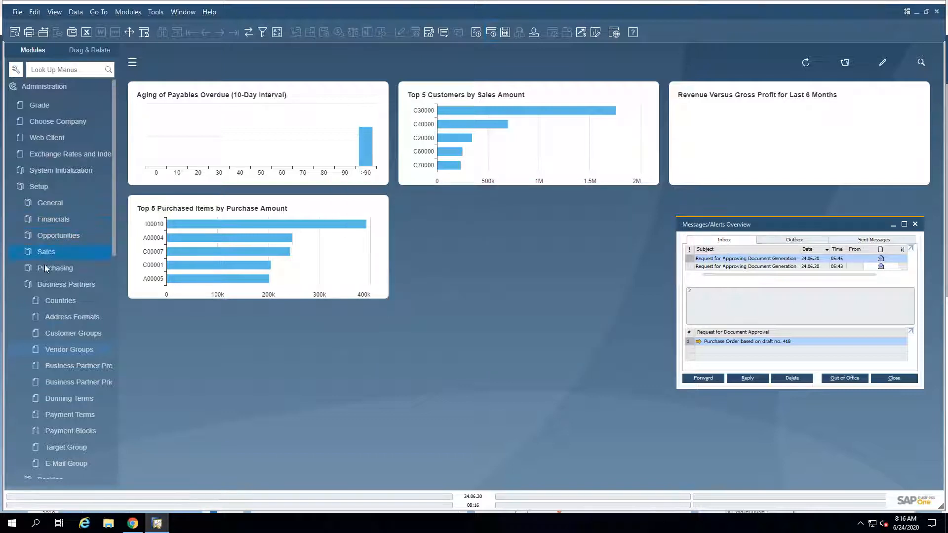
Step: Open the Item Groups setup in the Inventory administration settings
left_click(55, 285)
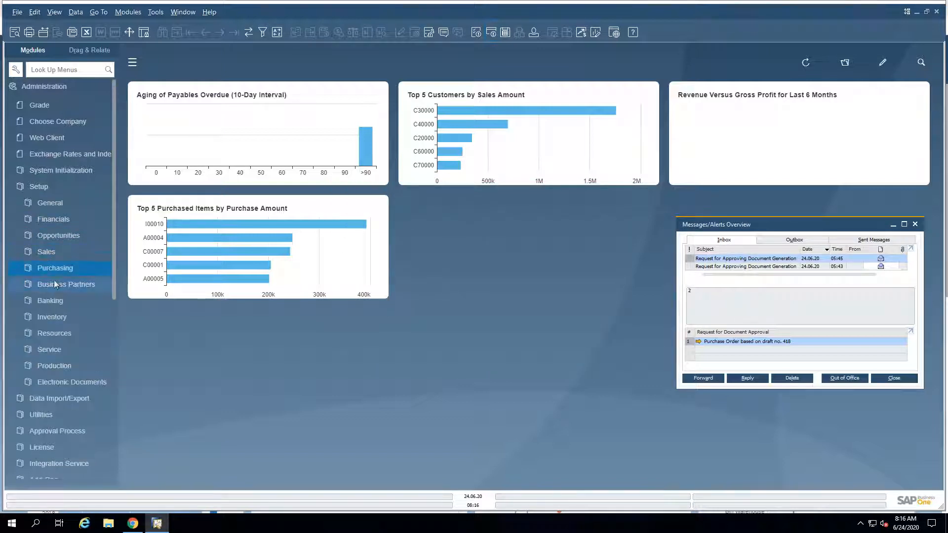
left_click(57, 311)
left_click(64, 334)
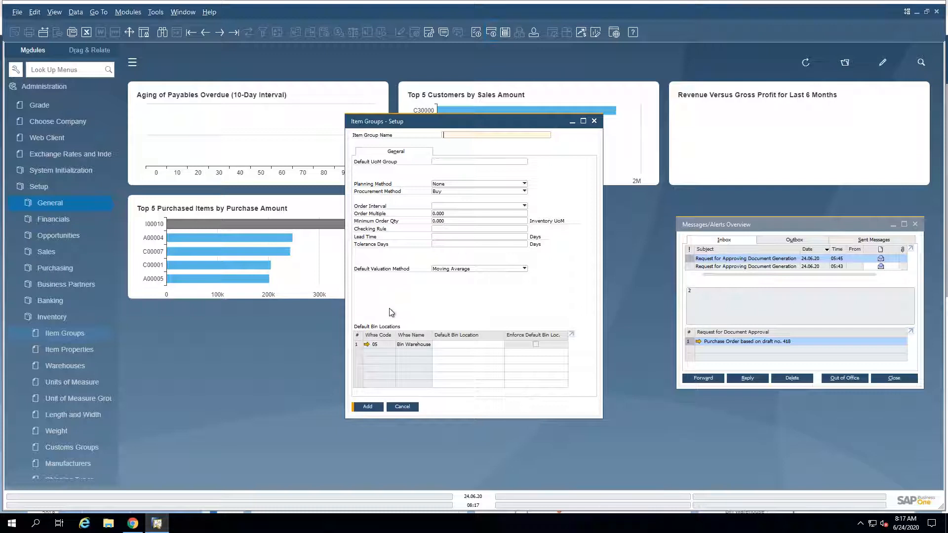
Step: Return to the highlights PDF and review the Enhancements in Approval Process slide
mouse_move(435, 4)
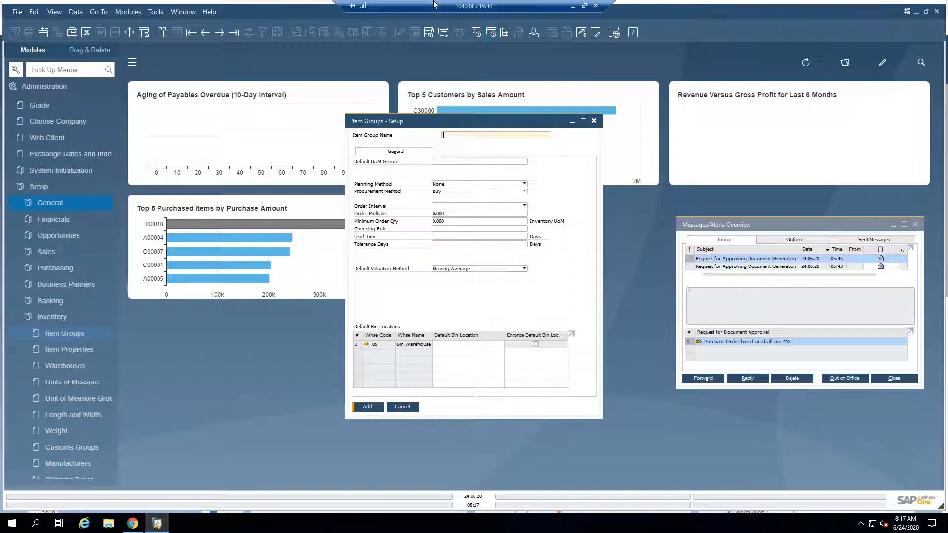
left_click(572, 6)
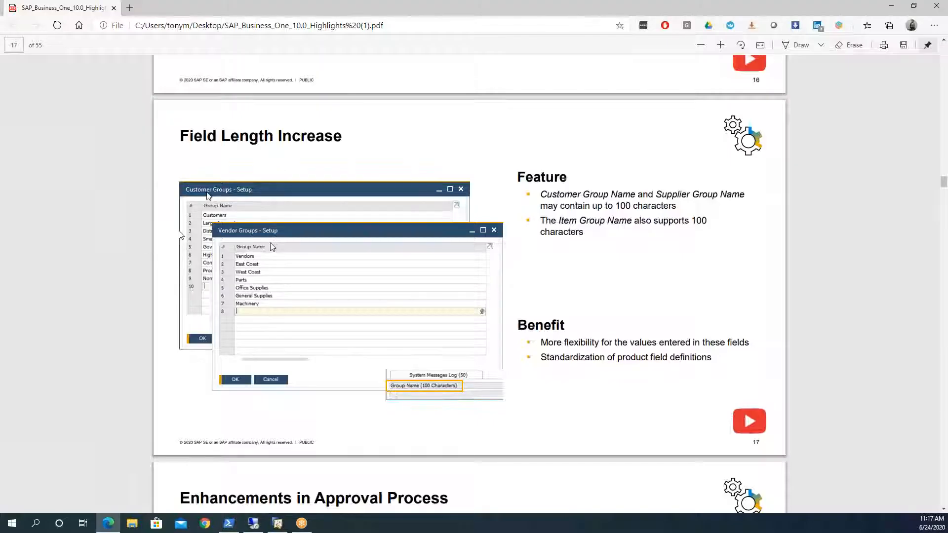
scroll(240, 377, "down", 3)
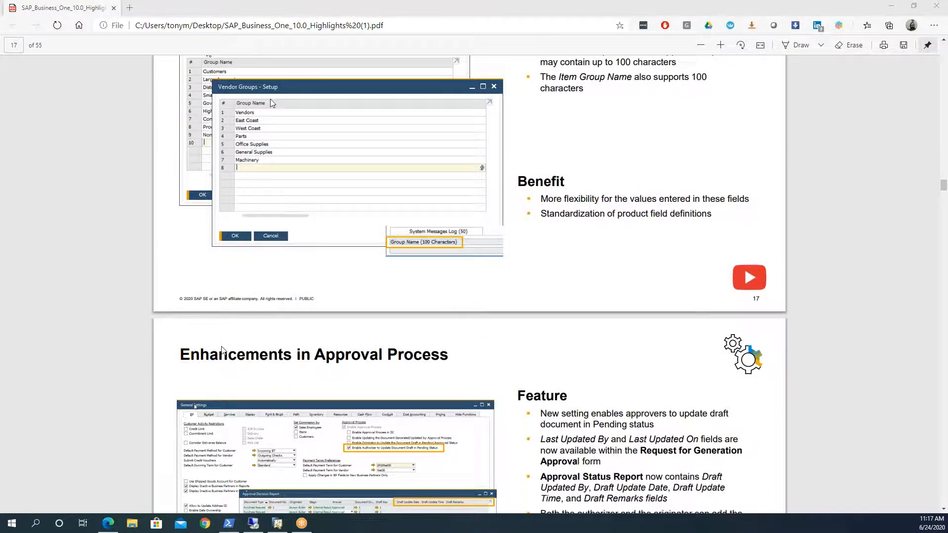
scroll(221, 351, "down", 3)
scroll(222, 351, "up", 3)
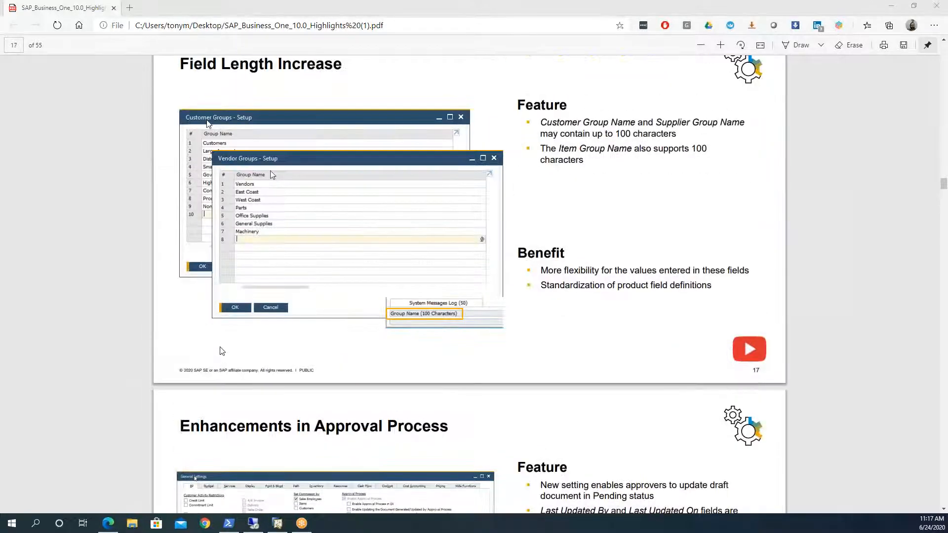
scroll(221, 351, "down", 3)
scroll(221, 351, "down", 3)
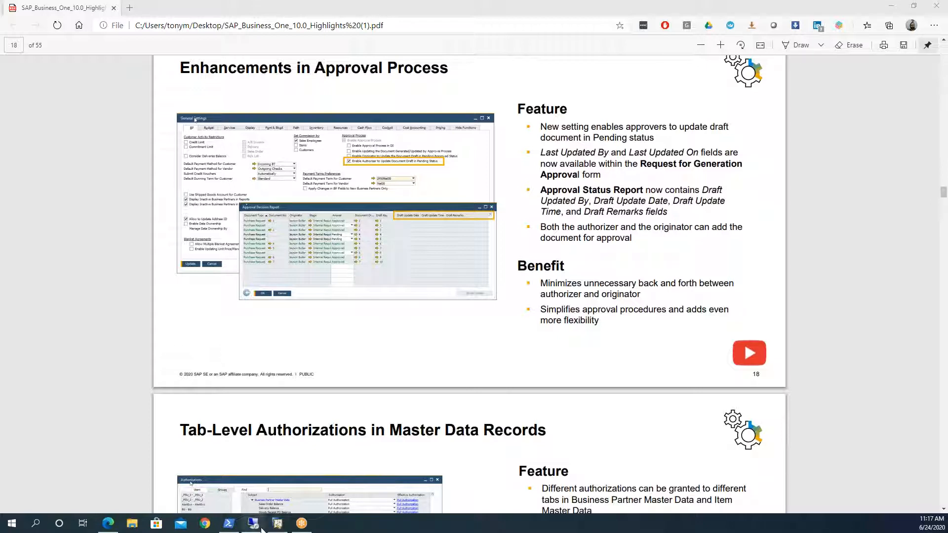
mouse_move(262, 529)
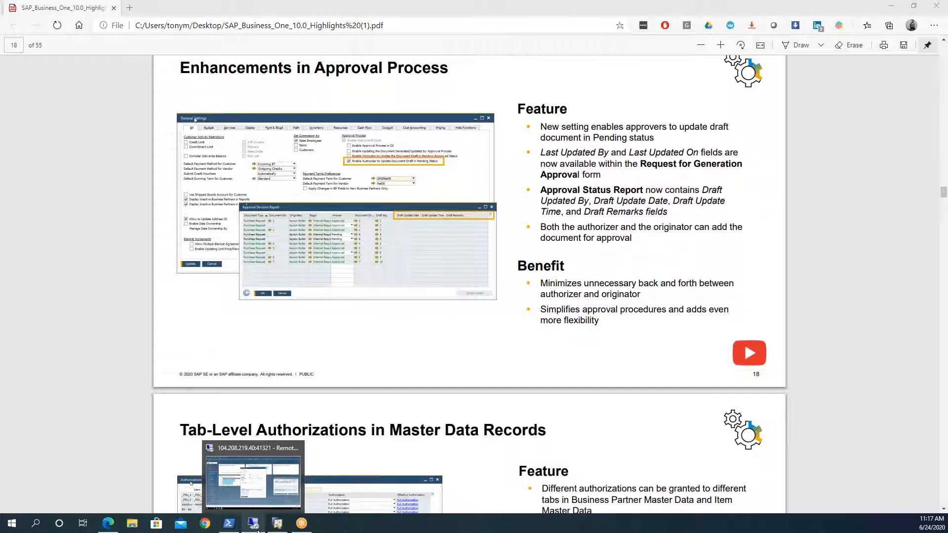
Step: Switch to the SAP Business One client and review the approval process options in the BP section of General Settings, closing it without changes
left_click(257, 530)
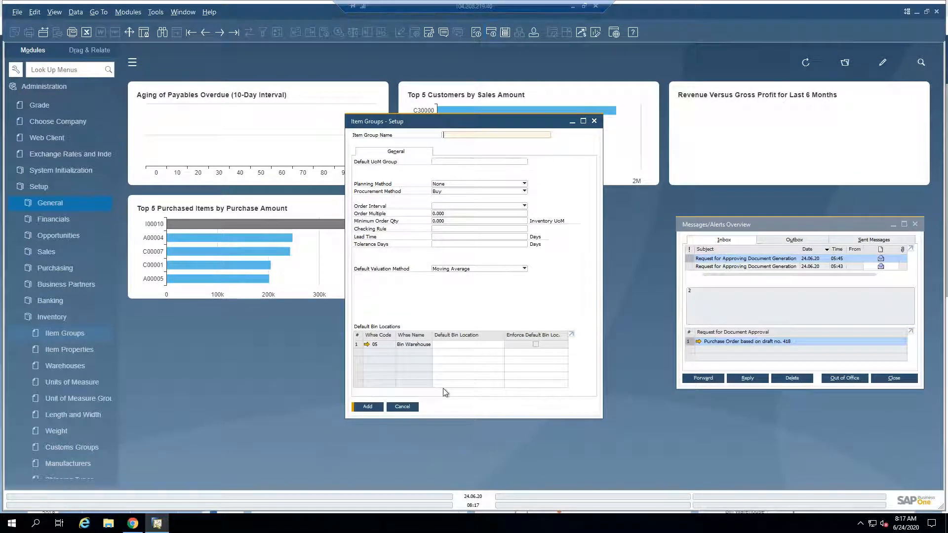
left_click(403, 407)
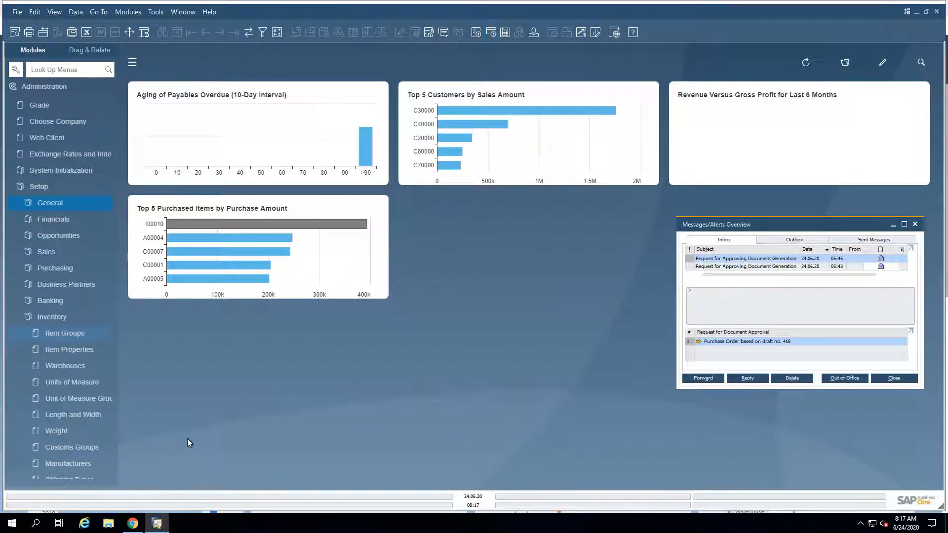
left_click(43, 188)
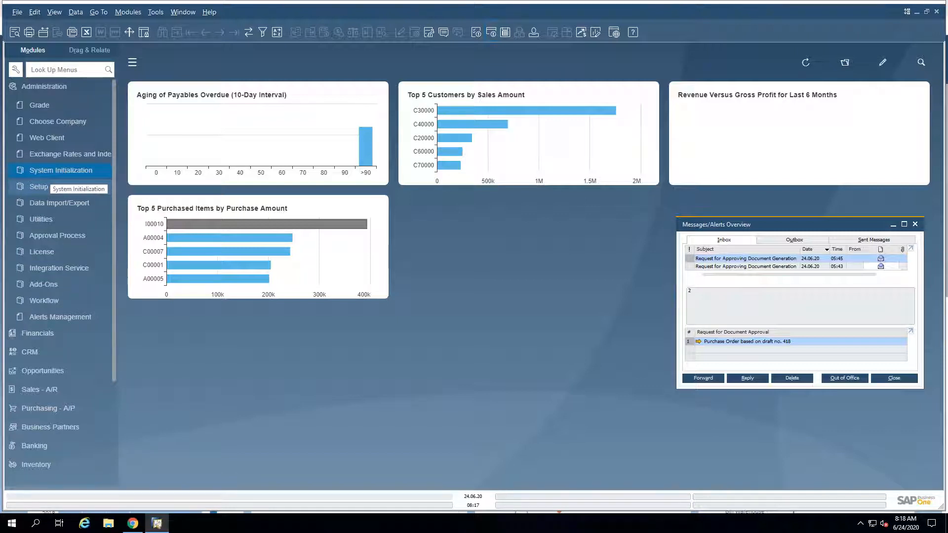
left_click(55, 173)
left_click(53, 203)
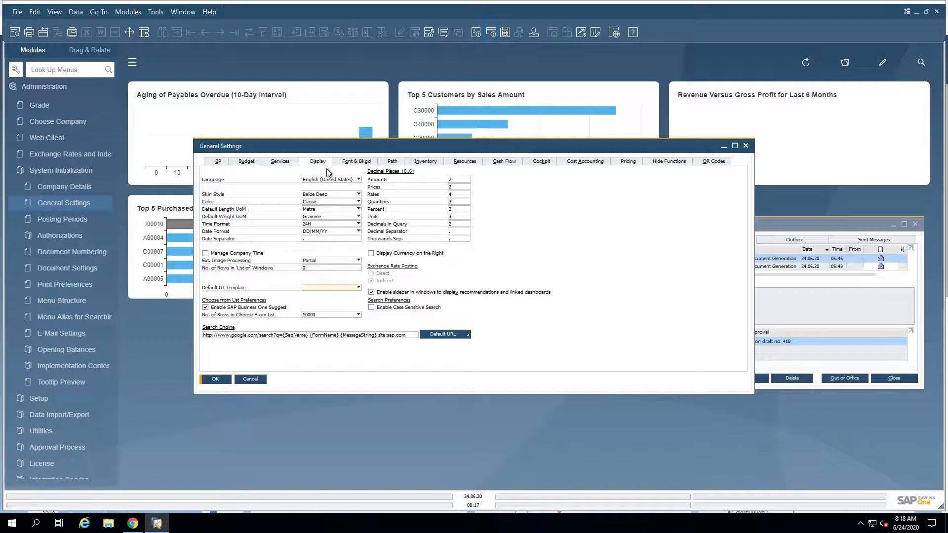
left_click(220, 162)
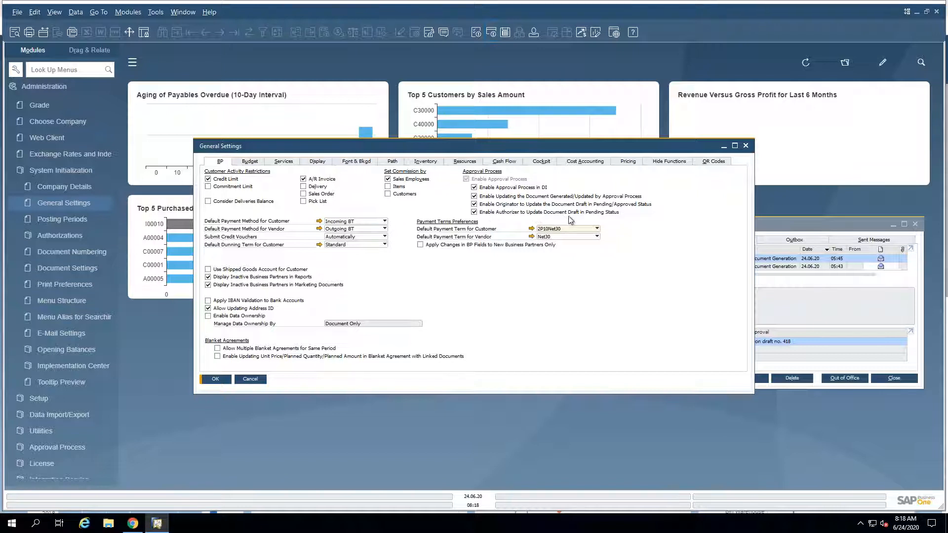
left_click(217, 379)
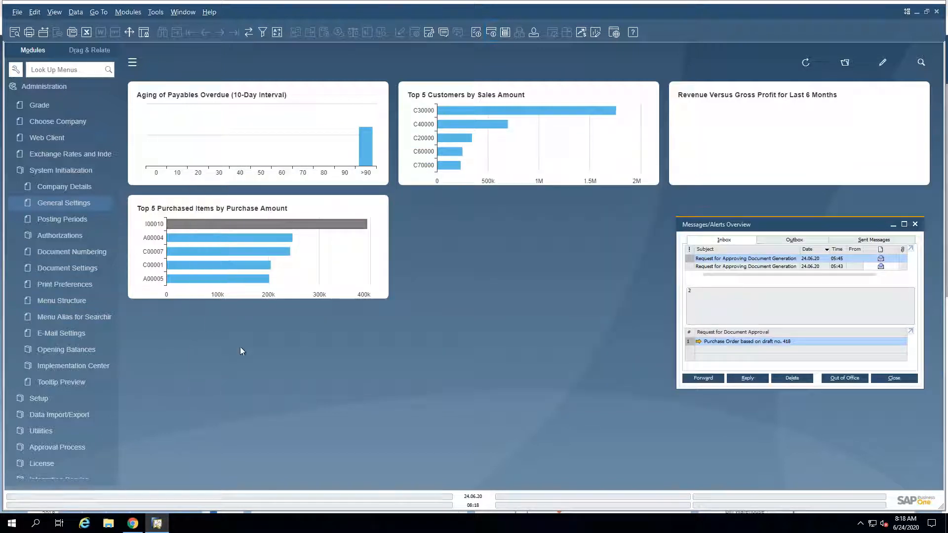
Step: Open the approval request for the purchase order draft from the inbox, and run the Approval Decision Report in a maximized window
left_click(698, 342)
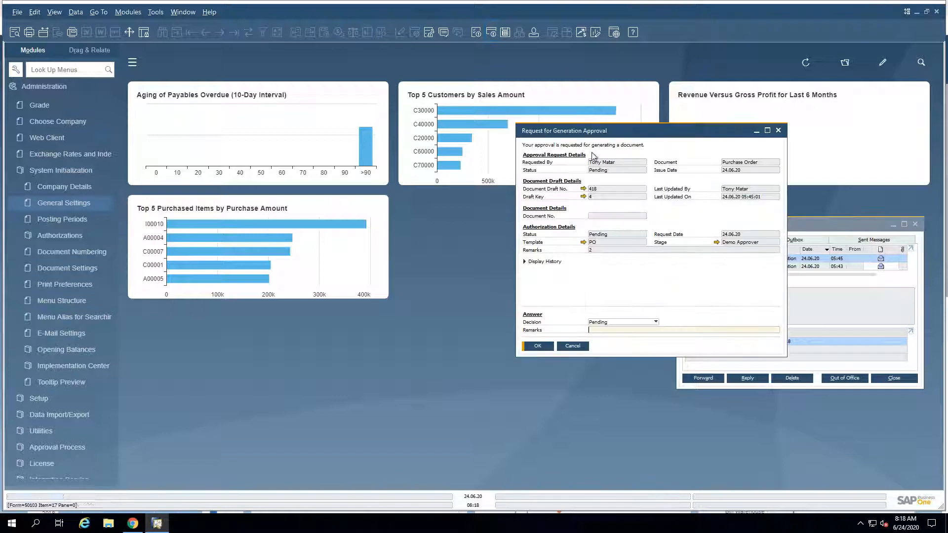
left_click_drag(581, 133, 347, 106)
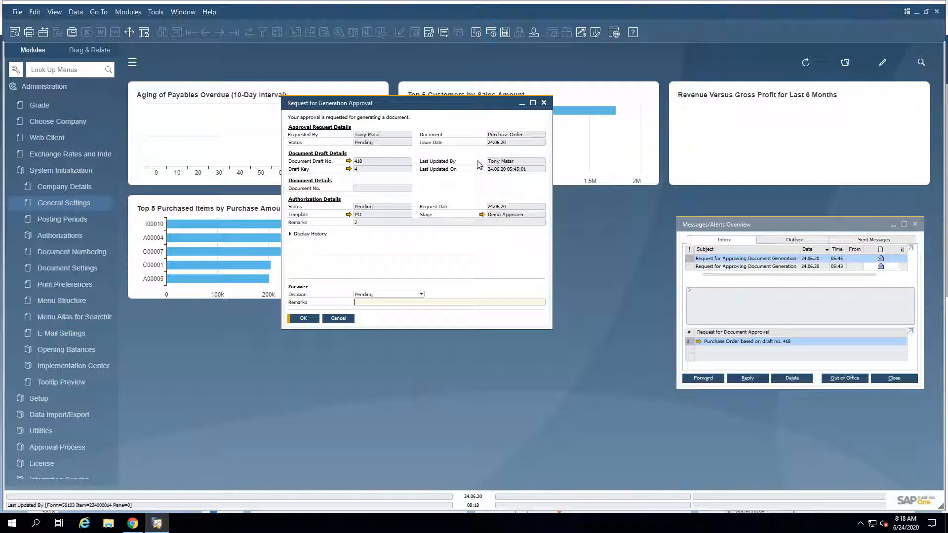
left_click(49, 170)
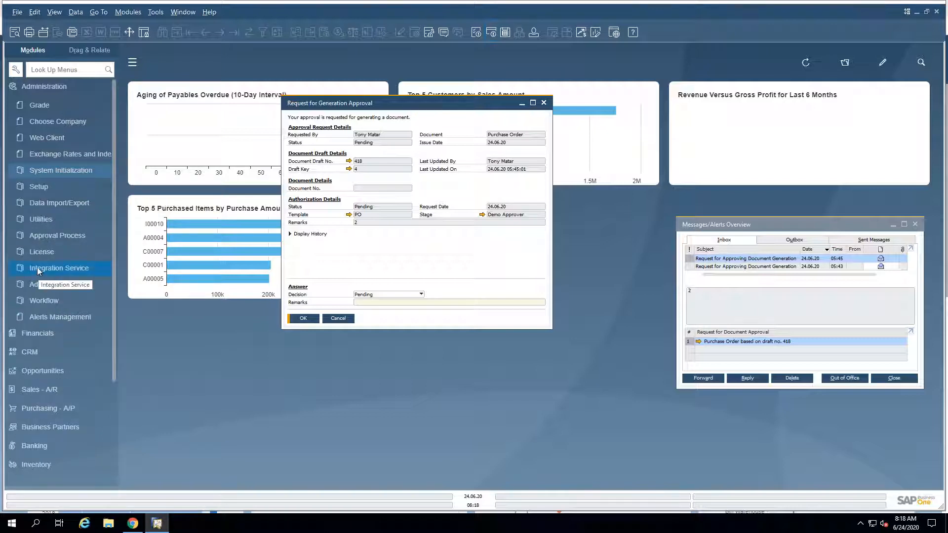
left_click(41, 237)
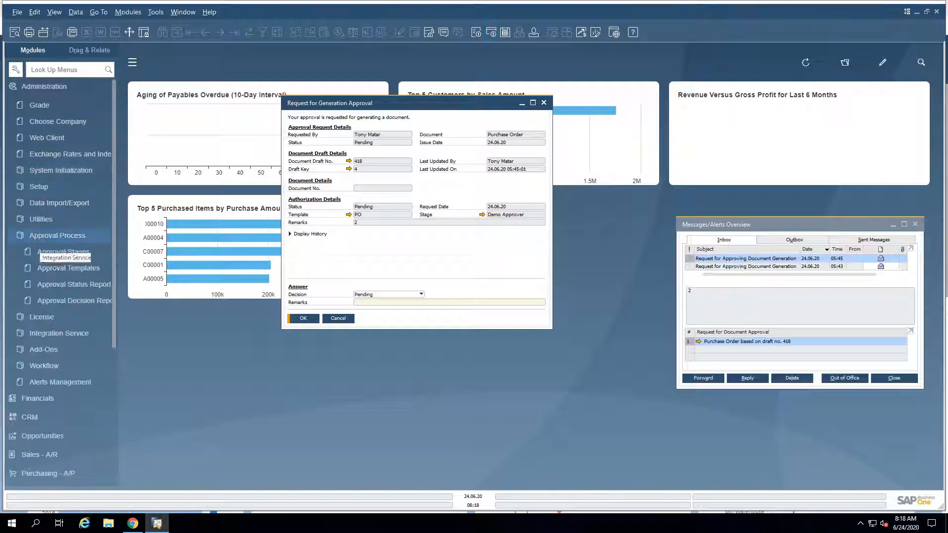
left_click(48, 301)
key("Return")
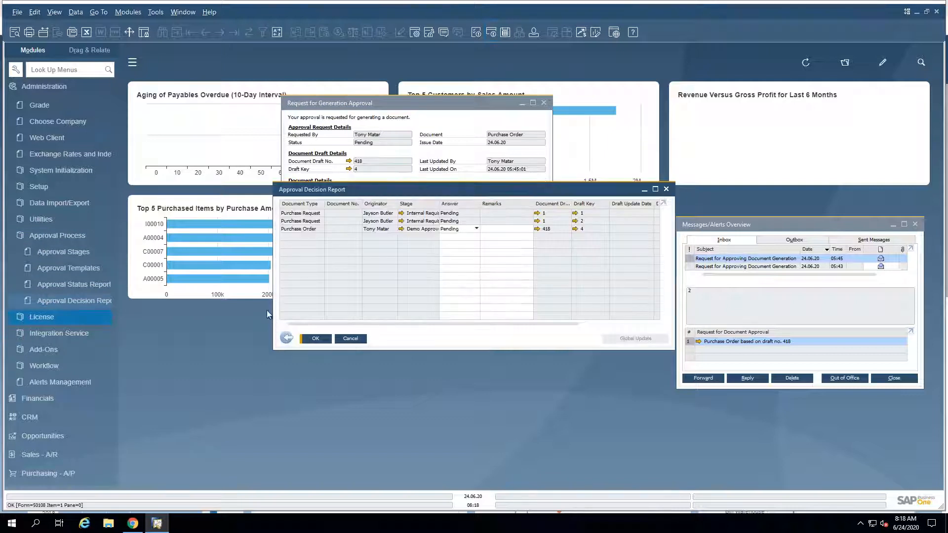
double_click(621, 192)
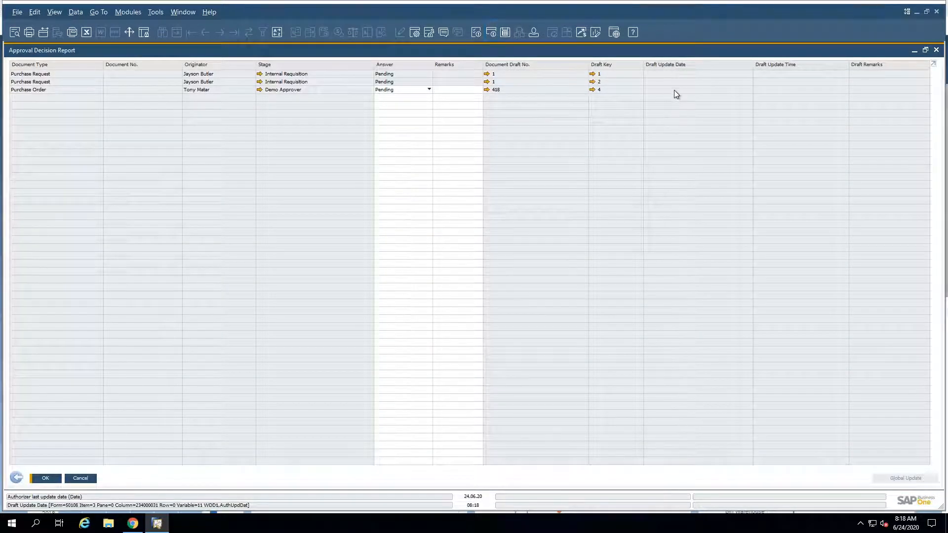
Step: Review the Approval Decision Report's column list down to the draft update fields in Form Settings, closing it without changes
left_click(413, 32)
scroll(763, 262, "down", 3)
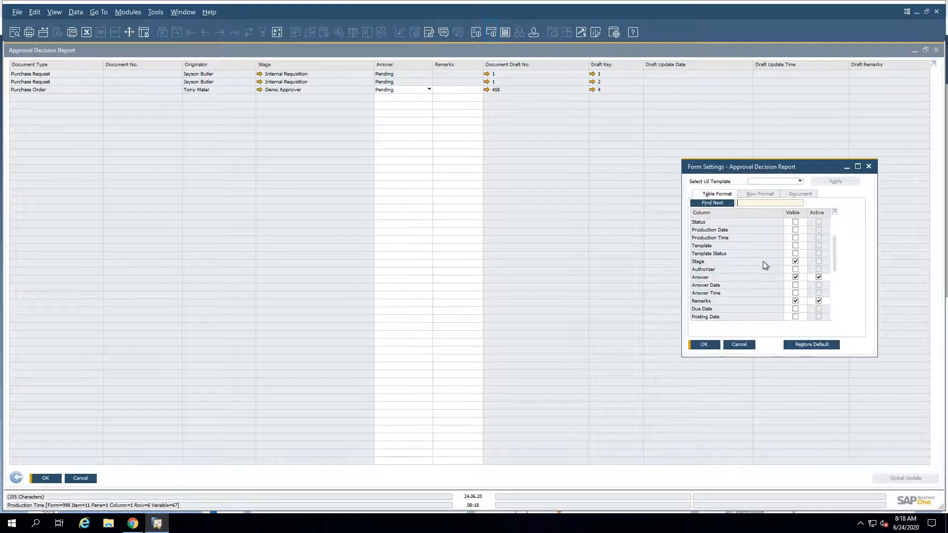
scroll(762, 262, "down", 1)
scroll(766, 262, "down", 5)
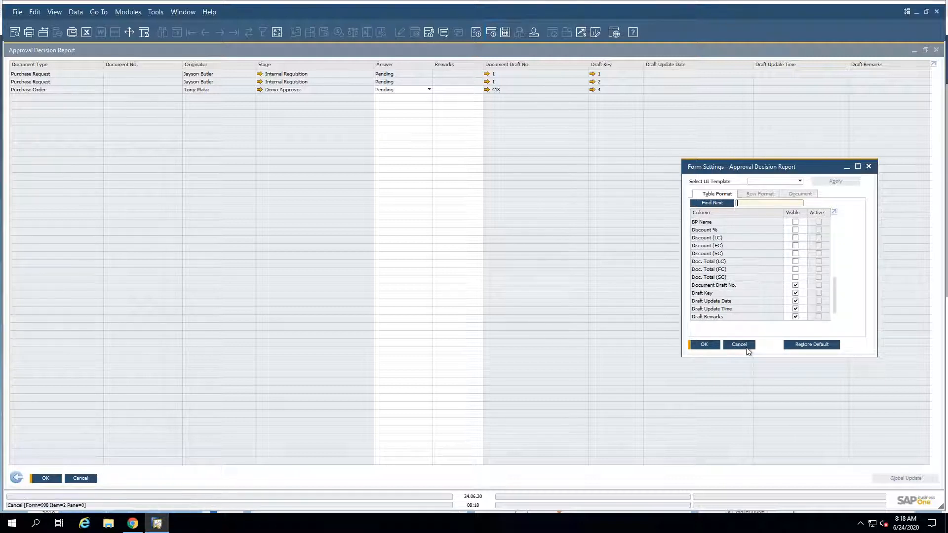
left_click(743, 344)
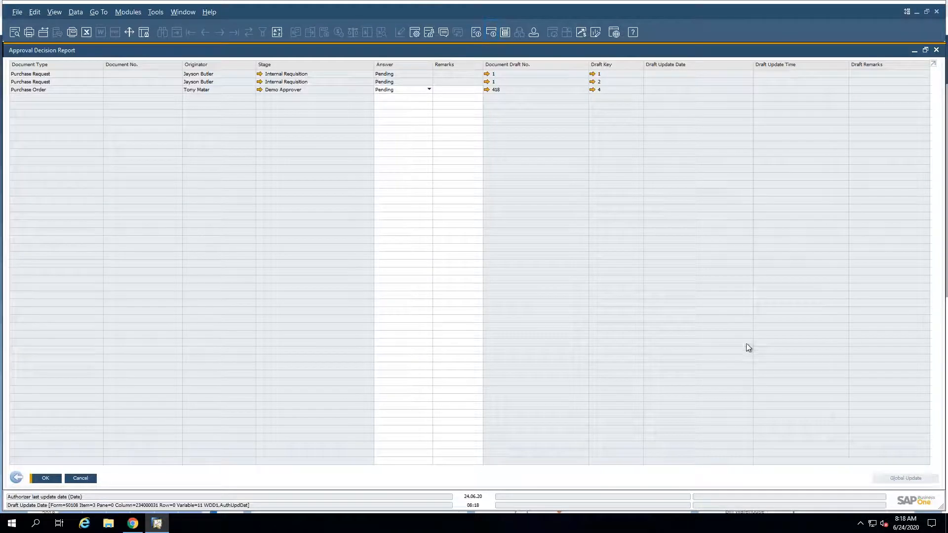
Step: Leave the Approval Decision Report and return to the highlights PDF at the Tab-Level Authorizations in Master Data Records slide
left_click(17, 477)
left_click(573, 10)
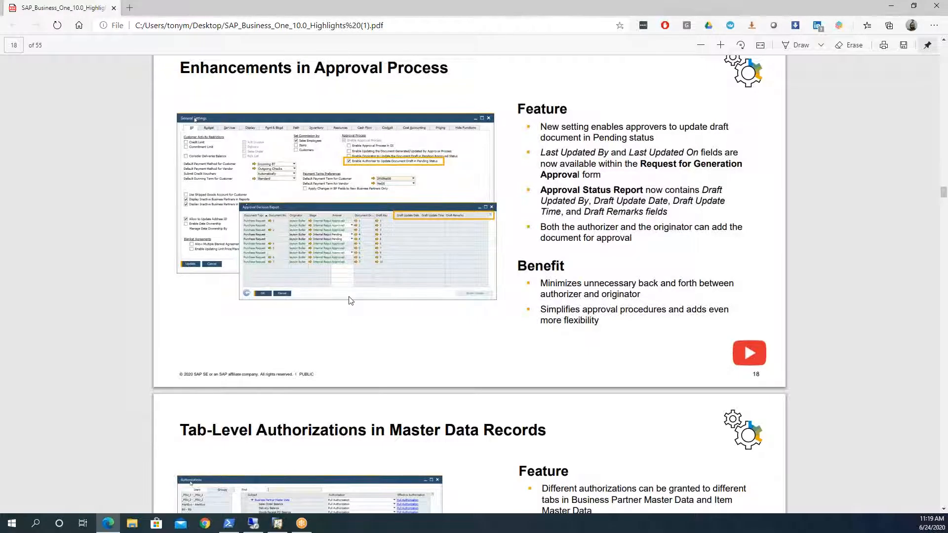
scroll(349, 299, "down", 8)
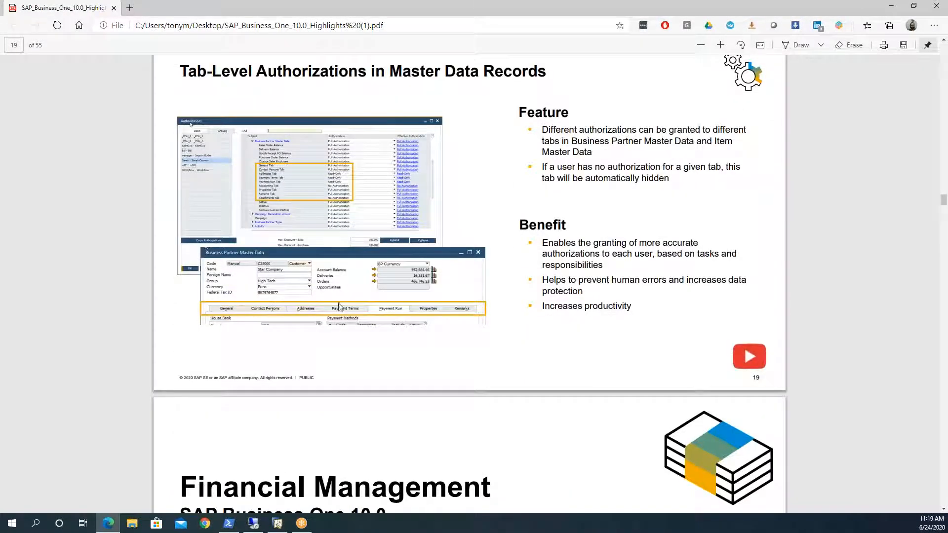
Step: Switch back to the SAP Business One client, close the approval windows and open General Authorizations in System Initialization
left_click(253, 524)
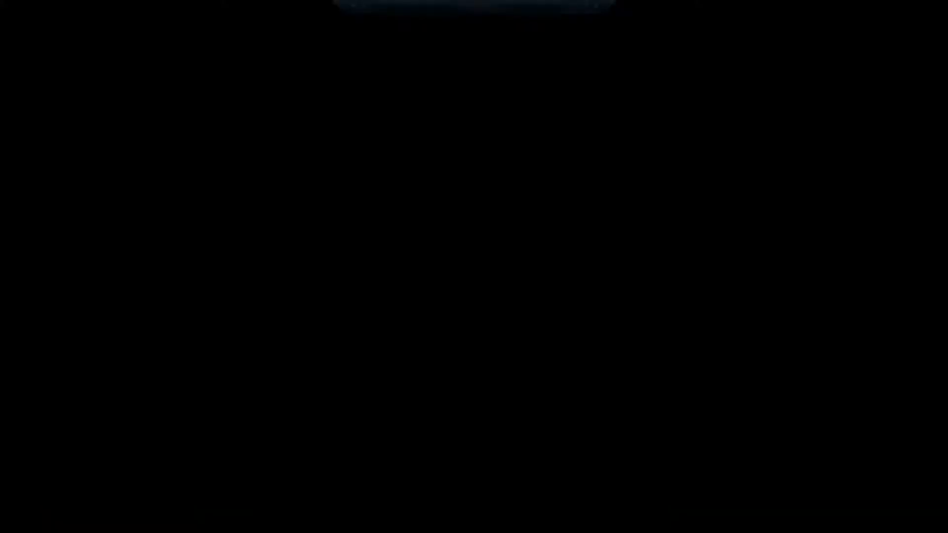
left_click(349, 320)
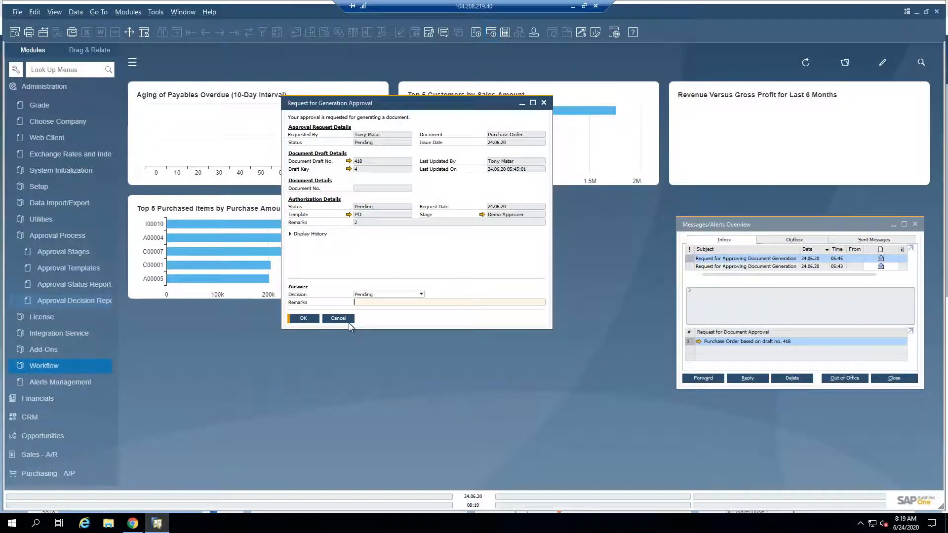
left_click(349, 320)
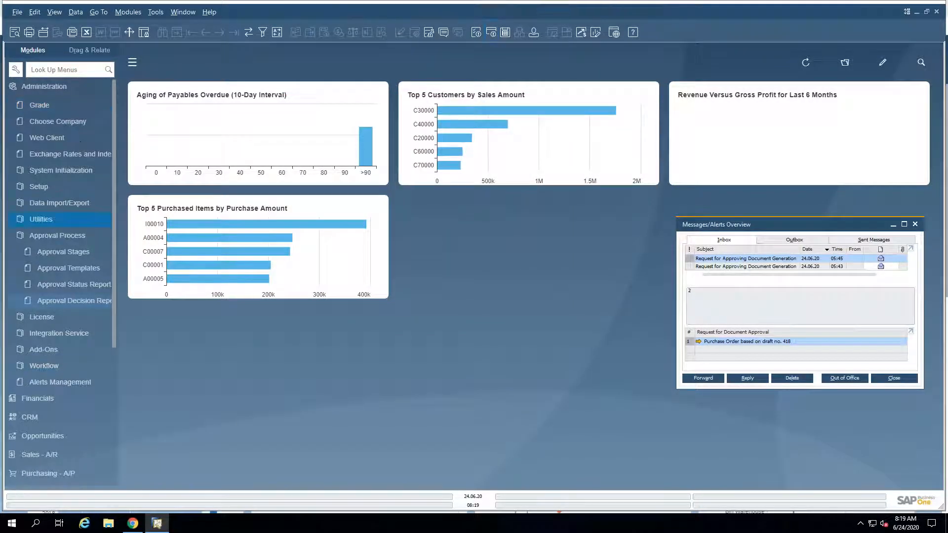
left_click(64, 235)
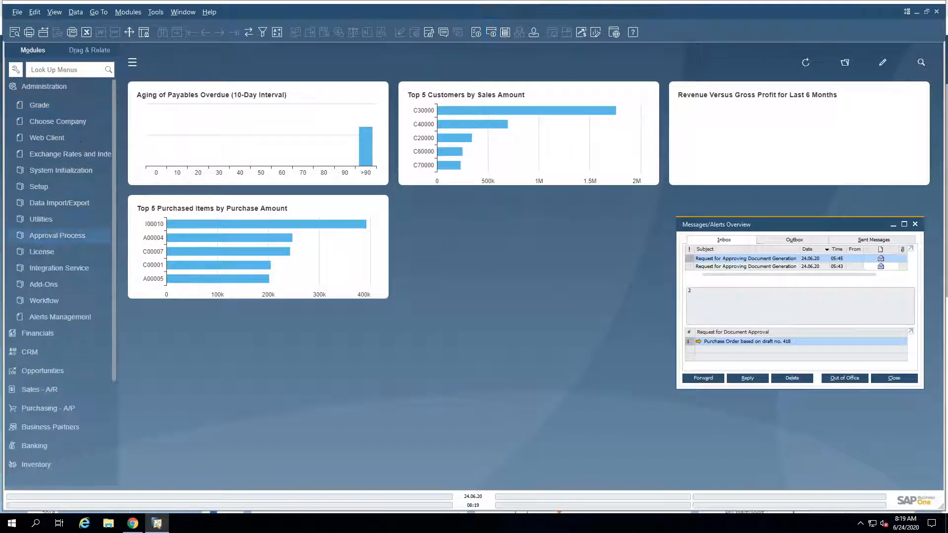
left_click(64, 170)
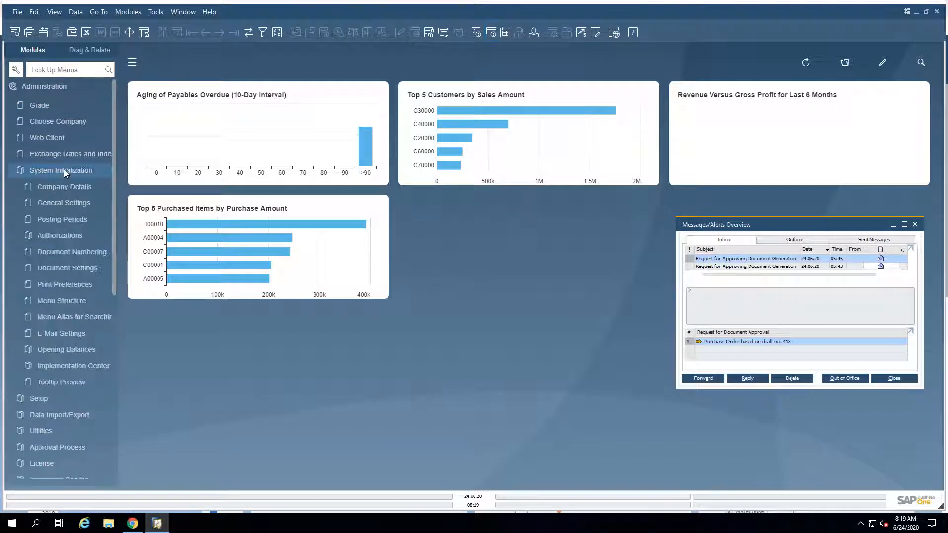
left_click(41, 235)
left_click(52, 254)
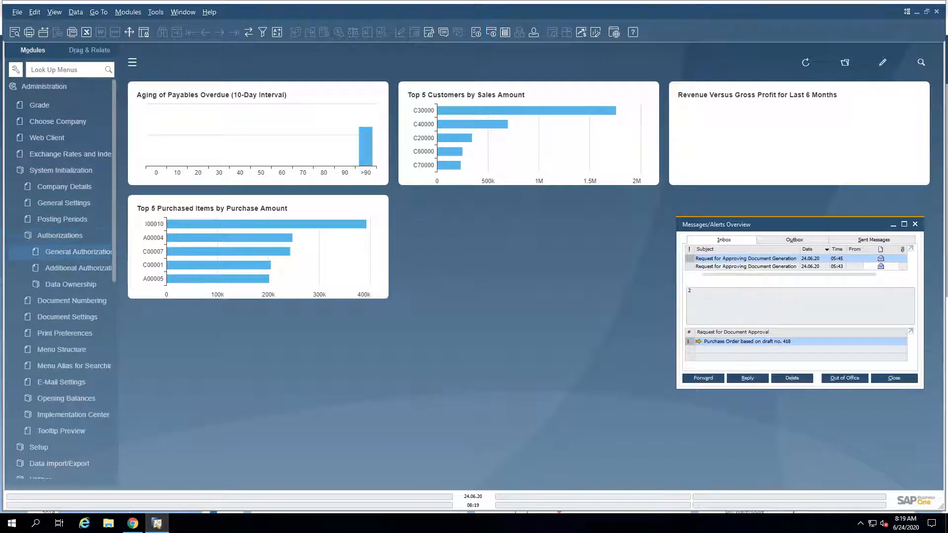
Step: Examine a user's Business Partner Master Data tab authorizations, including the options for the Contact Persons Tab, and close the window without changes
left_click(302, 259)
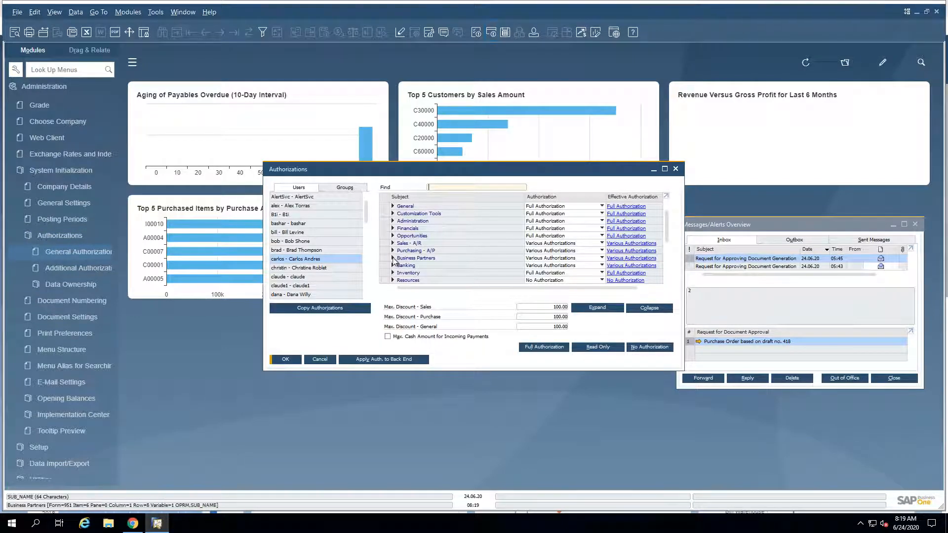
left_click(392, 258)
left_click(665, 169)
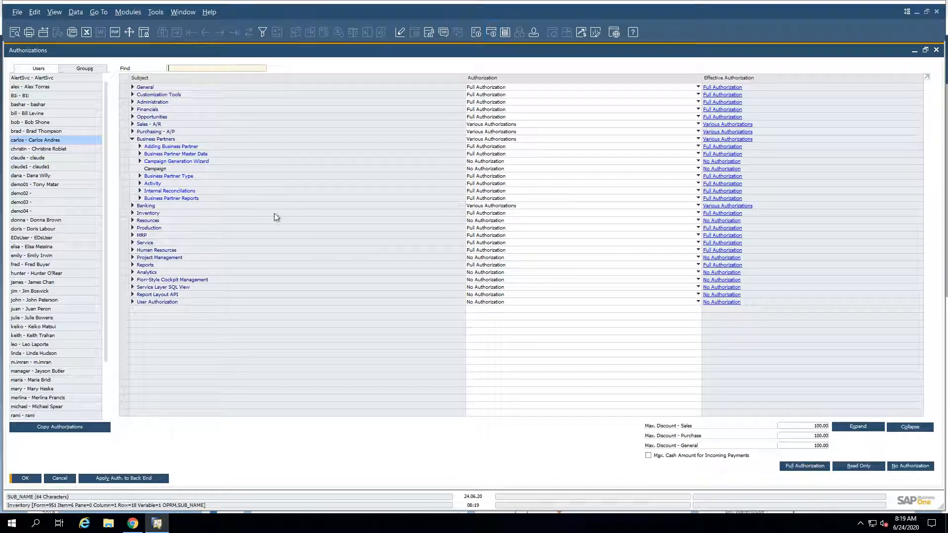
left_click(140, 154)
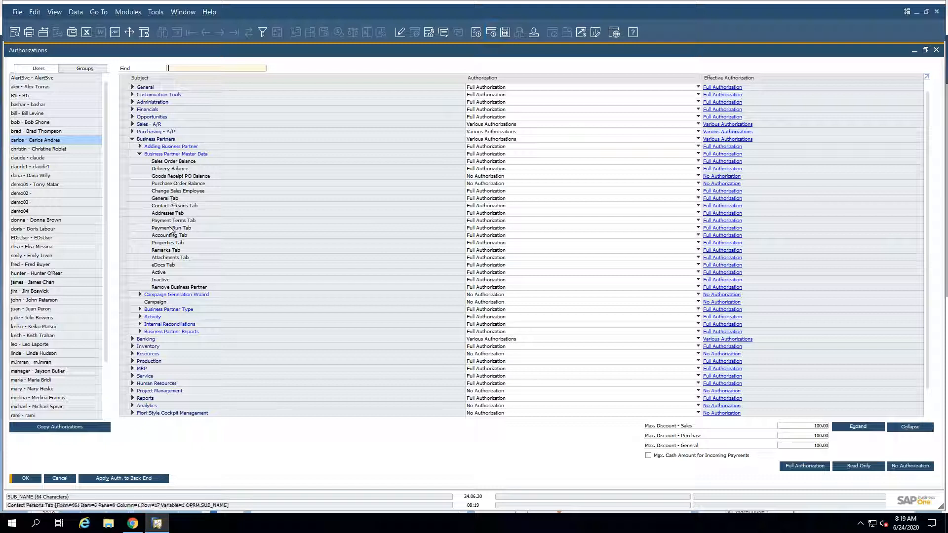
left_click(481, 206)
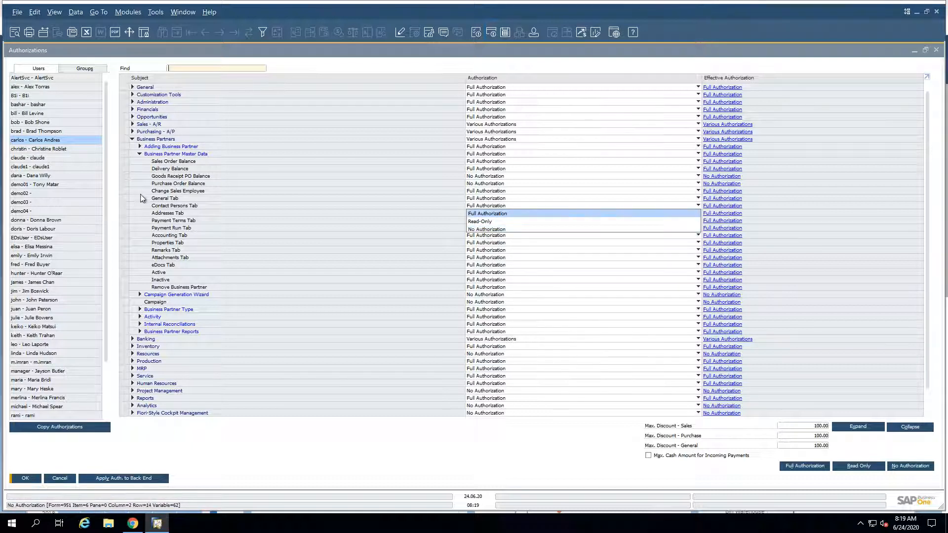
left_click(158, 202)
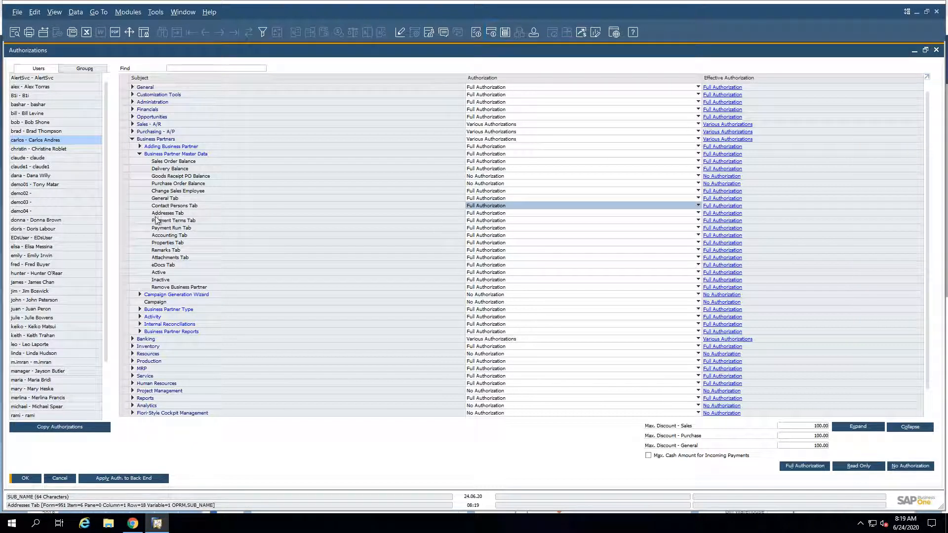
left_click(60, 479)
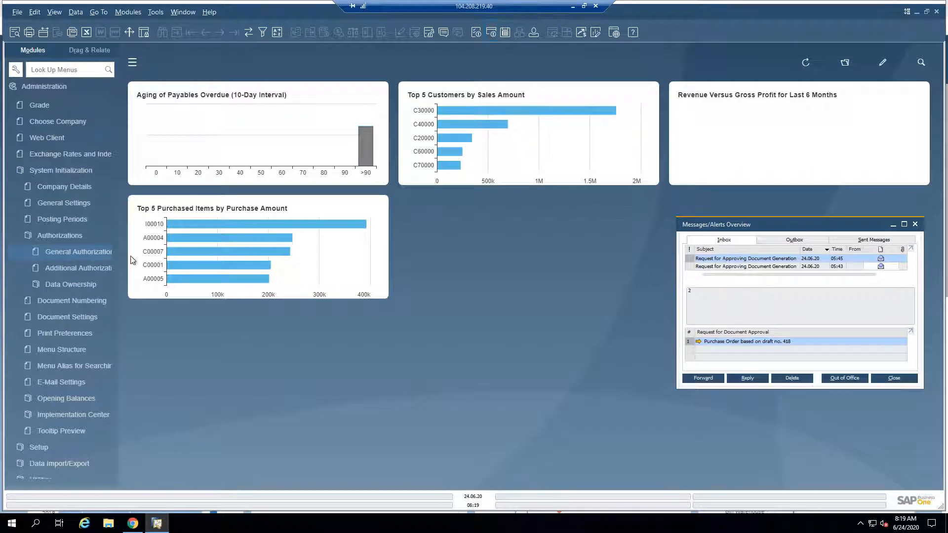
Step: Return to the highlights PDF and review the Drill Down to G/L Account in Financial Reports slide
left_click(572, 7)
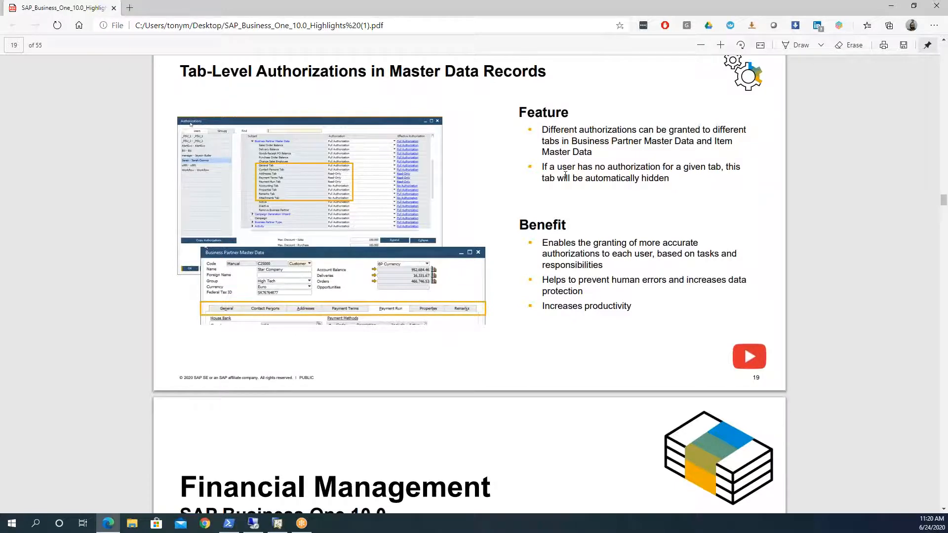
scroll(550, 176, "down", 7)
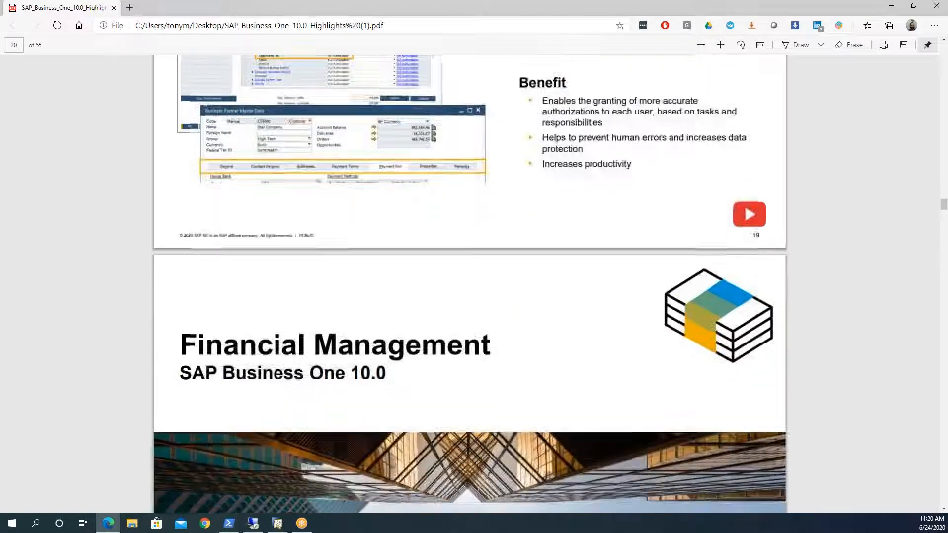
scroll(469, 284, "down", 4)
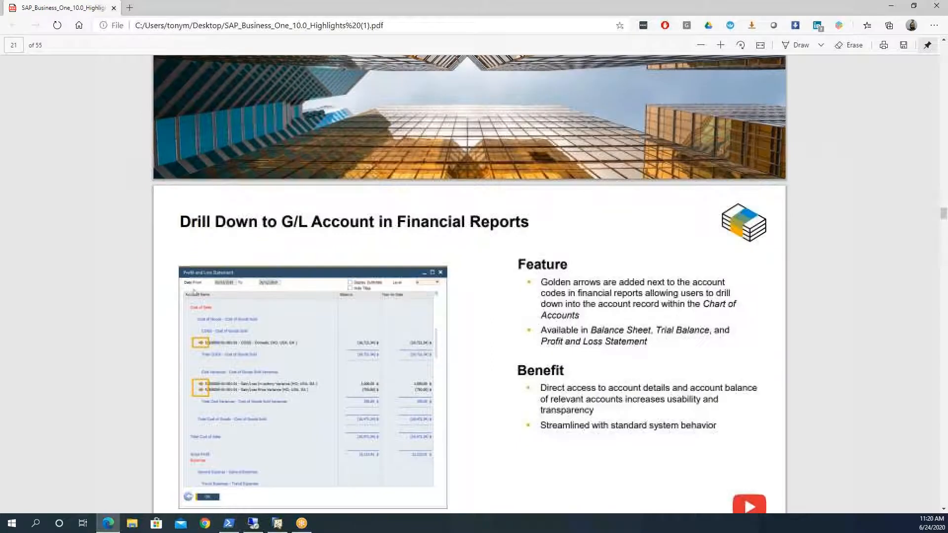
scroll(549, 186, "down", 2)
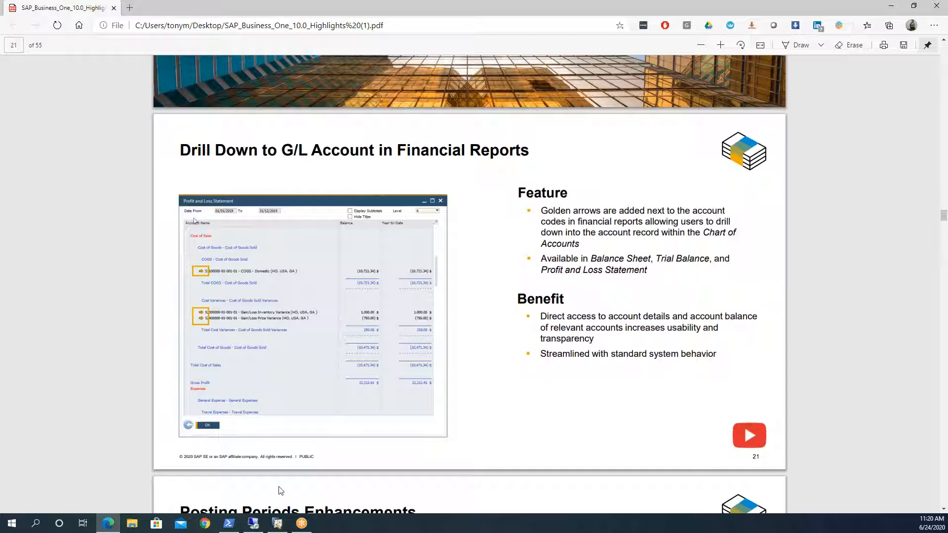
Step: Switch to the SAP Business One client and run the Balance Sheet report with the default selection criteria, maximizing the result
left_click(253, 523)
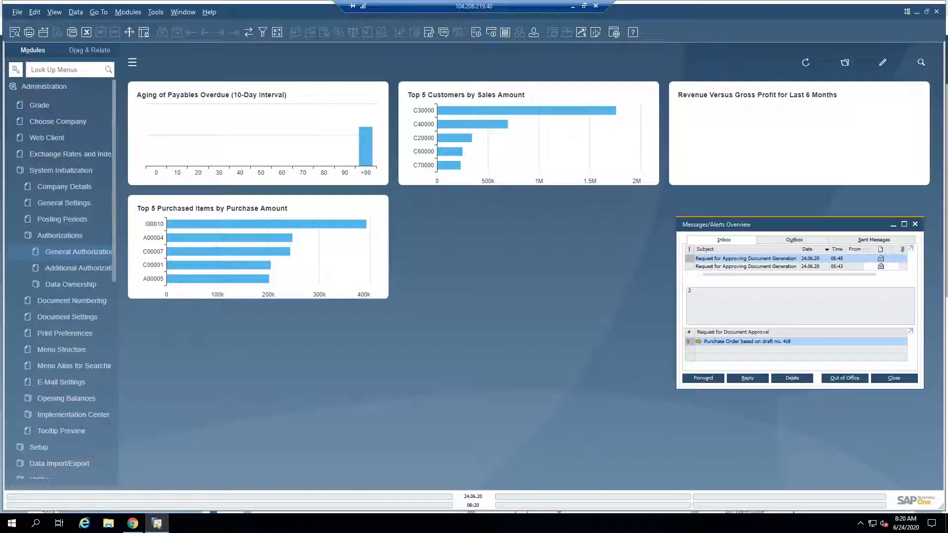
left_click(37, 92)
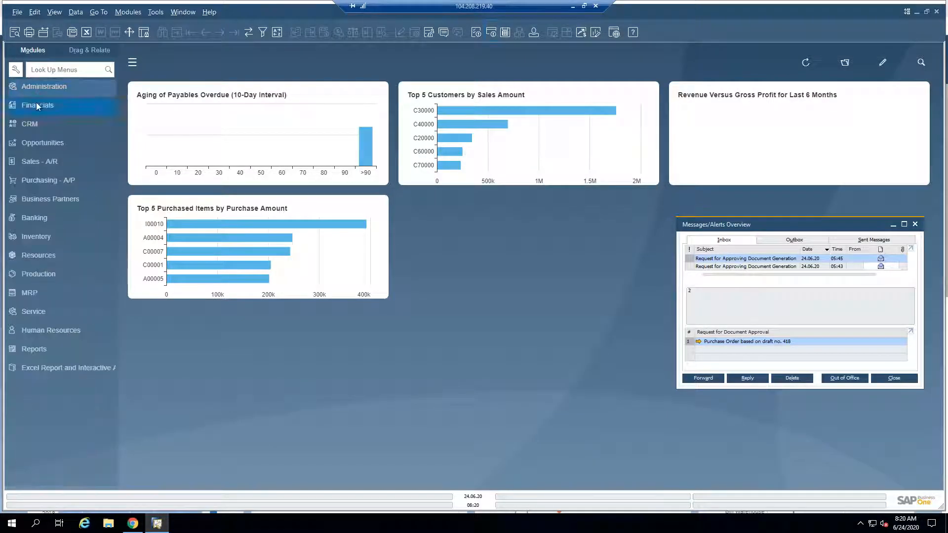
left_click(37, 102)
scroll(47, 322, "down", 1)
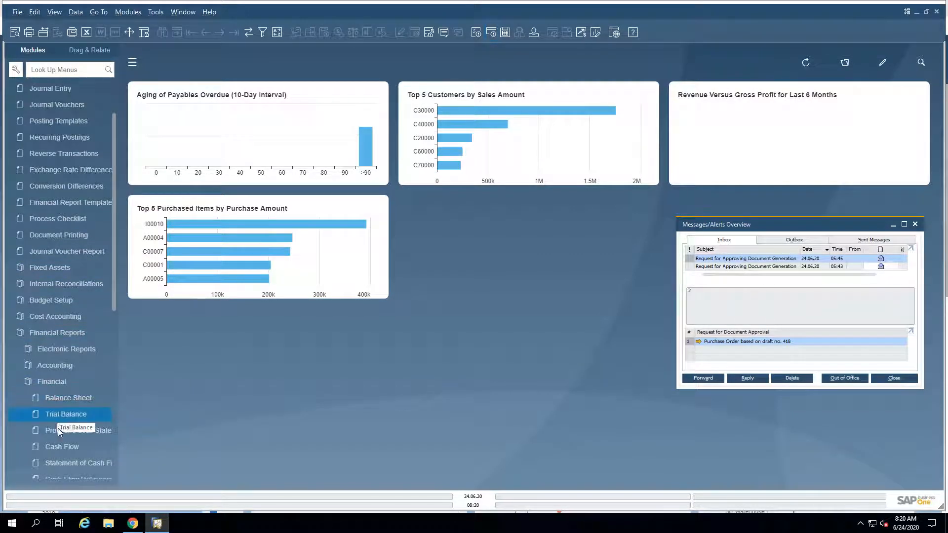
left_click(60, 399)
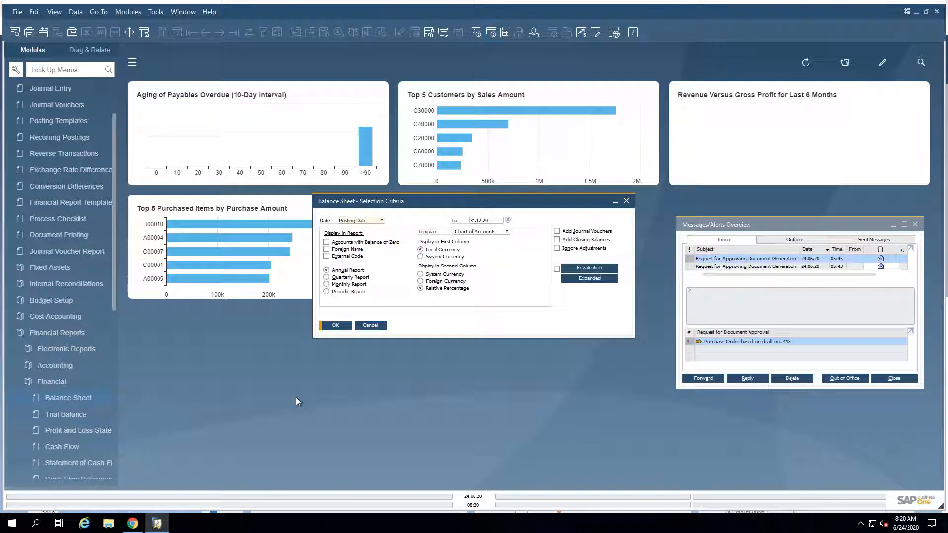
left_click(335, 325)
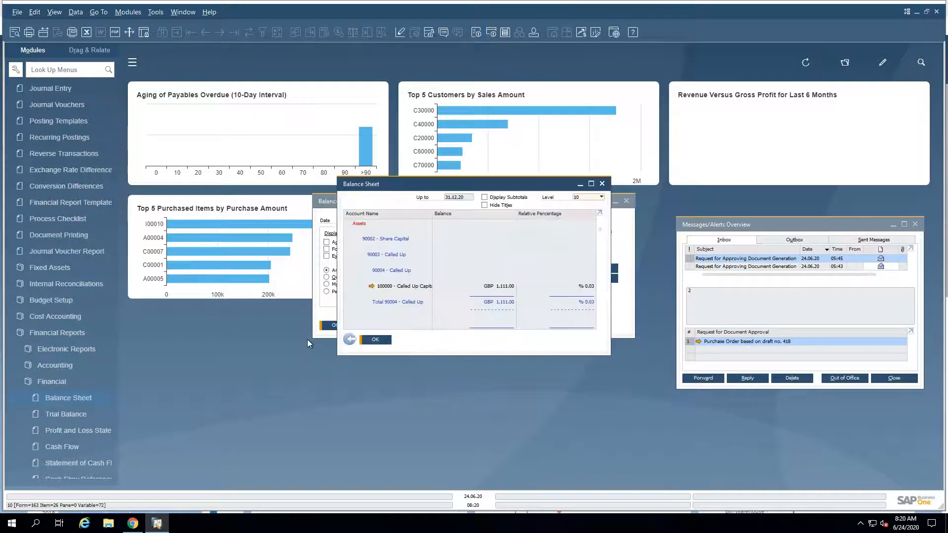
left_click(591, 184)
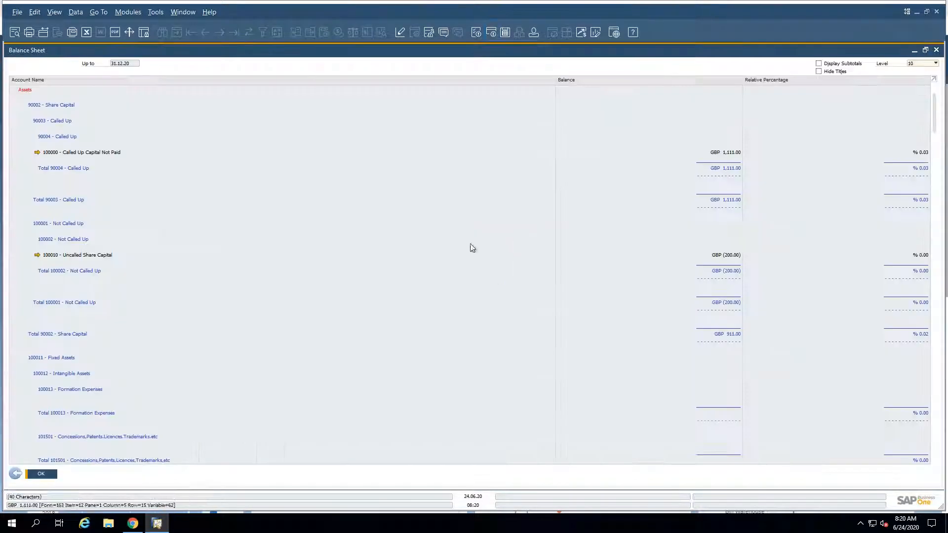
Step: Drill down from the Balance Sheet to the Called Up Capital Not Paid account record, and close both the record and the report
left_click(39, 154)
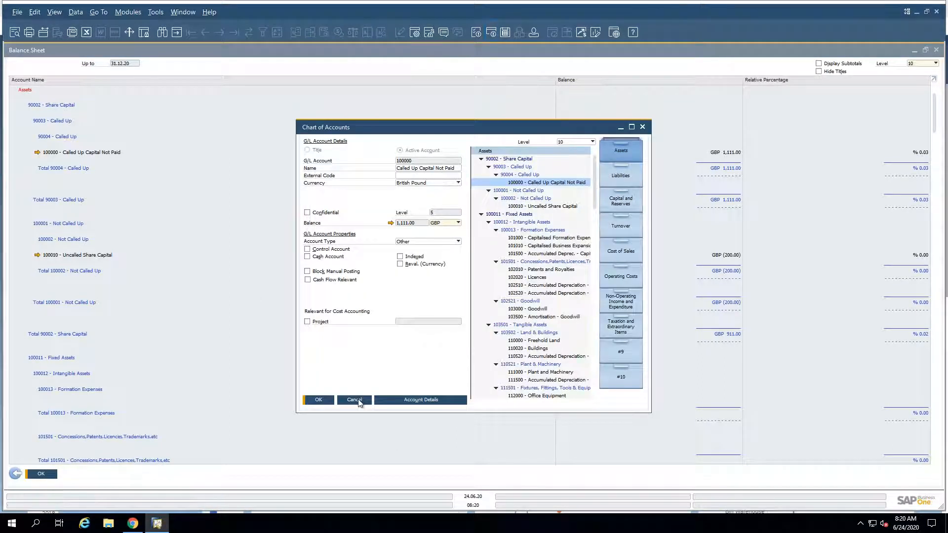
left_click(358, 403)
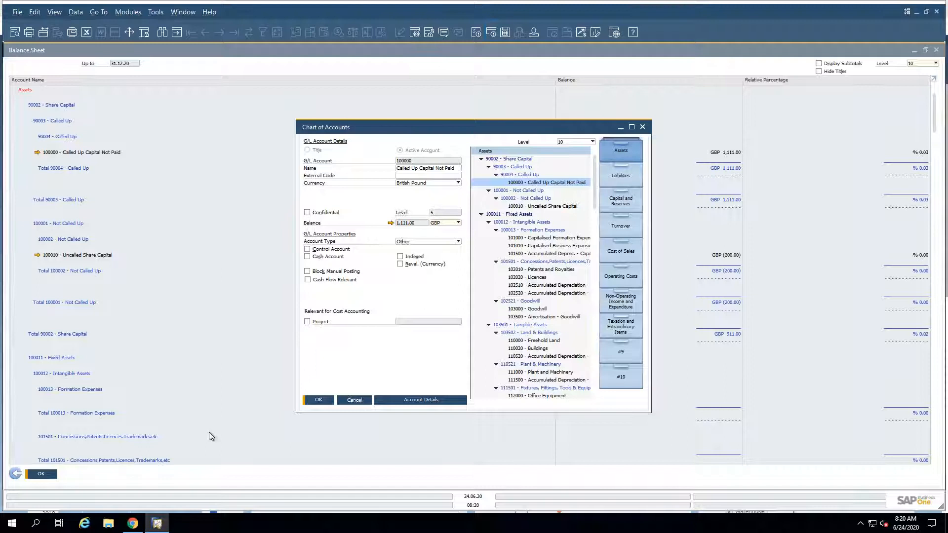
left_click(19, 477)
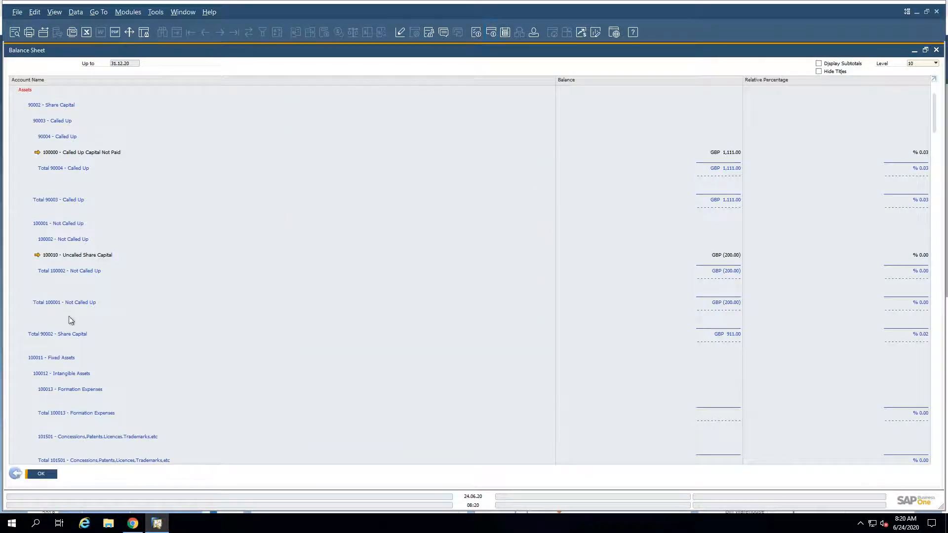
Step: Return to the highlights PDF and review the Posting Periods Enhancements slide
mouse_move(490, 3)
left_click(573, 6)
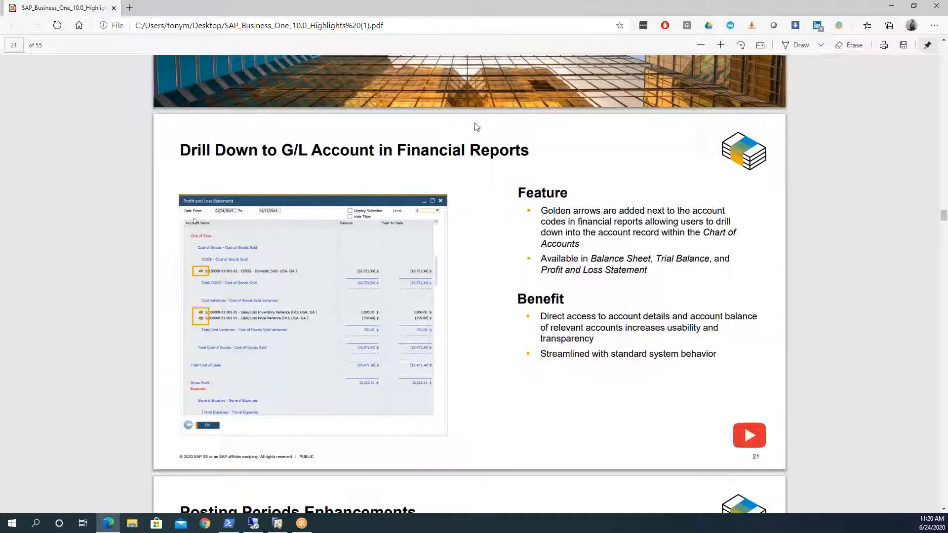
scroll(346, 299, "down", 5)
scroll(346, 298, "down", 3)
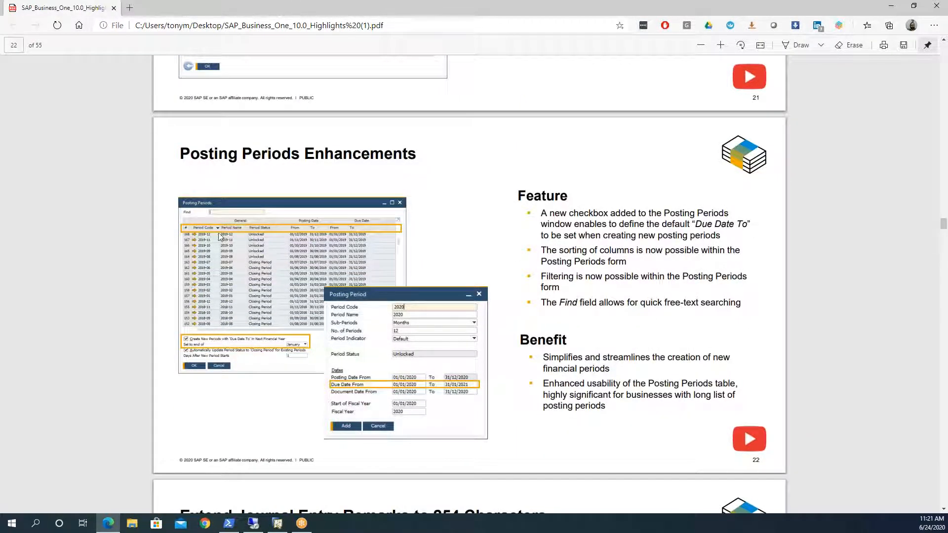
Step: Switch back to the SAP Business One client and open Posting Periods in System Initialization in a maximized window
left_click(257, 523)
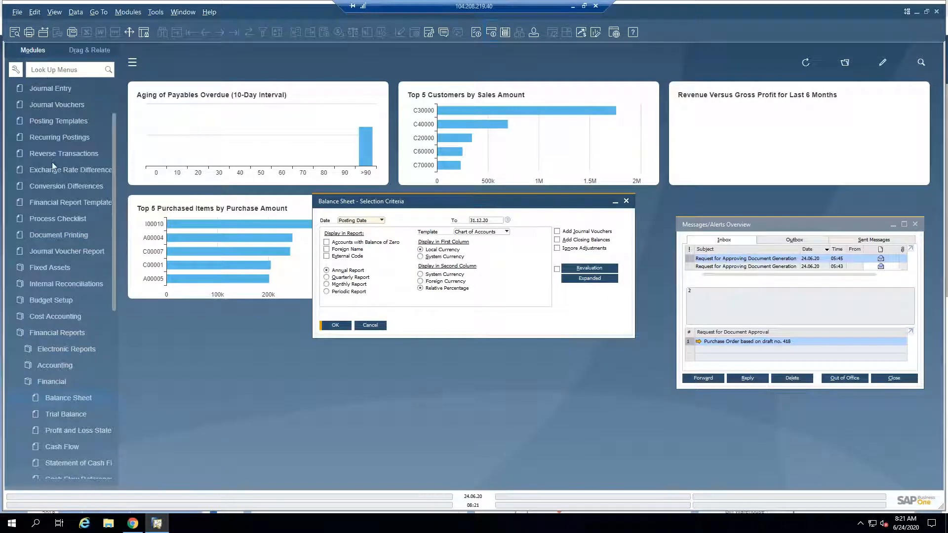
left_click(115, 99)
left_click(42, 105)
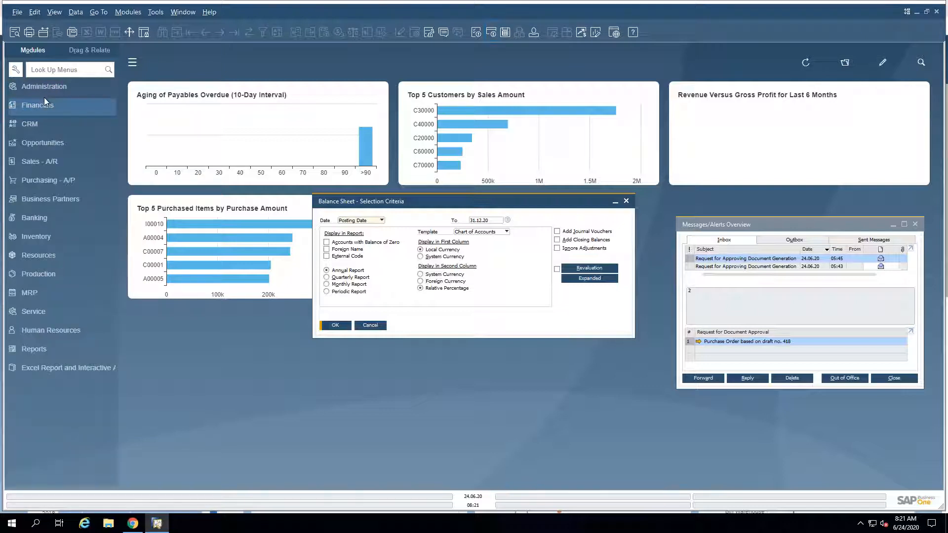
left_click(47, 89)
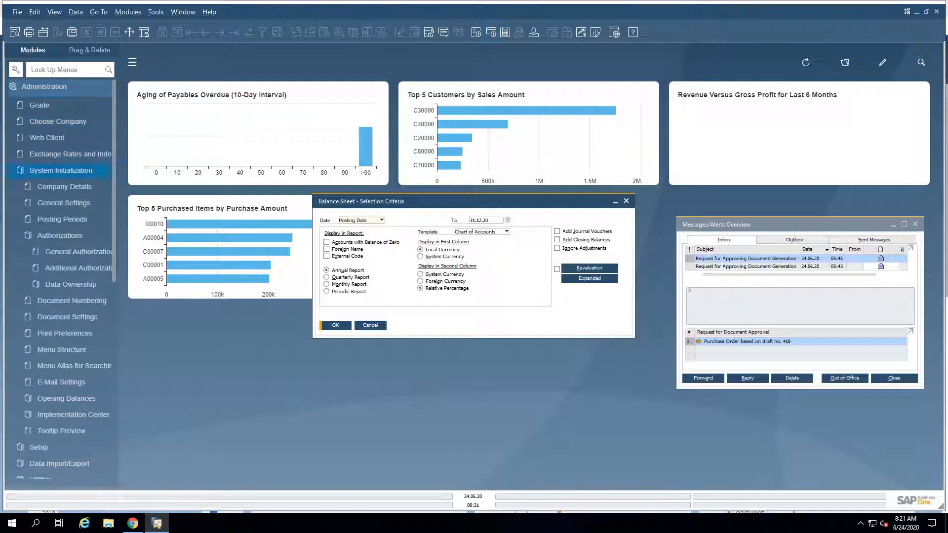
left_click(54, 221)
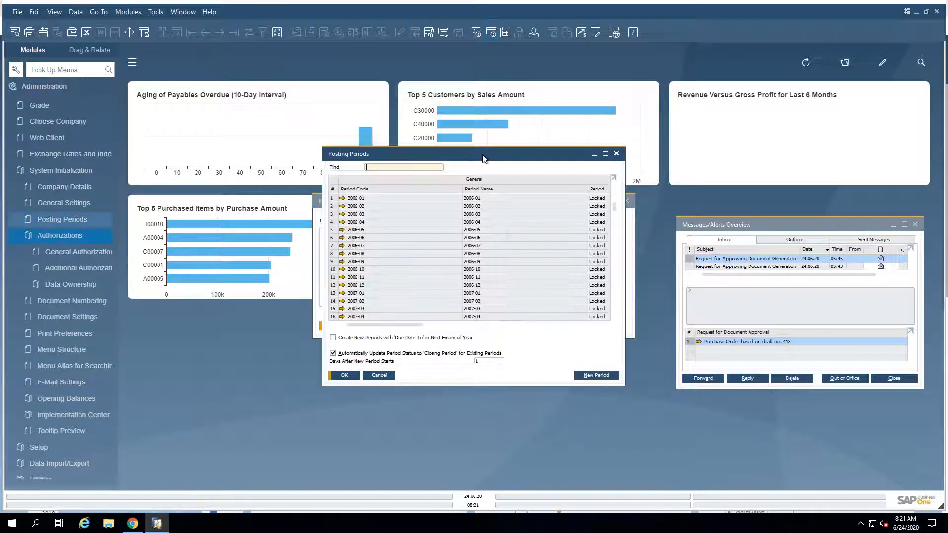
double_click(482, 154)
Step: Enable creating new periods with 'Due Date To' in the next financial year and set it to the end of December
left_click(425, 141)
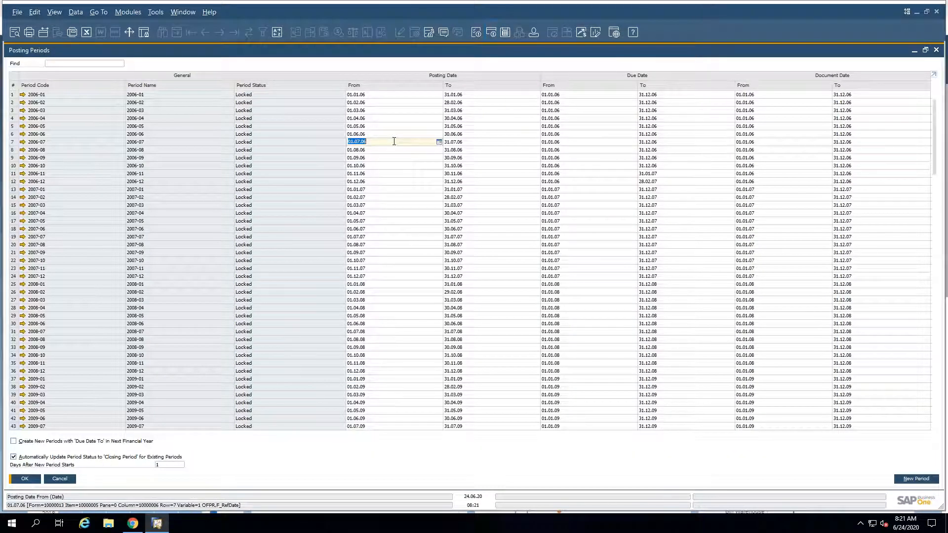
left_click(662, 402)
left_click(22, 442)
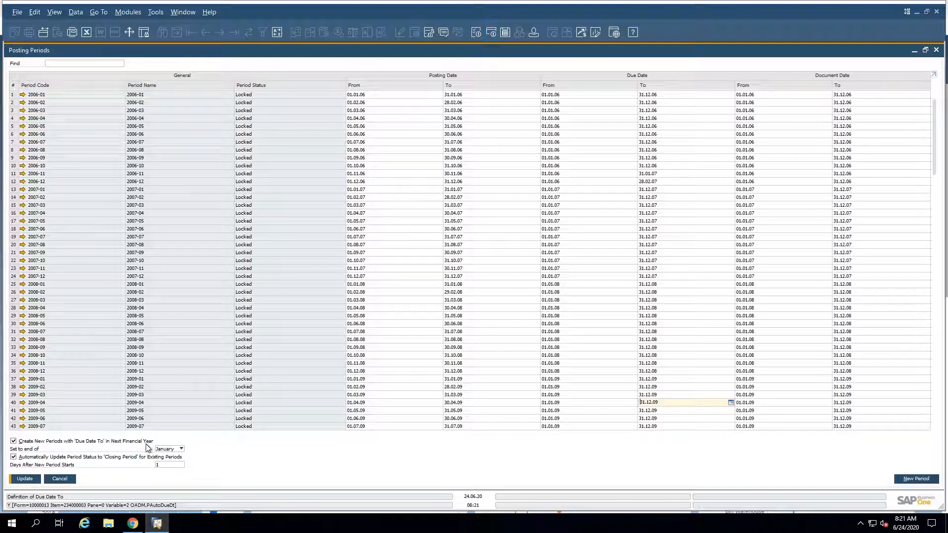
left_click(168, 448)
left_click(168, 441)
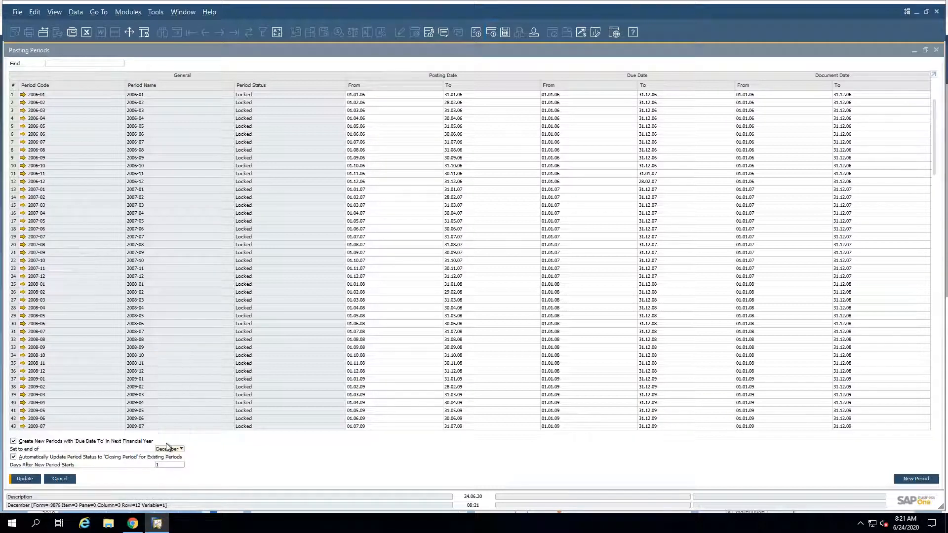
Step: Examine the due date ranges of the listed posting periods and close the window without saving
left_click(677, 109)
scroll(668, 181, "down", 5)
scroll(652, 245, "down", 3)
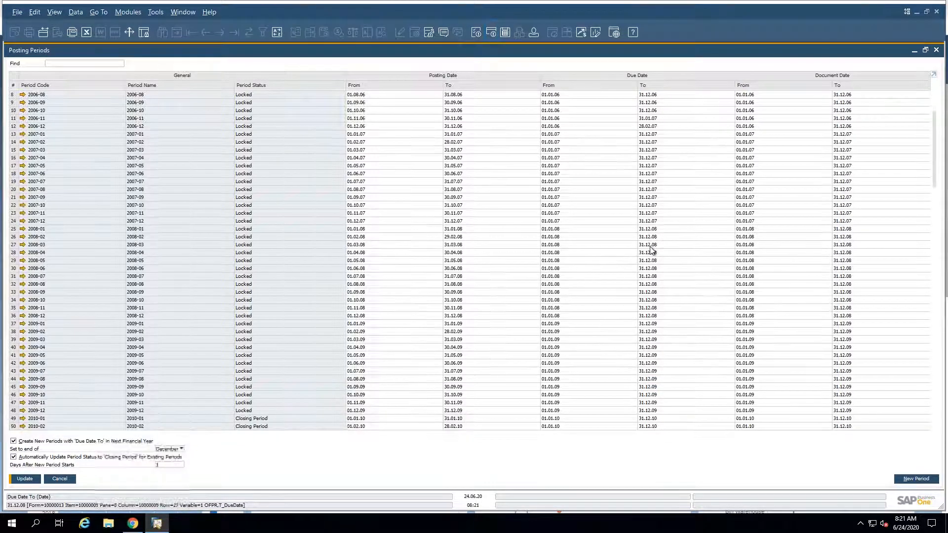
scroll(527, 339, "down", 9)
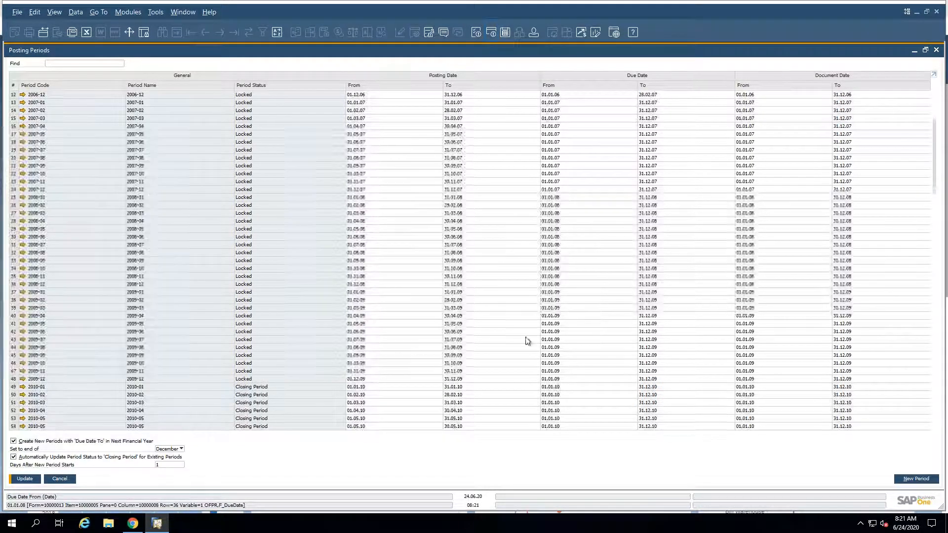
scroll(439, 400, "down", 2)
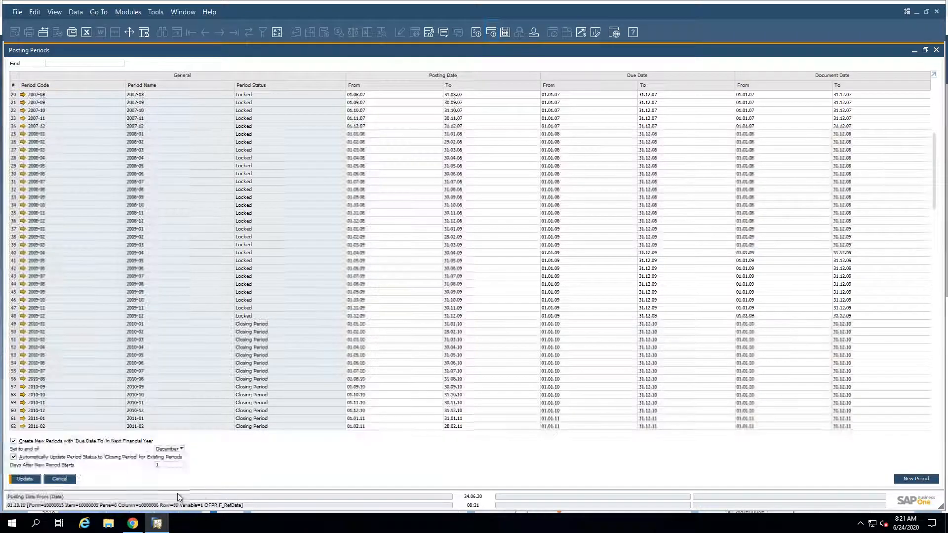
left_click(59, 478)
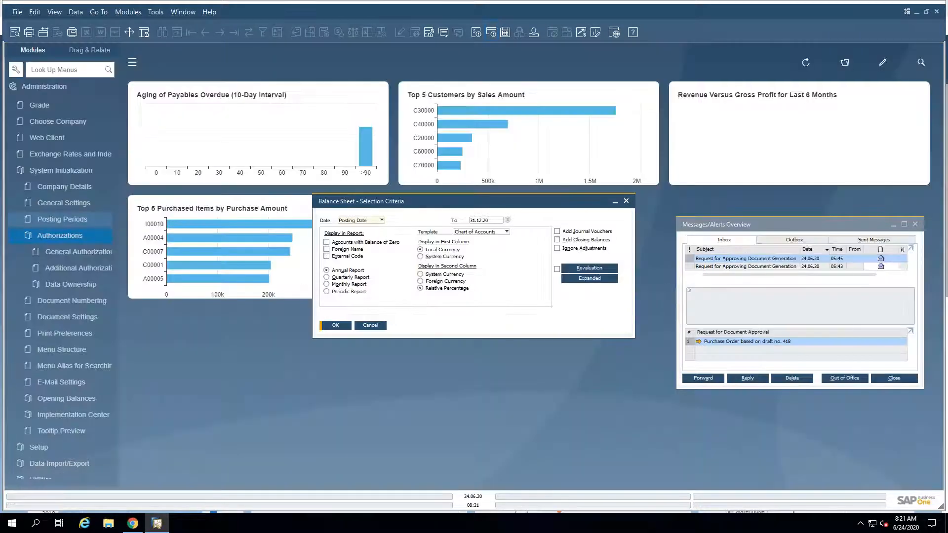
Step: Return to the highlights PDF and review the Extend Journal Entry Remarks to 254 Characters slide
left_click(572, 5)
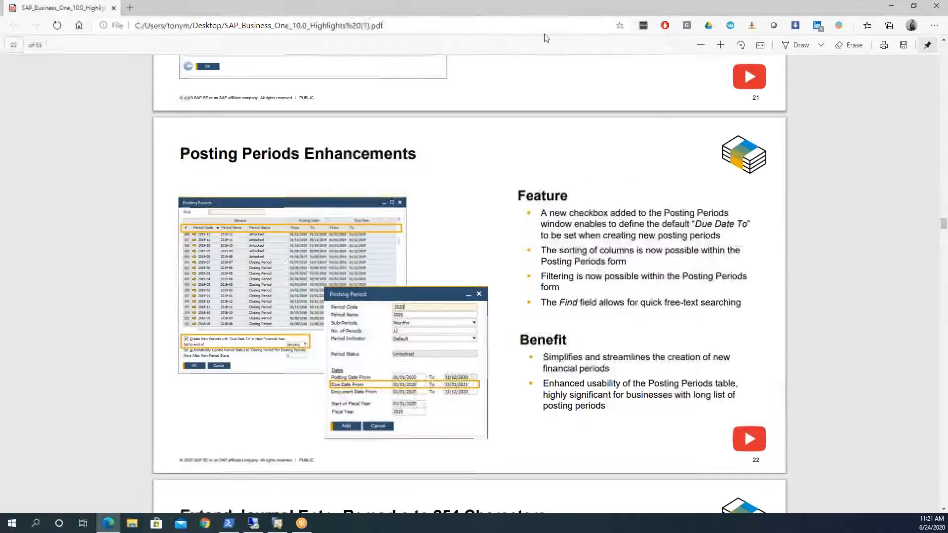
scroll(321, 370, "down", 5)
scroll(322, 371, "down", 2)
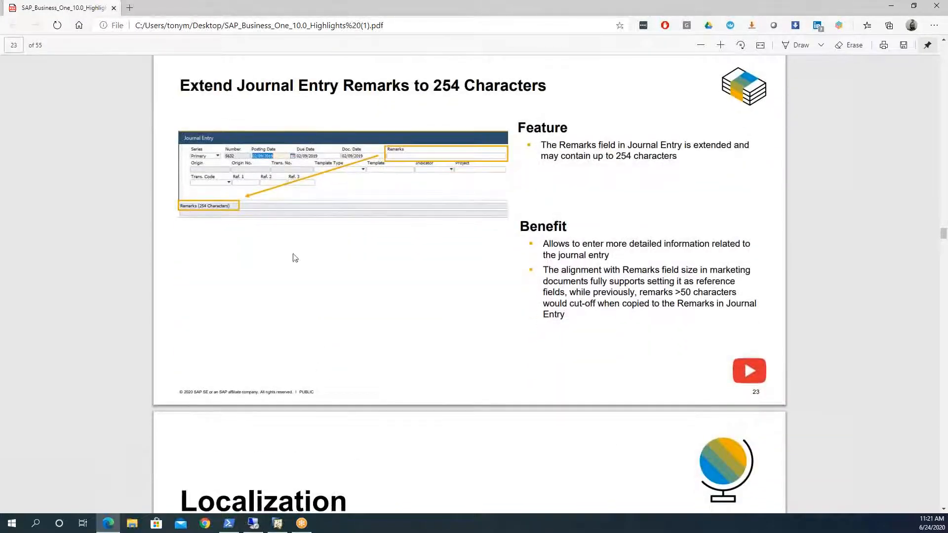
Step: Switch to the SAP Business One client, cancel the Balance Sheet selection criteria and open a new Journal Entry from Financials
left_click(253, 523)
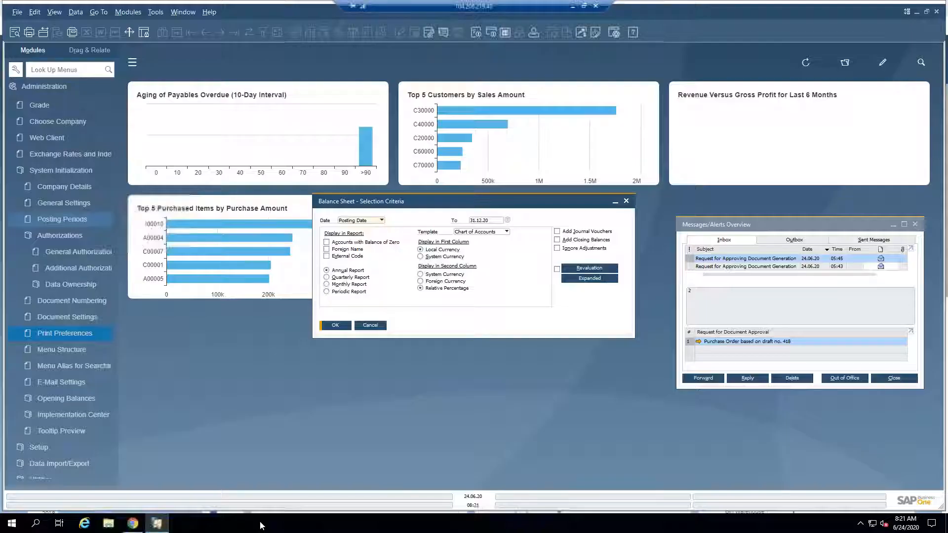
left_click(385, 326)
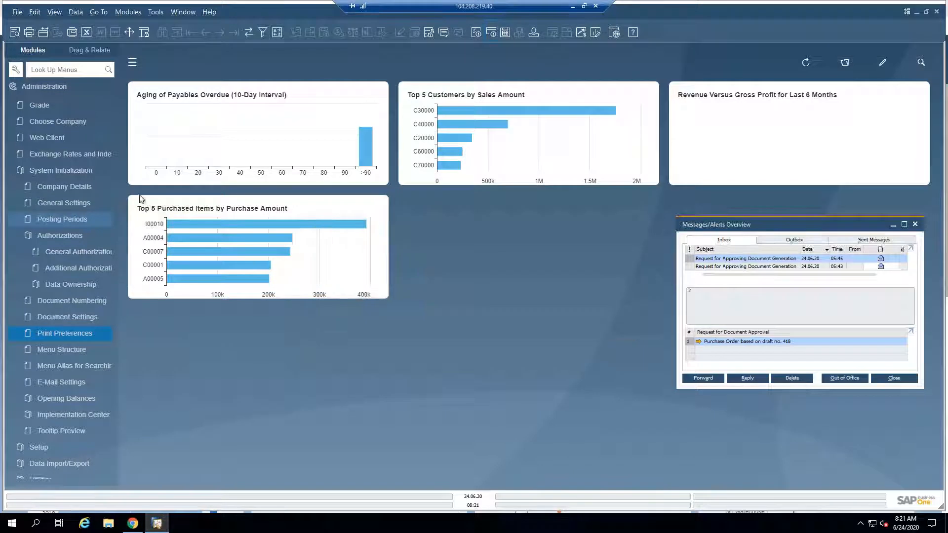
left_click(32, 89)
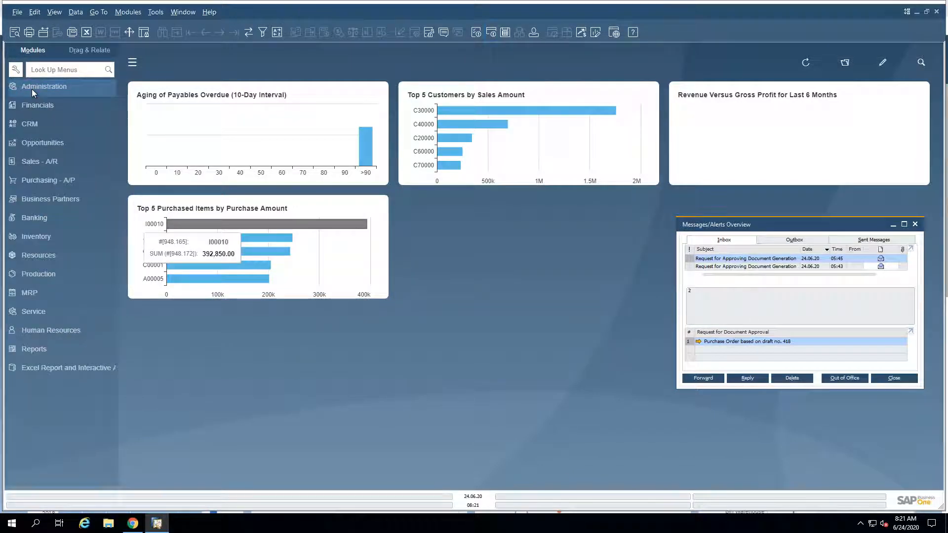
left_click(30, 104)
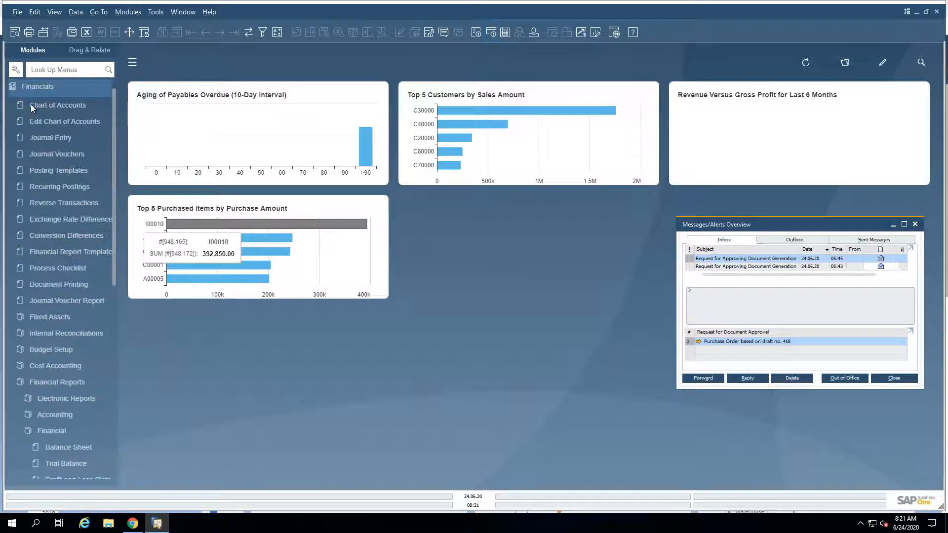
left_click(39, 137)
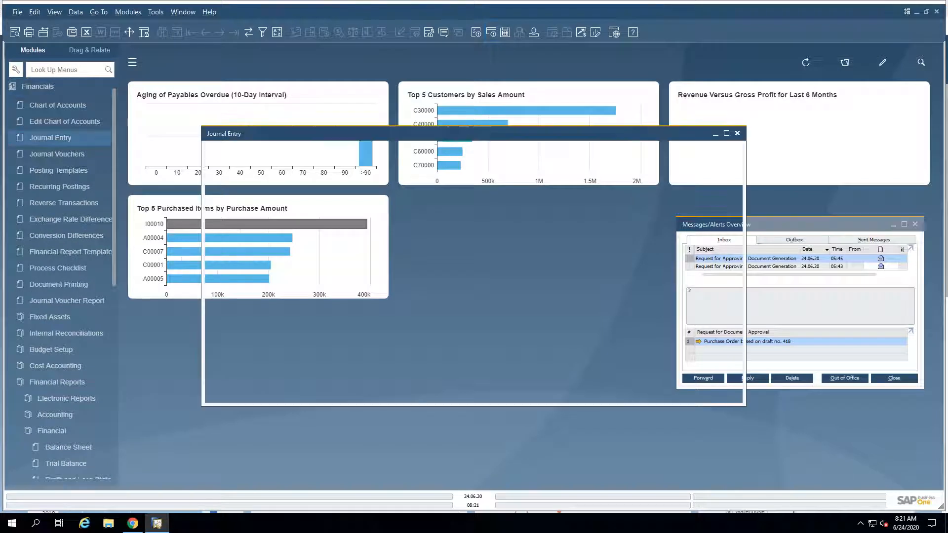
Step: Inspect the Journal Entry's Remarks field and its character limit in the system information
left_click(51, 14)
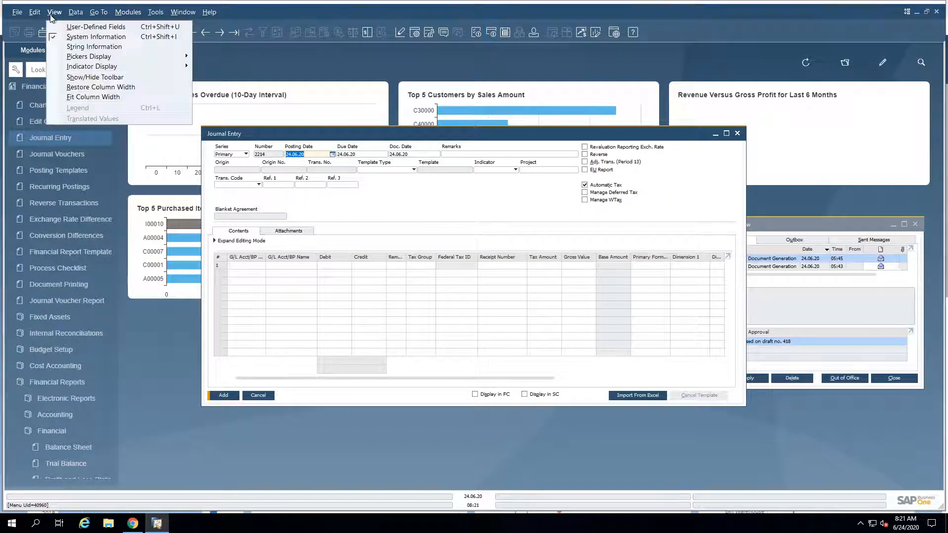
left_click(434, 201)
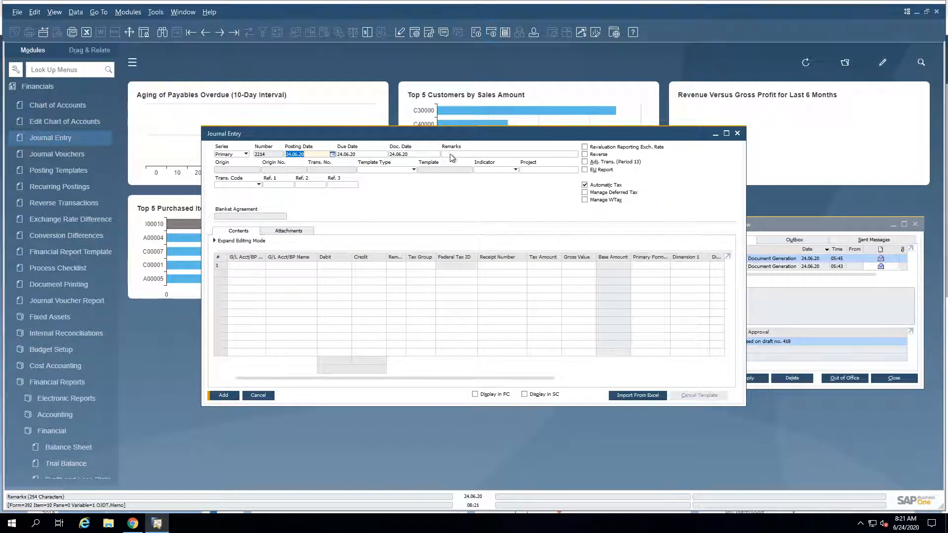
left_click(450, 155)
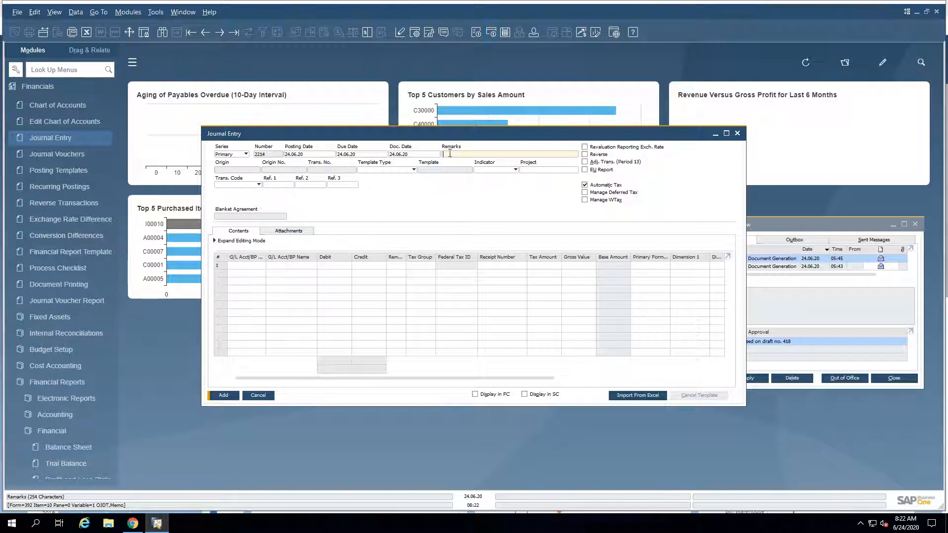
Step: Browse back from the last journal entry to the A/R Invoices posting and open its origin document
left_click(233, 33)
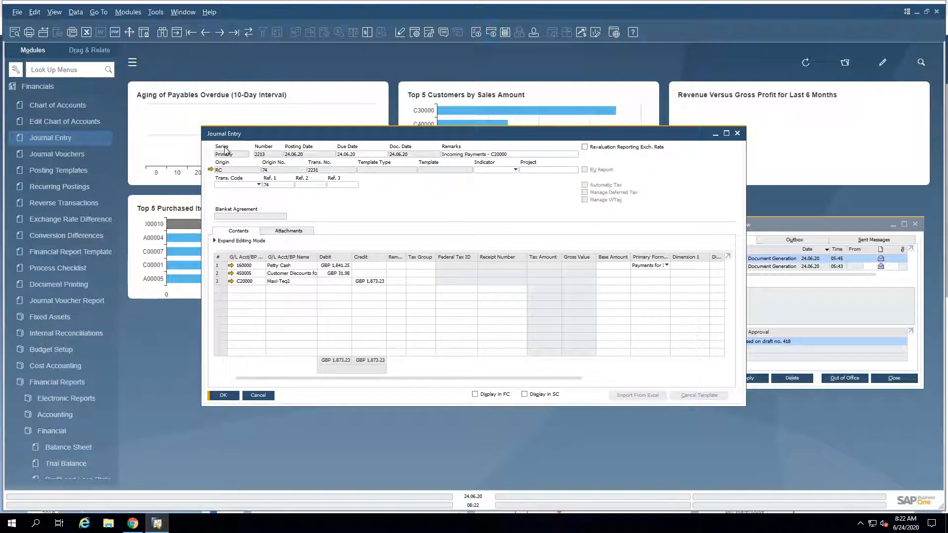
left_click(206, 33)
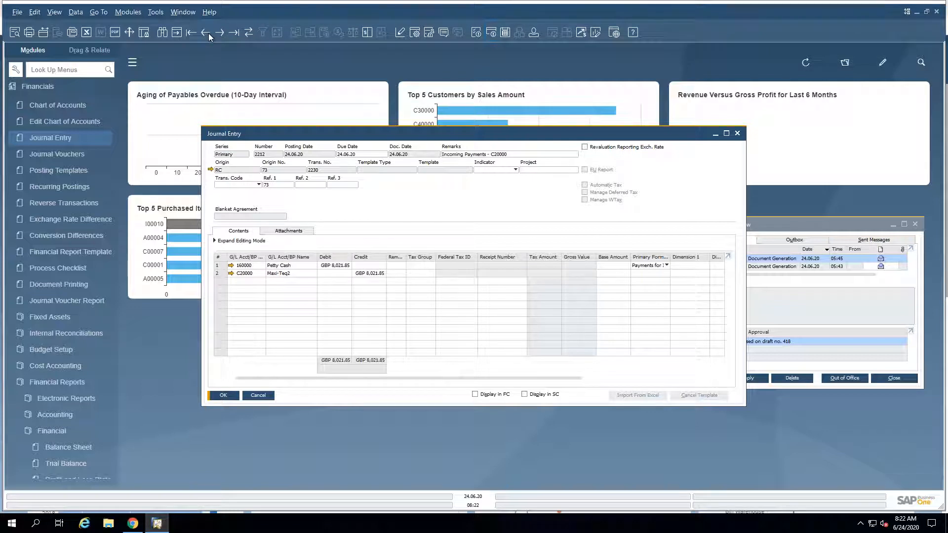
left_click(206, 32)
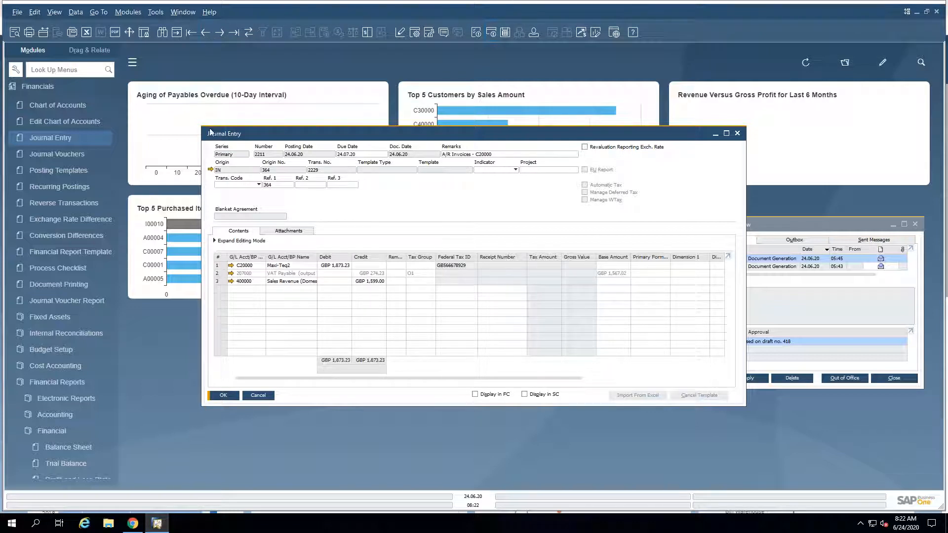
left_click(211, 169)
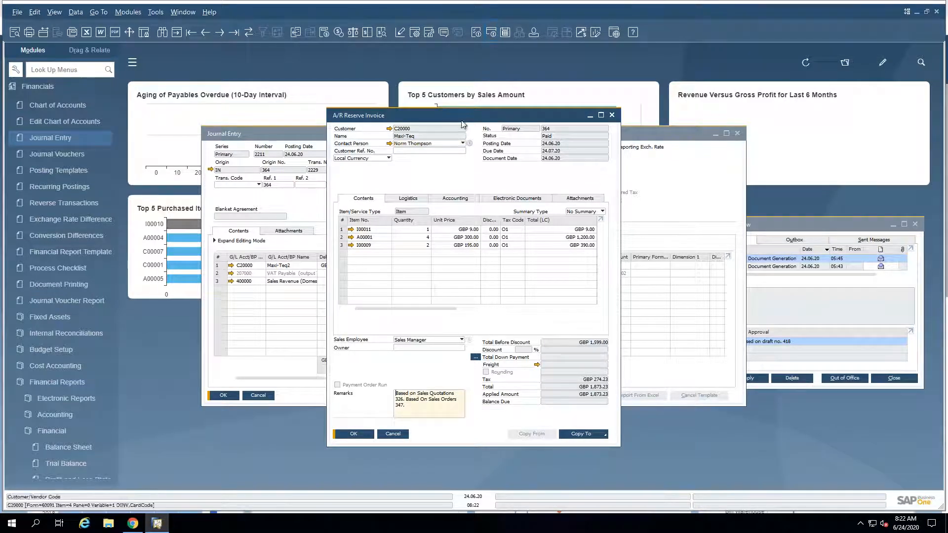
Step: Move the A/R Reserve Invoice aside to compare its remarks with the Journal Entry's Remarks field, and close both windows
left_click_drag(486, 119, 841, 49)
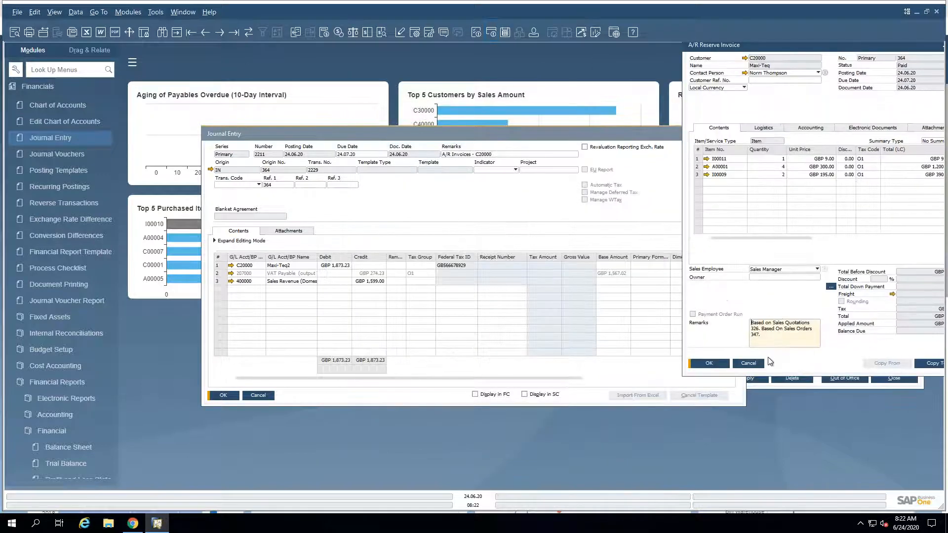
left_click(462, 156)
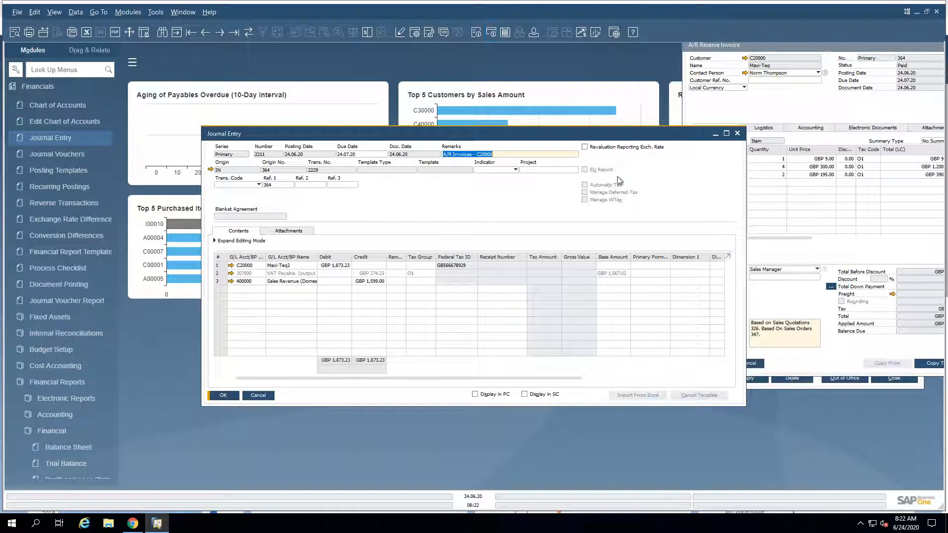
left_click(273, 396)
left_click(744, 364)
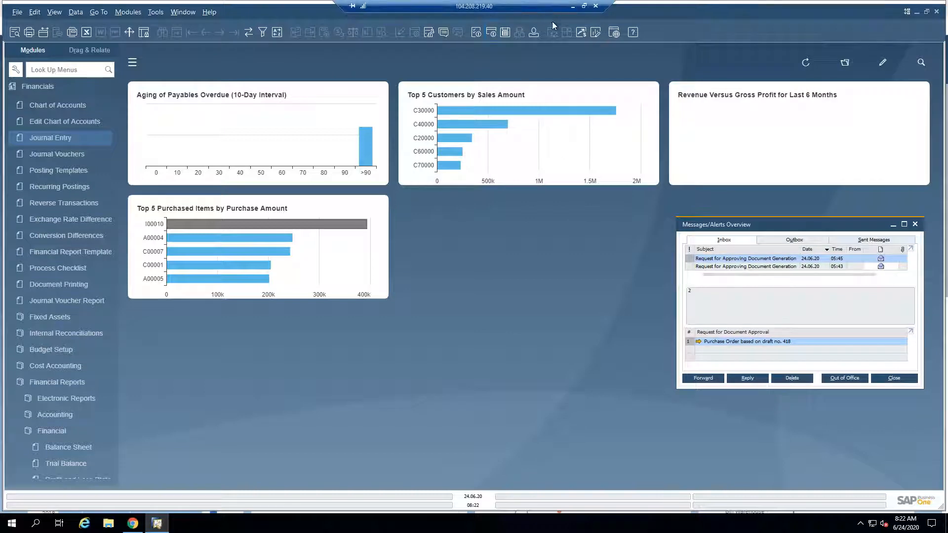
Step: Switch to the highlights PDF and review the New UK (Brexit) Localization slide
left_click(573, 6)
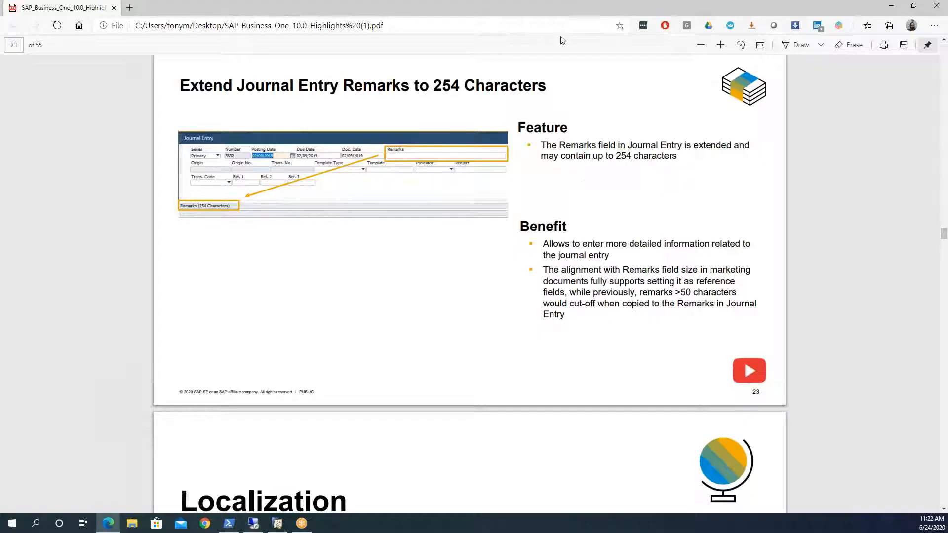
scroll(432, 246, "down", 10)
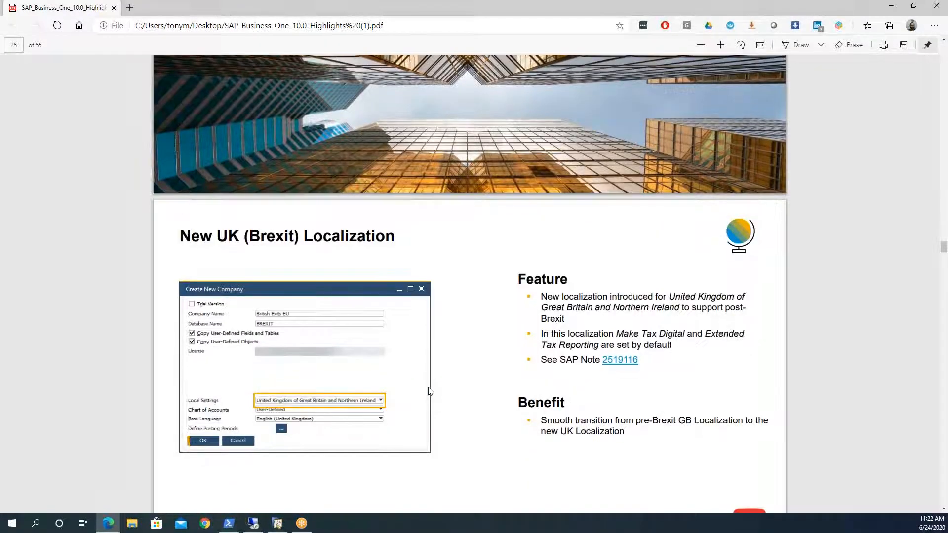
scroll(428, 388, "down", 4)
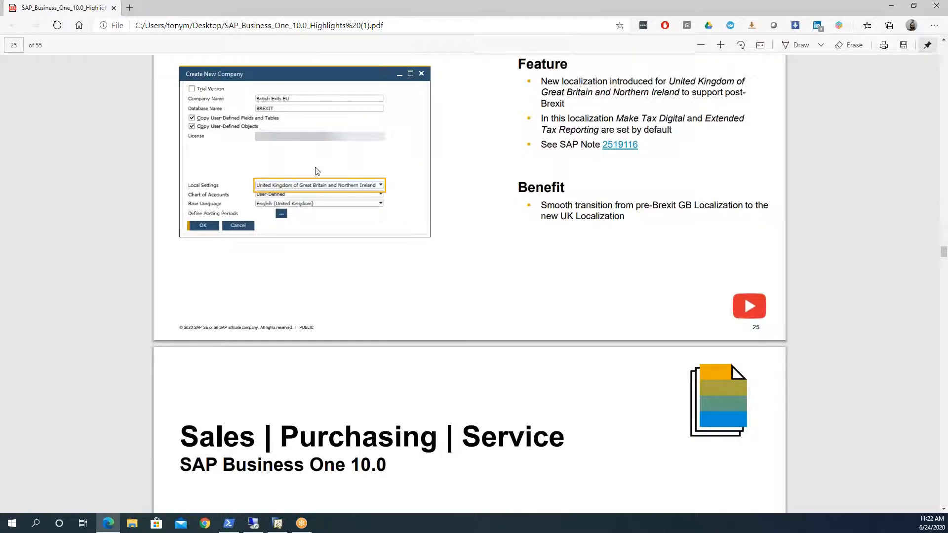
scroll(297, 215, "down", 8)
scroll(297, 224, "down", 3)
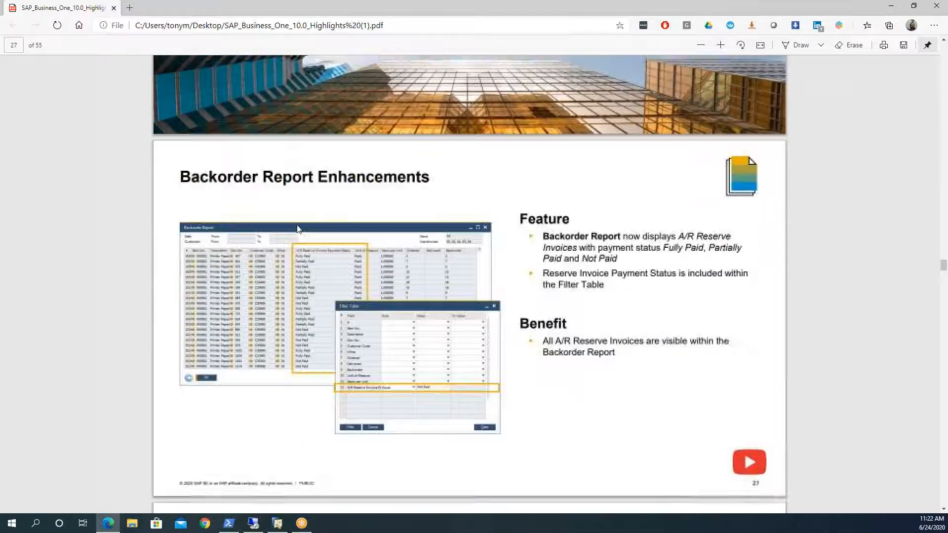
scroll(298, 227, "up", 8)
scroll(298, 229, "up", 6)
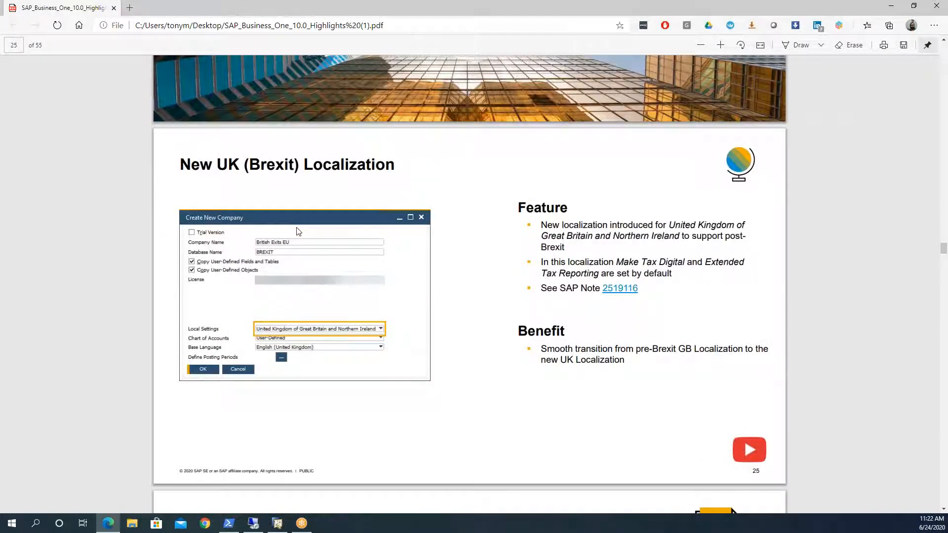
scroll(298, 231, "down", 3)
scroll(298, 232, "down", 1)
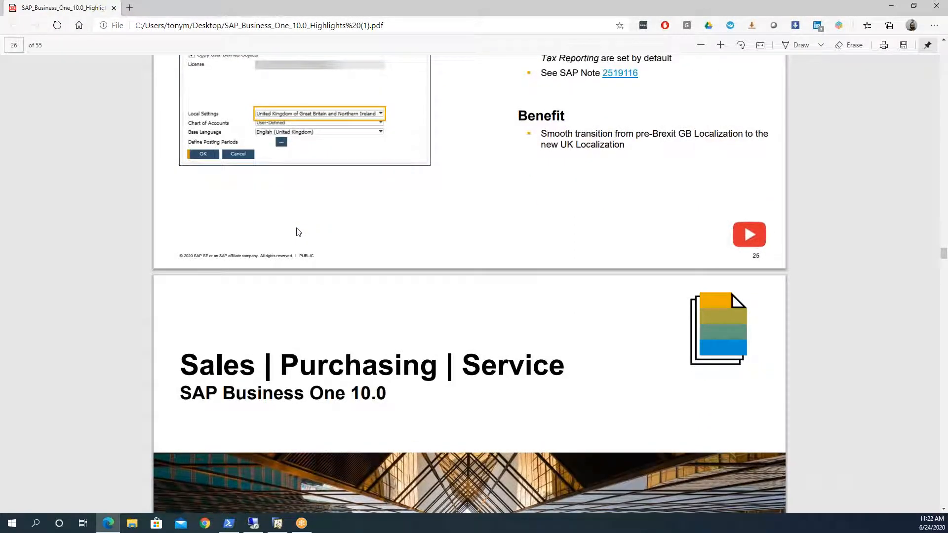
scroll(301, 232, "up", 3)
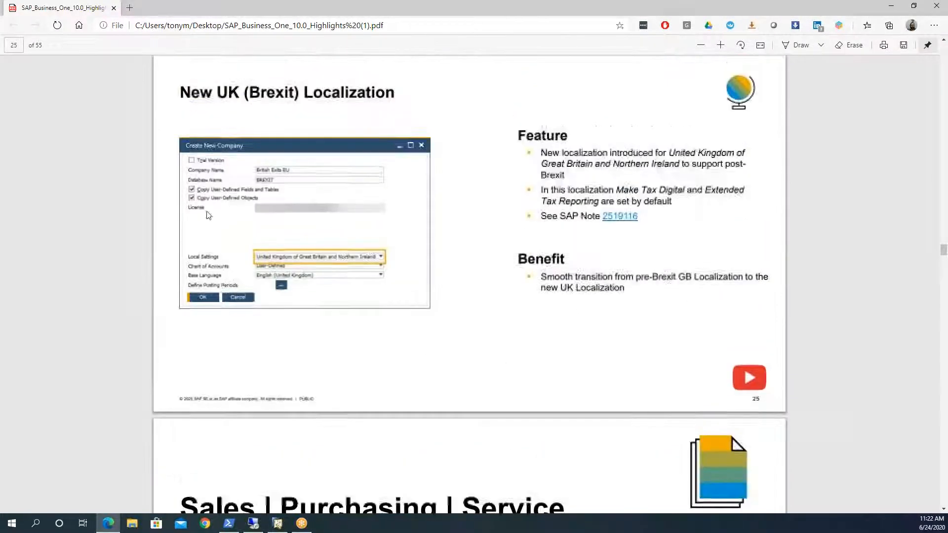
Step: Advance to the Backorder Report Enhancements slide and review it
scroll(370, 255, "down", 8)
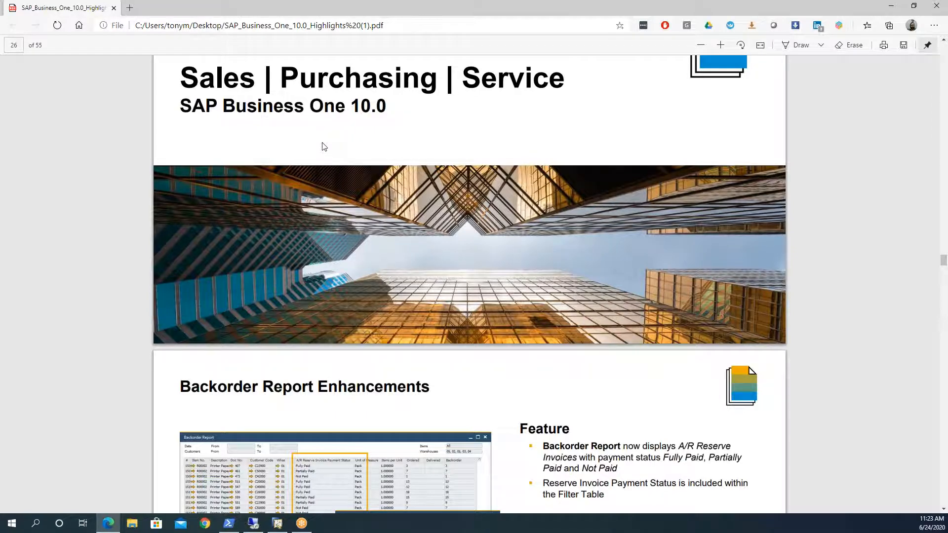
scroll(324, 147, "down", 3)
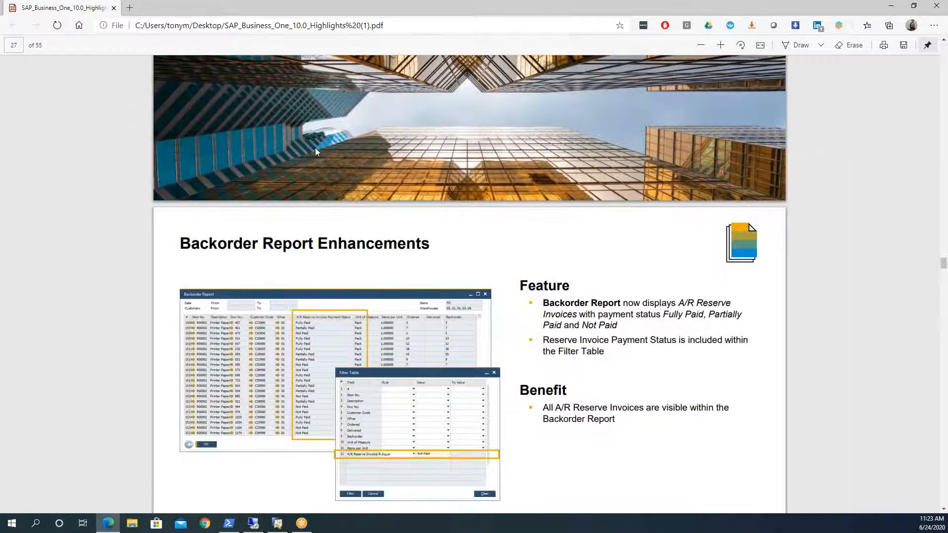
scroll(303, 225, "down", 3)
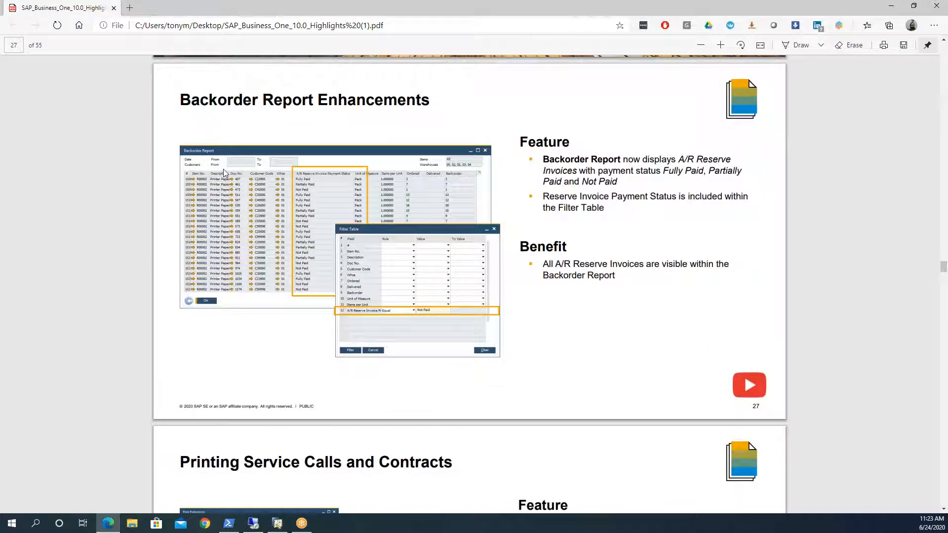
Step: Switch to the remote SAP Business One client and run the Backorder report from Sales - A/R with the default selection criteria
left_click(253, 523)
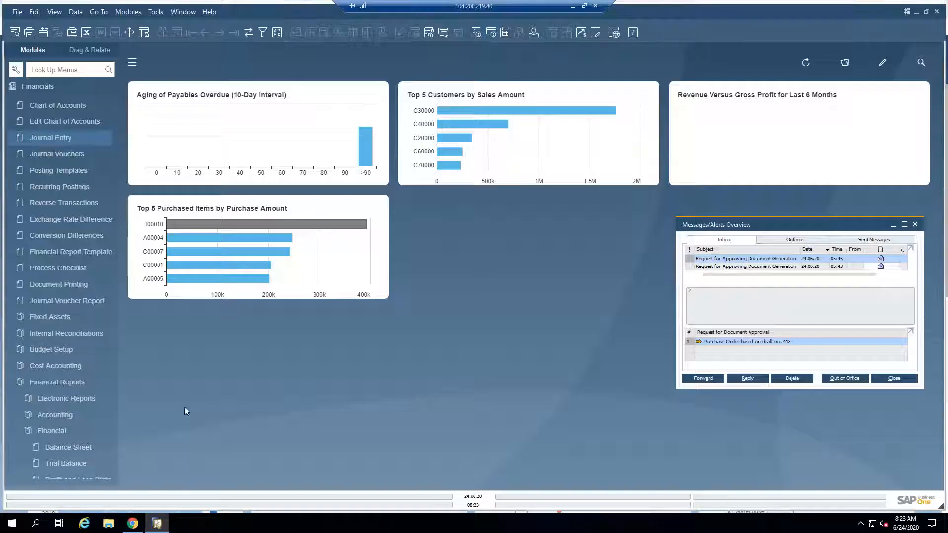
left_click(43, 87)
left_click(40, 161)
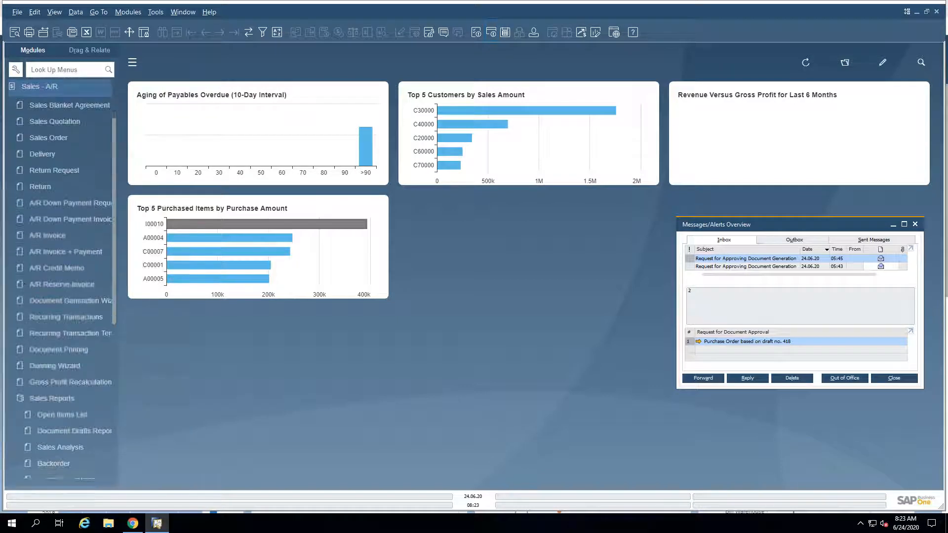
left_click(64, 460)
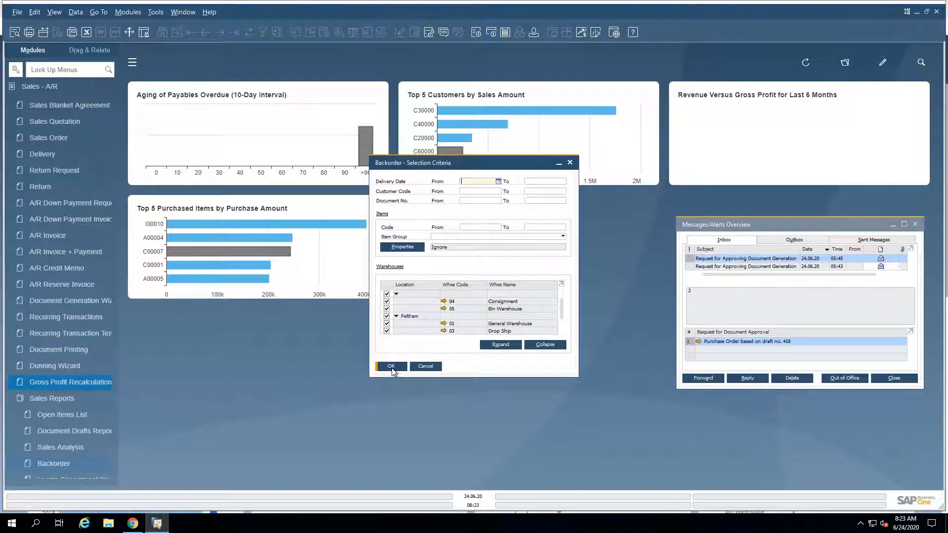
left_click(391, 367)
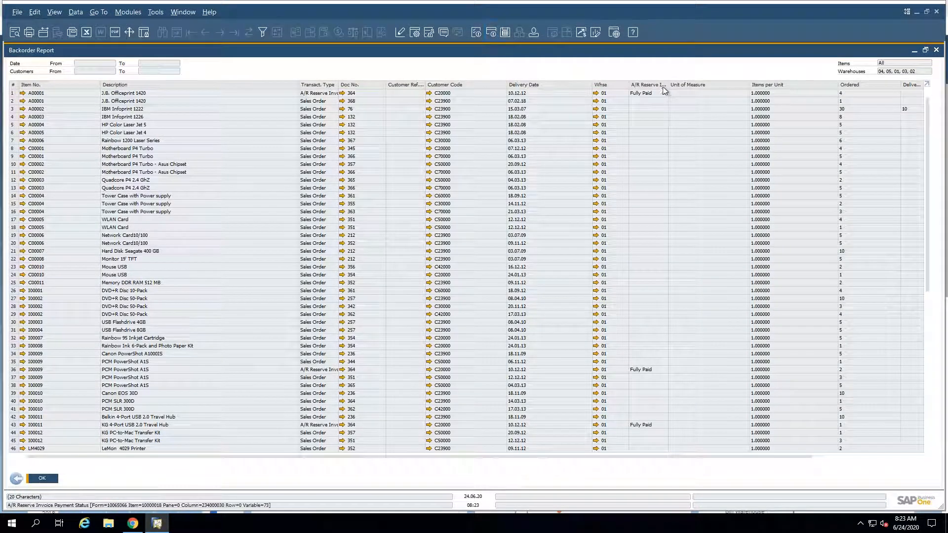
Step: Widen the A/R Reserve Invoice Payment Status column, filter the report to Equal Fully Paid, and go back to the selection criteria
left_click_drag(668, 85, 739, 88)
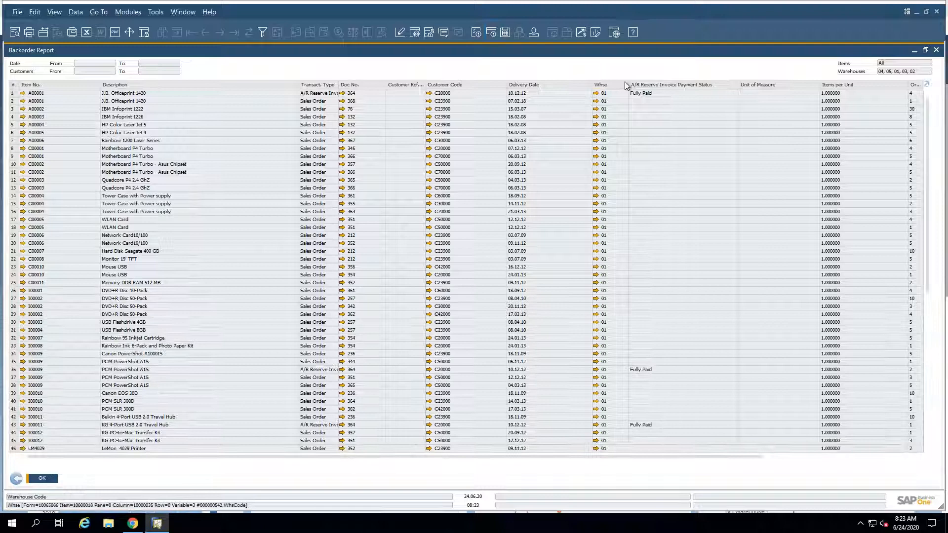
scroll(647, 396, "down", 2)
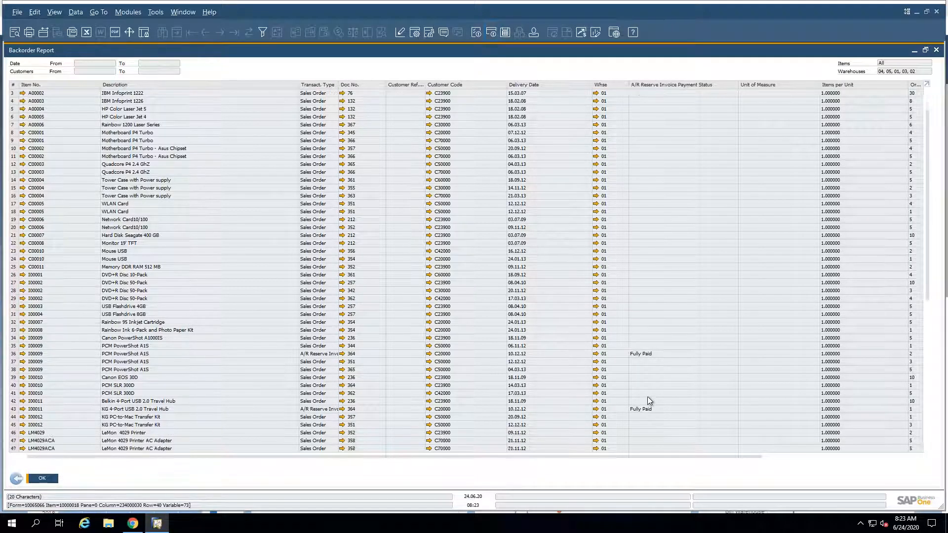
left_click(263, 32)
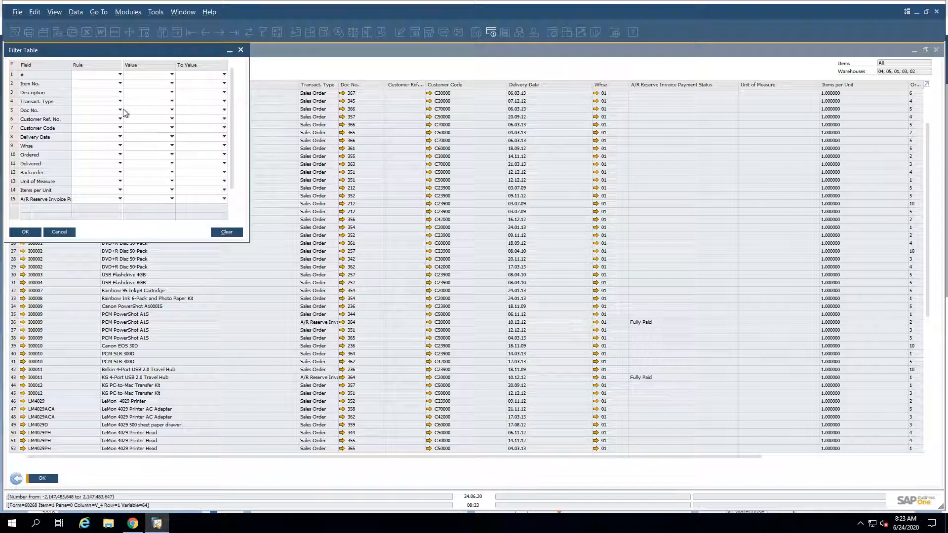
left_click(102, 200)
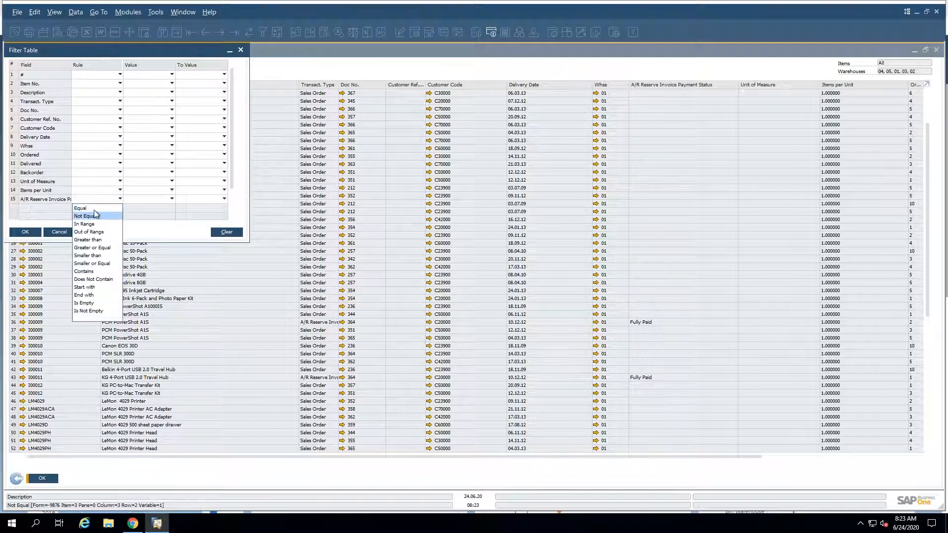
left_click(94, 209)
left_click(156, 200)
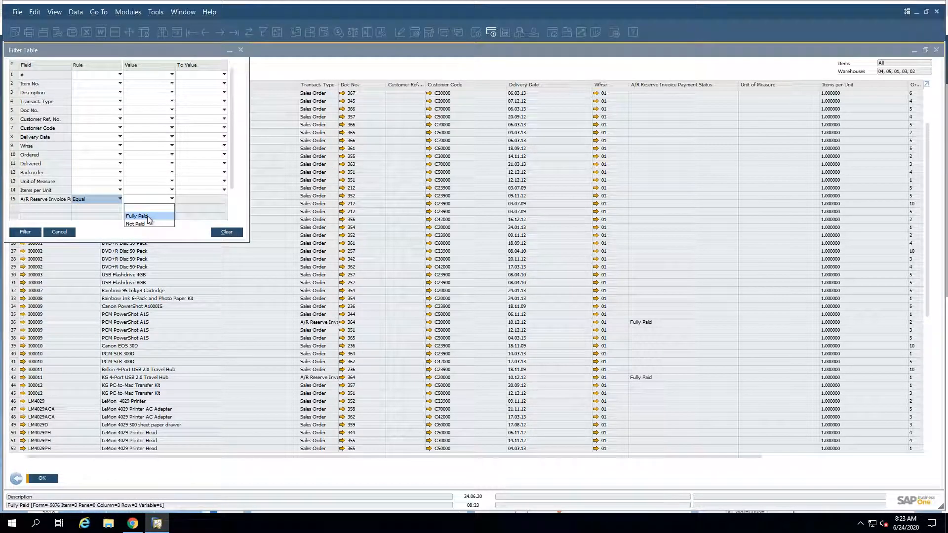
left_click(148, 216)
left_click(25, 232)
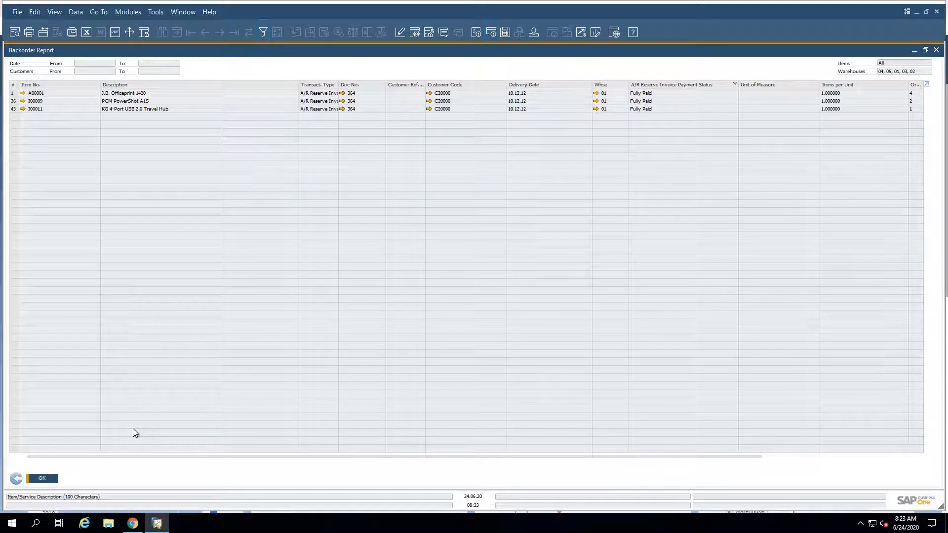
left_click(16, 479)
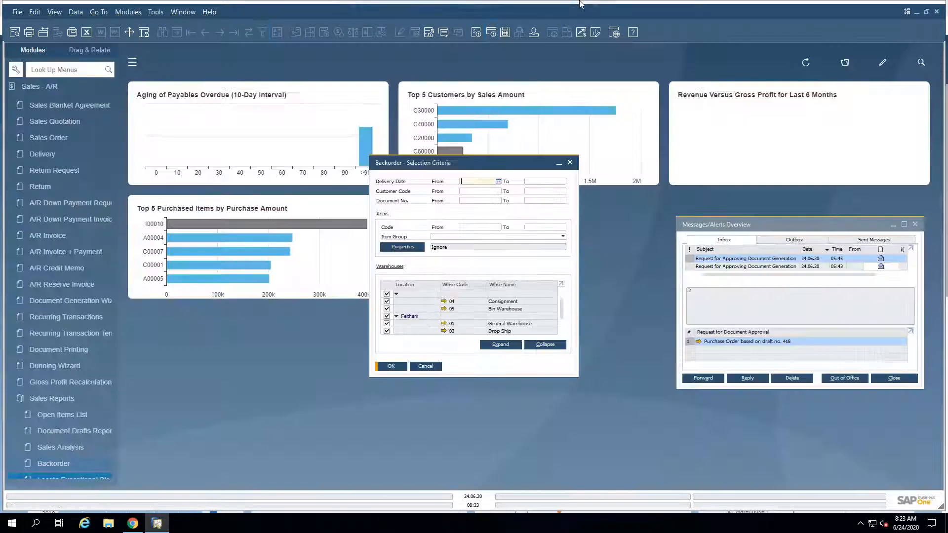
Step: Return to the highlights PDF and advance to the Add Button Extended in Marketing Documents slide
left_click(572, 8)
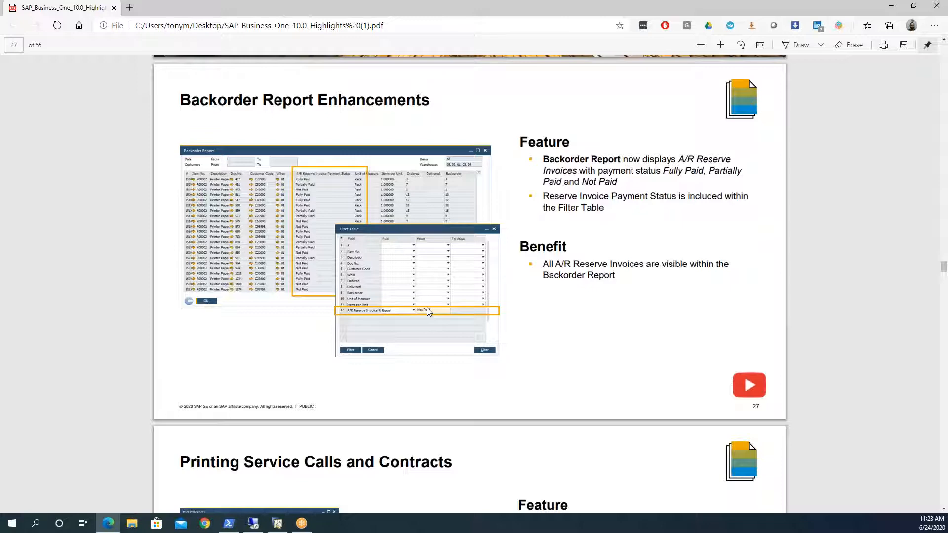
scroll(428, 312, "down", 3)
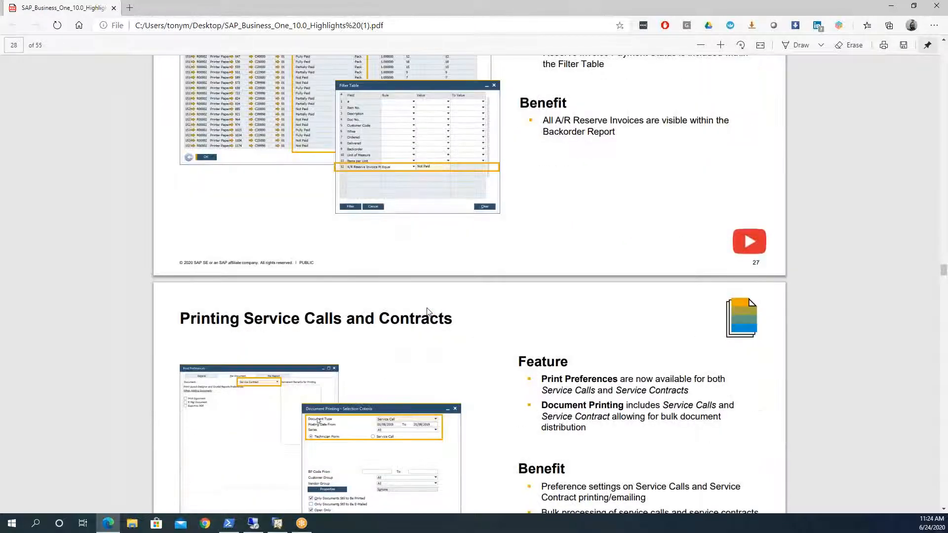
scroll(427, 312, "down", 18)
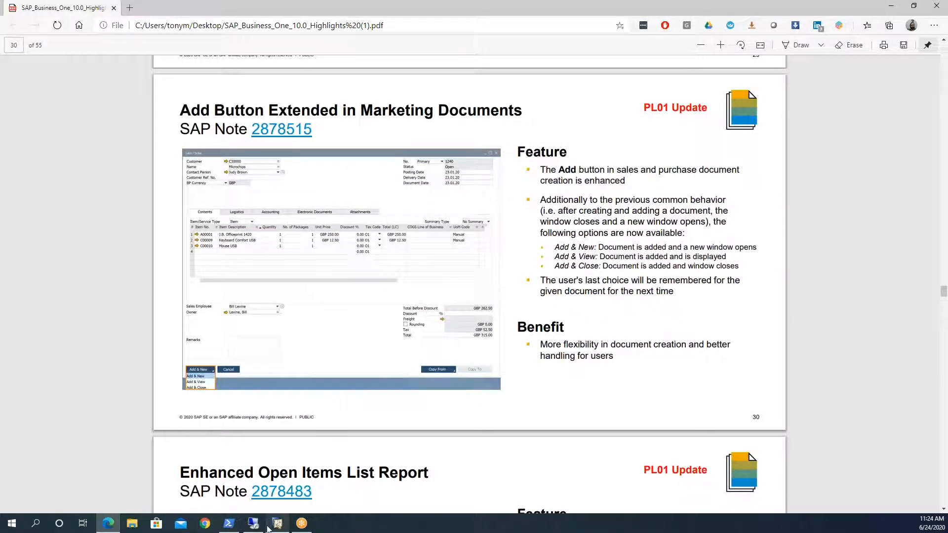
mouse_move(277, 528)
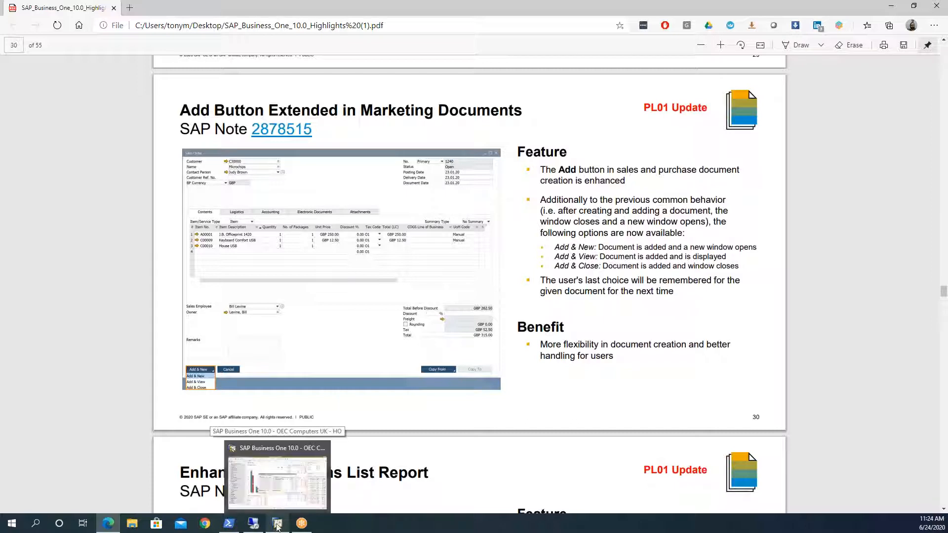
left_click(277, 525)
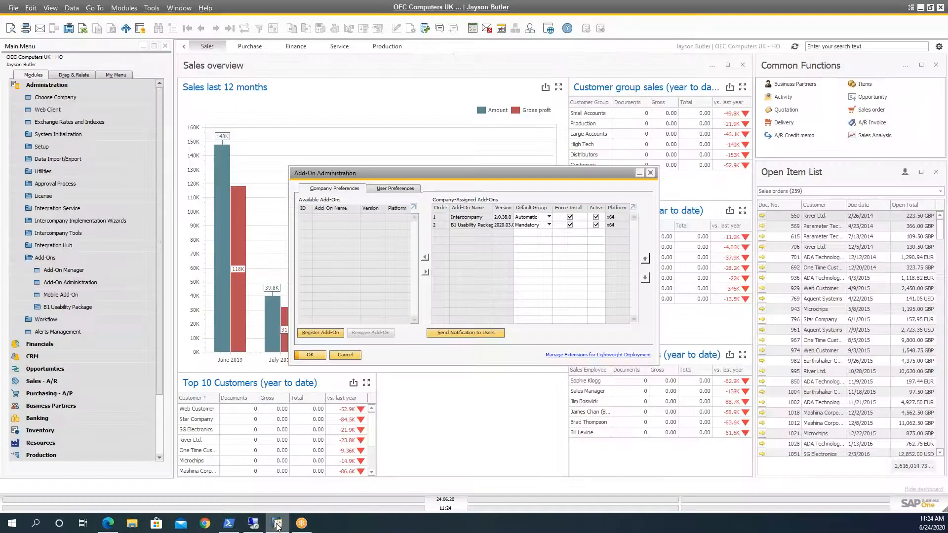
left_click(37, 87)
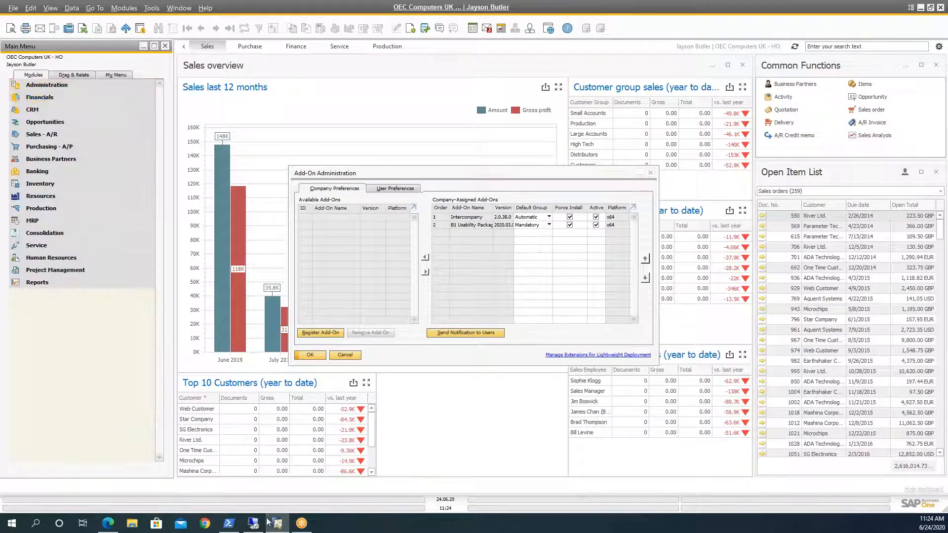
Step: Start a blank Sales Order in the remote SAP Business One client and choose Add & View as its add option
left_click(255, 526)
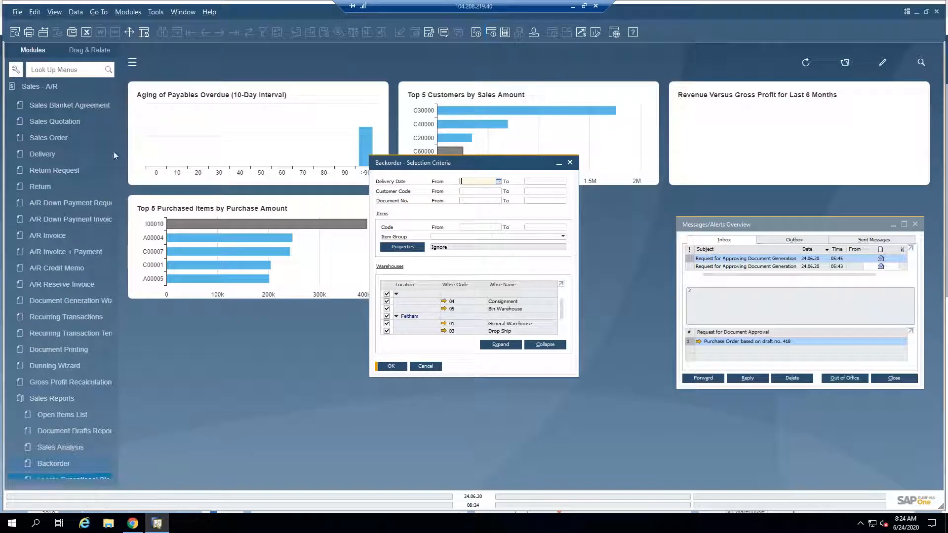
left_click(53, 137)
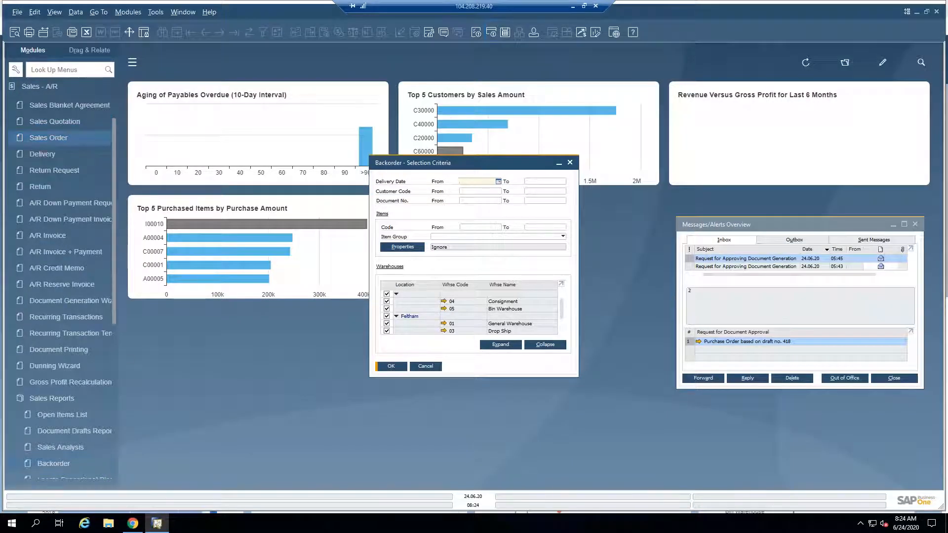
left_click(234, 33)
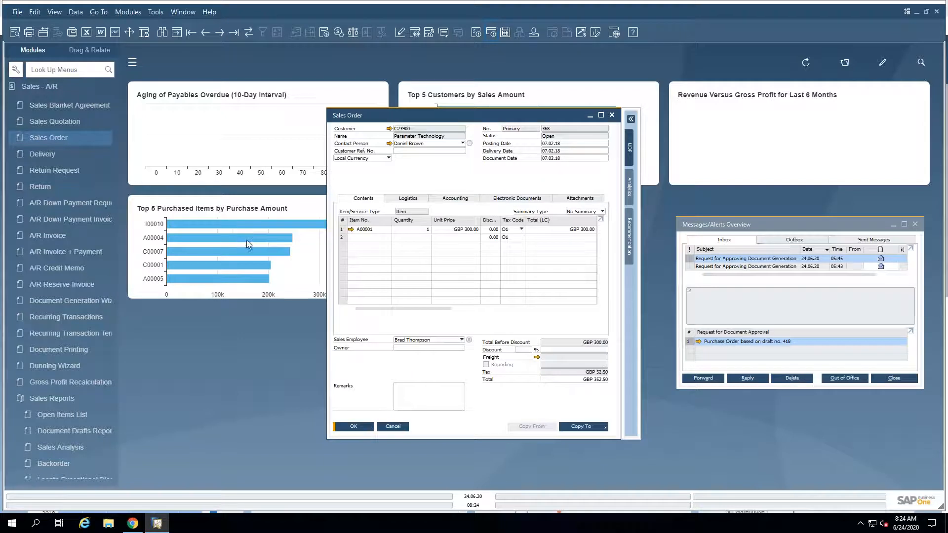
left_click(177, 33)
left_click(370, 428)
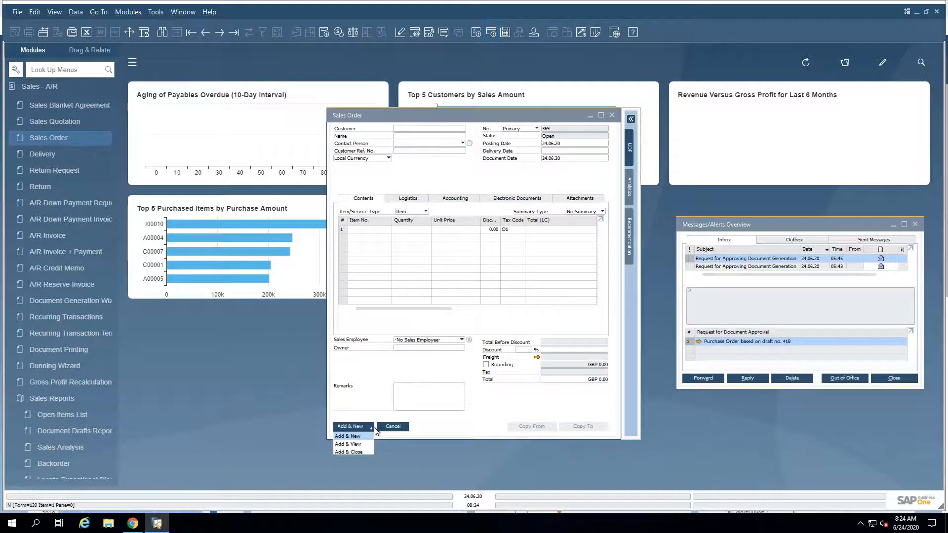
left_click(364, 448)
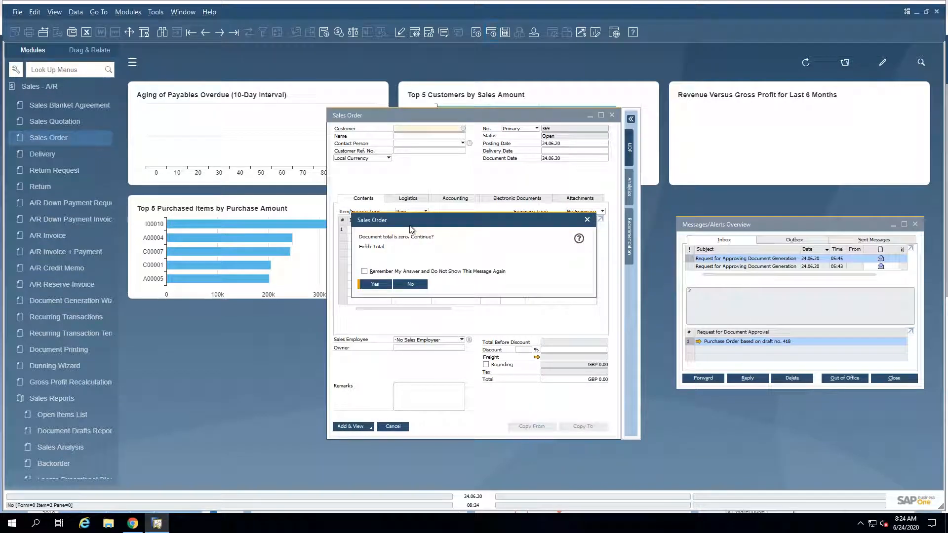
Step: Fill the Sales Order with Microchips as the customer and items A00001 and A00002 on the first two lines
left_click(463, 129)
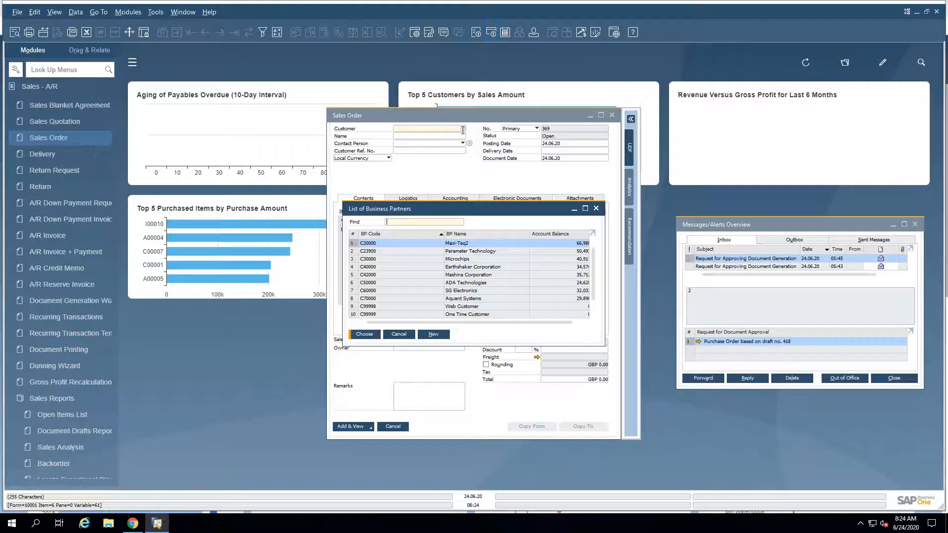
left_click(383, 262)
key("Return")
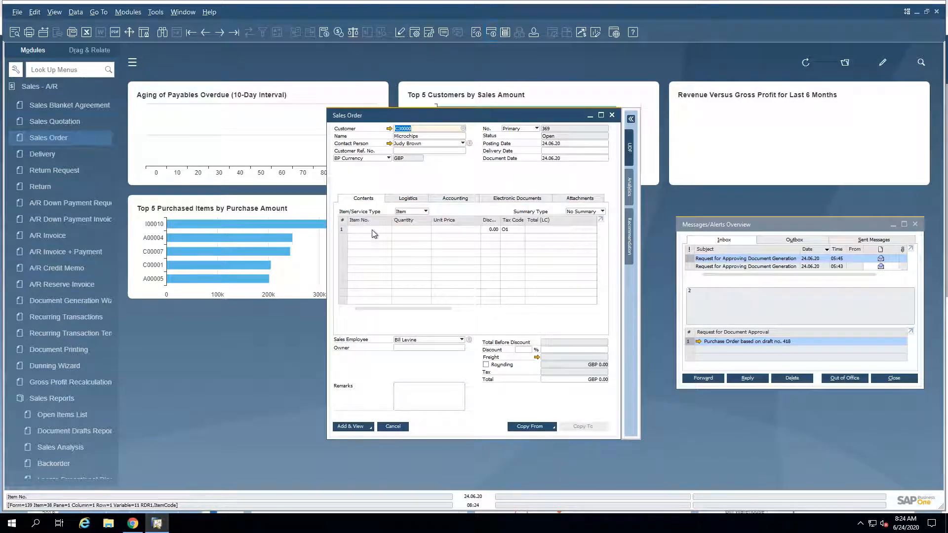
key("Tab")
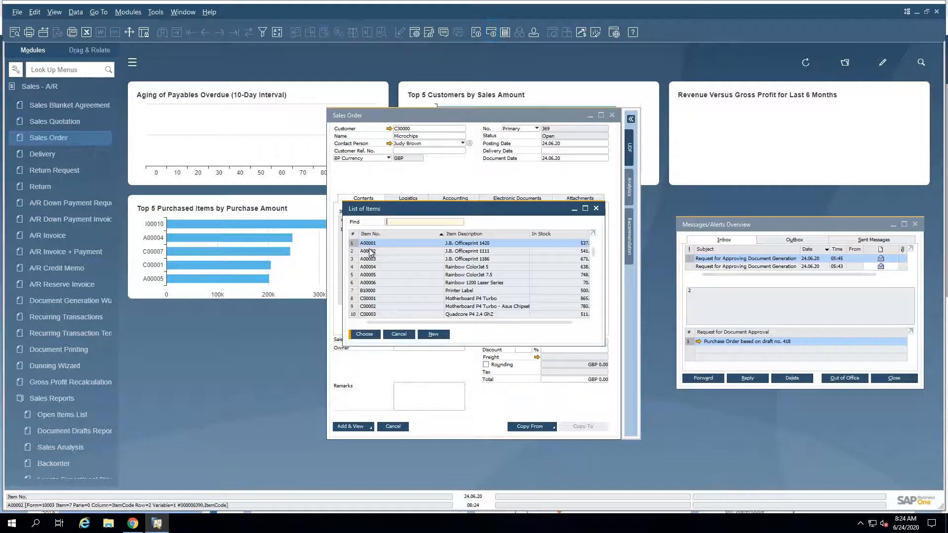
left_click(371, 251, "ctrl")
key("Return")
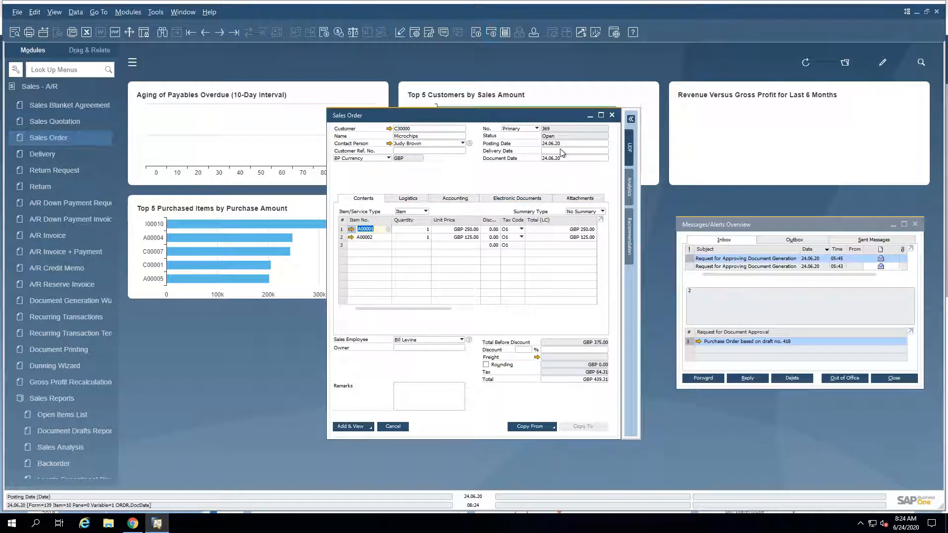
Step: Set the Sales Order's delivery date to 24.06.20 and save the document with Add & View
left_click(557, 151)
type("t")
key("Tab")
left_click(381, 285)
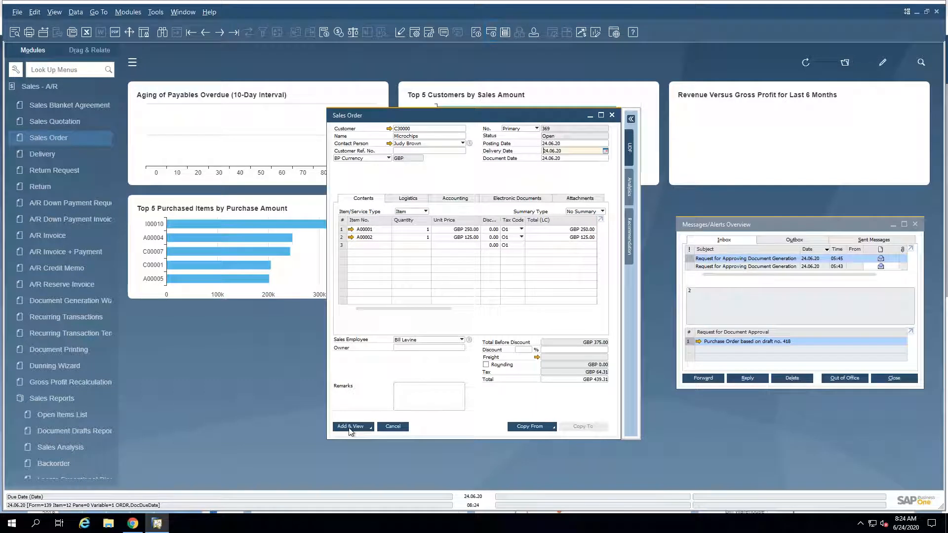
key("Tab")
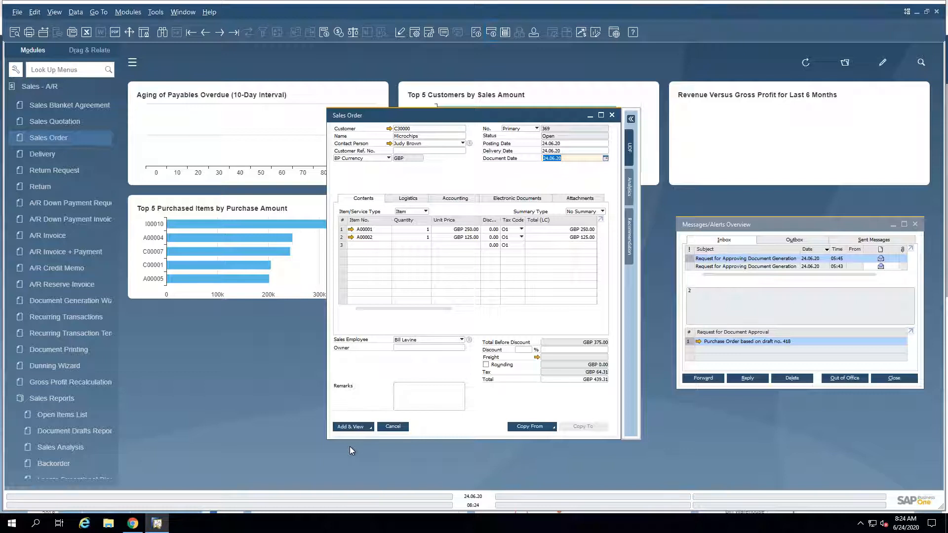
left_click(350, 427)
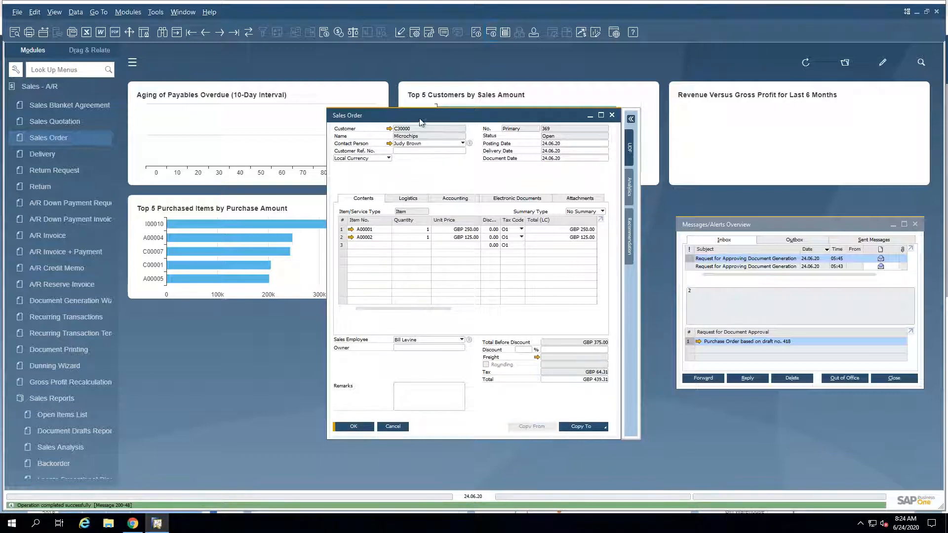
Step: Move the saved order window aside, start another blank Sales Order and try its add options
left_click_drag(424, 119, 352, 115)
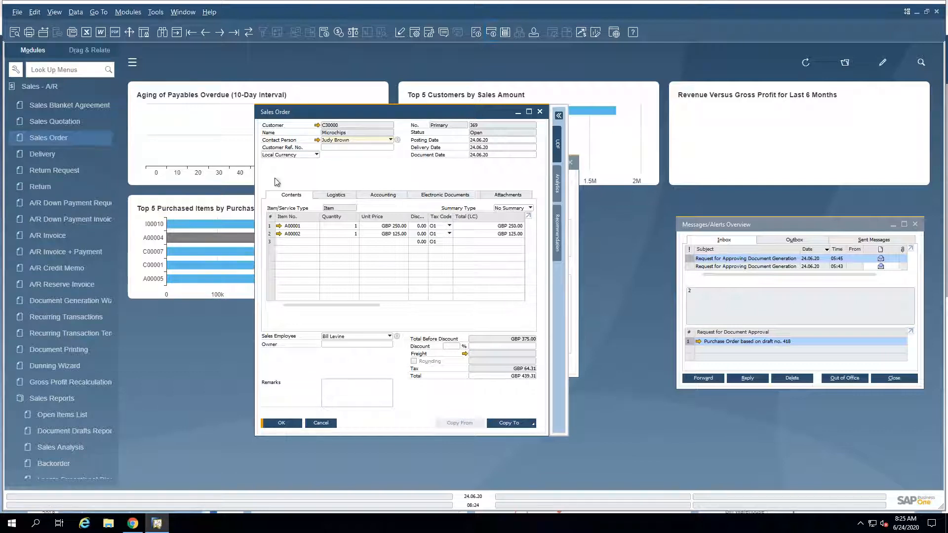
mouse_move(464, 4)
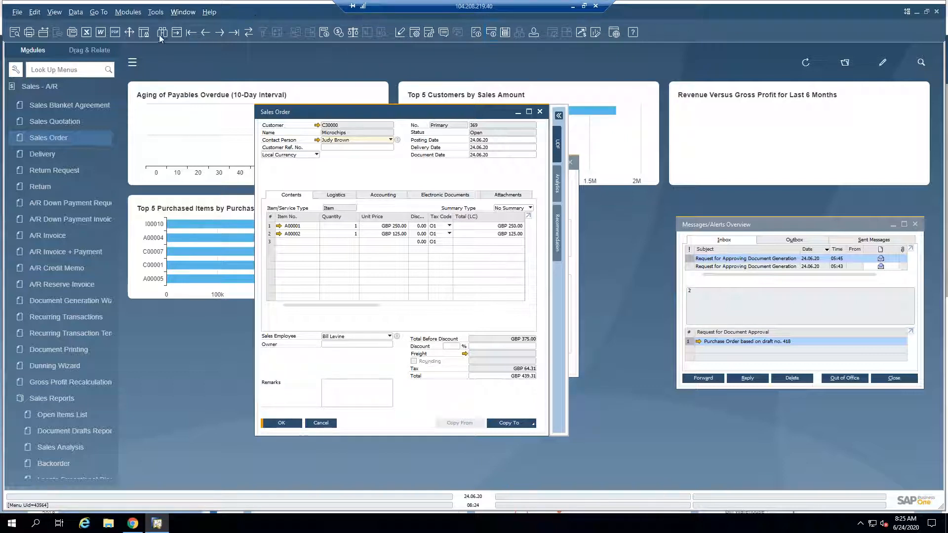
left_click(177, 32)
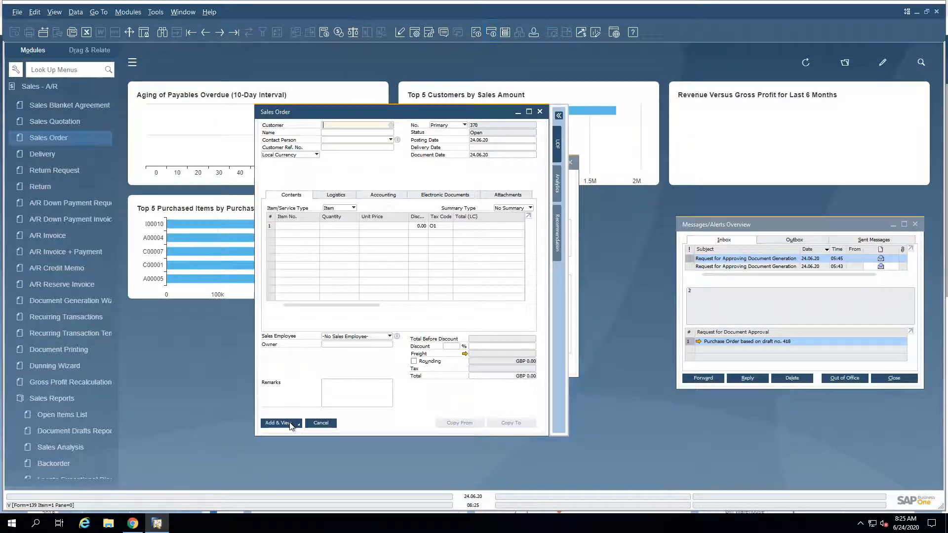
left_click(280, 423)
left_click(410, 284)
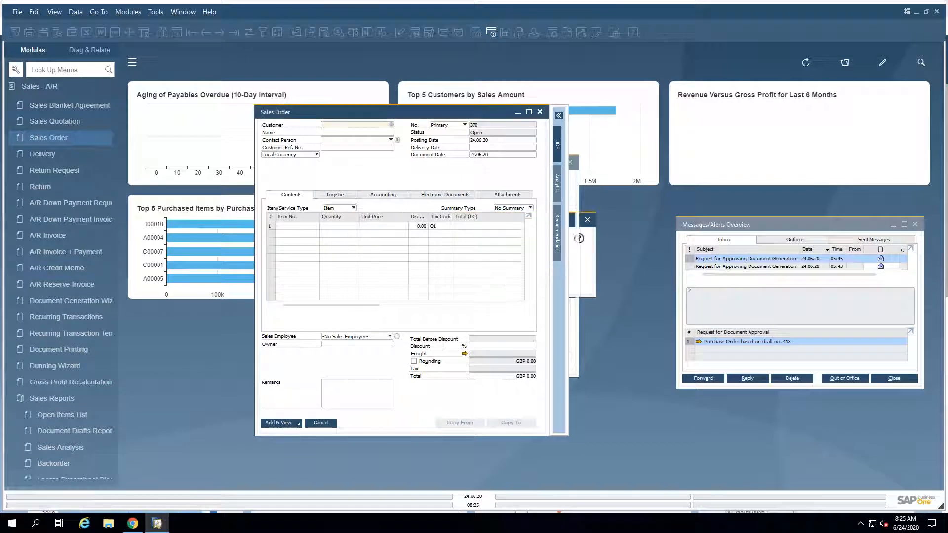
left_click(298, 424)
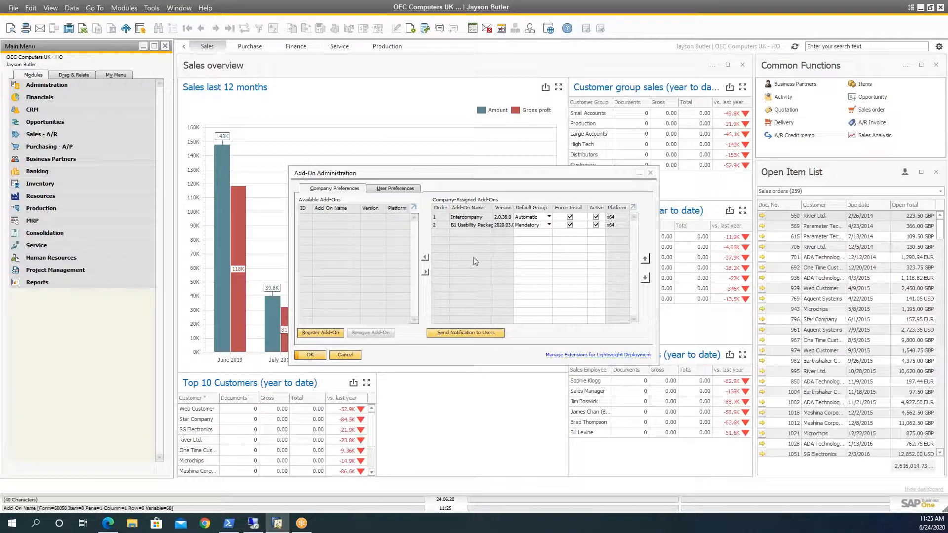
Step: Return to the highlights PDF and advance to the Enhanced Open Items List Report slide
left_click(108, 523)
scroll(262, 371, "down", 7)
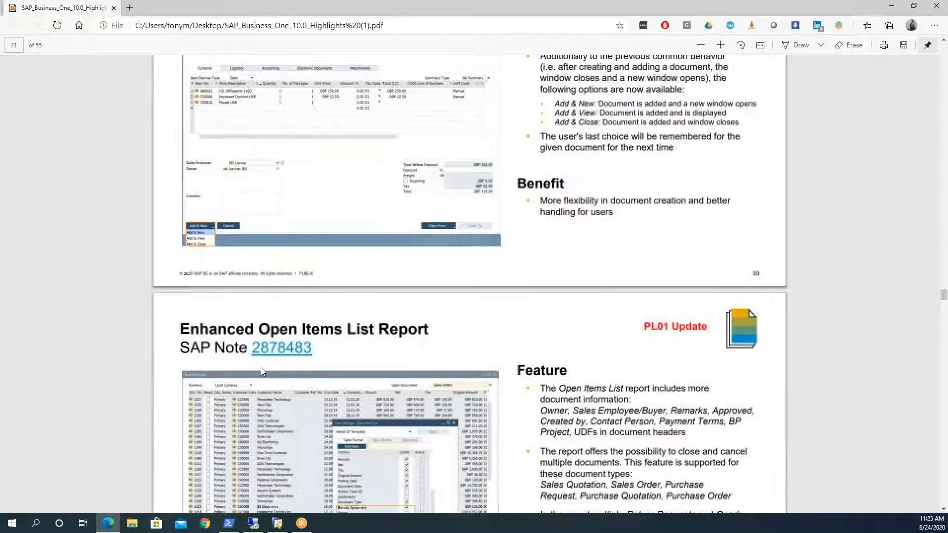
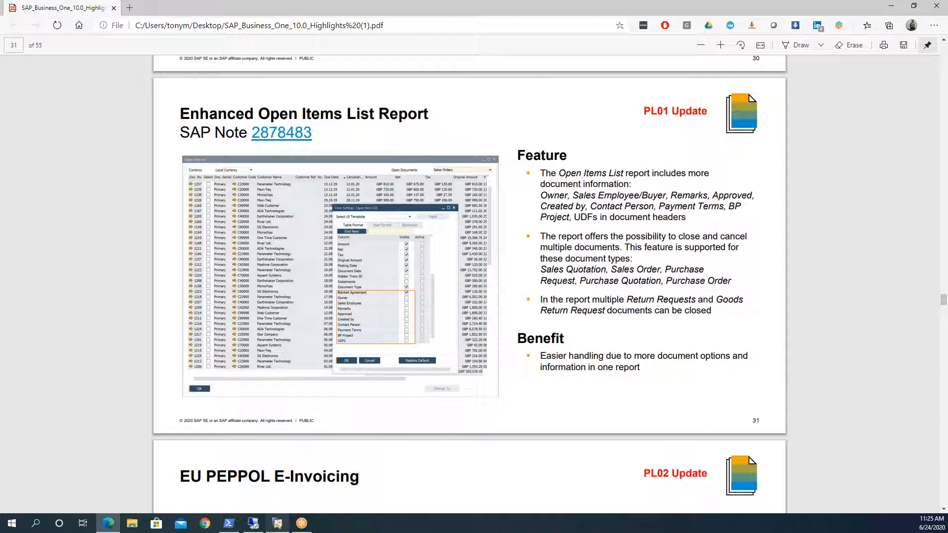
Step: Switch to the remote SAP Business One session, dismiss the add options and open the Open Items List report maximized
left_click(253, 524)
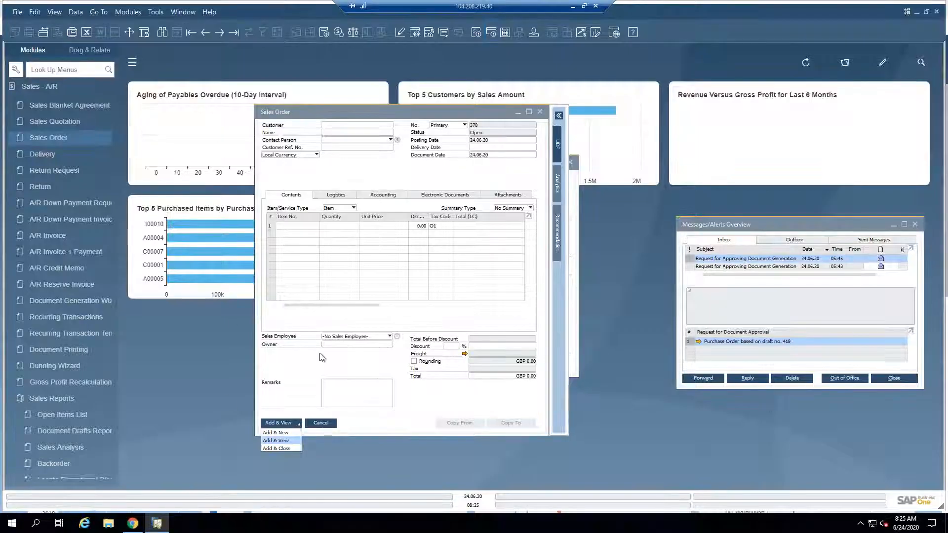
left_click(327, 430)
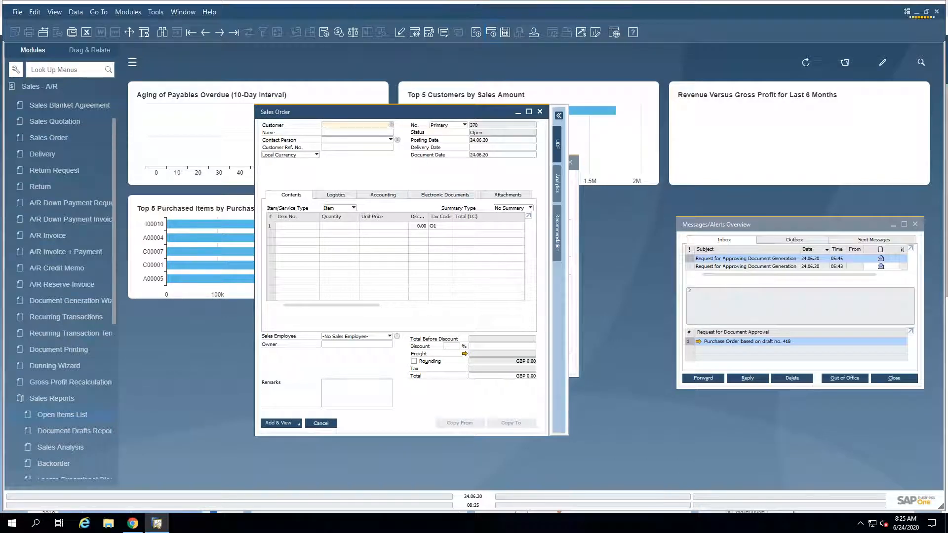
left_click(62, 415)
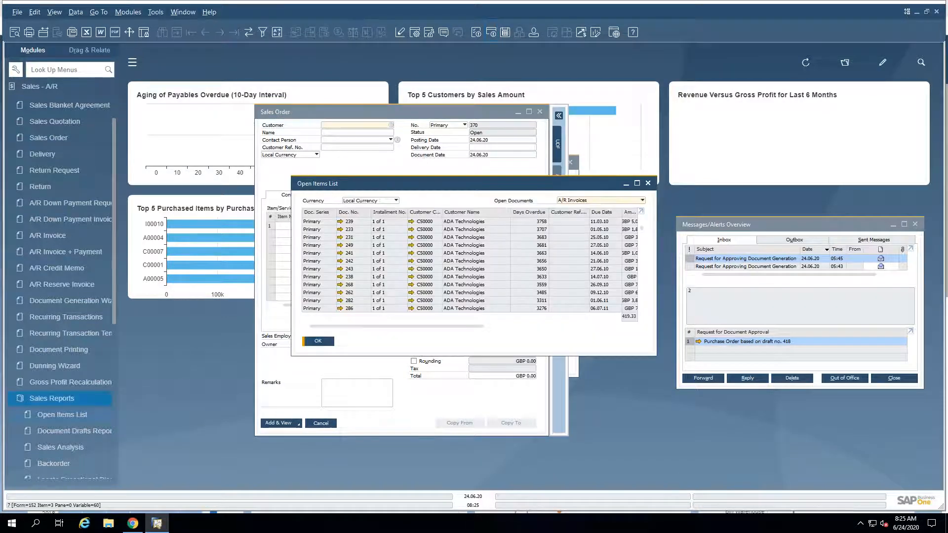
double_click(507, 184)
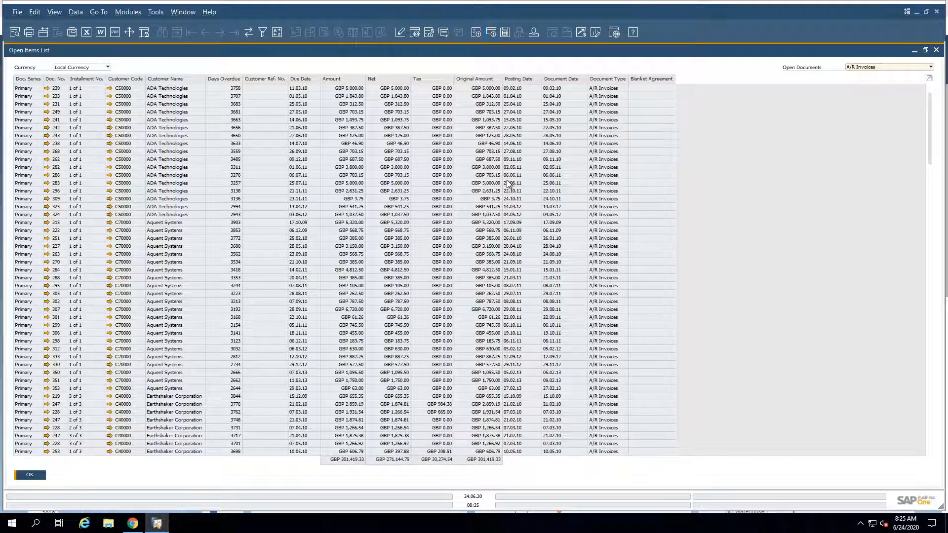
Step: Make the Owner, Created by, Payment Terms and BP Project columns visible in the Open Items List form settings
left_click(415, 34)
scroll(714, 301, "down", 4)
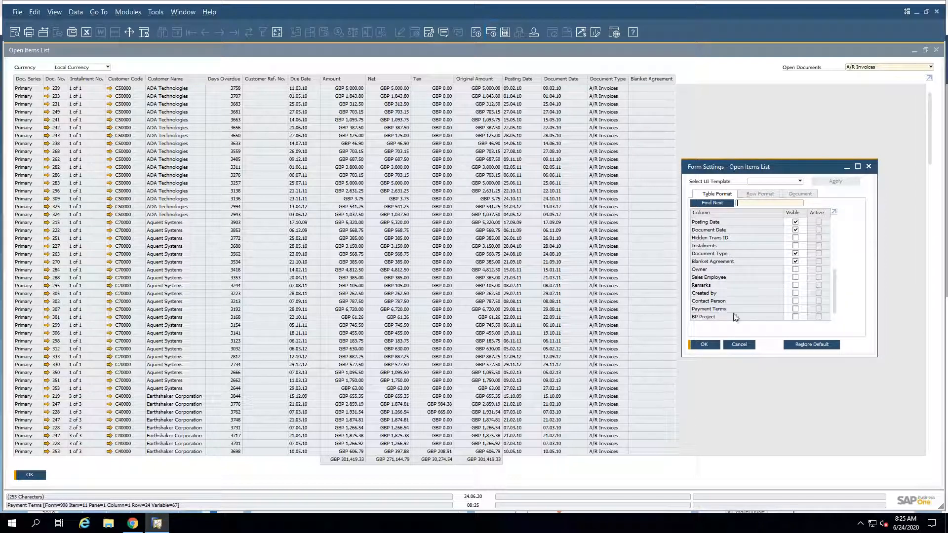
left_click(795, 309)
left_click(795, 293)
left_click(795, 270)
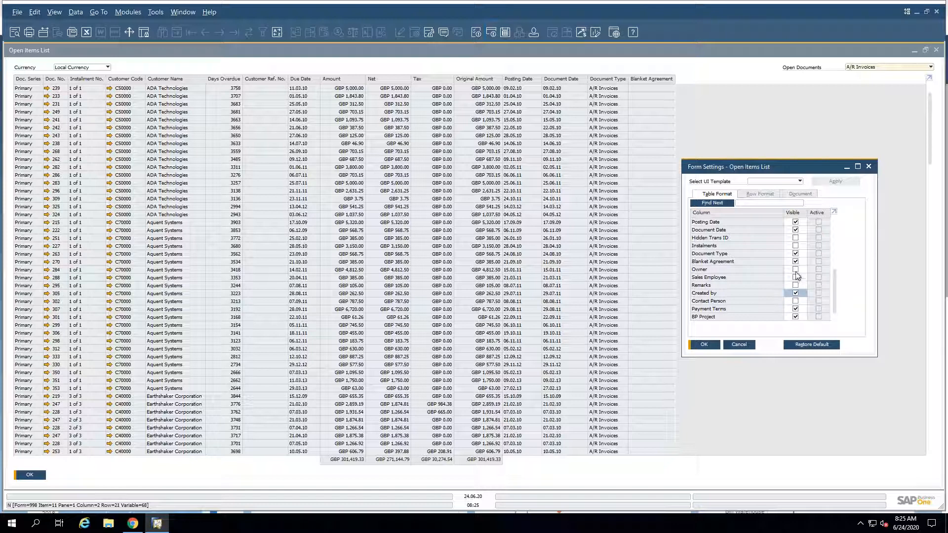
left_click(701, 346)
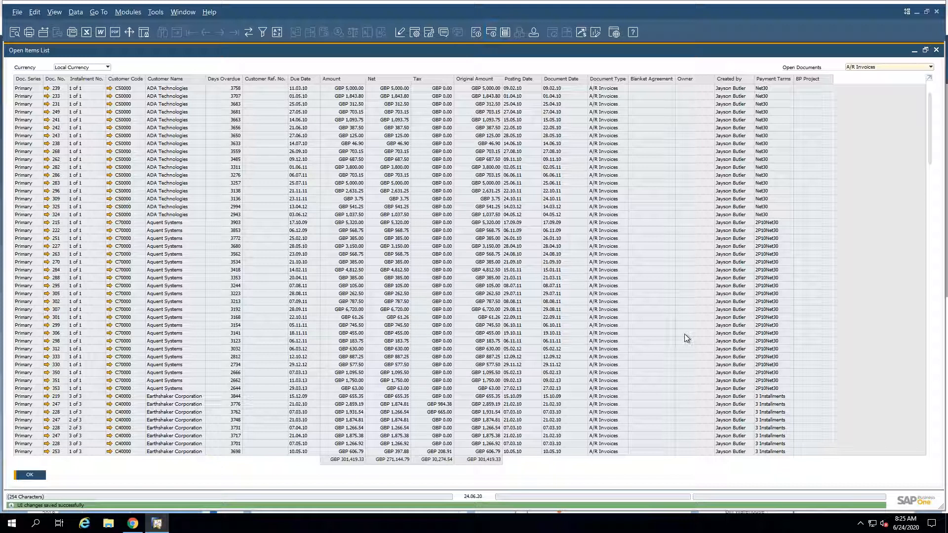
Step: Switch the report to Sales Orders and select four ADA Technologies orders and two Aquent Systems orders
left_click(861, 67)
left_click(859, 83)
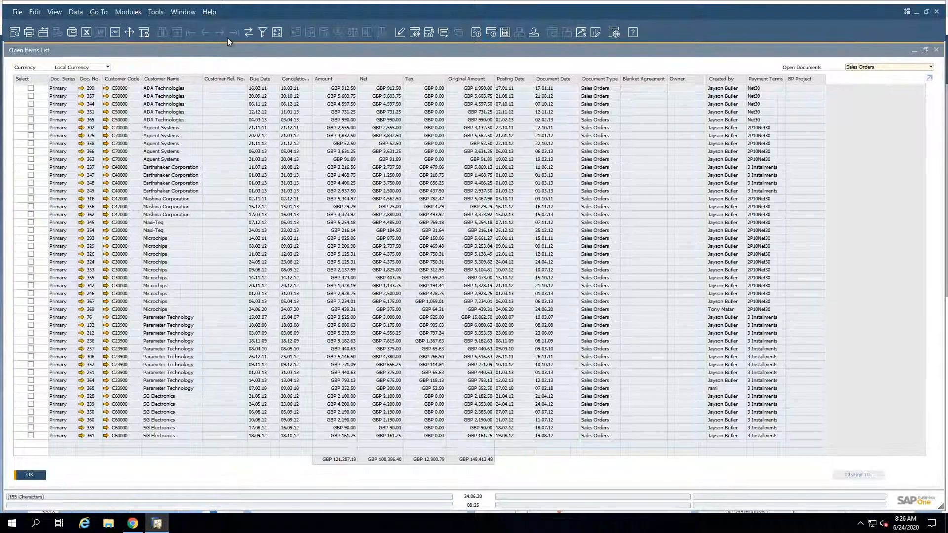
left_click(30, 89)
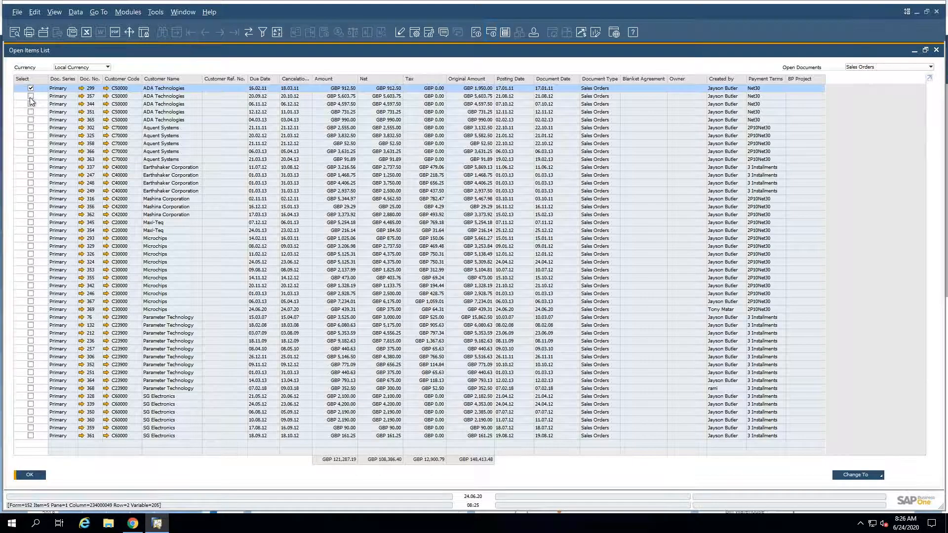
left_click(30, 97)
left_click(31, 104)
left_click(30, 120)
left_click(30, 128)
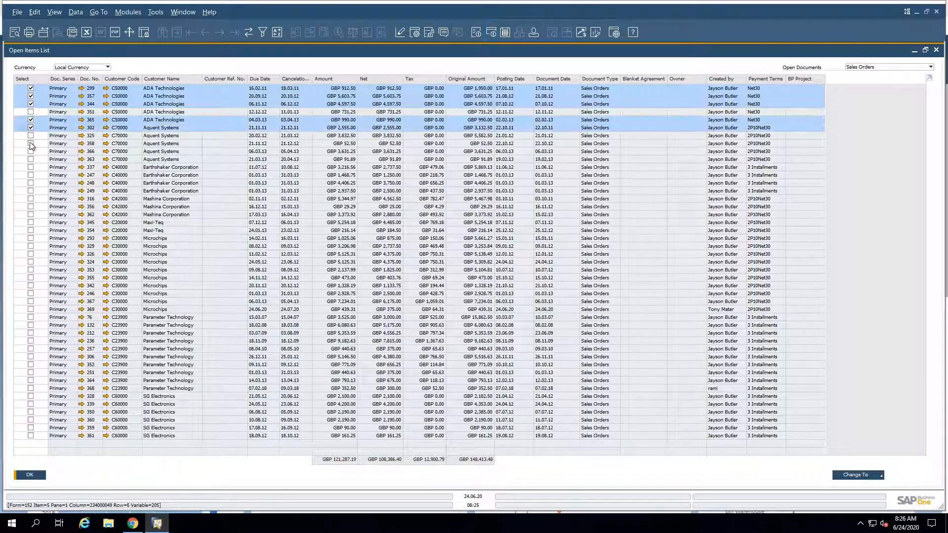
left_click(30, 144)
Step: Show the status change options for the selected orders and the list of open document types
left_click(851, 475)
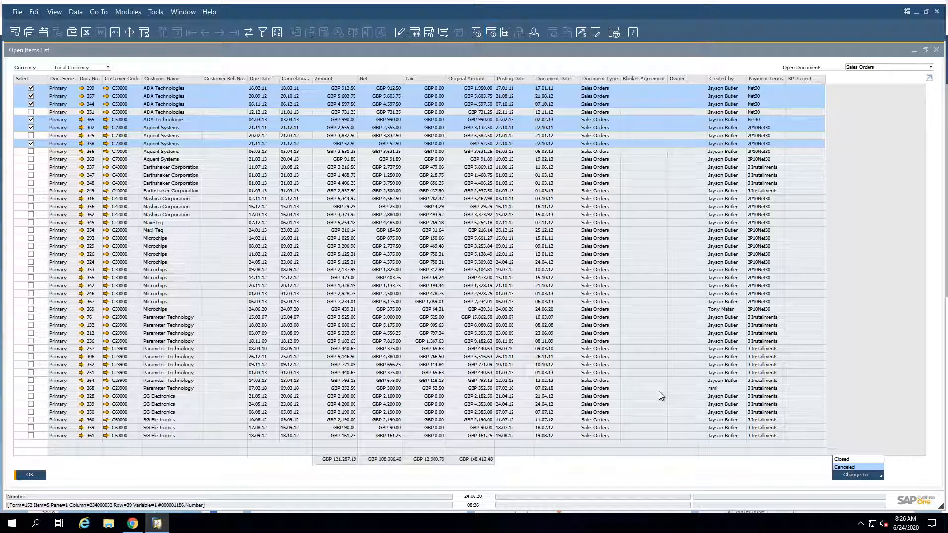
left_click(873, 69)
left_click(882, 70)
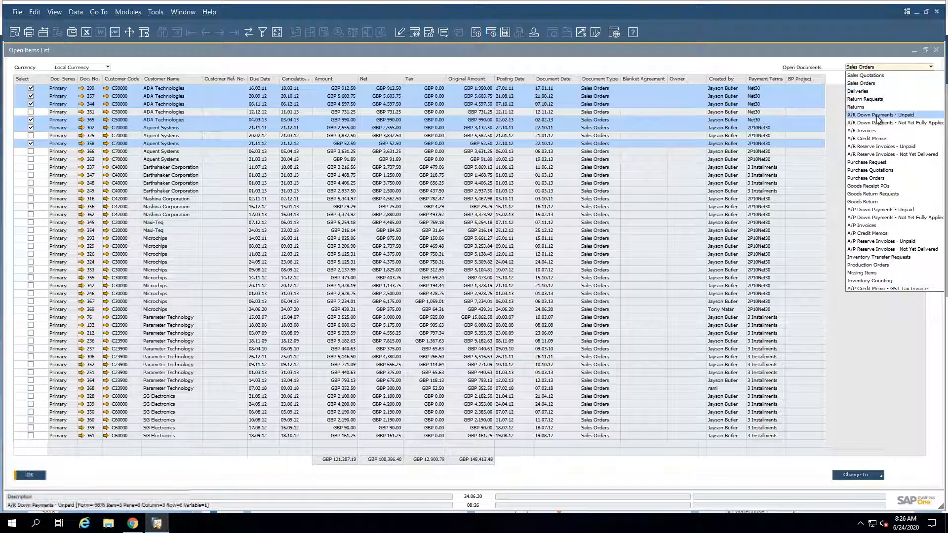
Step: Return to the highlights PDF and review the Sales, Purchasing and Service slides, advancing to Interactive Gantt Chart
mouse_move(592, 13)
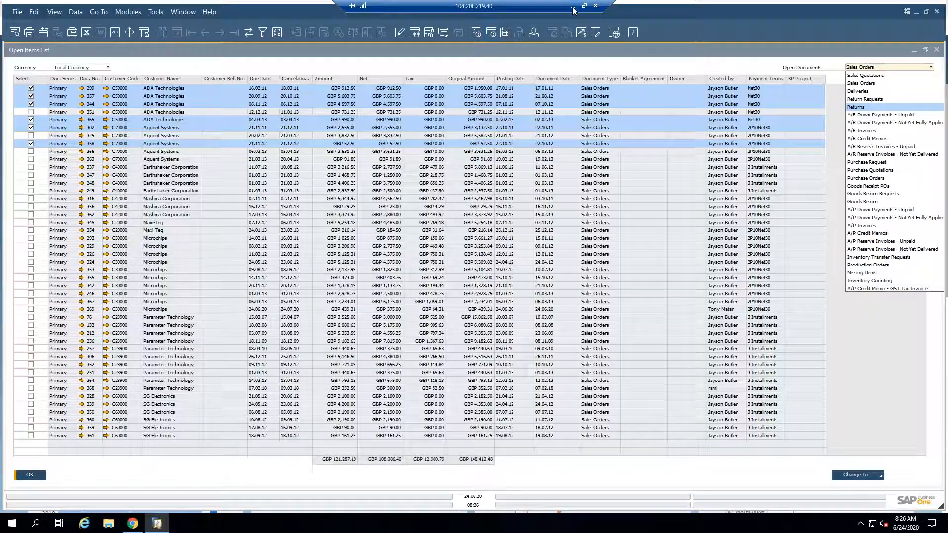
left_click(574, 7)
scroll(523, 354, "down", 4)
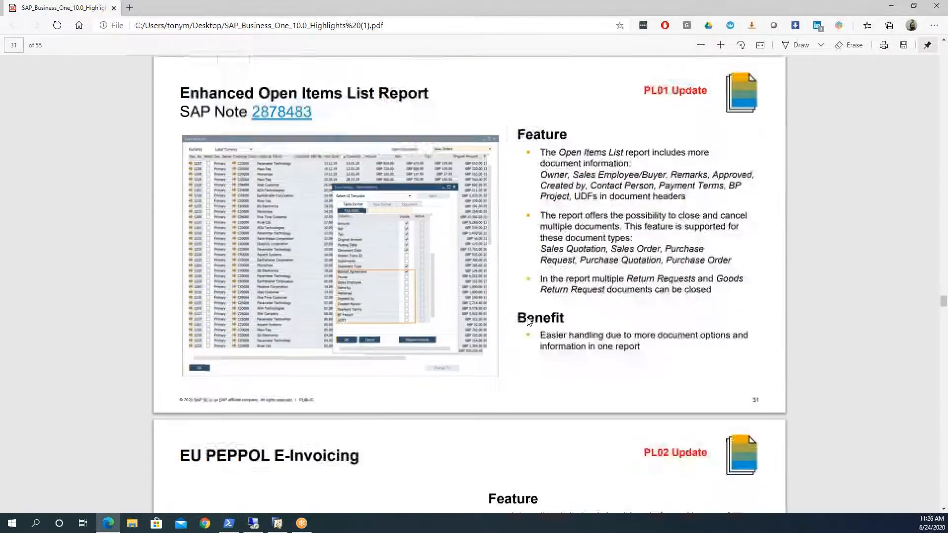
scroll(523, 354, "down", 10)
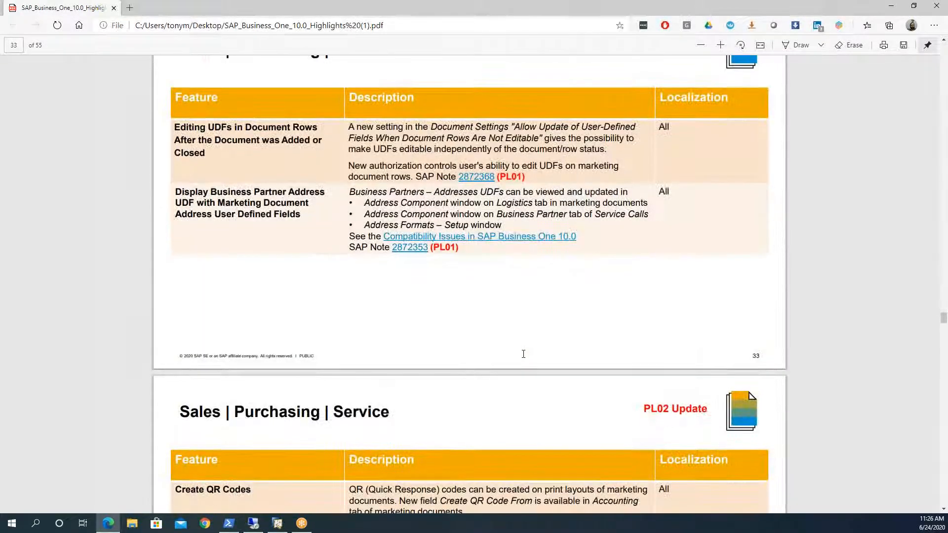
scroll(514, 341, "up", 1)
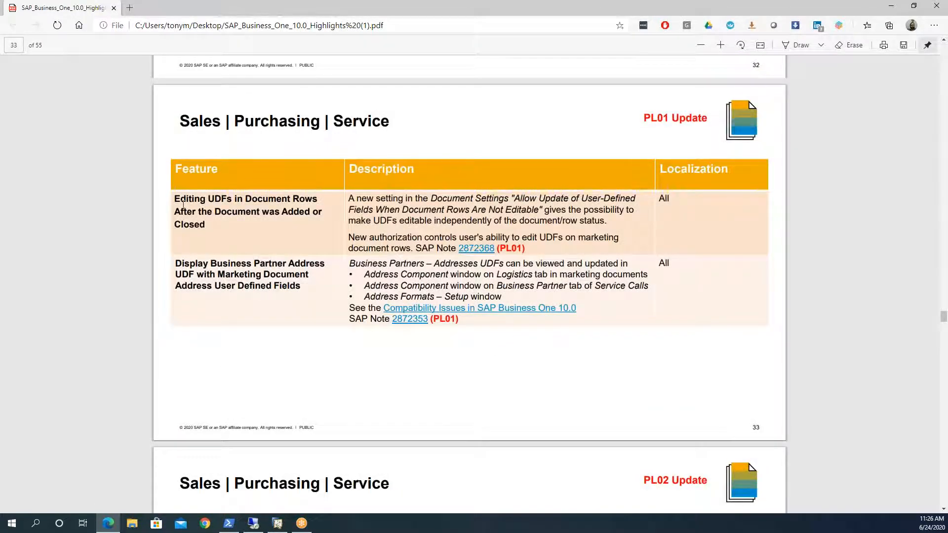
left_click_drag(175, 199, 239, 230)
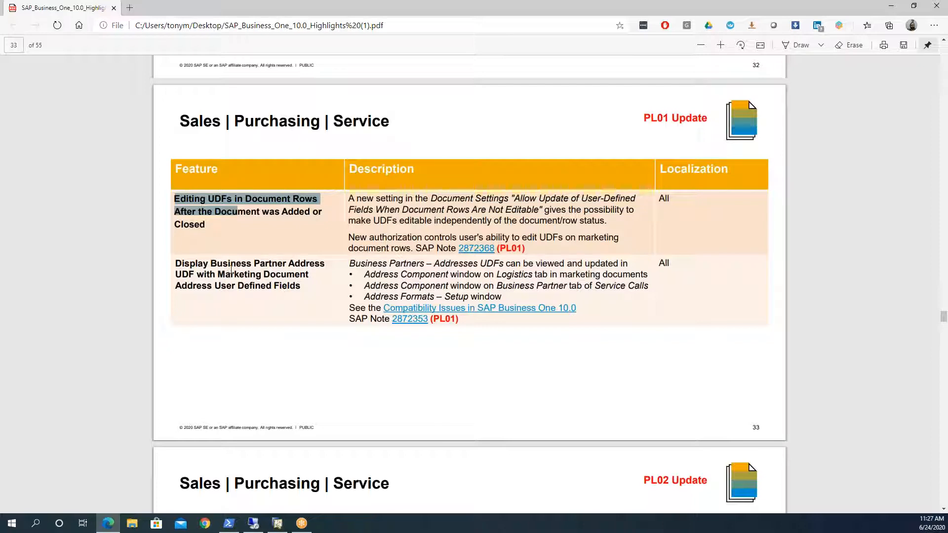
scroll(233, 268, "down", 5)
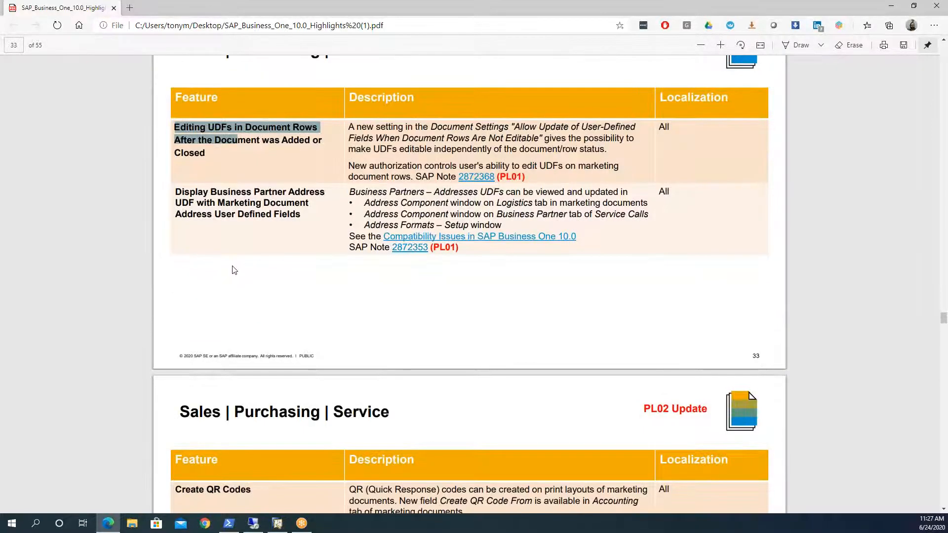
scroll(233, 269, "down", 10)
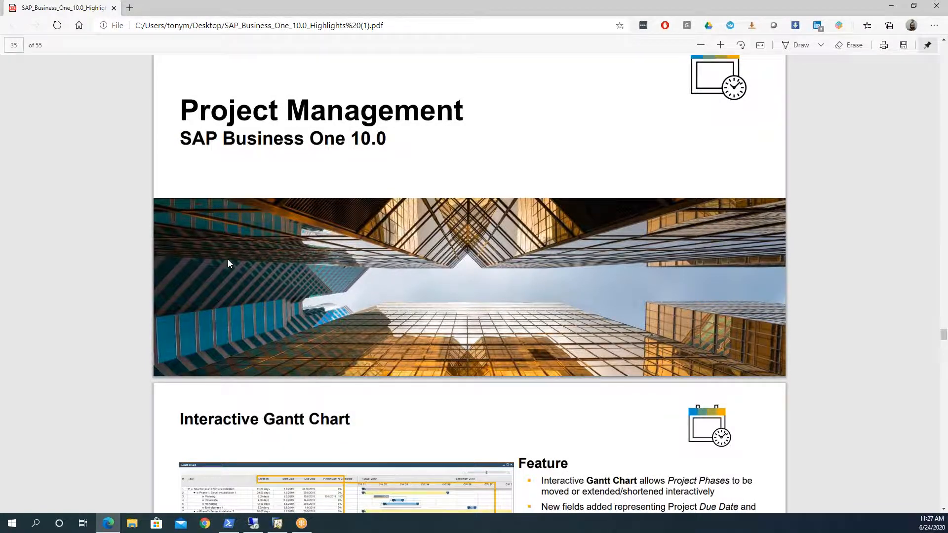
scroll(227, 263, "down", 3)
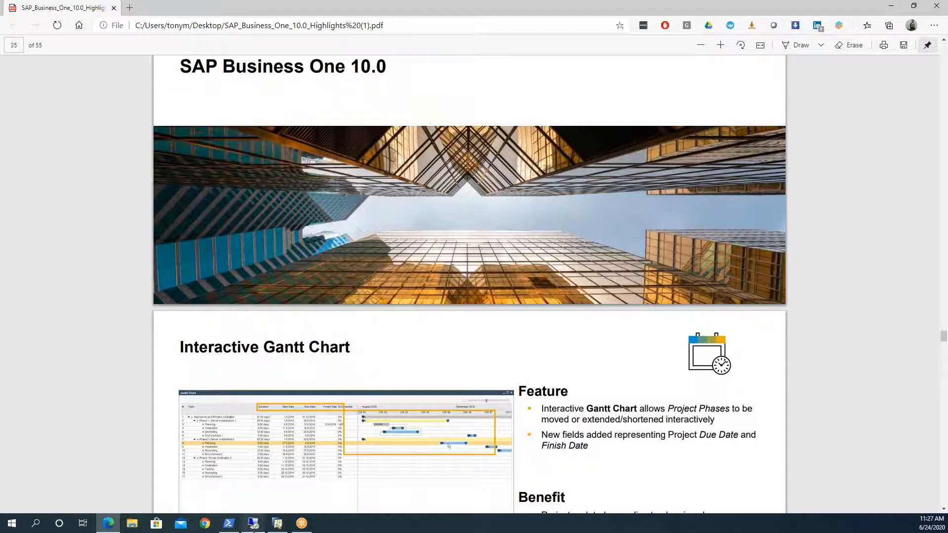
Step: Switch to the local SAP Business One client, dismiss Add-On Administration and open the Project Management module's Project form
left_click(277, 519)
left_click(57, 270)
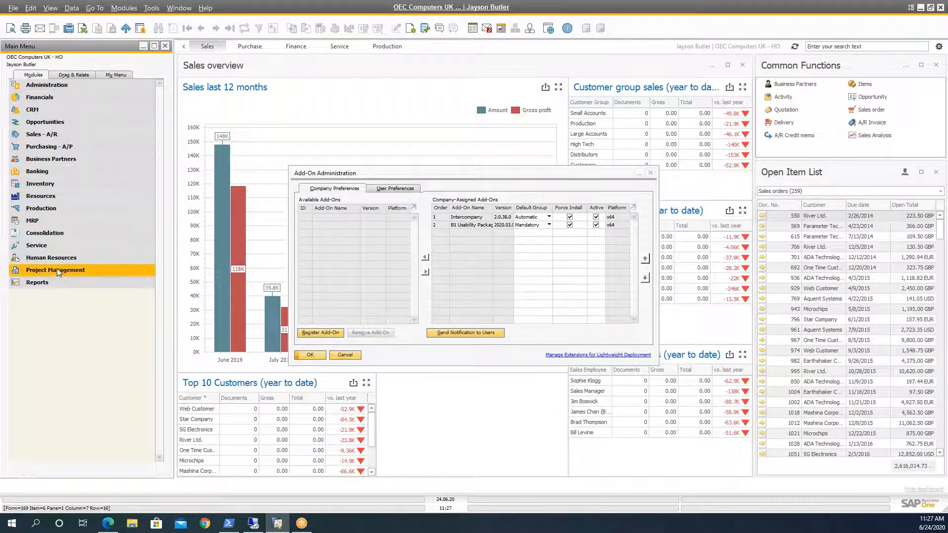
left_click(343, 355)
left_click(343, 355)
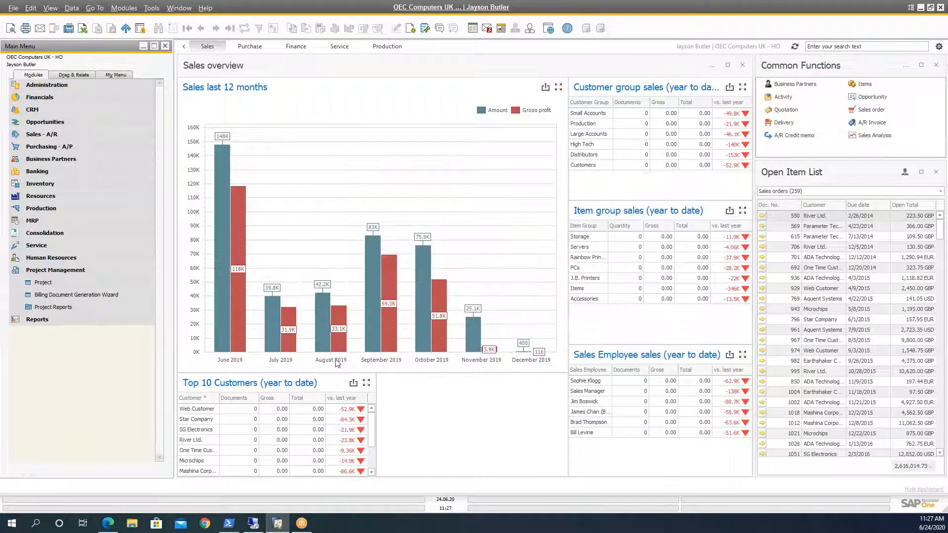
left_click(43, 282)
Step: Maximize the Project form and browse to the Servers & Printer Installation project
double_click(262, 97)
left_click(201, 28)
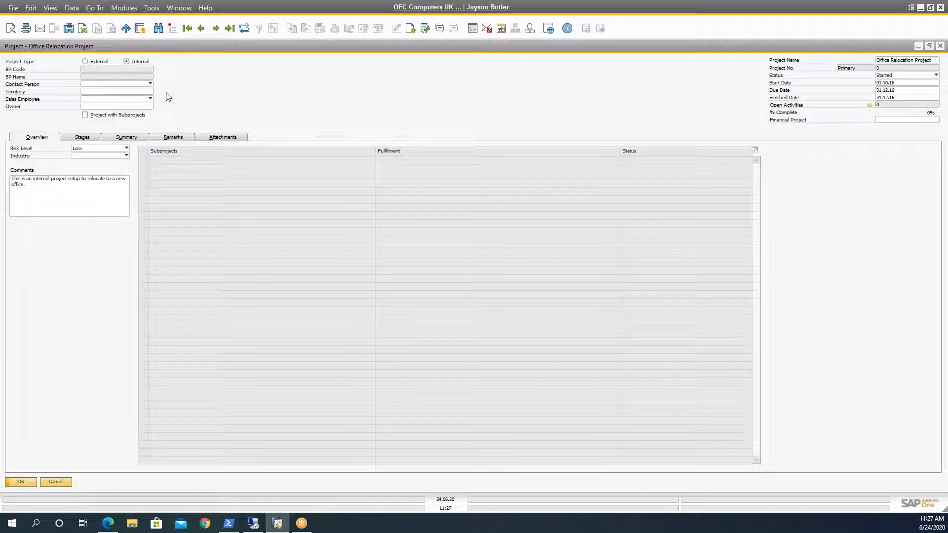
left_click(200, 29)
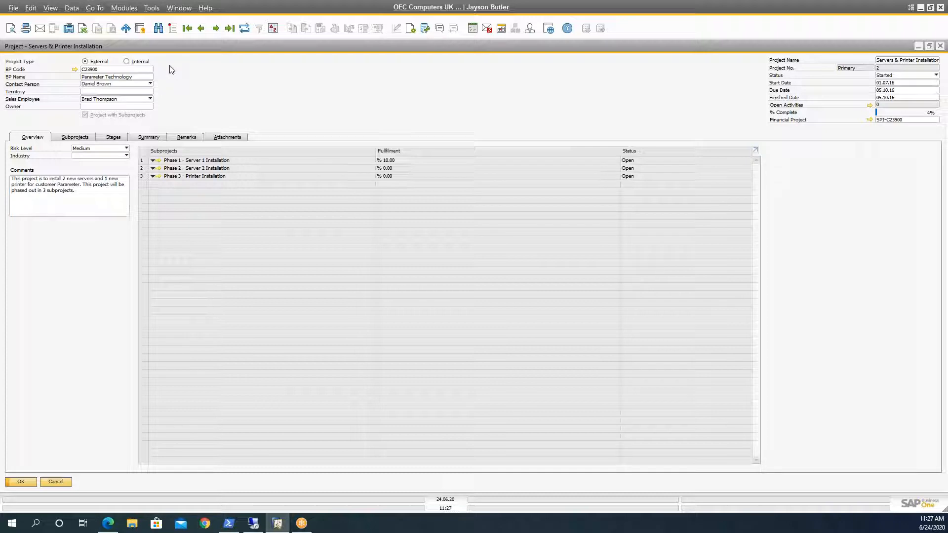
Step: Open the project's Gantt Chart and resize its window to show all three phases
right_click(172, 69)
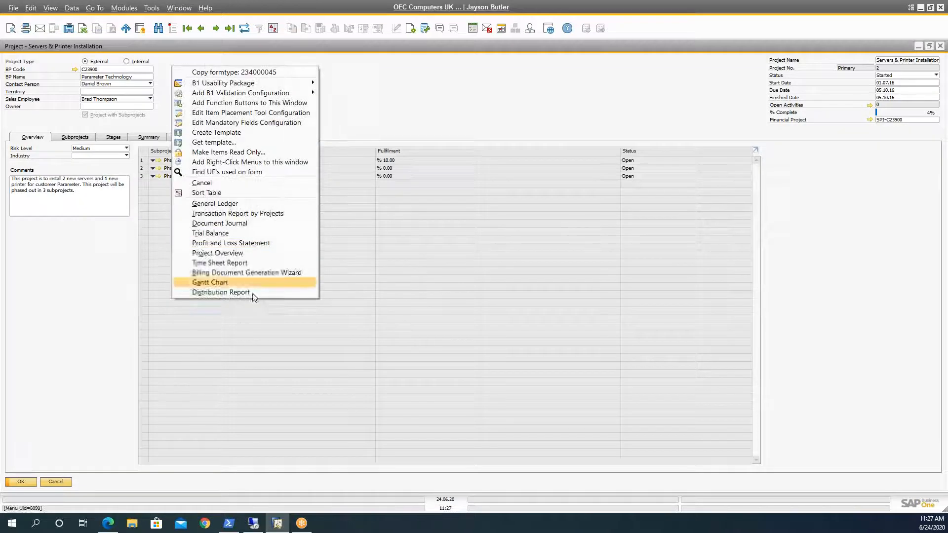
left_click(419, 64)
right_click(365, 104)
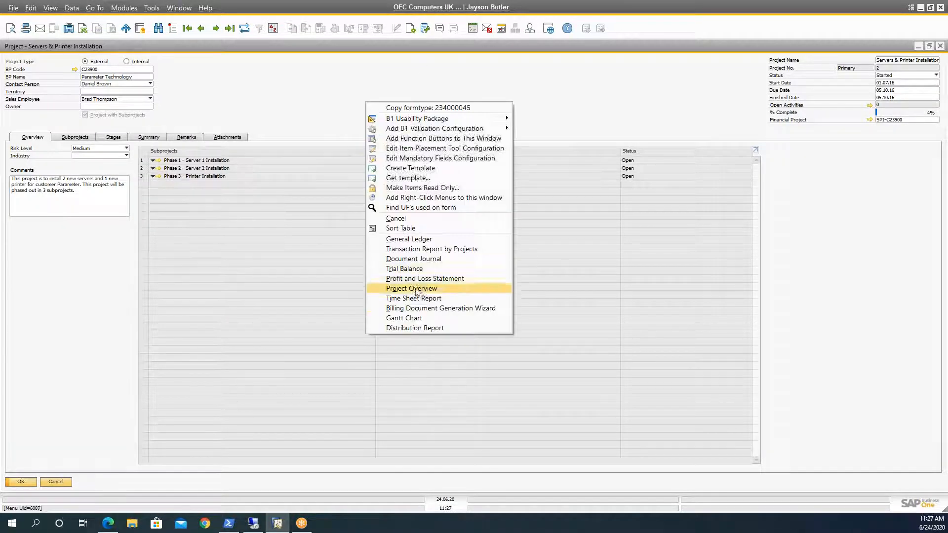
left_click(419, 318)
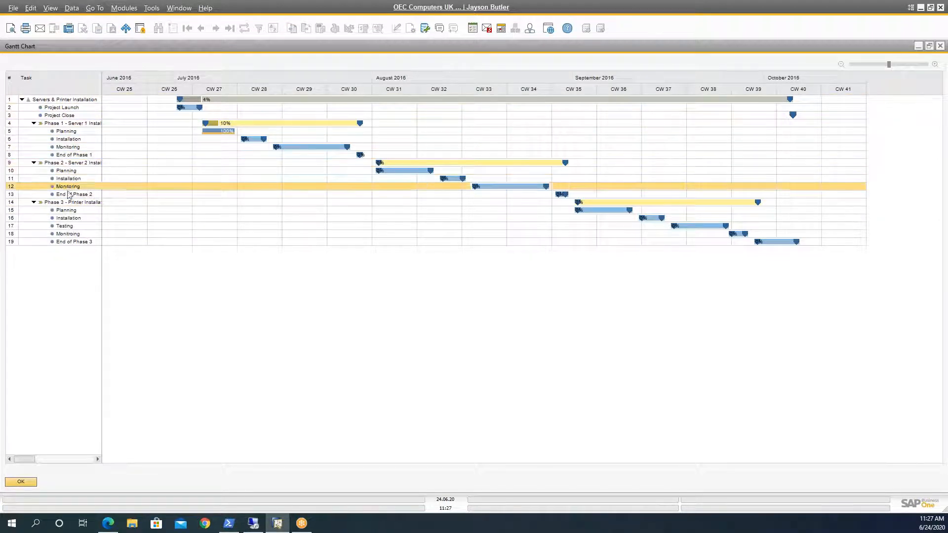
double_click(82, 47)
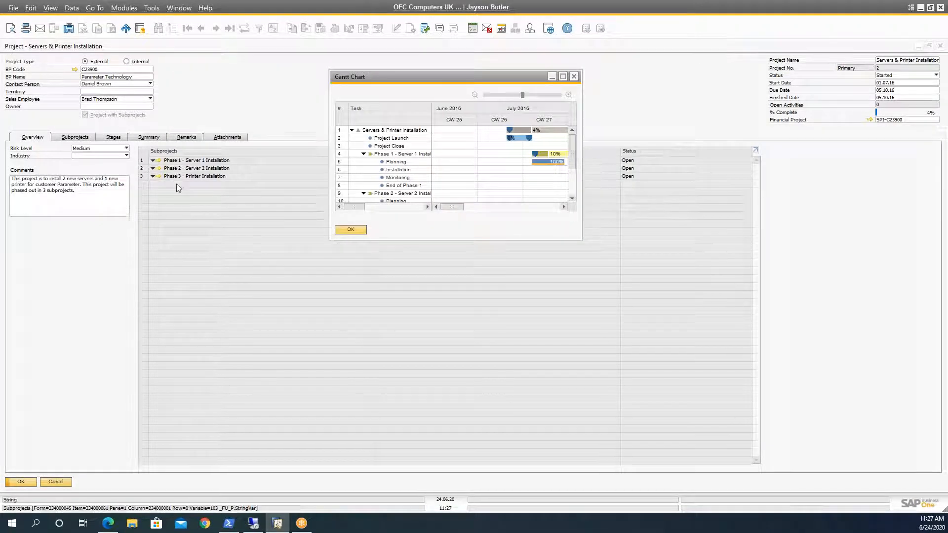
left_click_drag(581, 239, 842, 330)
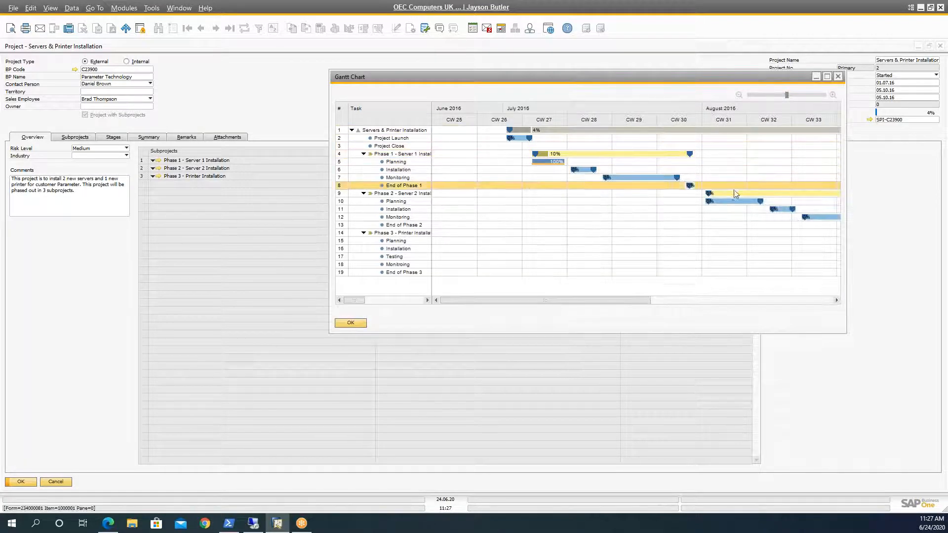
Step: Try extending Phase 2's Planning task in the Gantt Chart and discard the change
left_click_drag(761, 202, 782, 202)
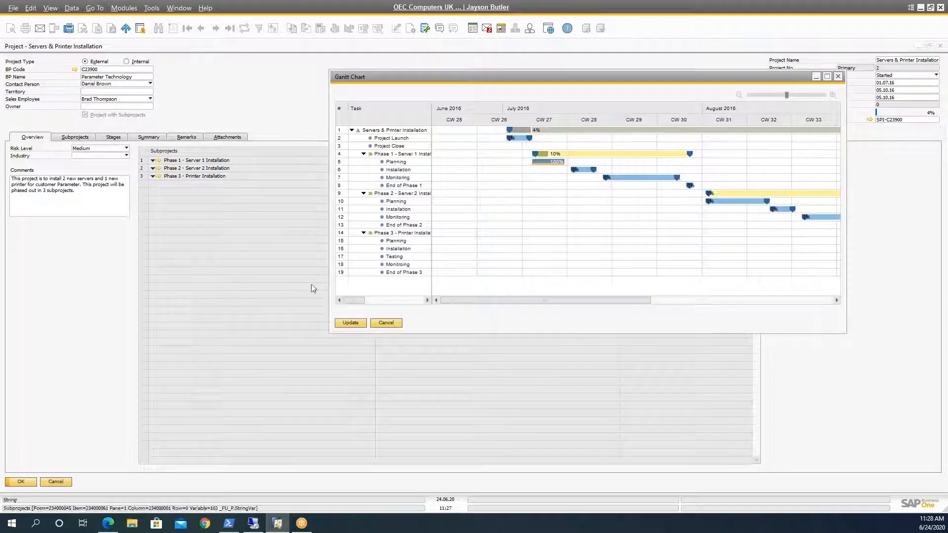
left_click(379, 324)
Step: View the project's subprojects and then its stages
right_click(324, 91)
left_click(203, 104)
left_click(70, 140)
left_click(114, 137)
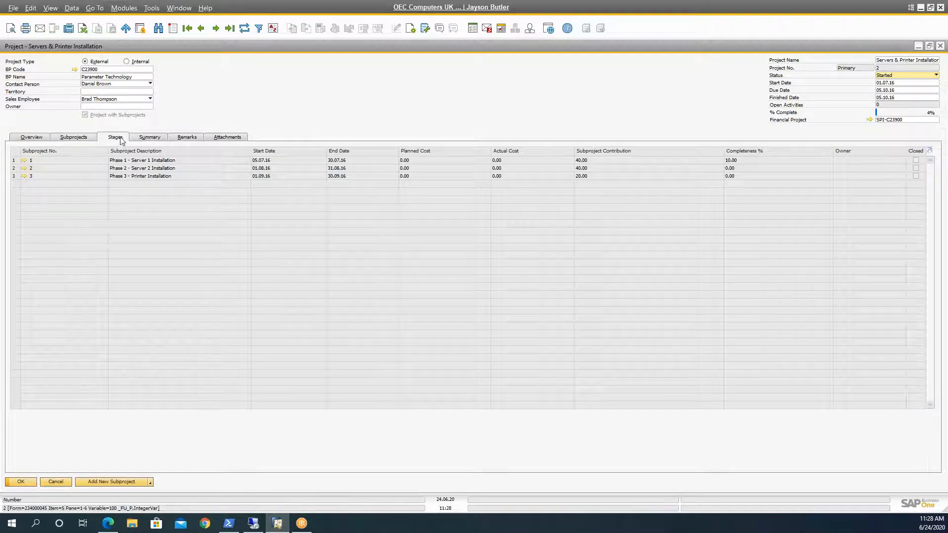
Step: Try shortening Phase 1's Monitoring task to 10 days in the project's Gantt Chart and discard the change
right_click(257, 80)
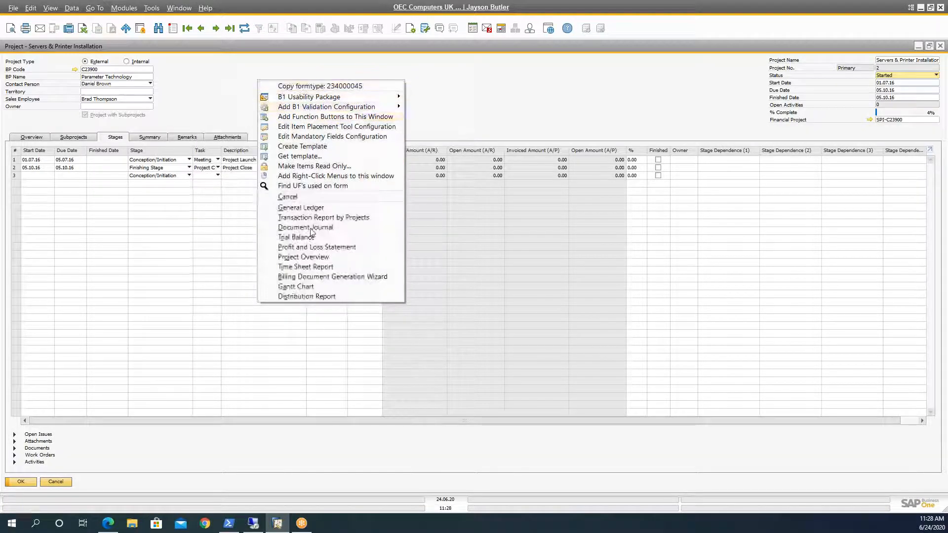
left_click(309, 286)
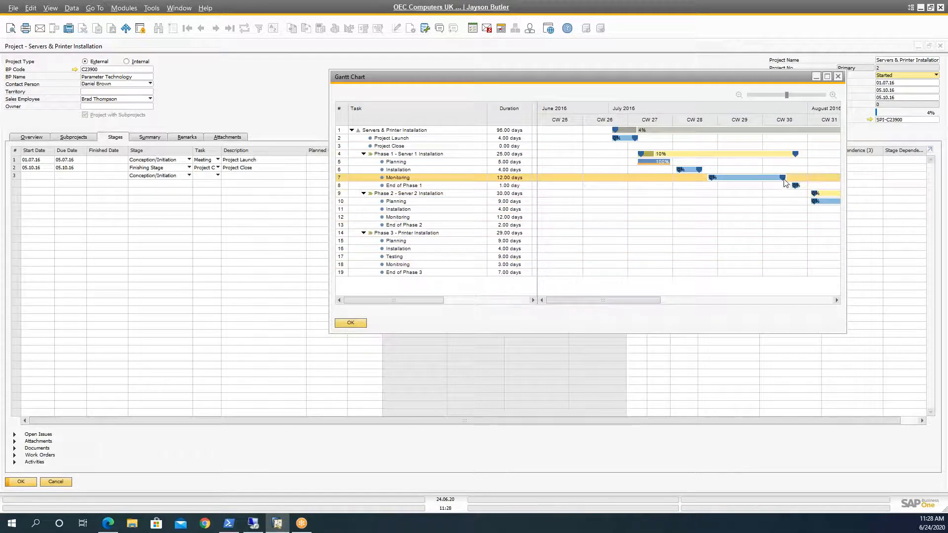
left_click_drag(782, 177, 769, 178)
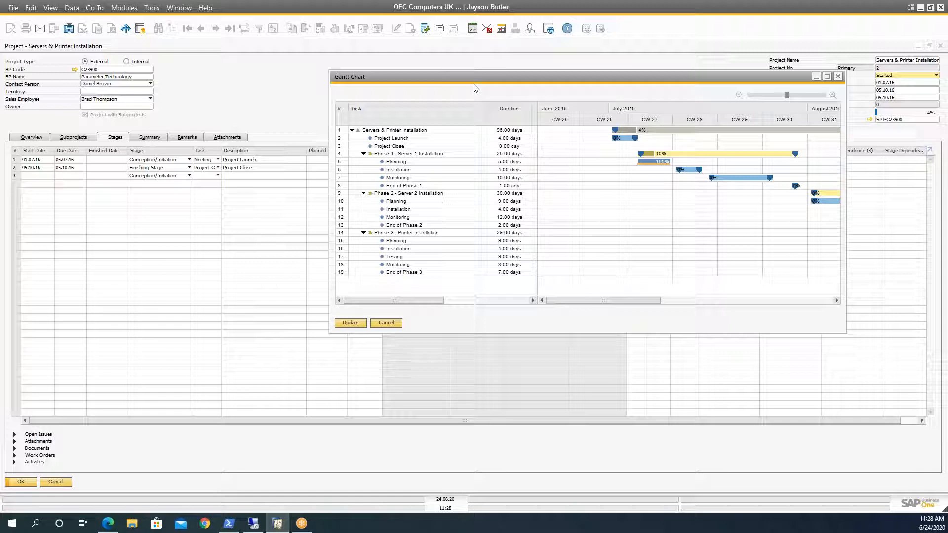
left_click_drag(471, 75, 424, 54)
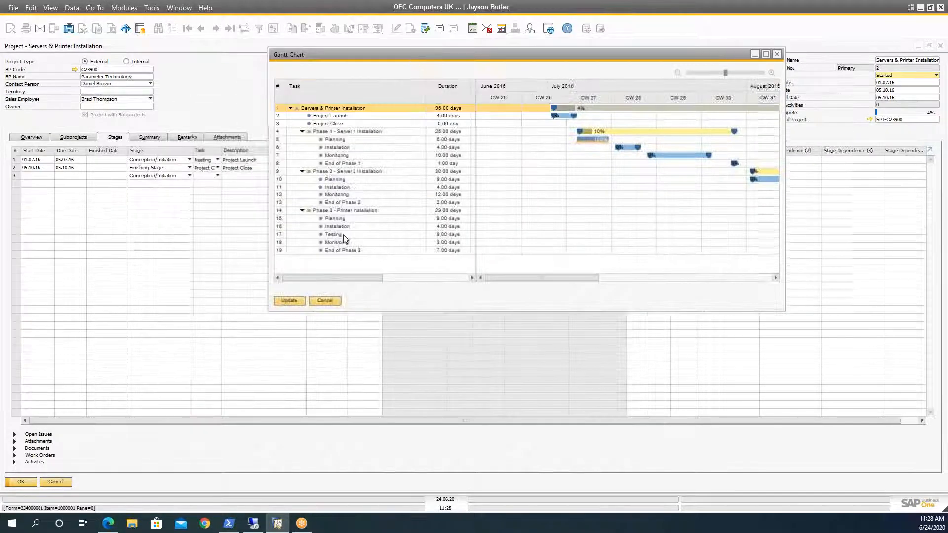
left_click(326, 302)
Step: Browse to the Office Relocation Project and shorten its Old office cleanup and handover task to 7 days in the Gantt Chart
left_click(228, 28)
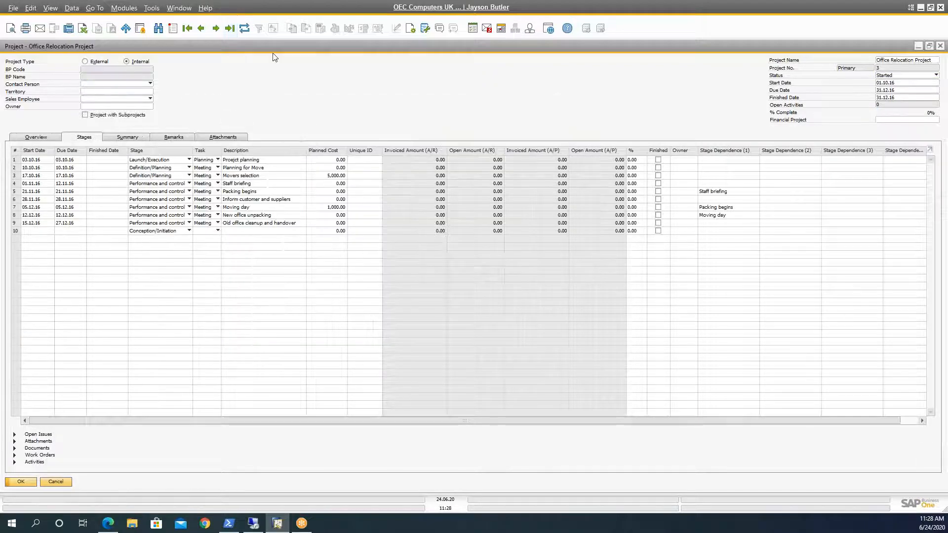
right_click(315, 77)
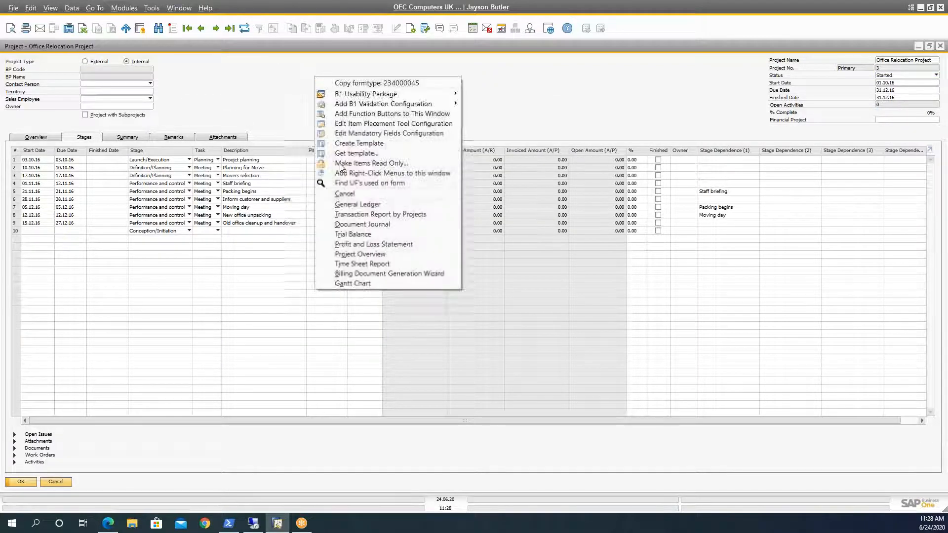
left_click(353, 284)
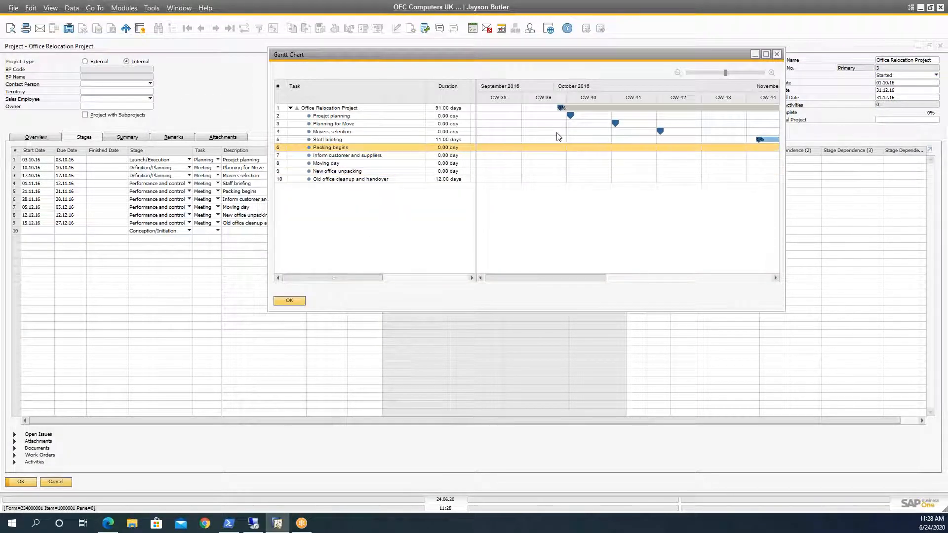
left_click_drag(603, 277, 751, 271)
left_click(642, 180)
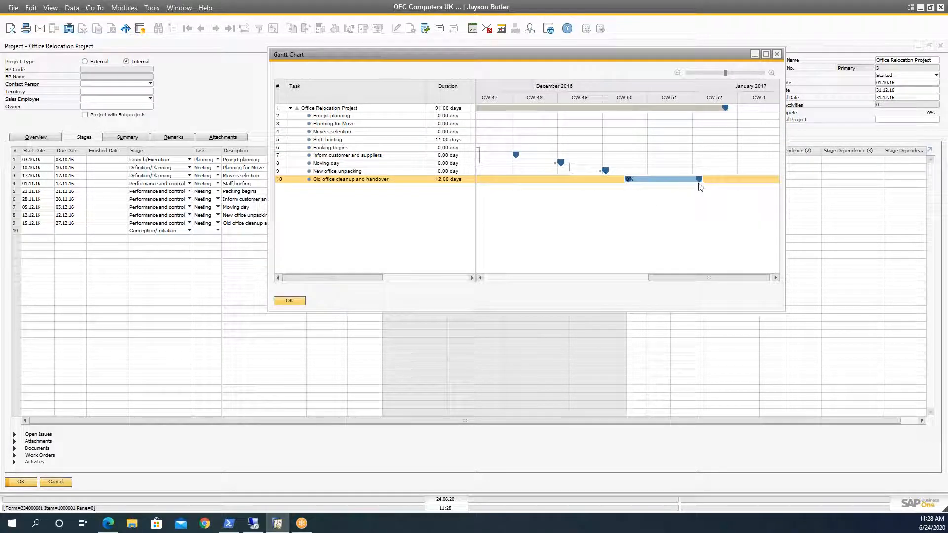
left_click_drag(701, 184, 665, 187)
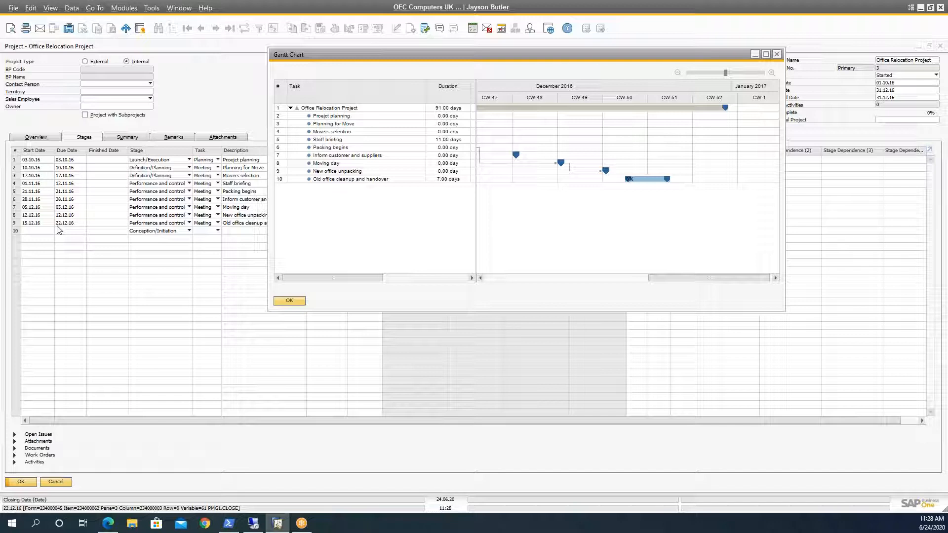
left_click(290, 301)
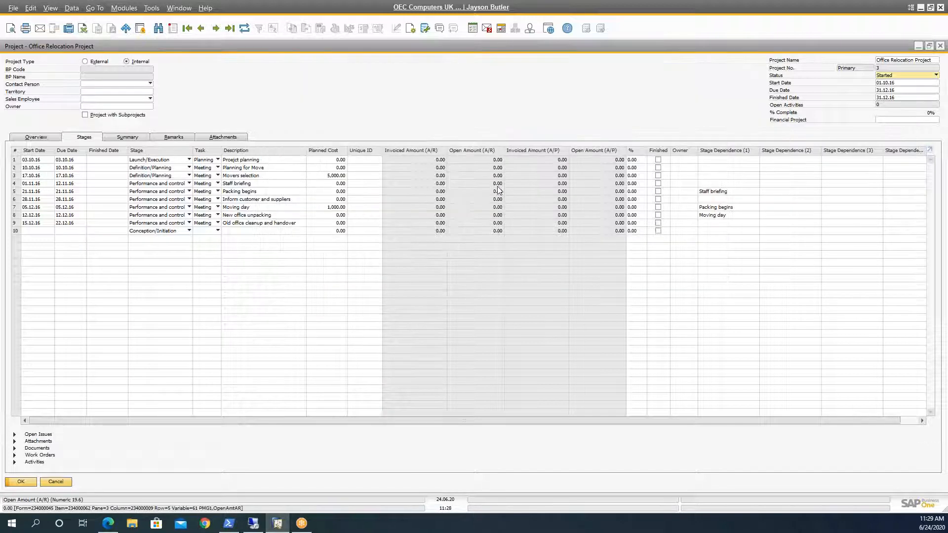
Step: Mark the project planning stage as finished and update the project
left_click(658, 160)
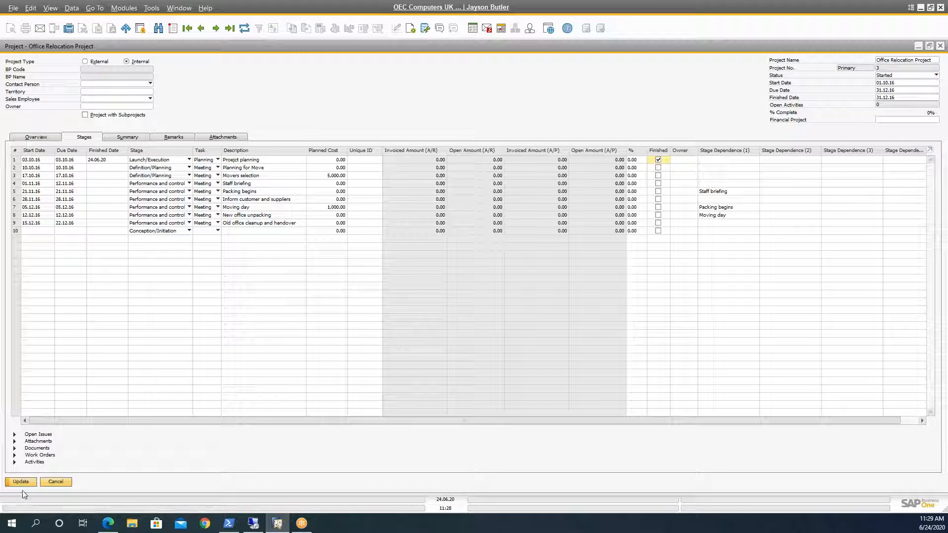
left_click(19, 482)
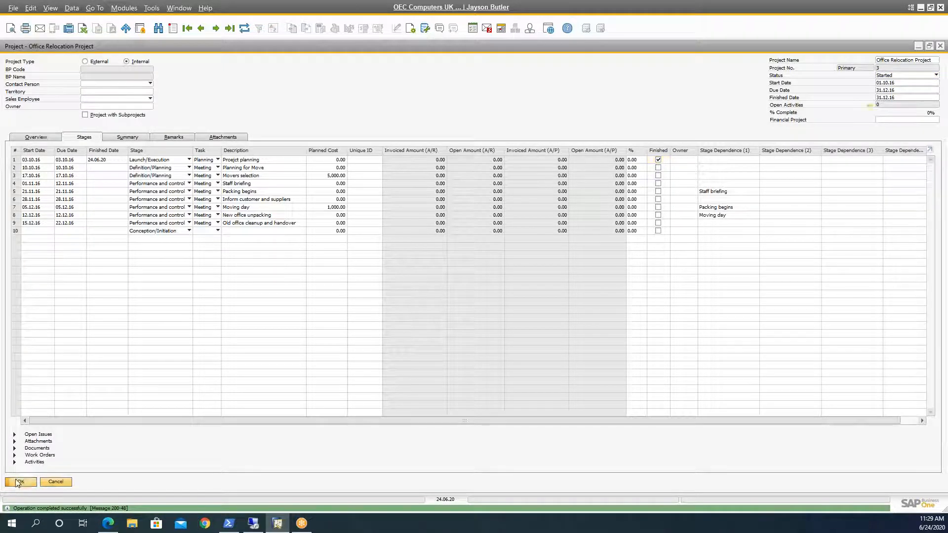
Step: Reopen the Gantt Chart and examine the relocation tasks, including the project planning task, then close it
right_click(312, 116)
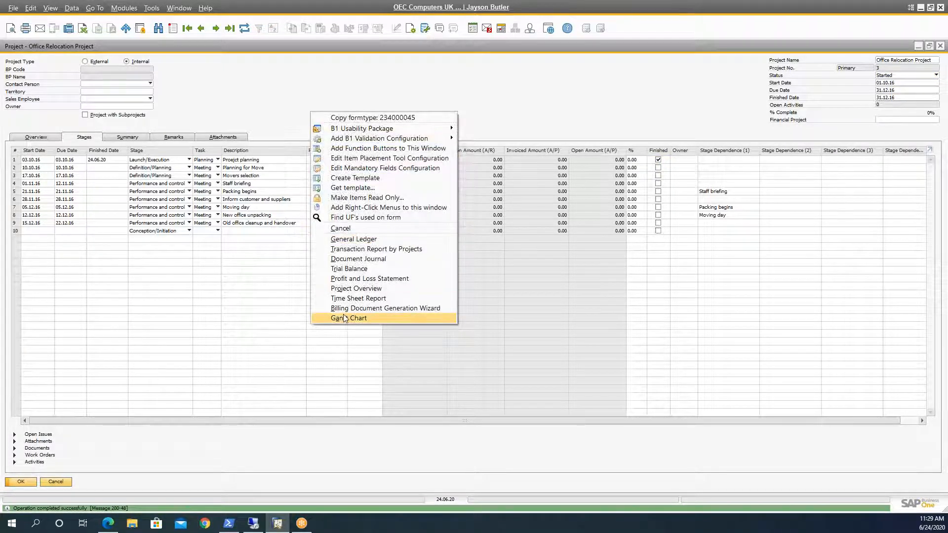
left_click(349, 318)
left_click_drag(521, 276, 762, 267)
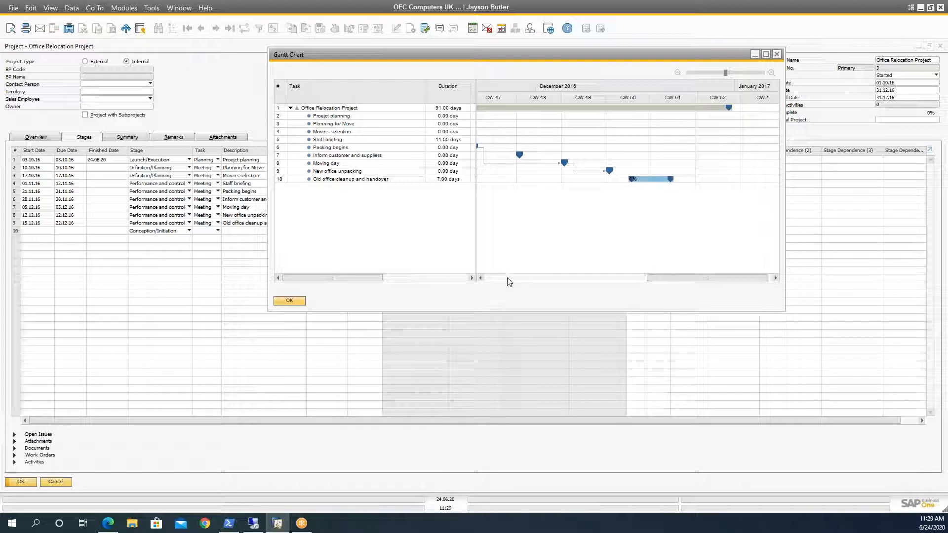
left_click_drag(650, 281, 501, 282)
left_click(508, 171)
left_click(541, 116)
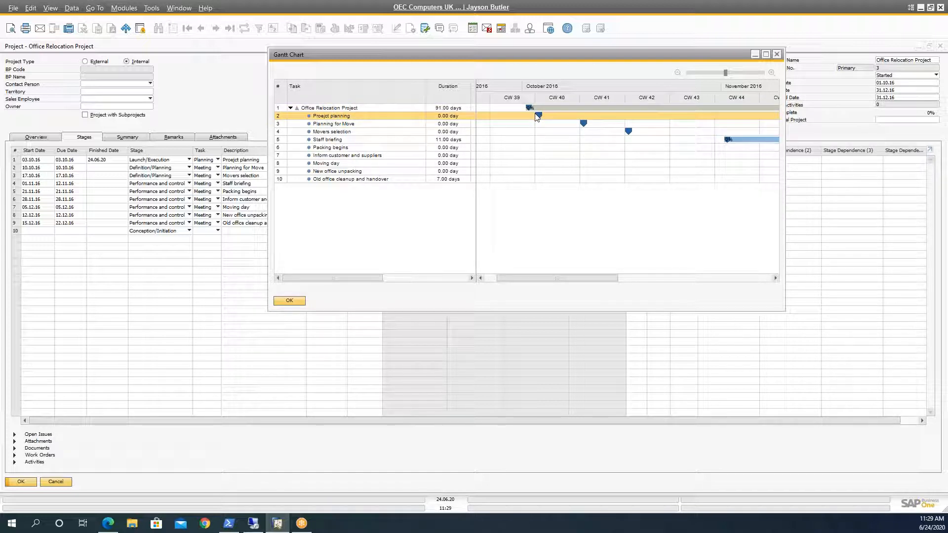
left_click(299, 301)
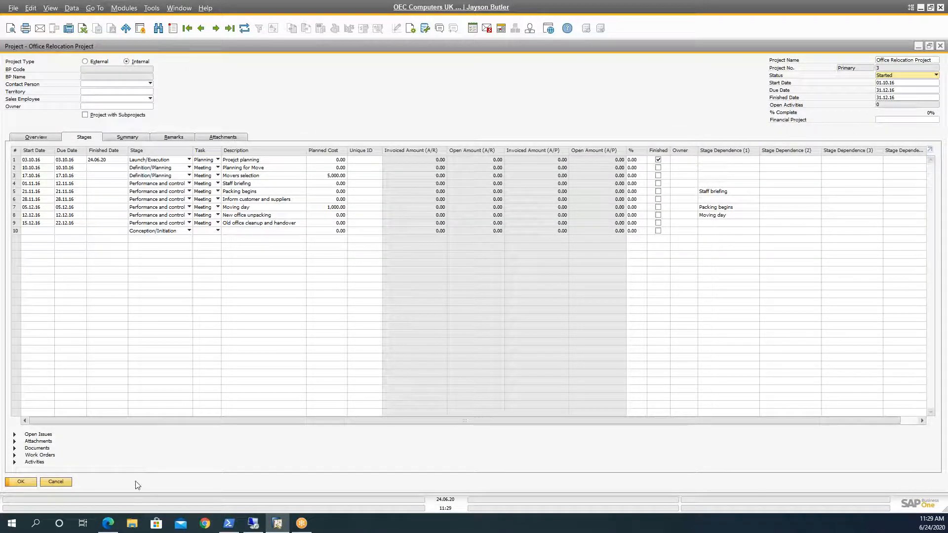
Step: Switch to the SAP Business One 10.0 Highlights PDF in the browser and view the Serial & Batch Numbers Management page
left_click(108, 523)
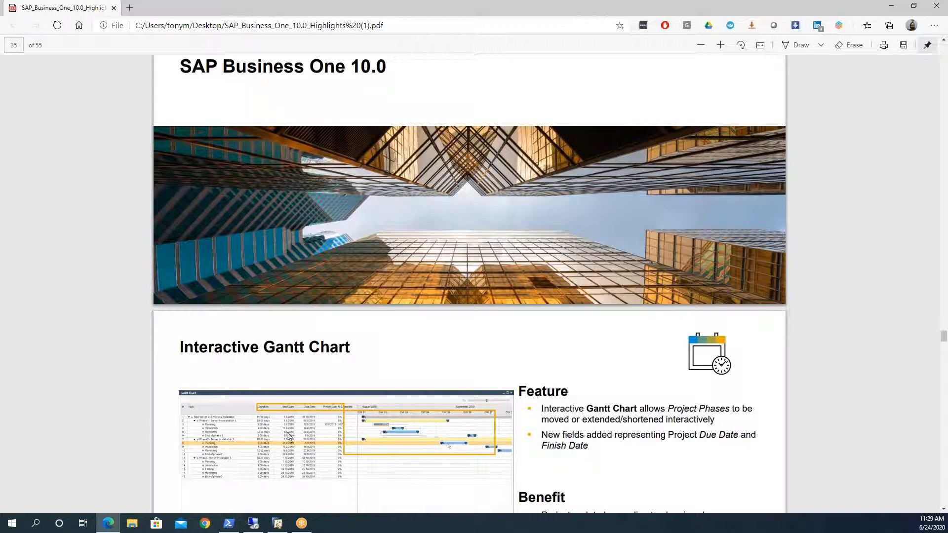
scroll(285, 432, "down", 15)
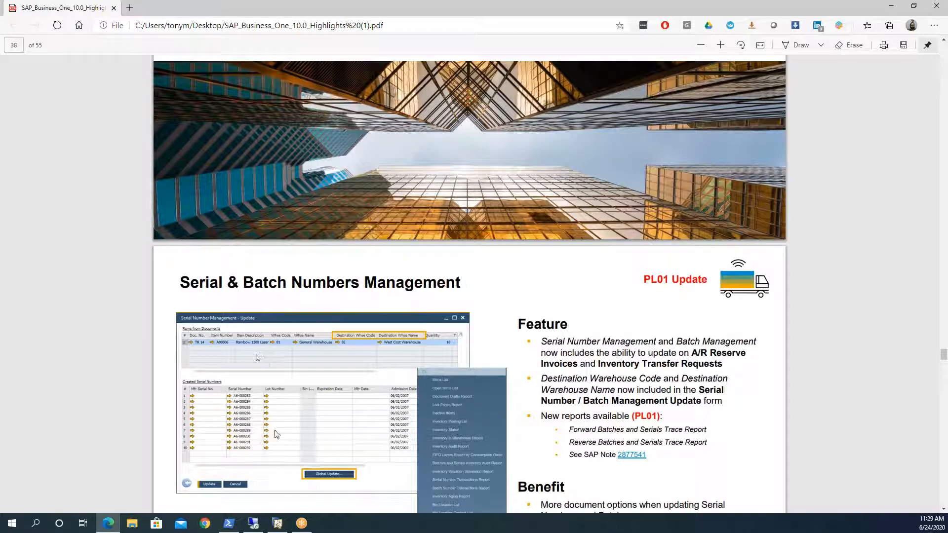
scroll(277, 434, "down", 2)
scroll(277, 434, "up", 8)
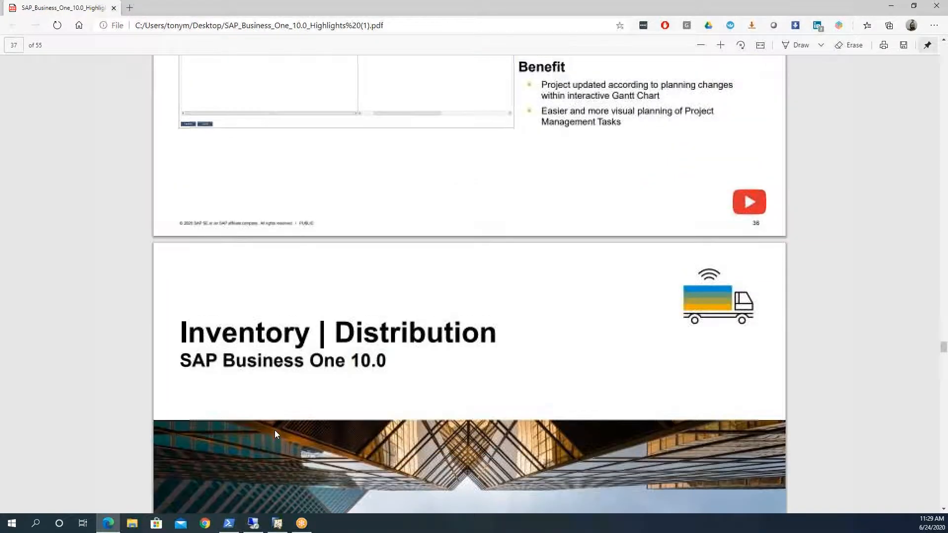
scroll(274, 430, "down", 10)
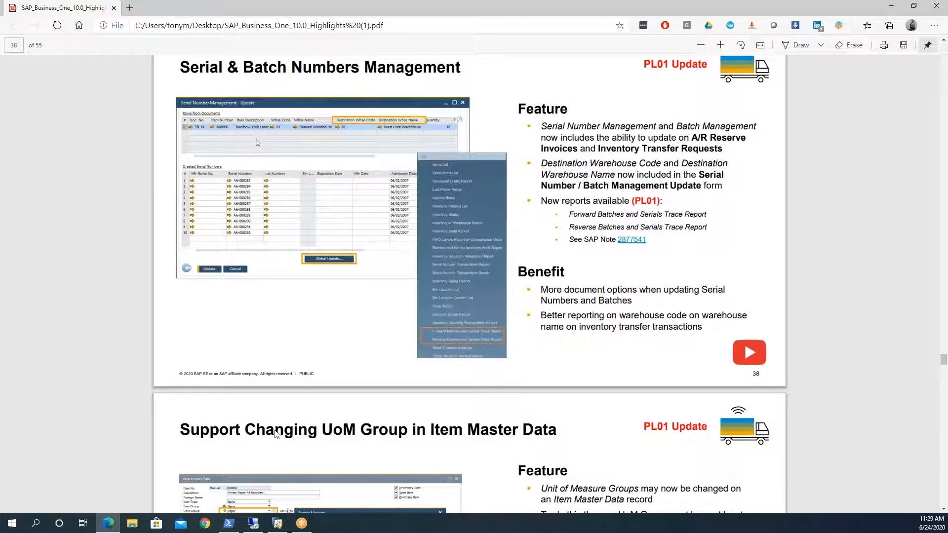
Step: Switch to the remote SAP Business One session and close the Open Items List, Sales Order and Backorder windows
left_click(253, 523)
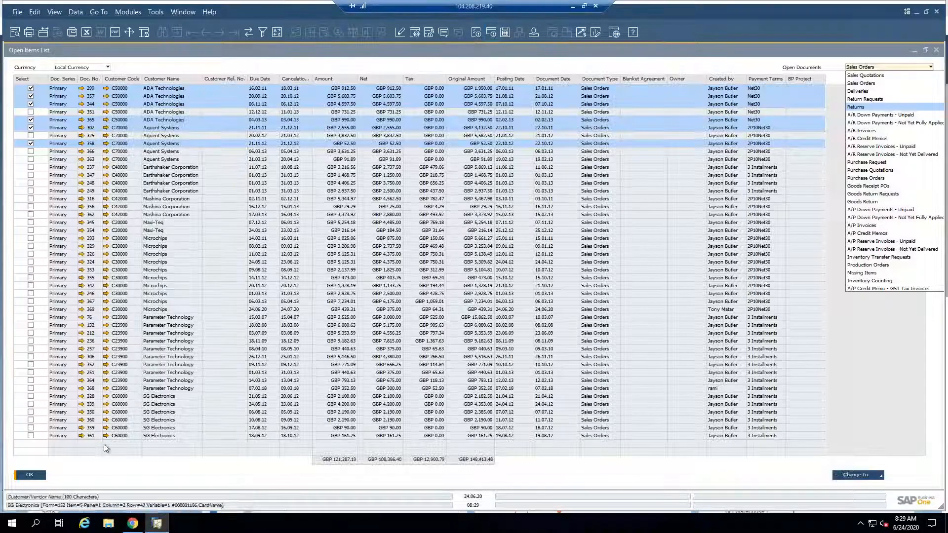
left_click(30, 476)
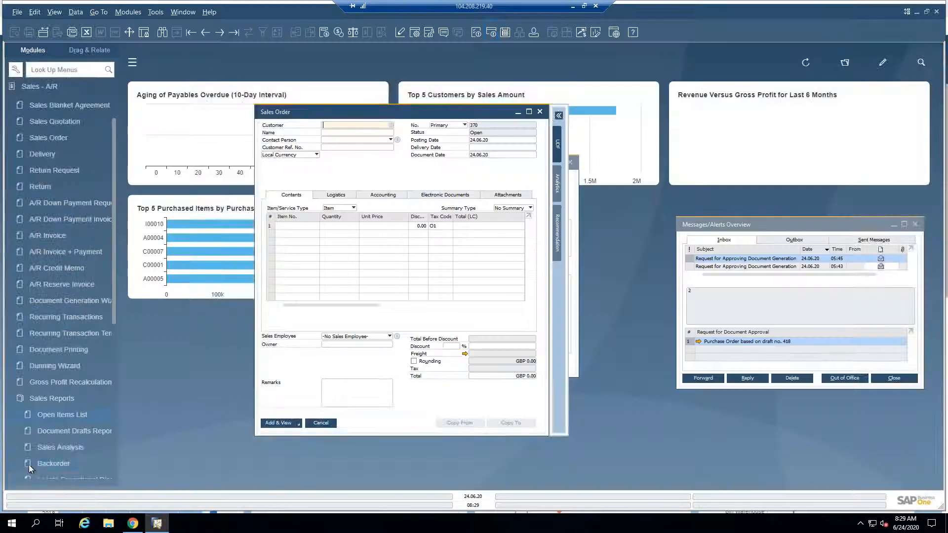
left_click(325, 424)
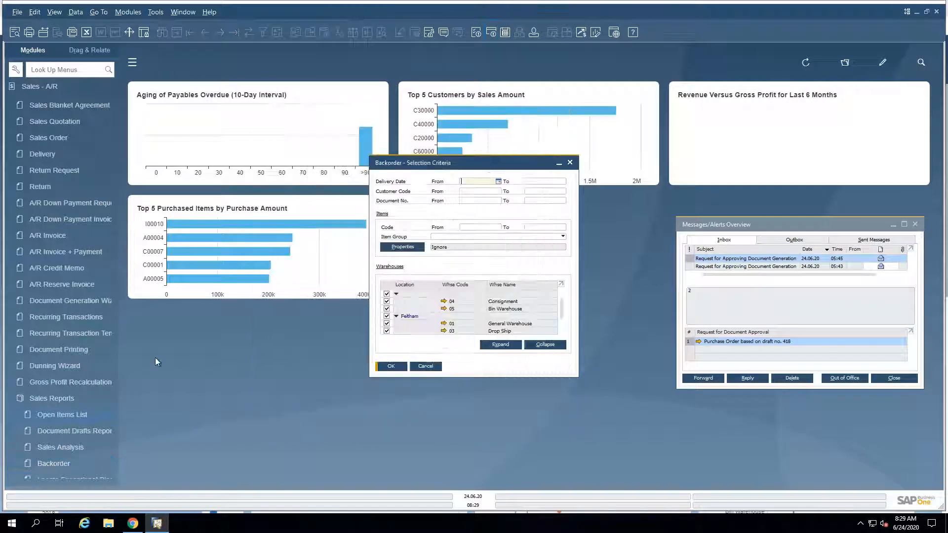
left_click(32, 87)
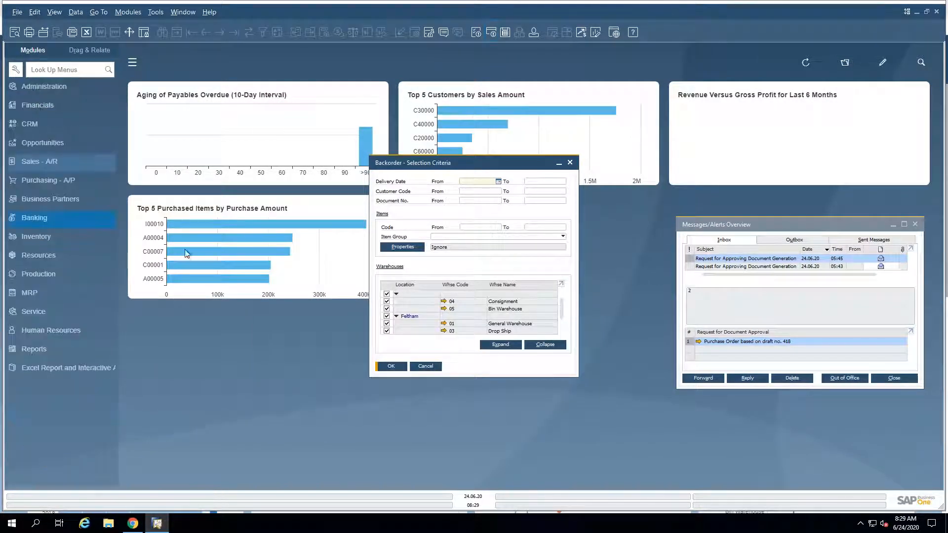
left_click(426, 366)
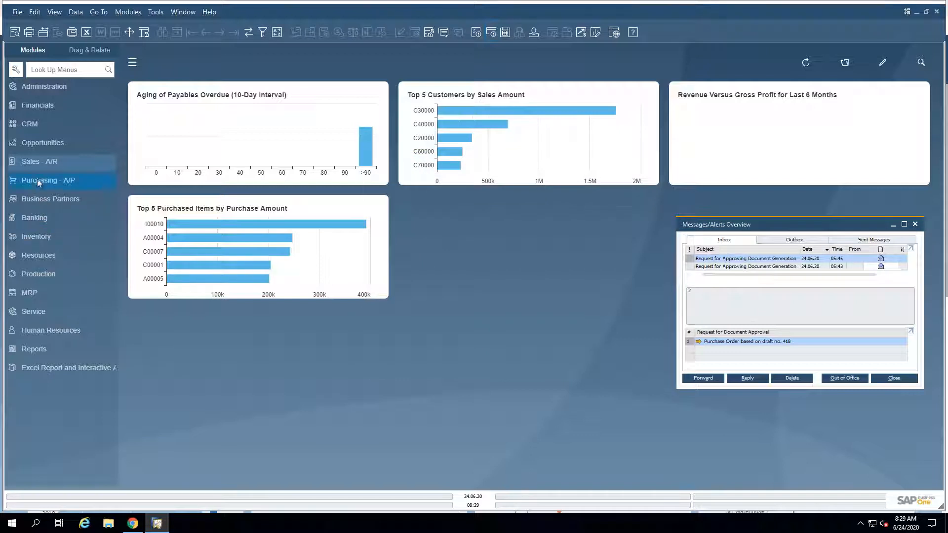
Step: Open Batch Management for existing batches, view the inventory posting document types and run the update with the preset criteria
left_click(37, 236)
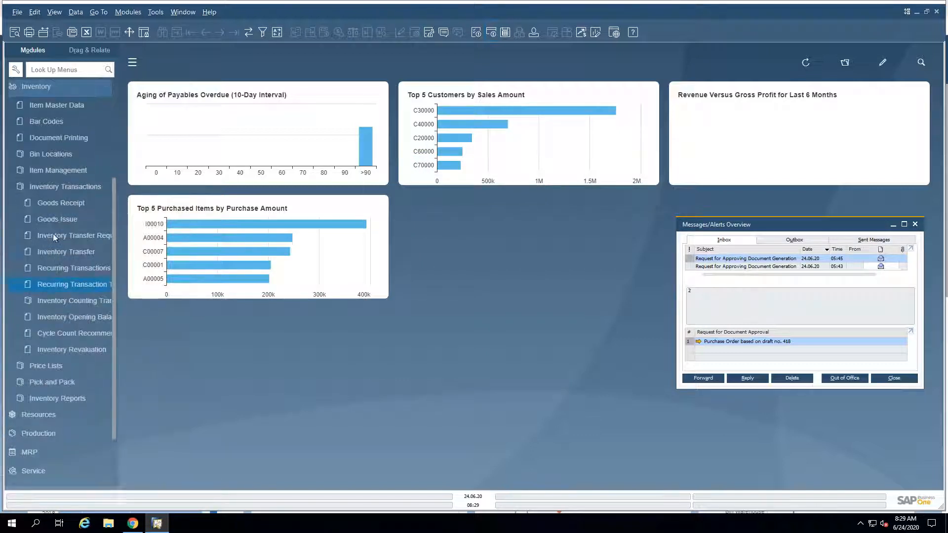
left_click(55, 185)
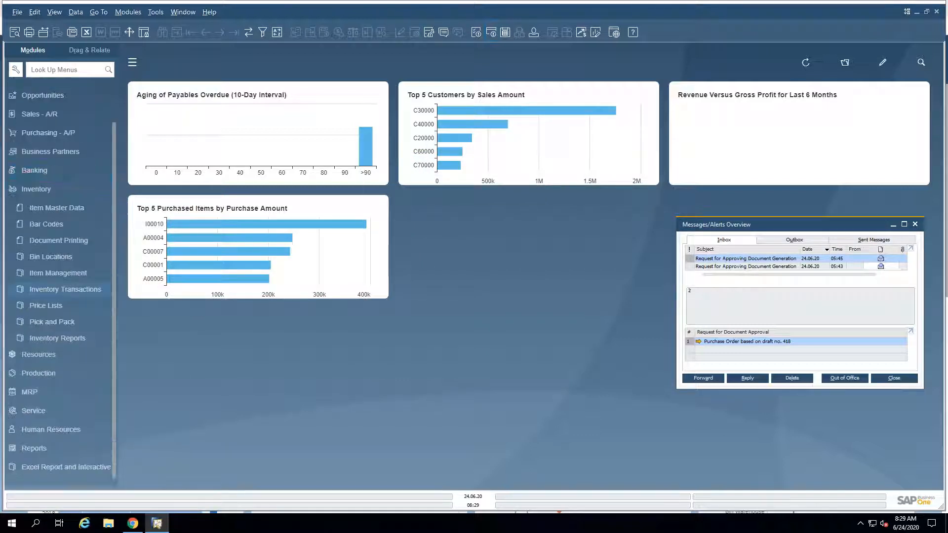
left_click(62, 273)
left_click(60, 221)
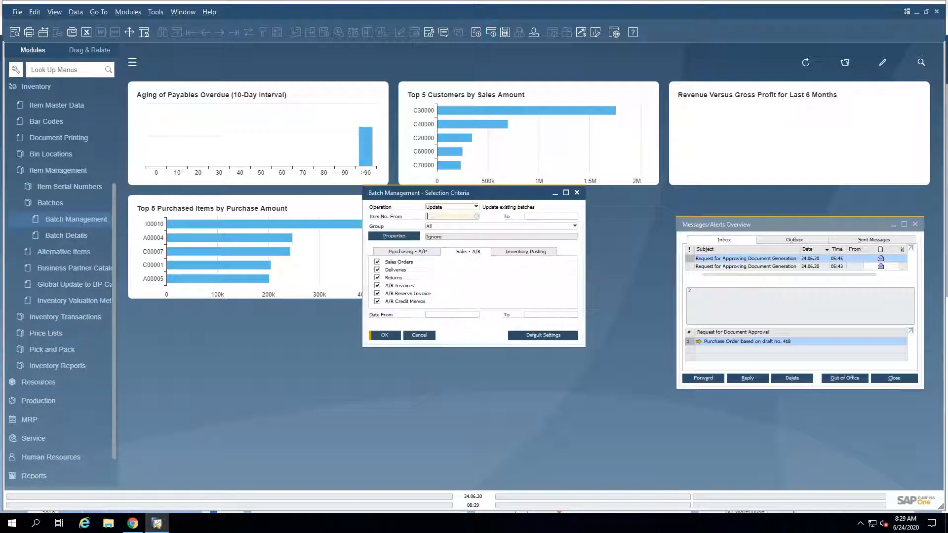
left_click(65, 233)
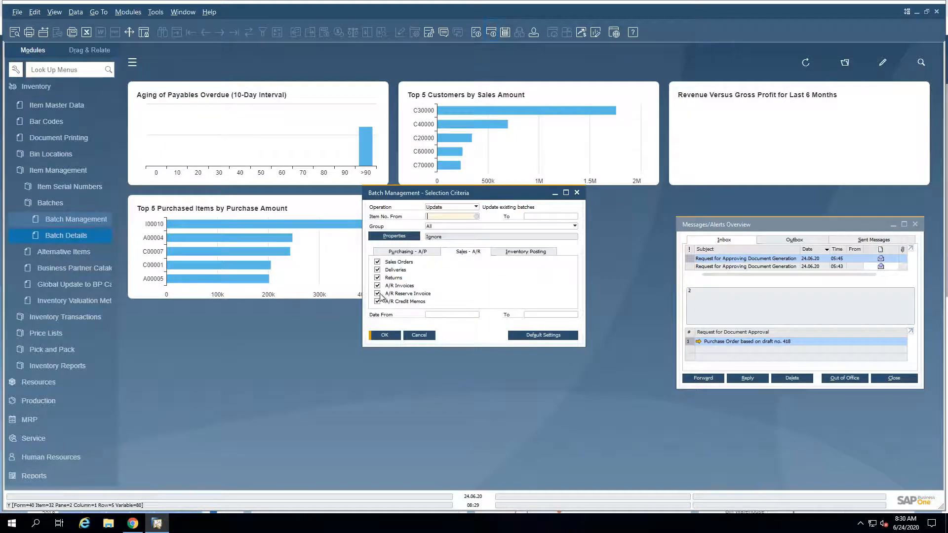
left_click(523, 252)
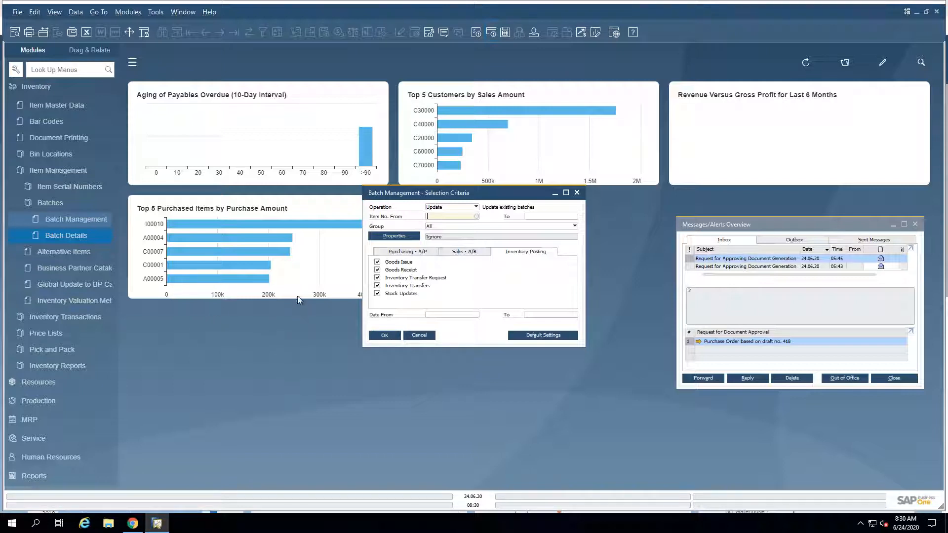
left_click(385, 335)
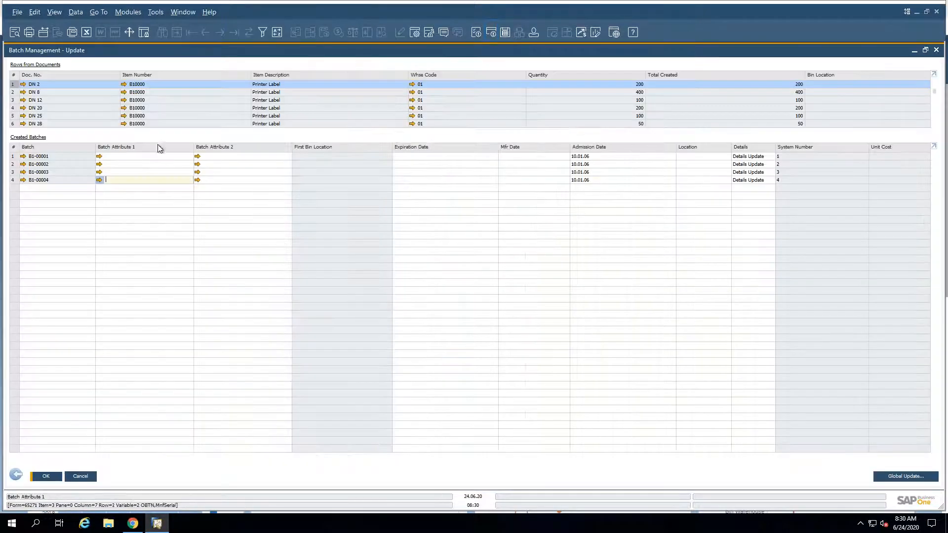
Step: Globally update the batches of document DN 8 with the details text "global Details update" and save the change
left_click(248, 100)
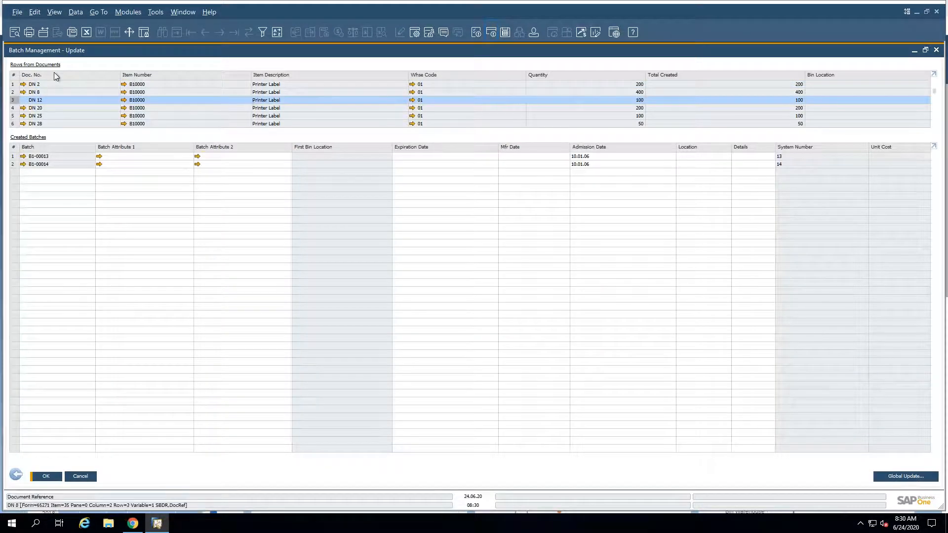
left_click(152, 92)
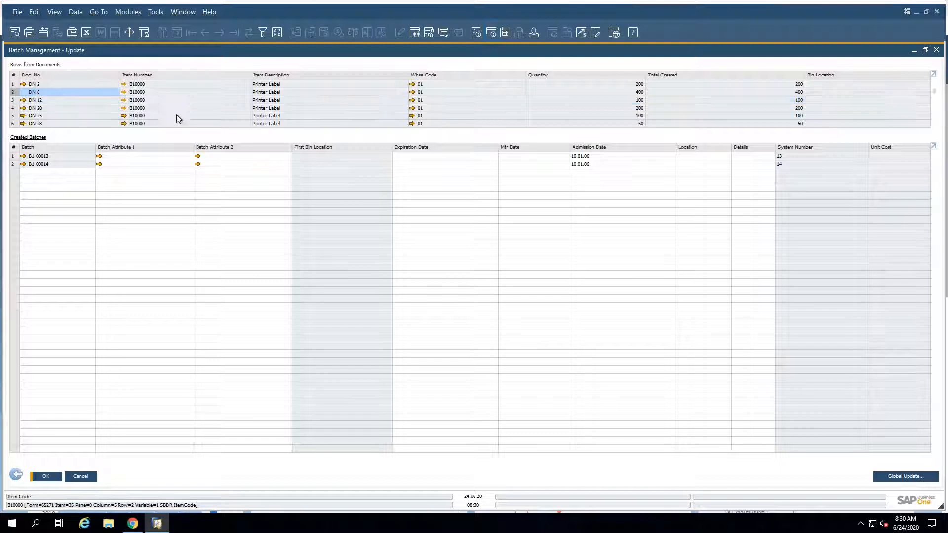
left_click(905, 476)
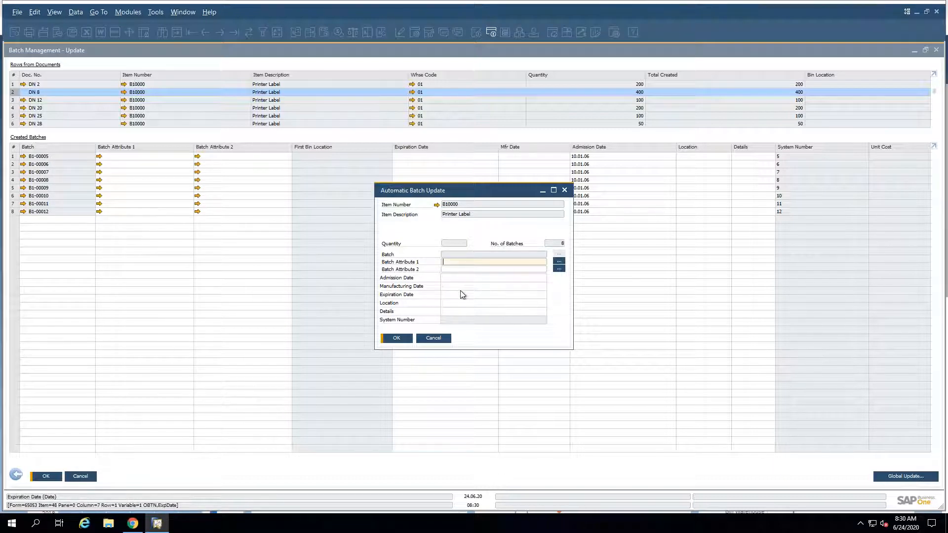
left_click(455, 312)
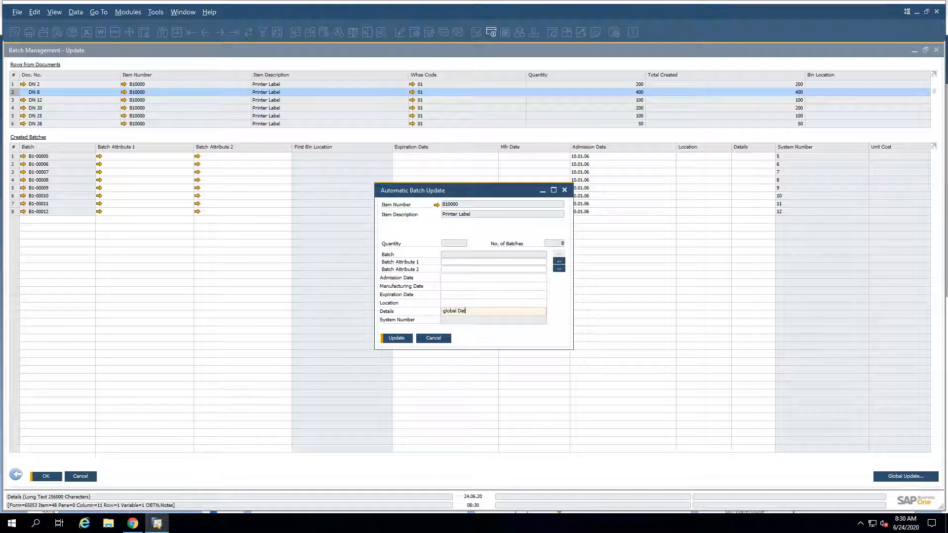
type("global Details update")
key("Return")
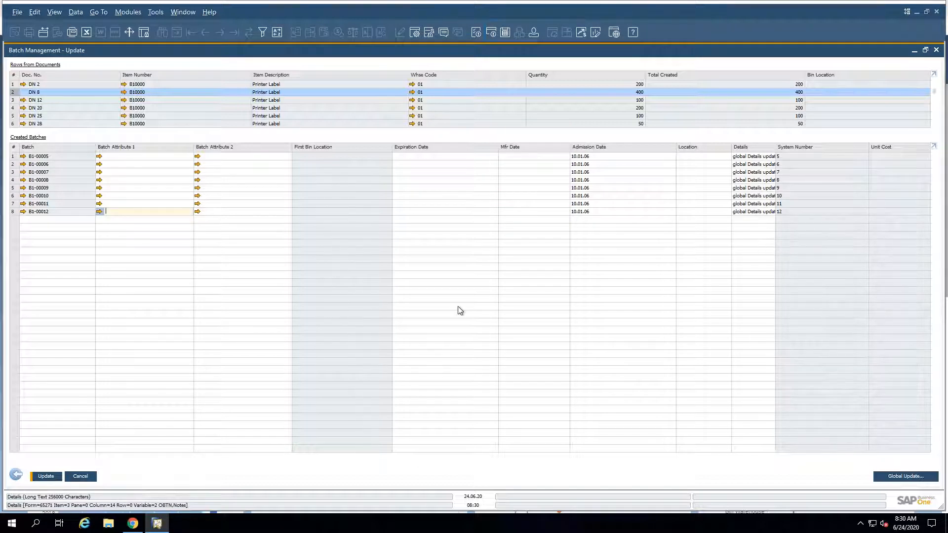
left_click(46, 476)
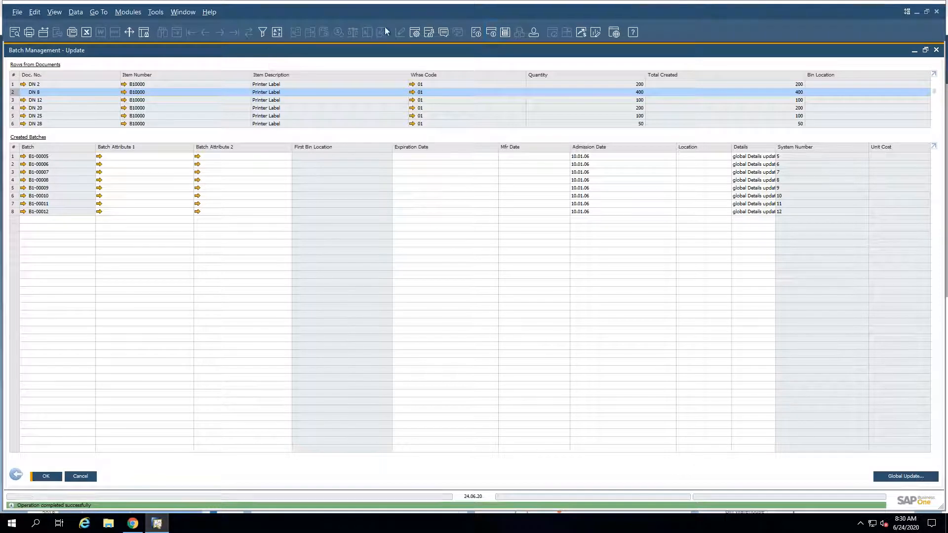
Step: Show the Destination Whse Code and Destination Whse Name columns in the Rows from Documents table and bring them into view
left_click(414, 32)
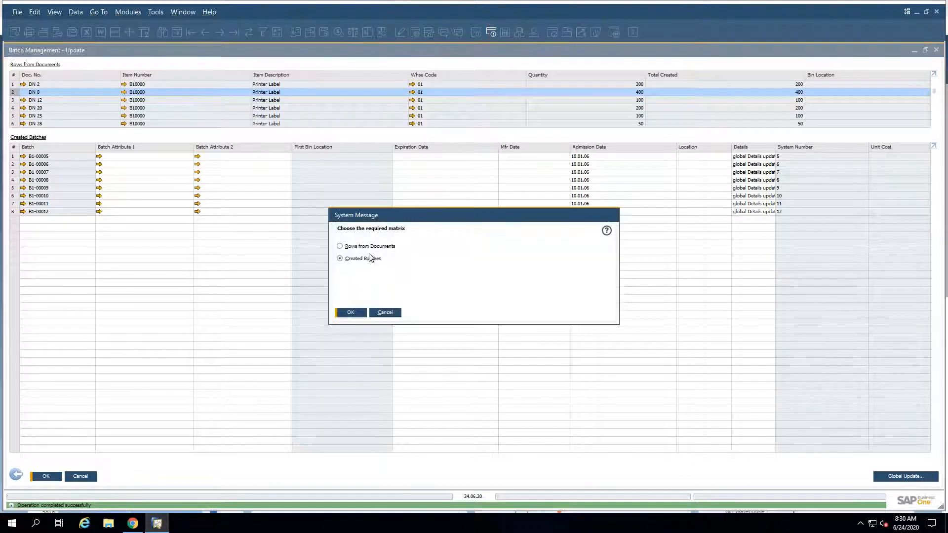
left_click(352, 313)
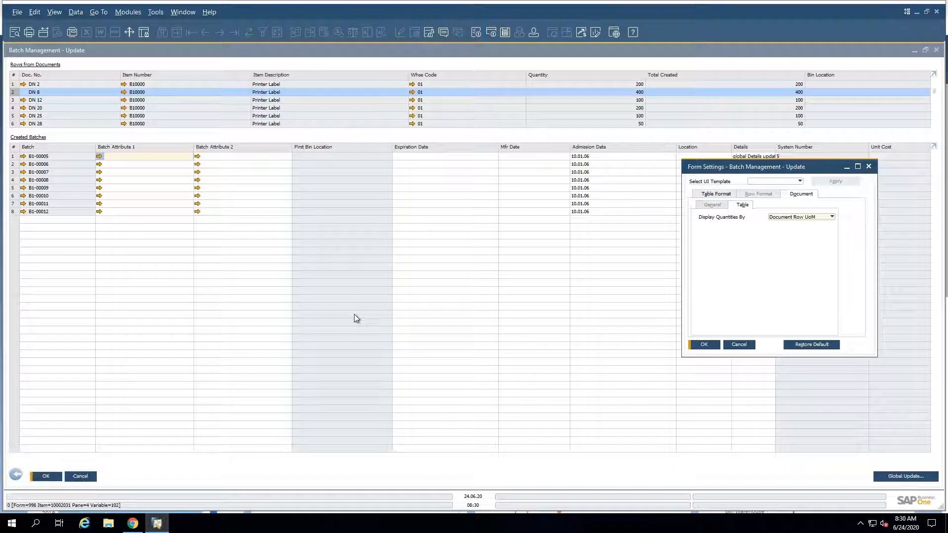
left_click(717, 194)
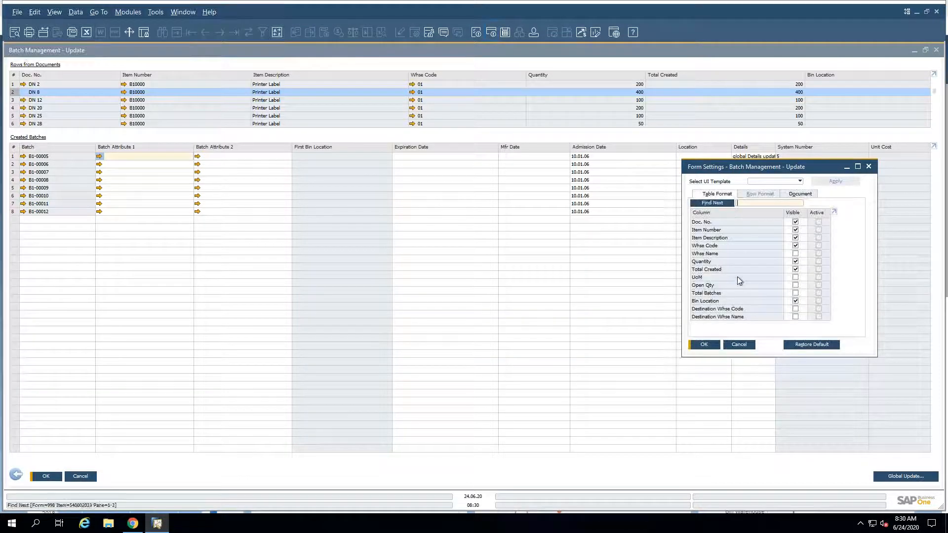
left_click(795, 317)
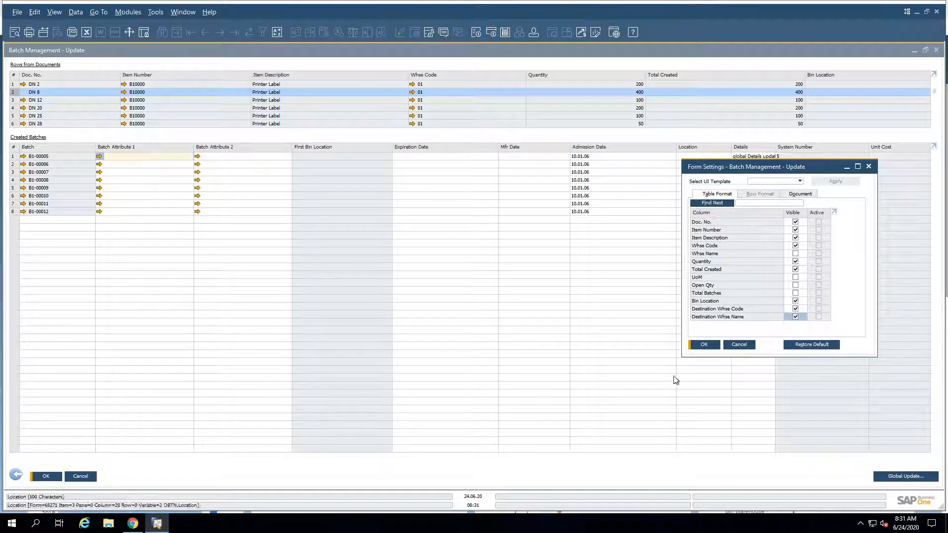
left_click(704, 345)
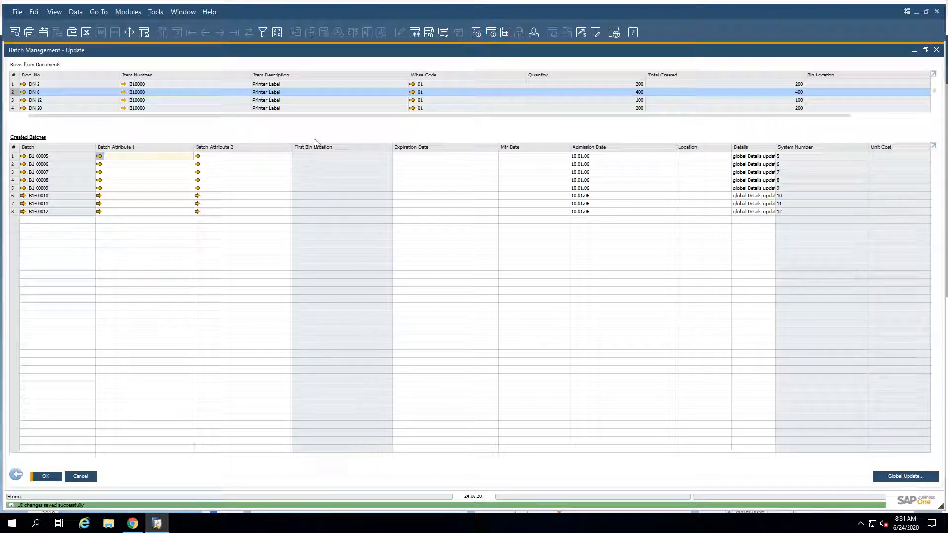
left_click_drag(436, 117, 592, 119)
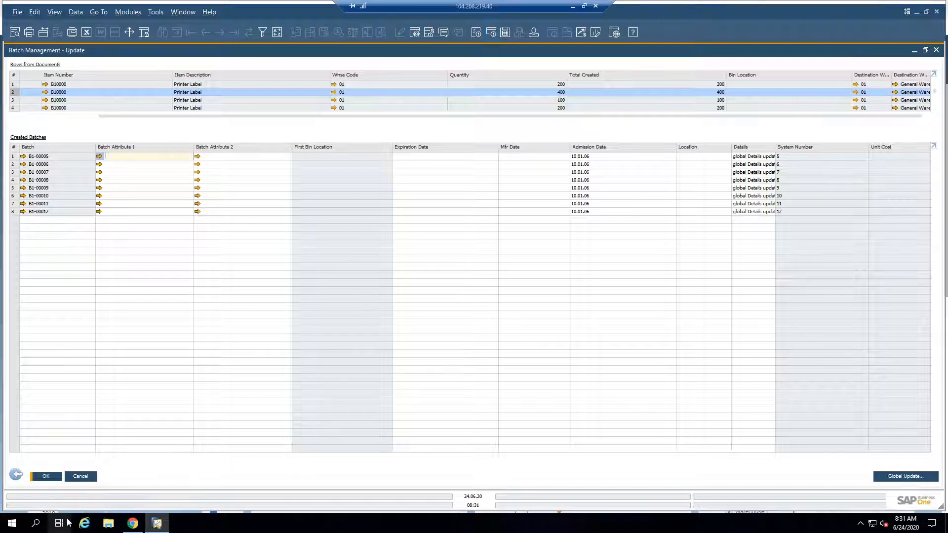
Step: Switch to the SAP Business One 10.0 Highlights PDF and view the Support Changing UoM Group in Item Master Data page
left_click(573, 8)
scroll(398, 305, "down", 4)
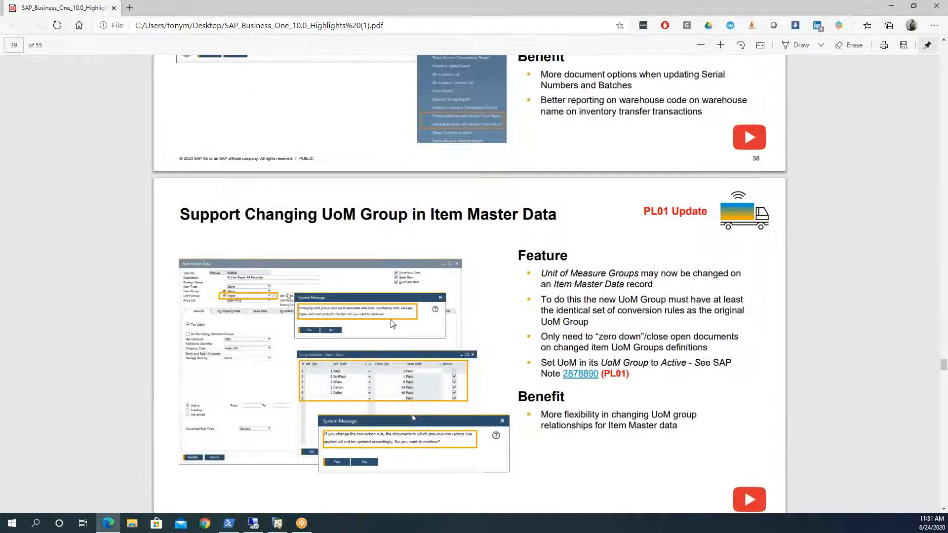
scroll(390, 321, "down", 4)
scroll(390, 322, "up", 1)
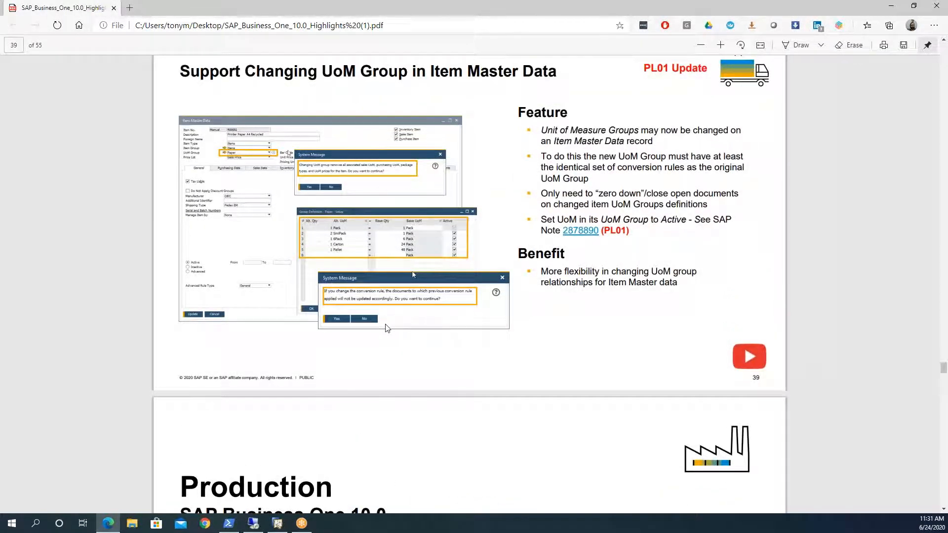
Step: Switch back to the remote SAP Business One session, close Batch Management and open Item Master Data
left_click(261, 527)
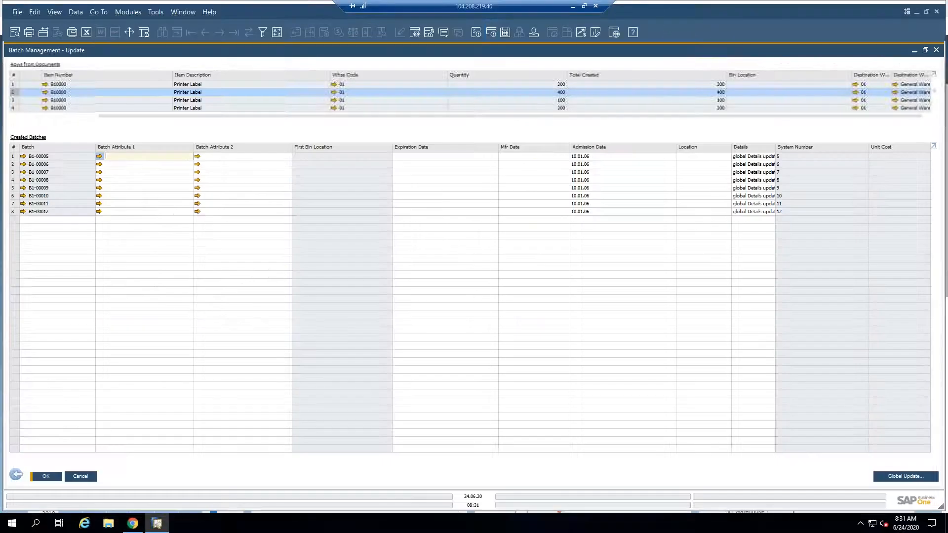
left_click(14, 476)
left_click(415, 335)
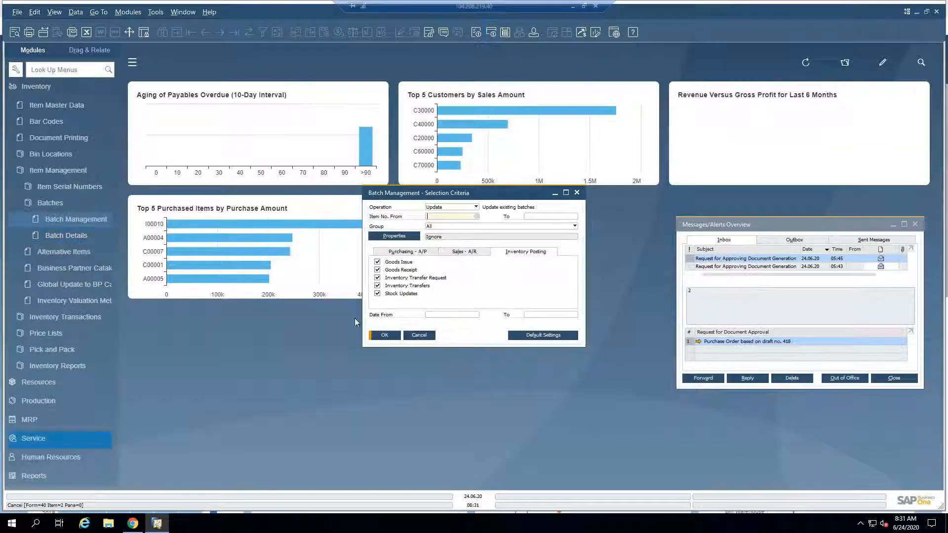
left_click(57, 105)
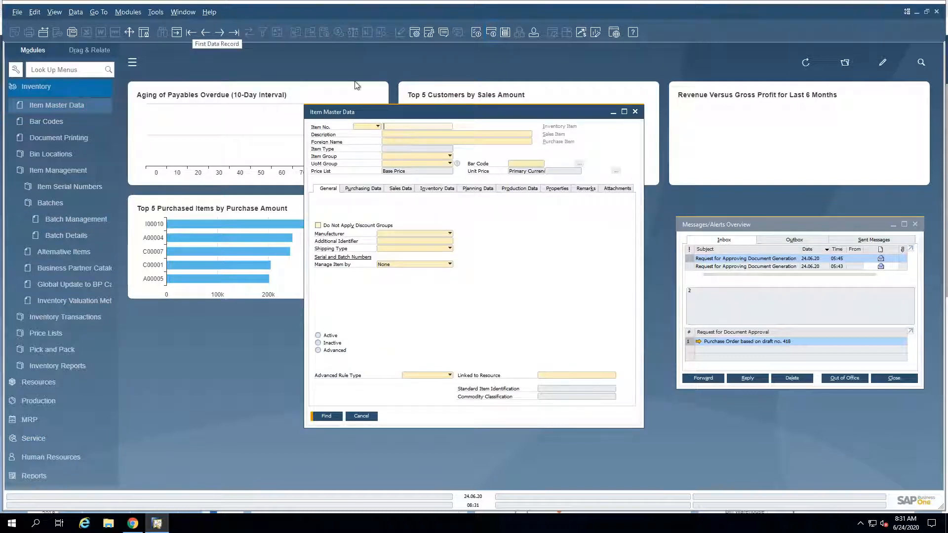
left_click(417, 156)
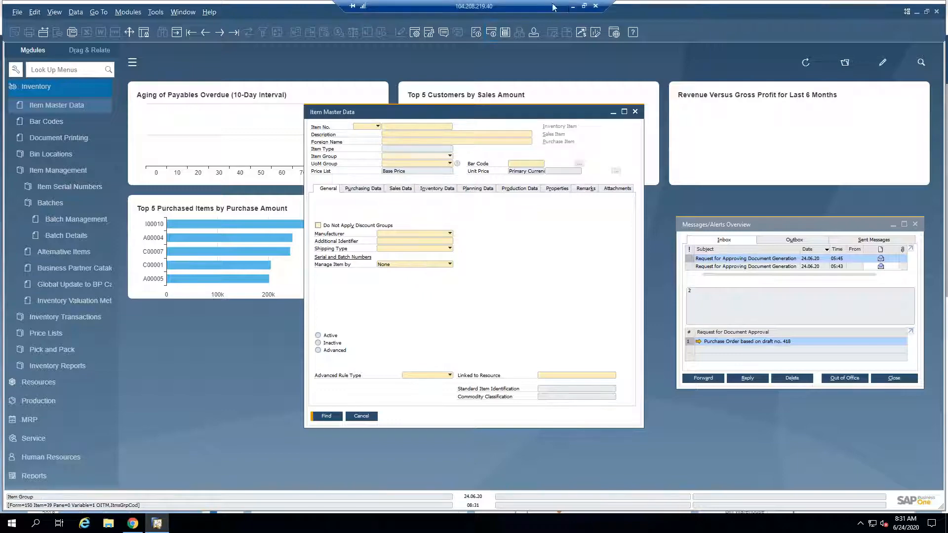
Step: Switch to the local SAP Business One client, open Item Master Data and view the Item Group and UoM Group options
left_click(569, 6)
left_click(259, 522)
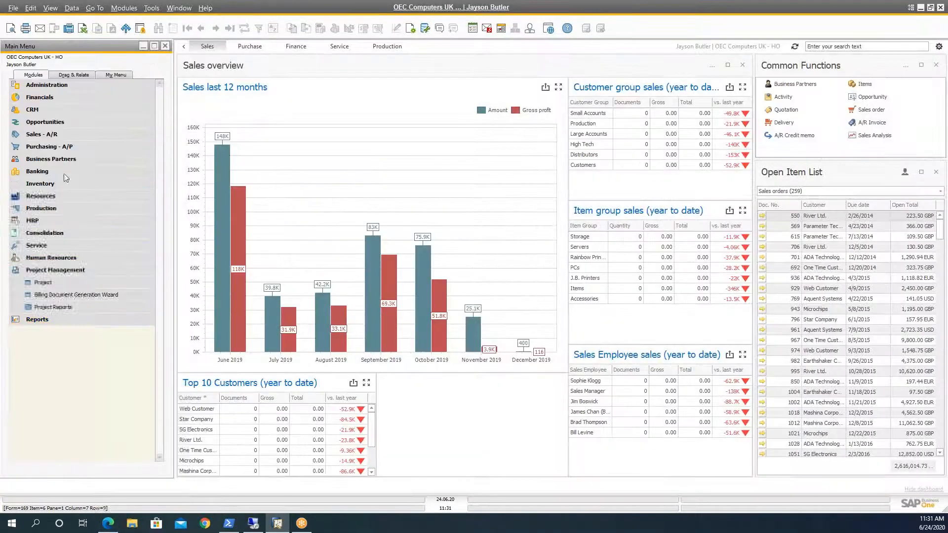
left_click(47, 183)
left_click(79, 198)
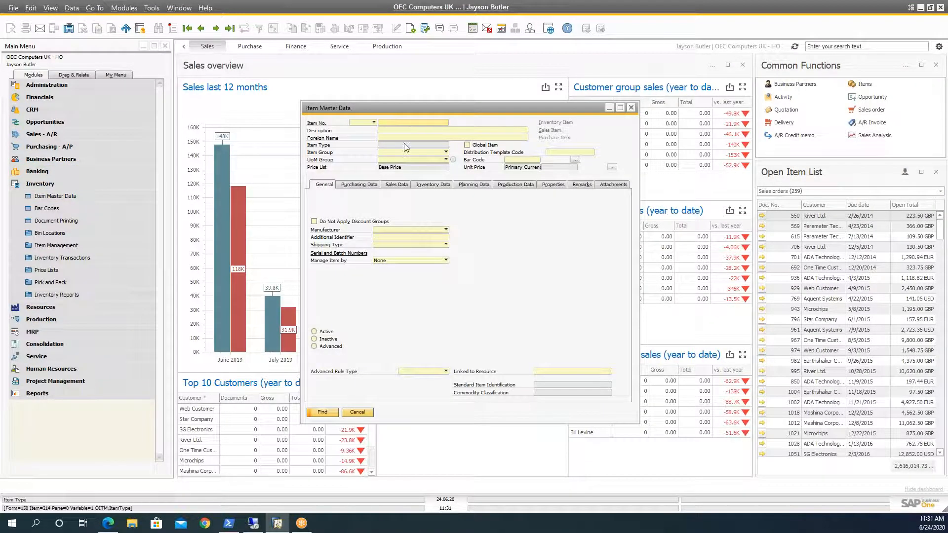
left_click(406, 153)
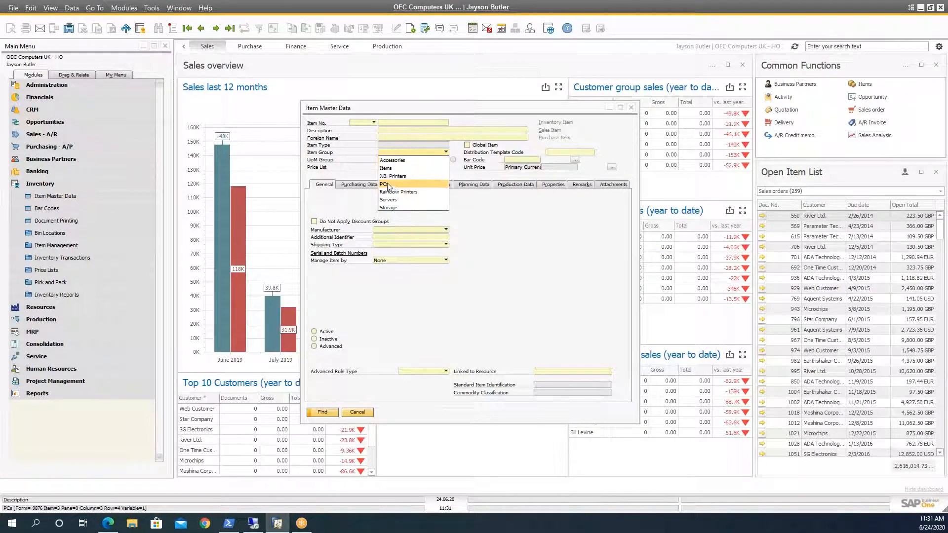
left_click(342, 150)
left_click(423, 160)
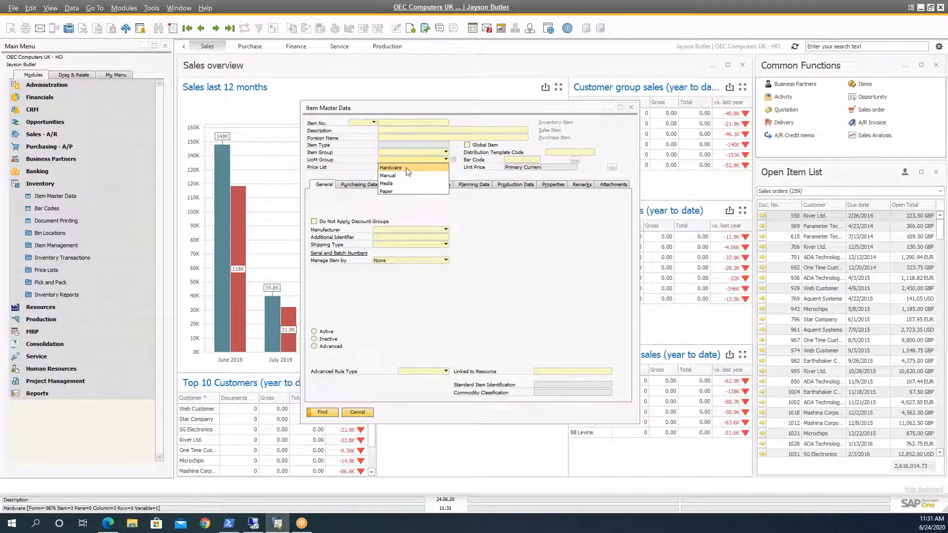
left_click(405, 169)
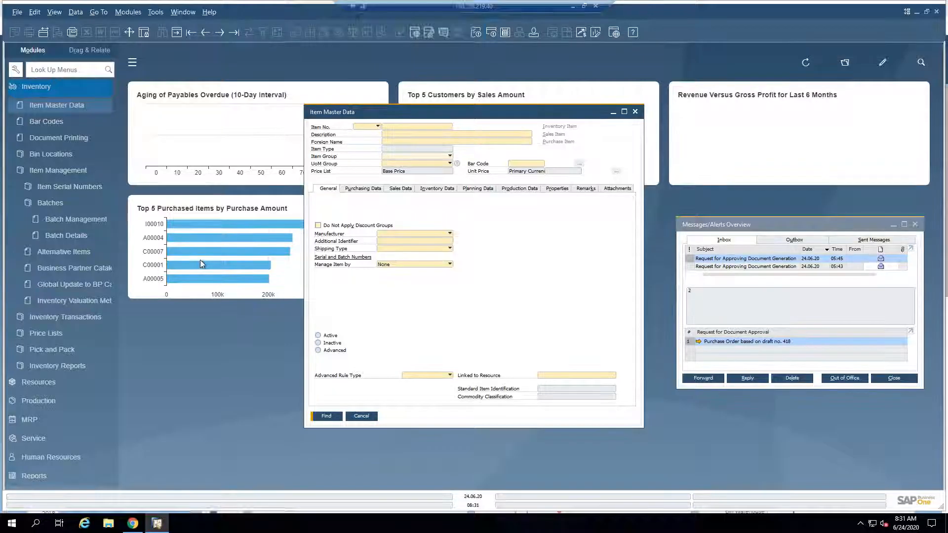
Step: In the remote session's Item Master Data, find items with the UoM group Hardware and open item C00010, Mouse USB
left_click(393, 163)
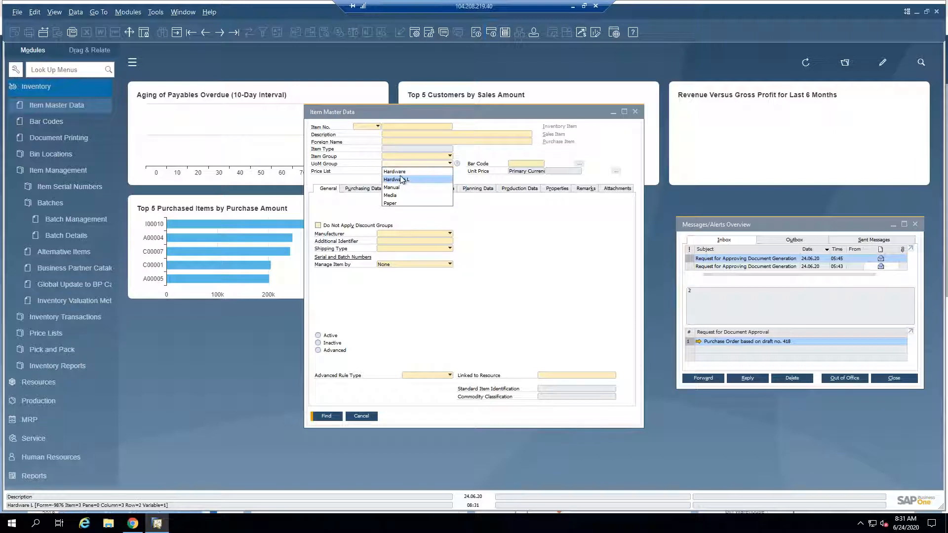
left_click(401, 176)
key("Return")
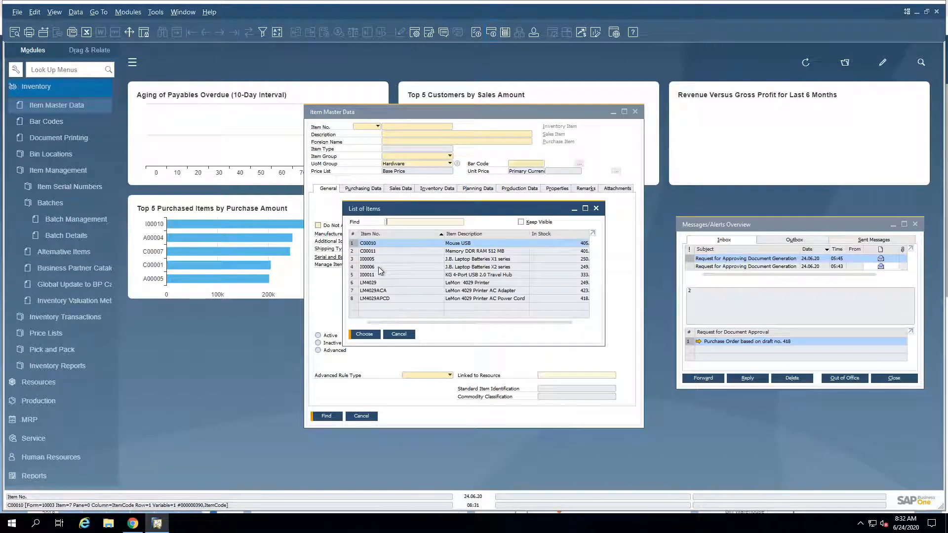
key("Return")
Step: Change the Mouse USB item's UoM group to Hardware L, accept the removal of its associated UoM data and update the item
left_click(410, 164)
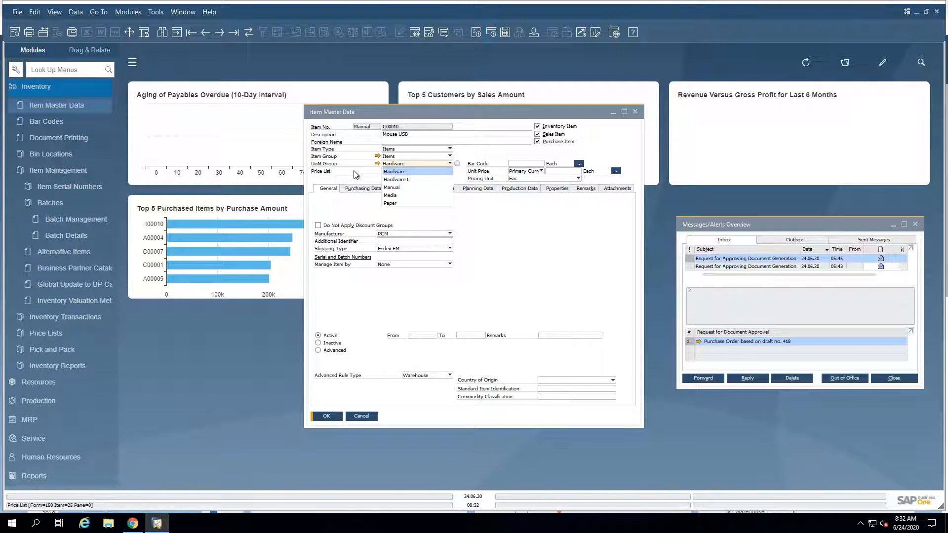
left_click(395, 181)
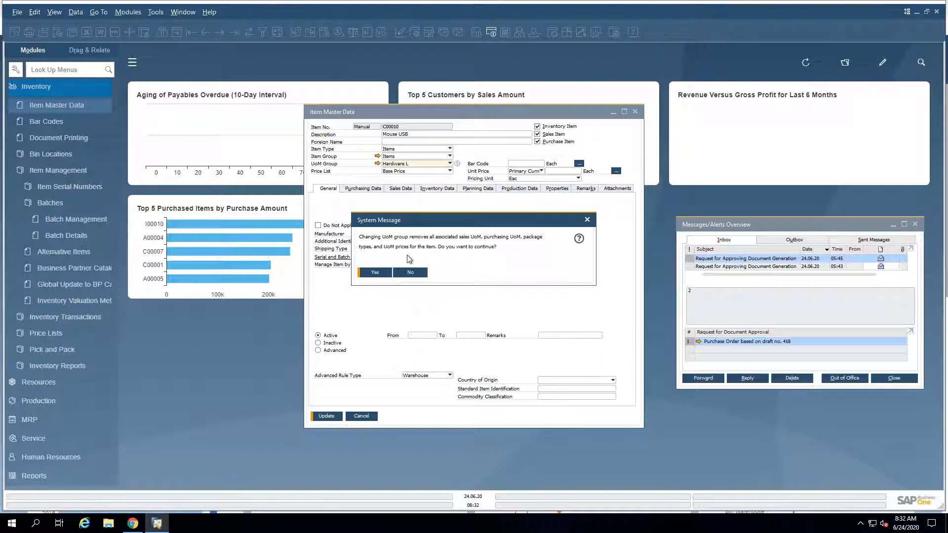
left_click(376, 272)
left_click(326, 416)
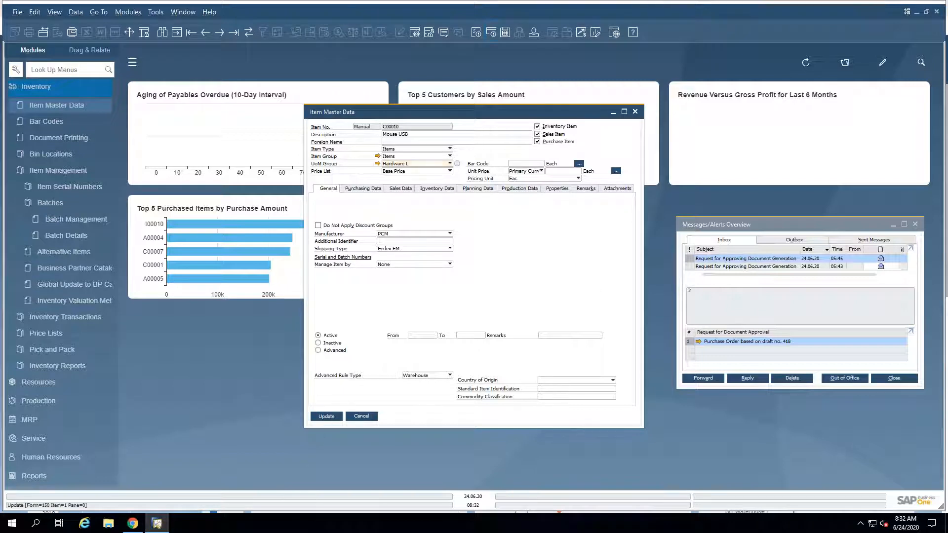
Step: Open the Hardware L group definition from the item record and examine its alternative UoM conversion rows
left_click(377, 163)
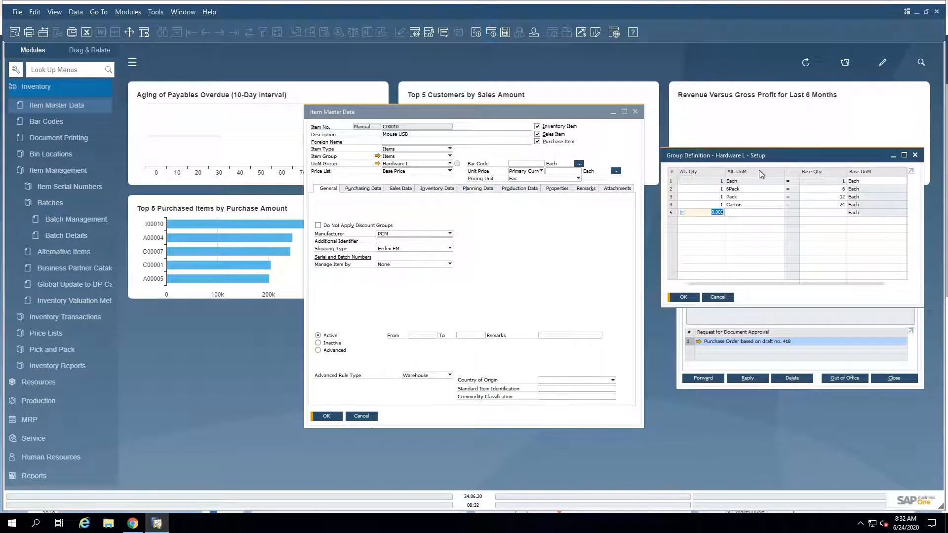
key("Tab")
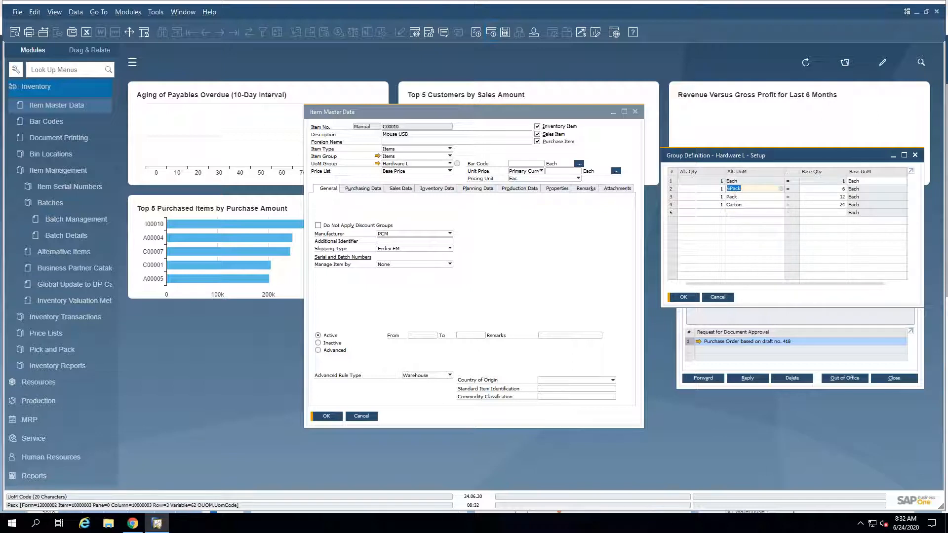
key("Up")
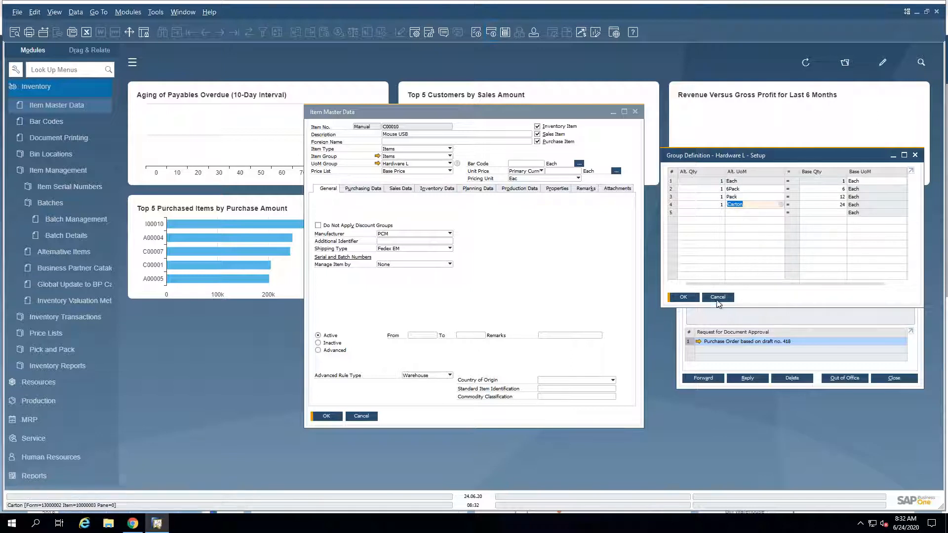
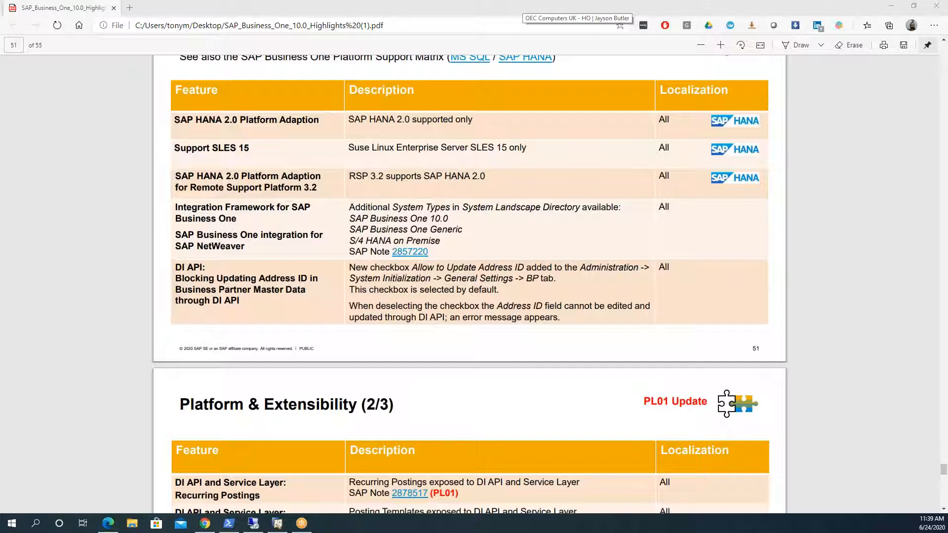
Step: Examine the Platform & Extensibility (1/3) and (2/3) slides of the SAP Business One 10.0 Highlights PDF
scroll(75, 252, "down", 4)
scroll(211, 117, "up", 5)
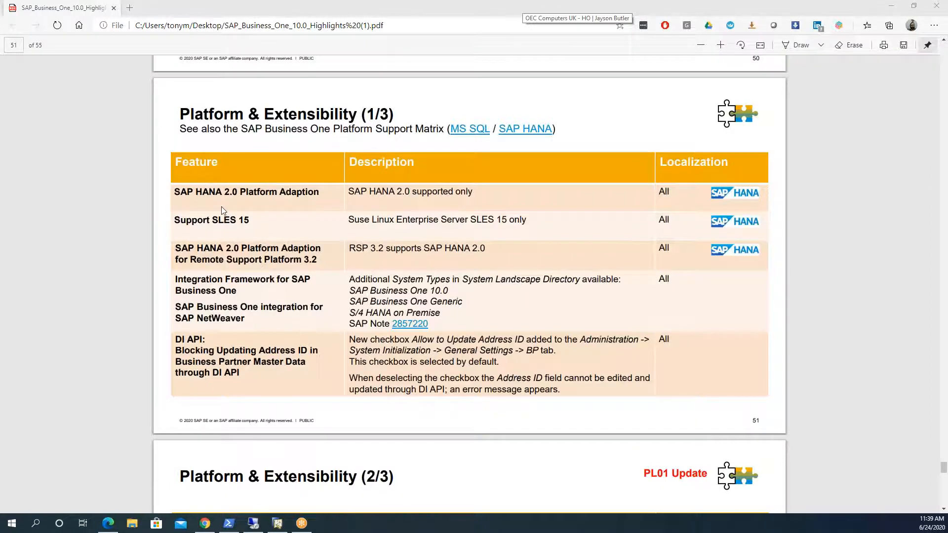
scroll(222, 210, "down", 2)
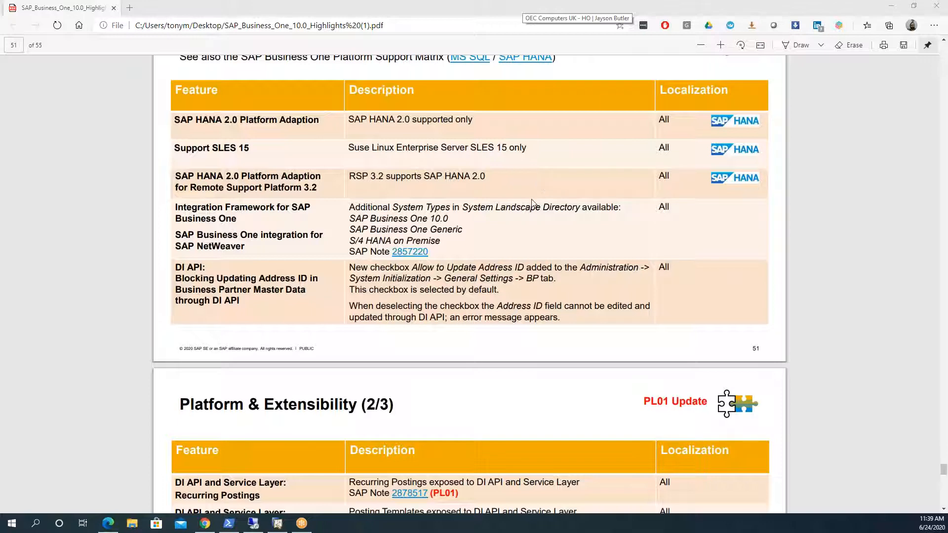
scroll(405, 178, "down", 2)
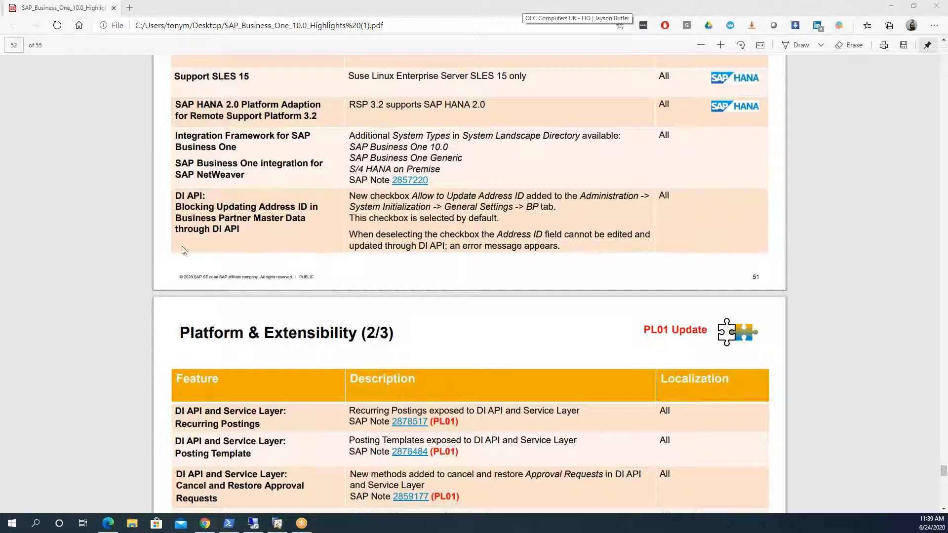
scroll(184, 275, "down", 1)
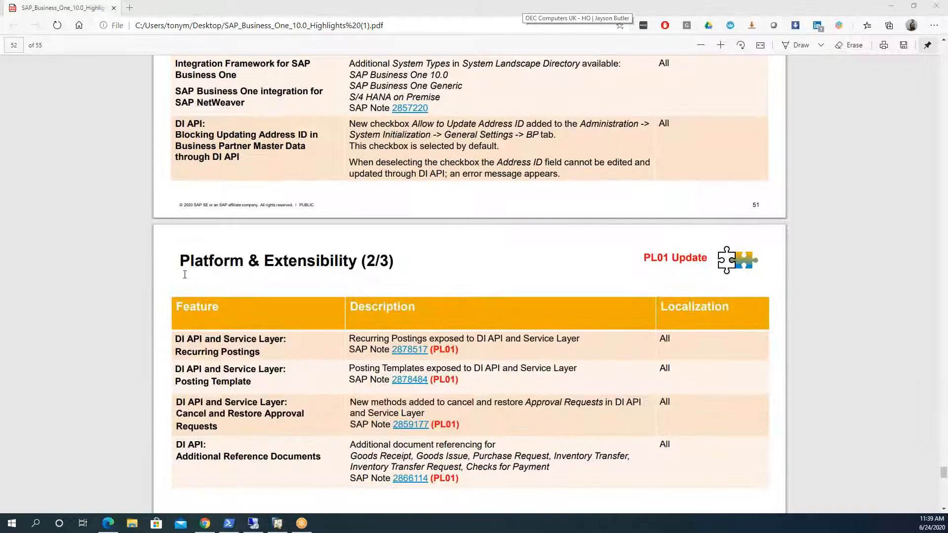
scroll(184, 274, "down", 3)
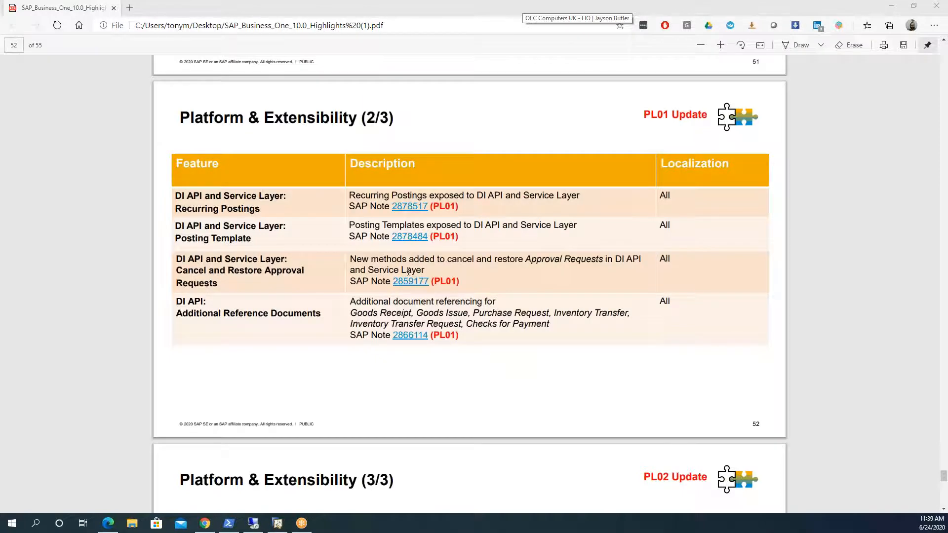
scroll(409, 271, "down", 3)
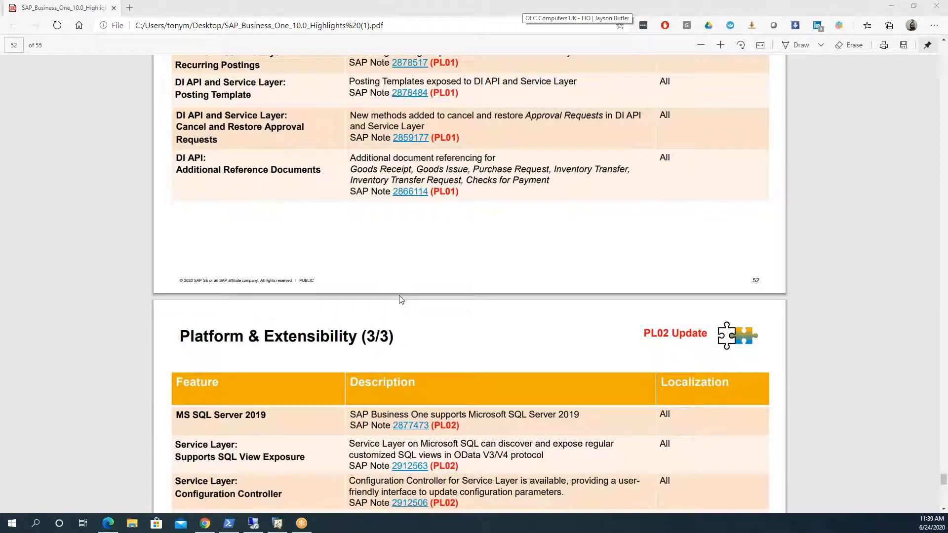
Step: Select the MS SQL Server 2019 and then the SAP Crystal Reports 2016 SP7 feature name on the Platform & Extensibility (3/3) slide
scroll(401, 299, "down", 3)
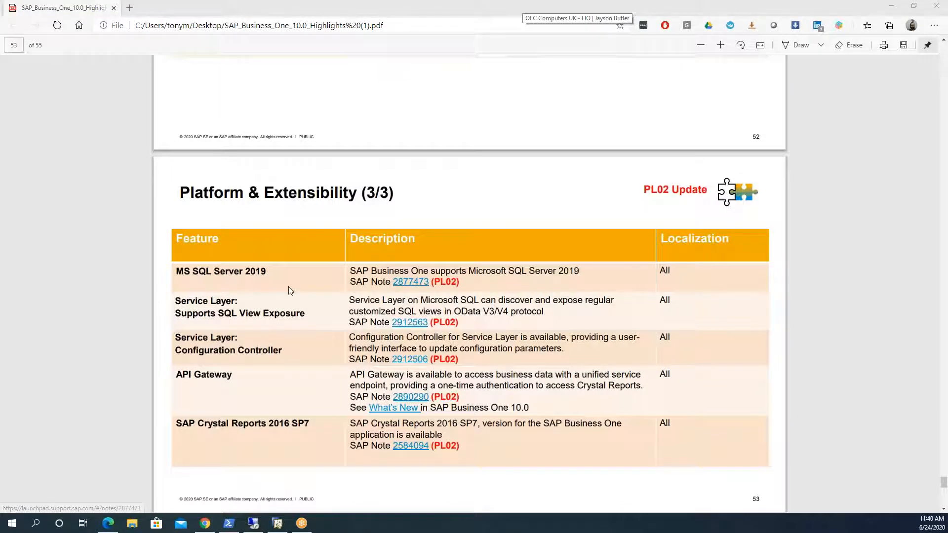
left_click_drag(267, 271, 176, 271)
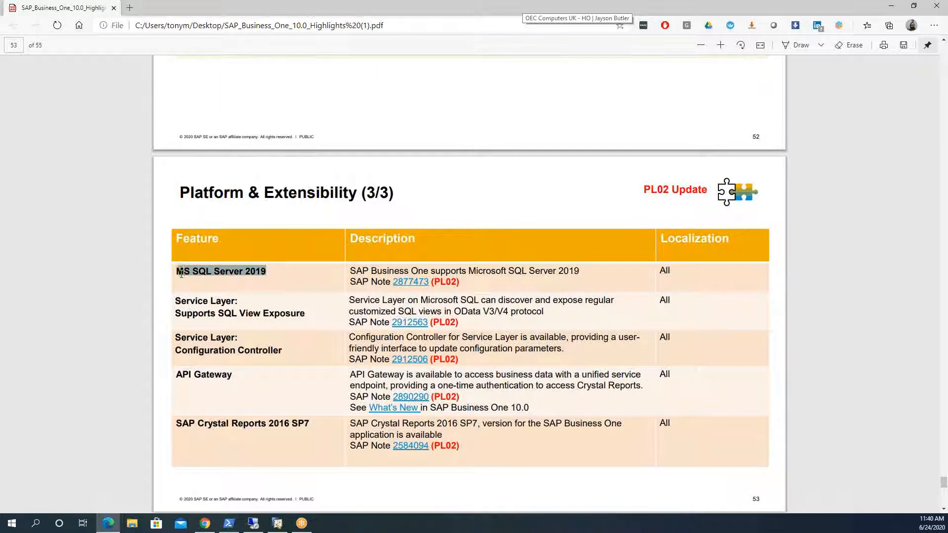
scroll(193, 292, "down", 3)
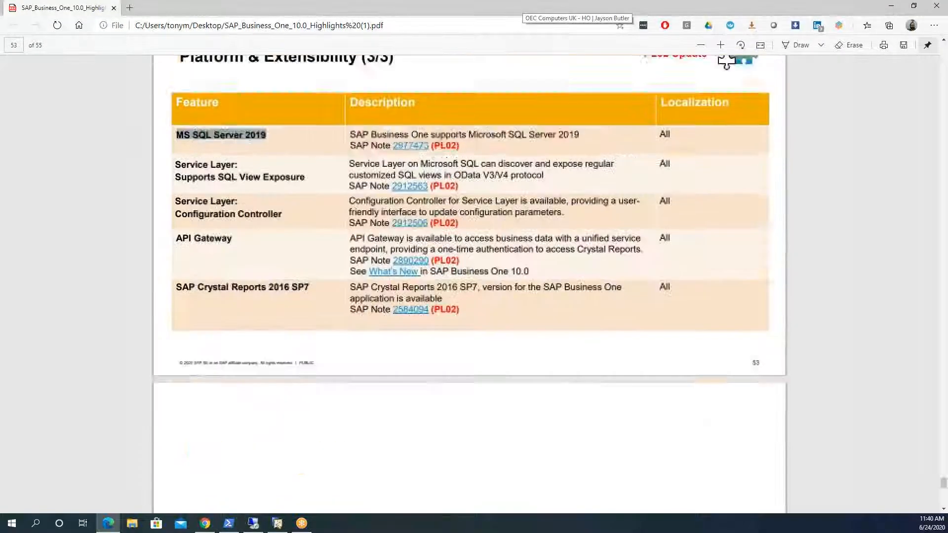
scroll(193, 292, "up", 3)
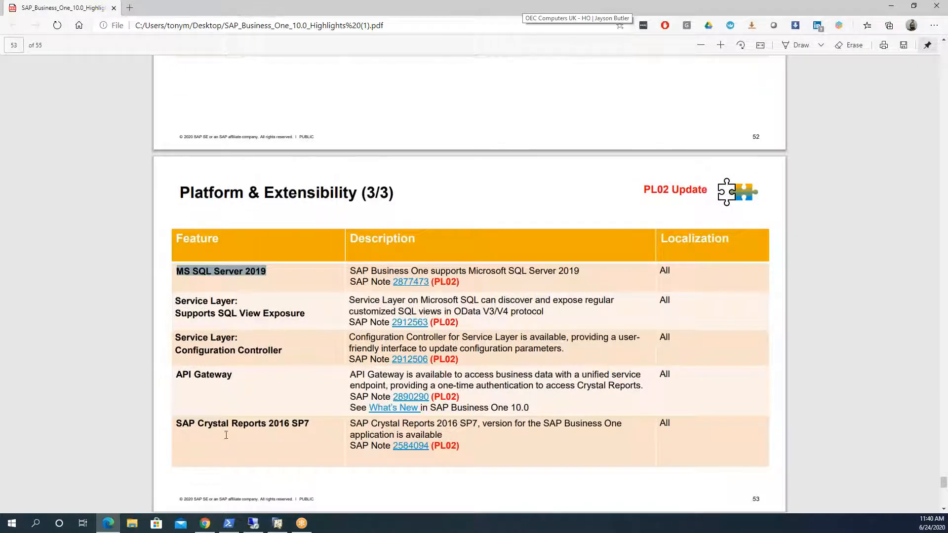
left_click_drag(178, 423, 338, 420)
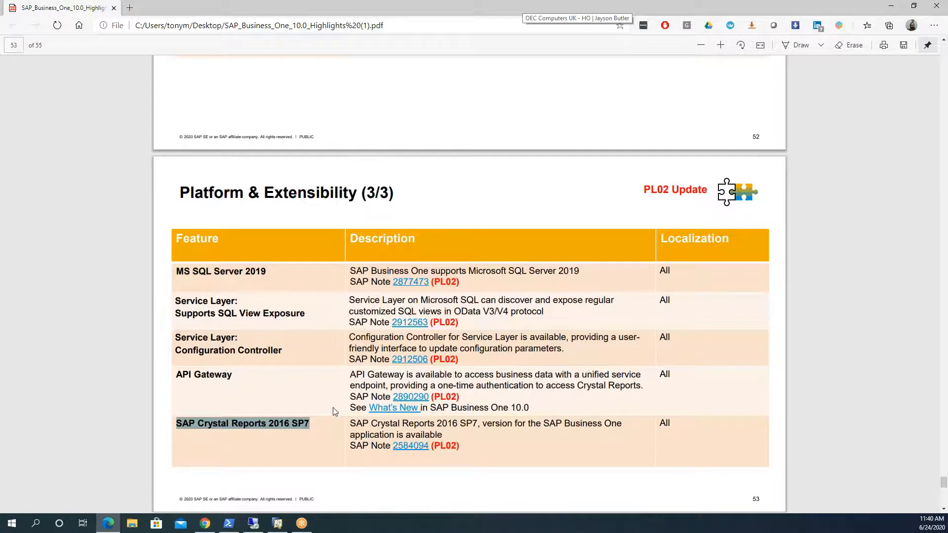
Step: Go back through the highlights PDF to the Web Client slide just before the Usability section
scroll(332, 408, "up", 20)
scroll(469, 283, "up", 11)
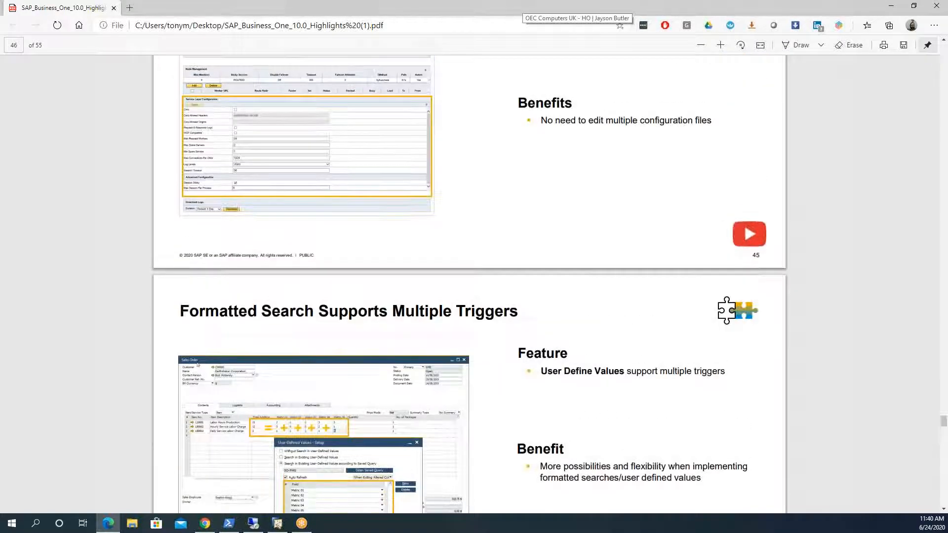
scroll(469, 284, "up", 20)
scroll(469, 284, "up", 20)
scroll(469, 284, "up", 13)
scroll(469, 284, "up", 17)
scroll(271, 58, "up", 13)
scroll(469, 284, "up", 13)
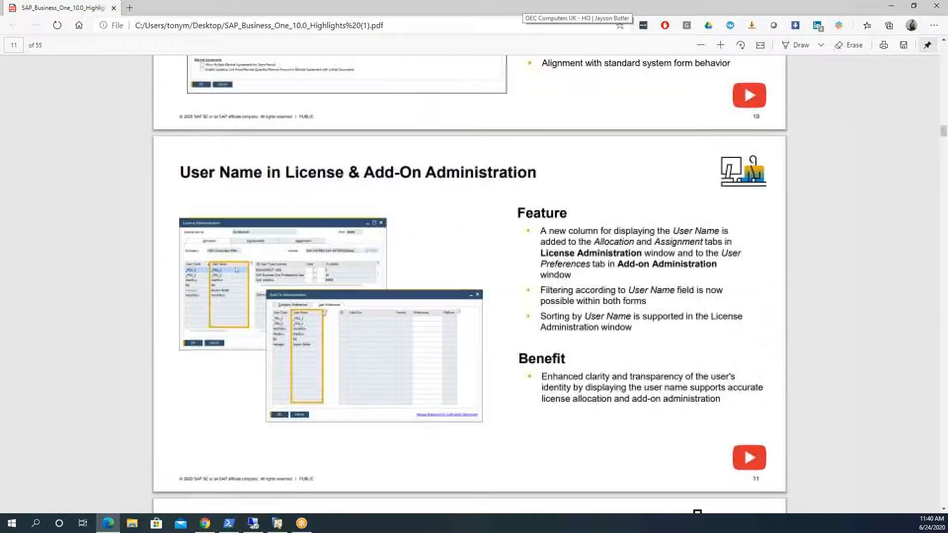
scroll(469, 284, "up", 13)
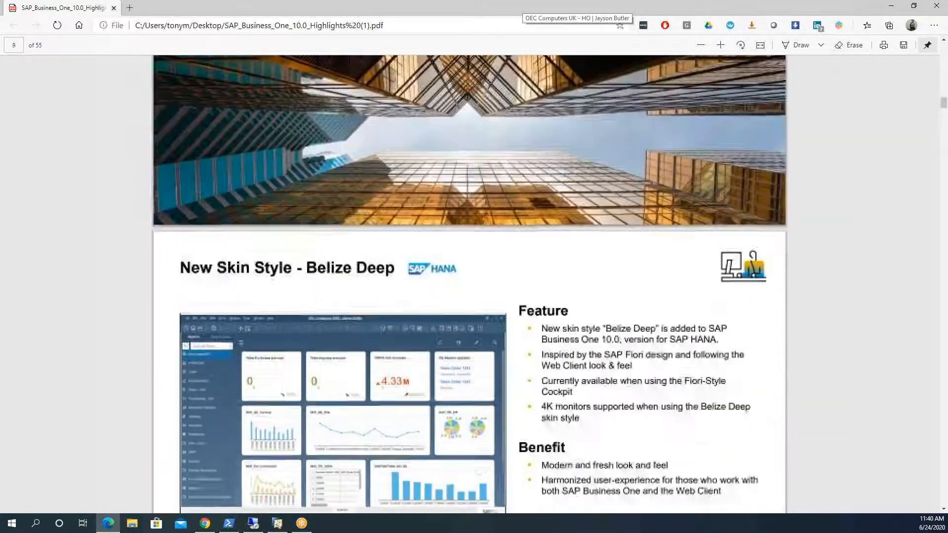
scroll(212, 313, "up", 4)
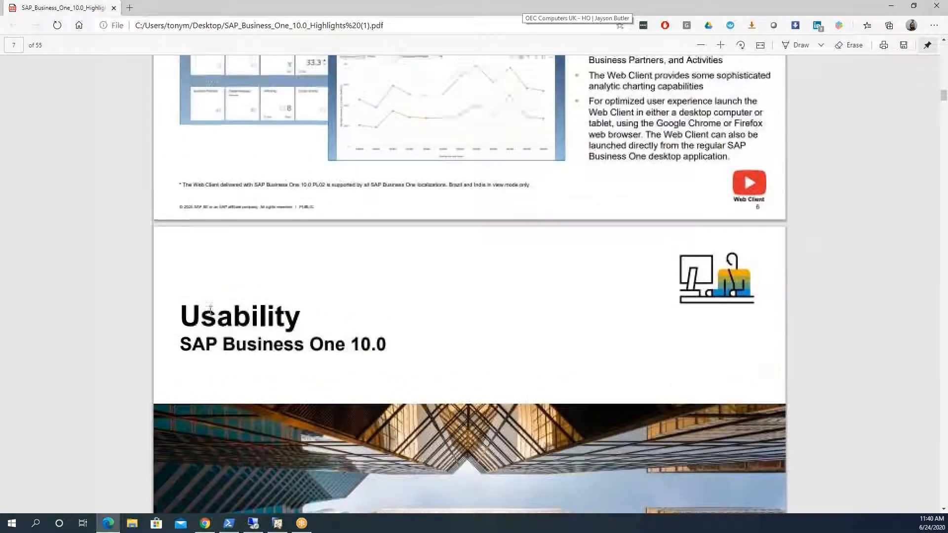
scroll(210, 309, "up", 5)
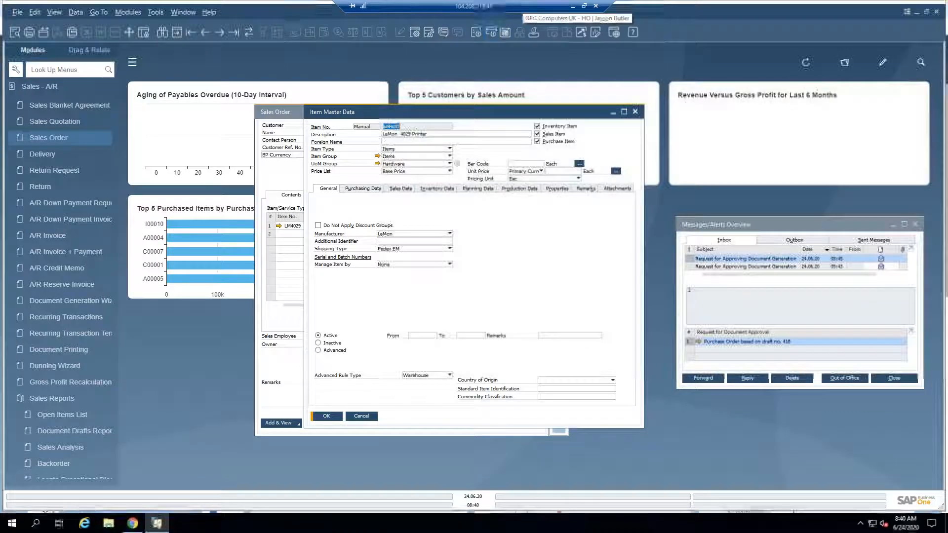
Step: Close the item and sales order windows in the remote session, switch to the Web Client in Chrome and close its General Overview page
left_click(362, 416)
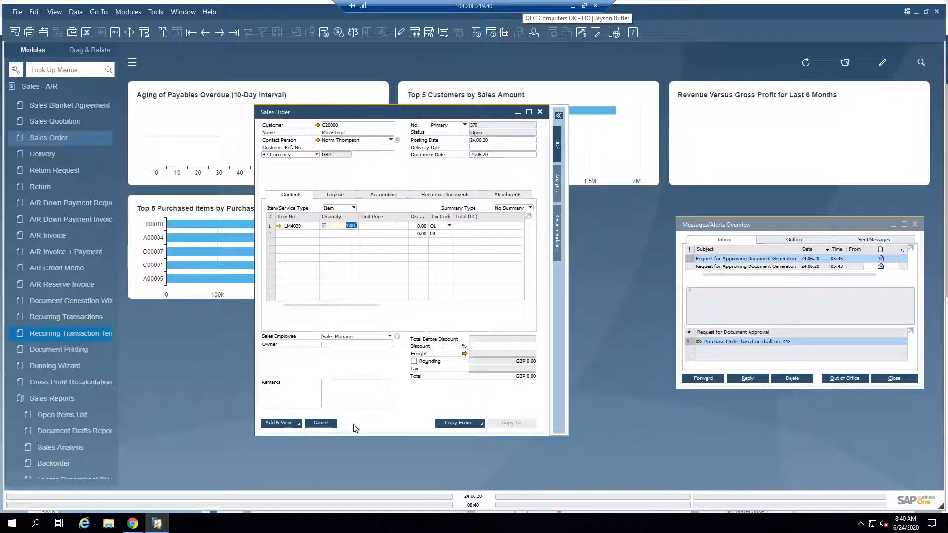
left_click(326, 424)
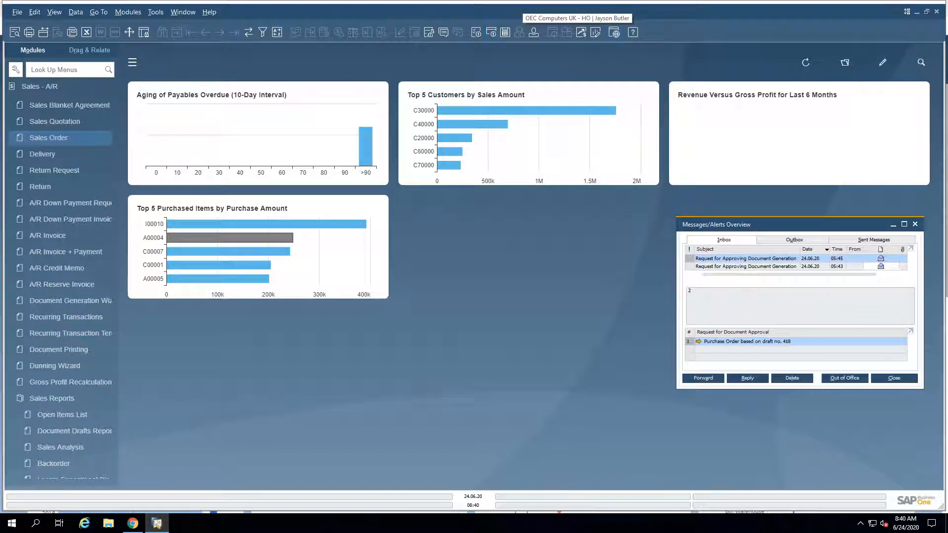
left_click(917, 12)
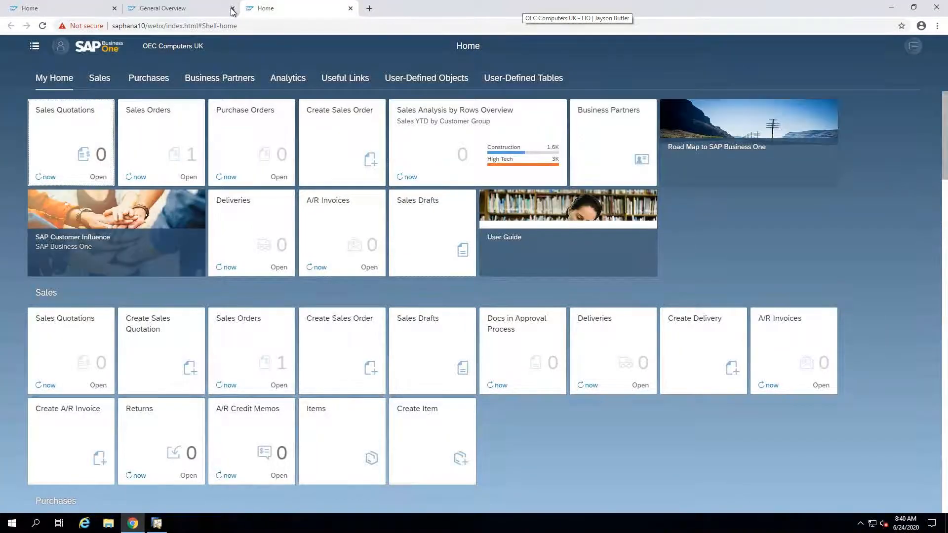
left_click(232, 9)
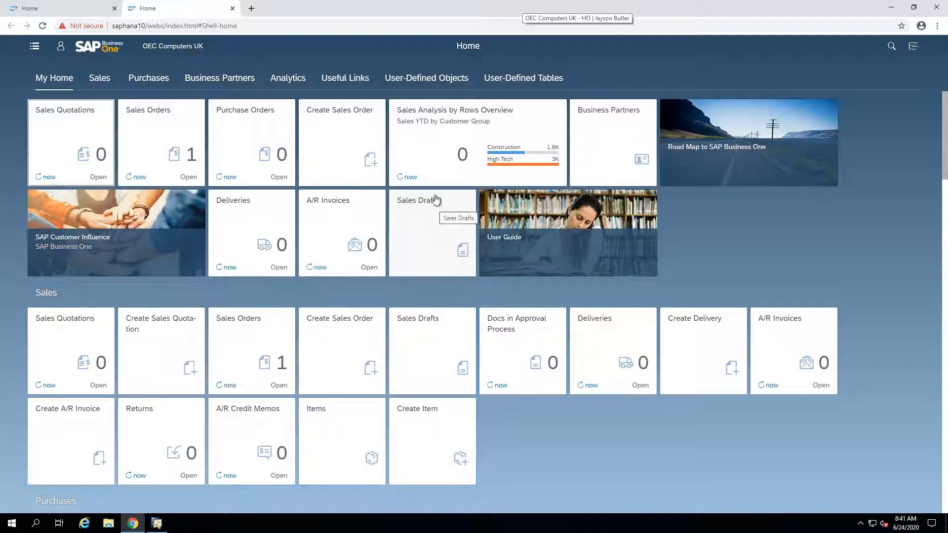
Step: Examine the Web Client home page tiles in the My Home, Sales, Purchases, Business Partners and Analytics groups
left_click(106, 78)
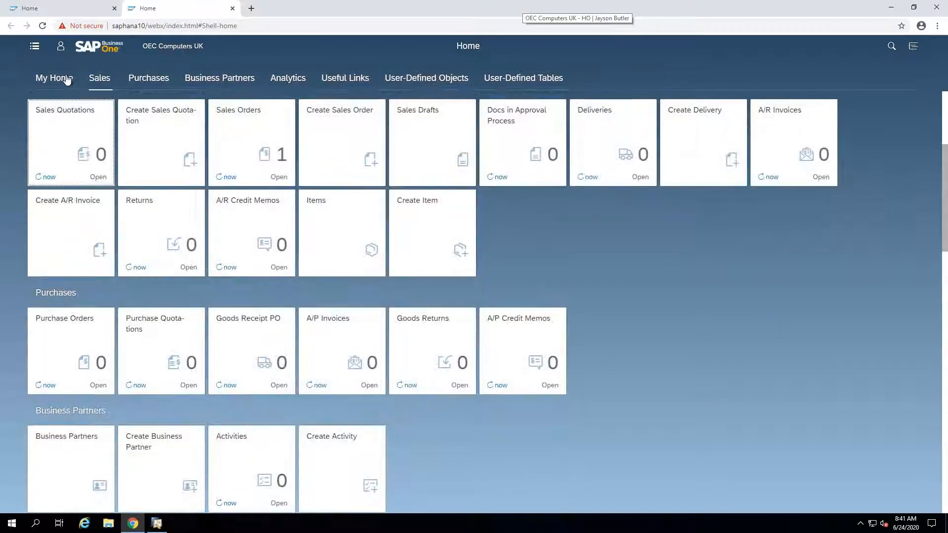
left_click(67, 79)
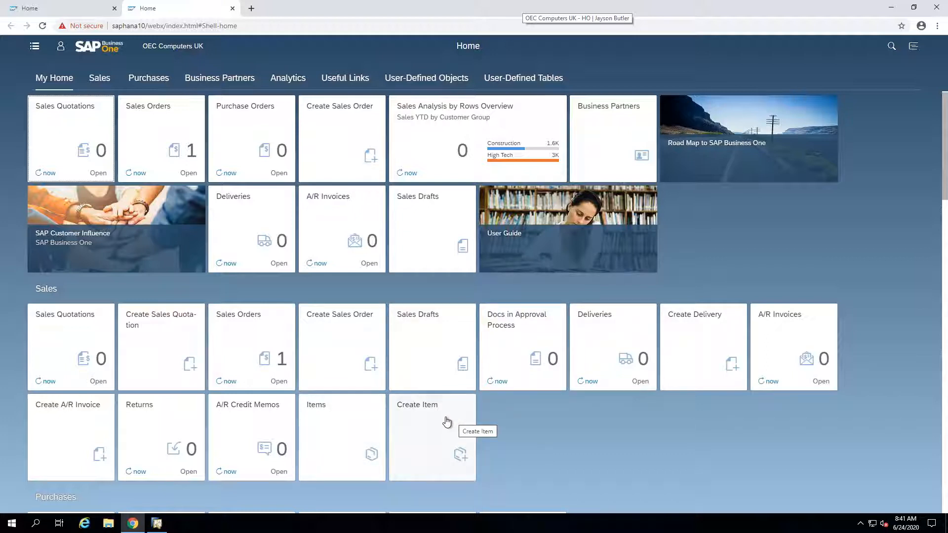
scroll(452, 420, "down", 2)
scroll(430, 428, "down", 1)
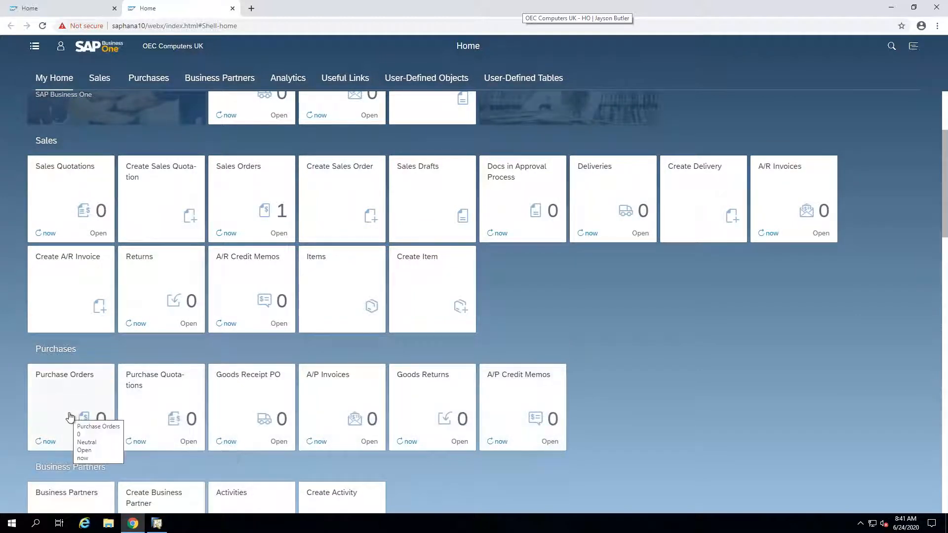
scroll(81, 412, "down", 2)
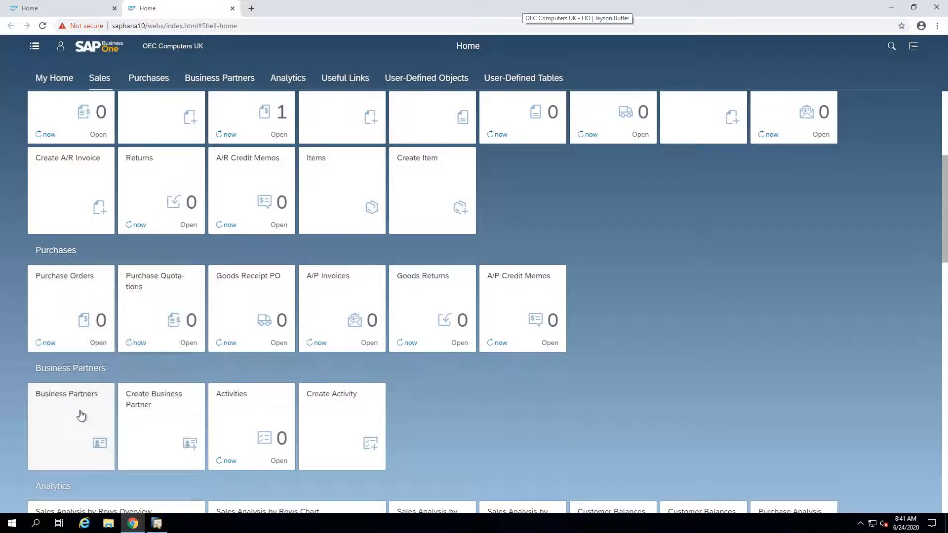
scroll(87, 428, "down", 2)
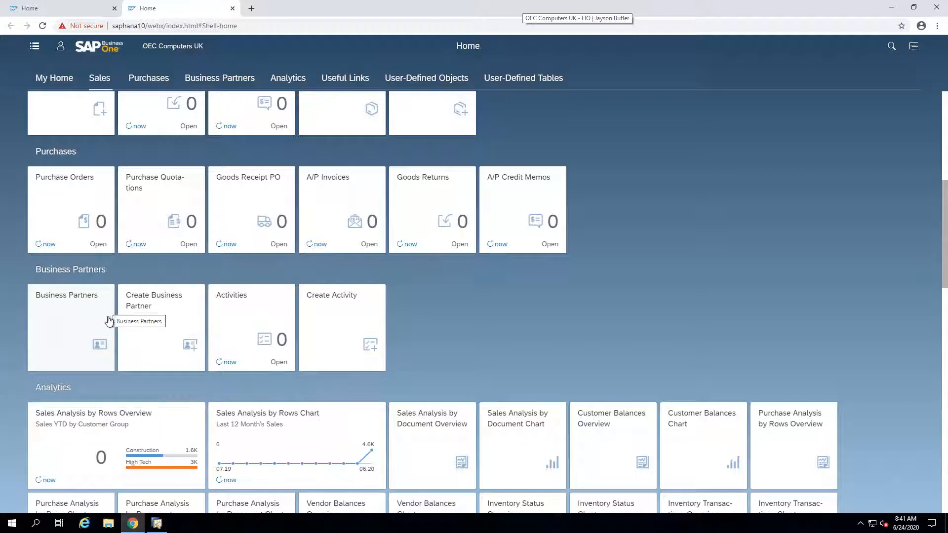
scroll(113, 340, "down", 3)
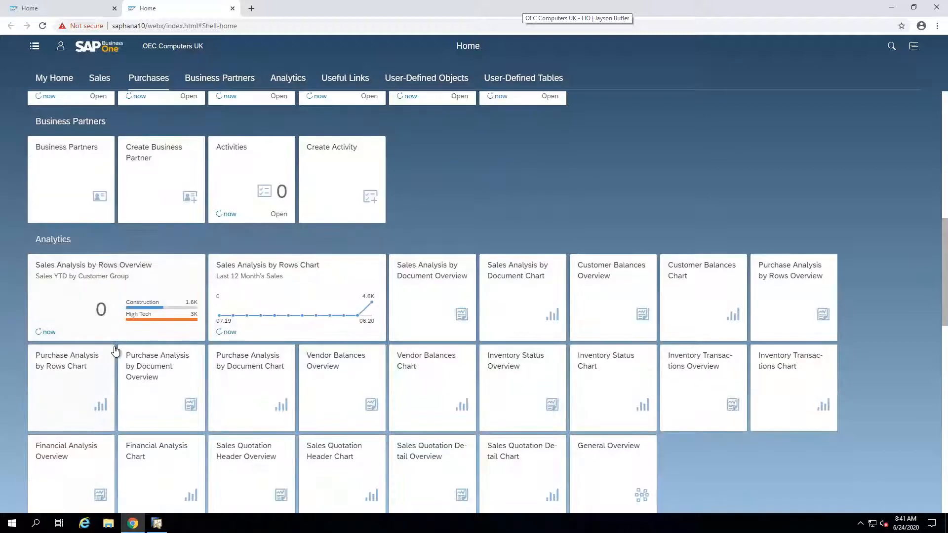
scroll(115, 350, "down", 1)
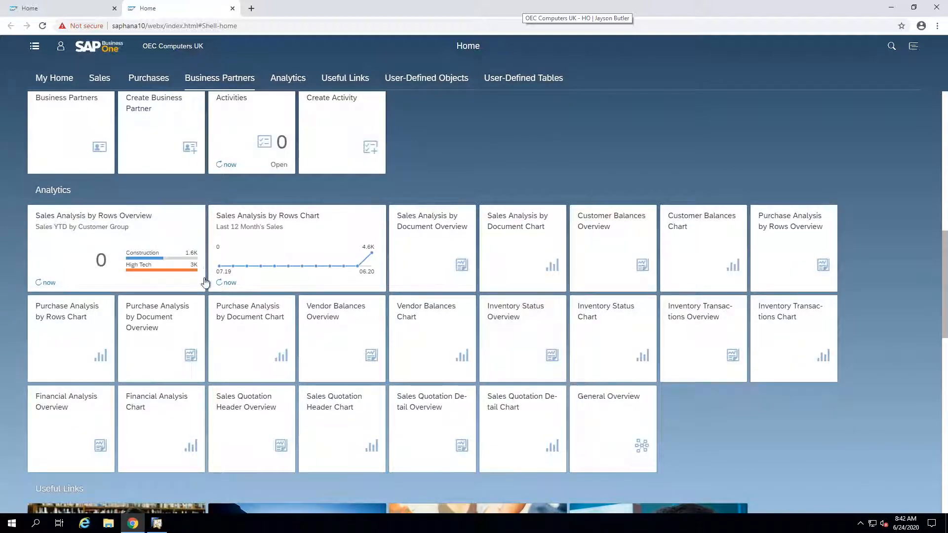
scroll(205, 282, "up", 10)
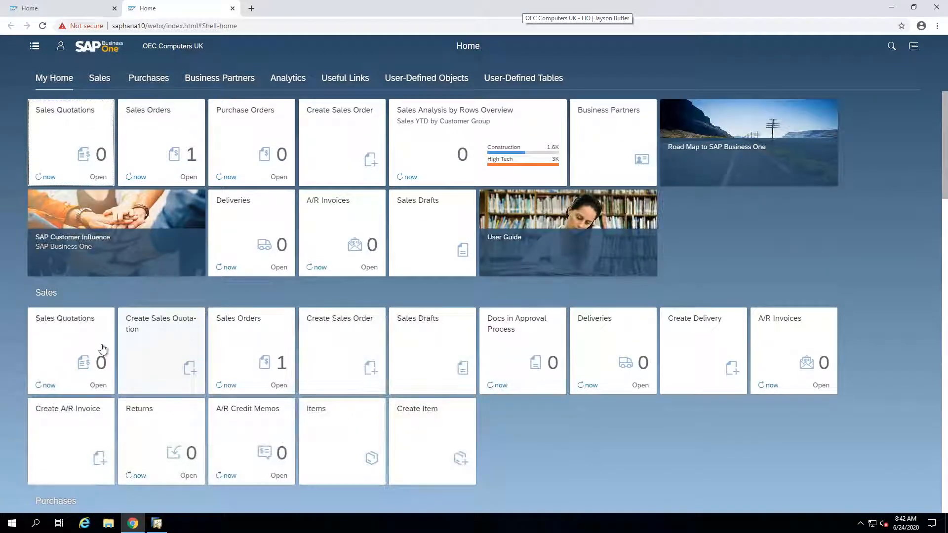
Step: Open the Sales Orders list, logging in to the company OEC Computers UK (SBODEMOGB) with the user name and account password
left_click(267, 348)
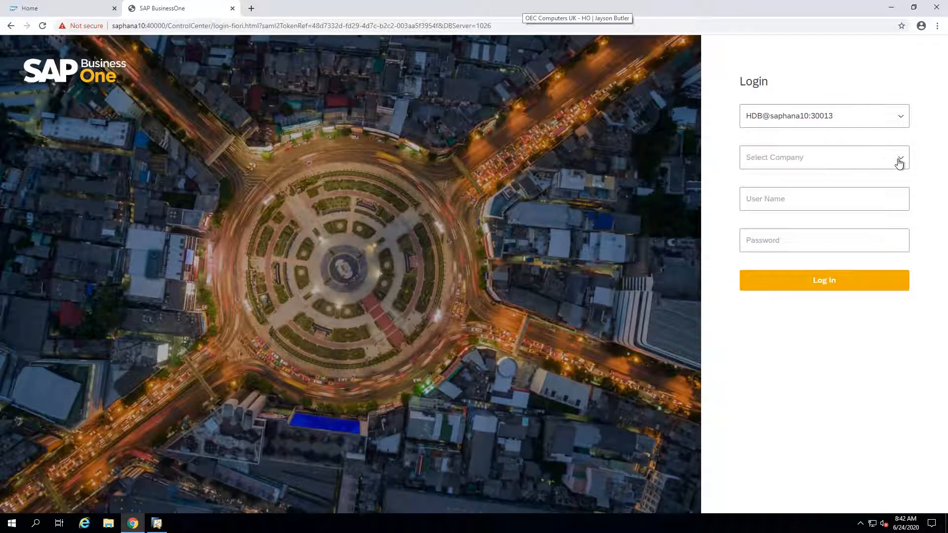
left_click(898, 162)
left_click(841, 212)
left_click(814, 201)
type("de")
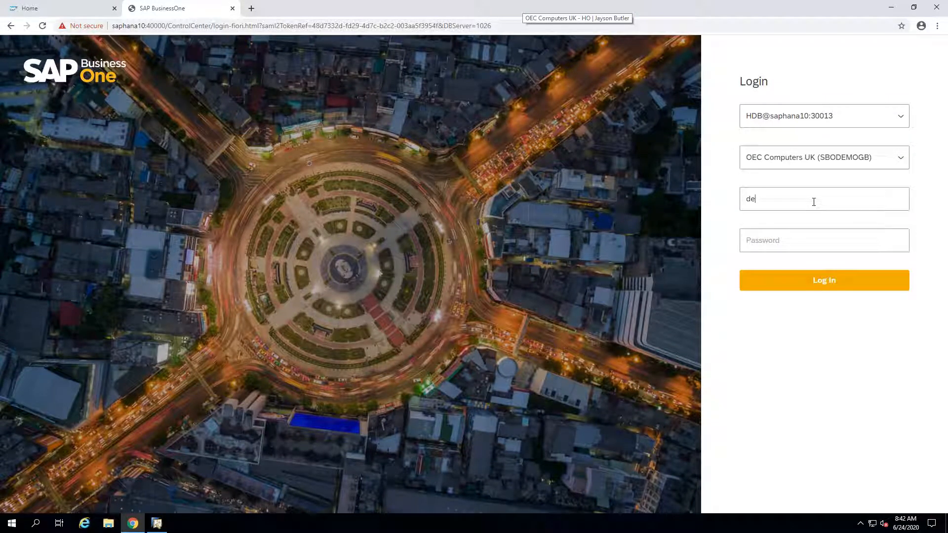
type("••")
key("Return")
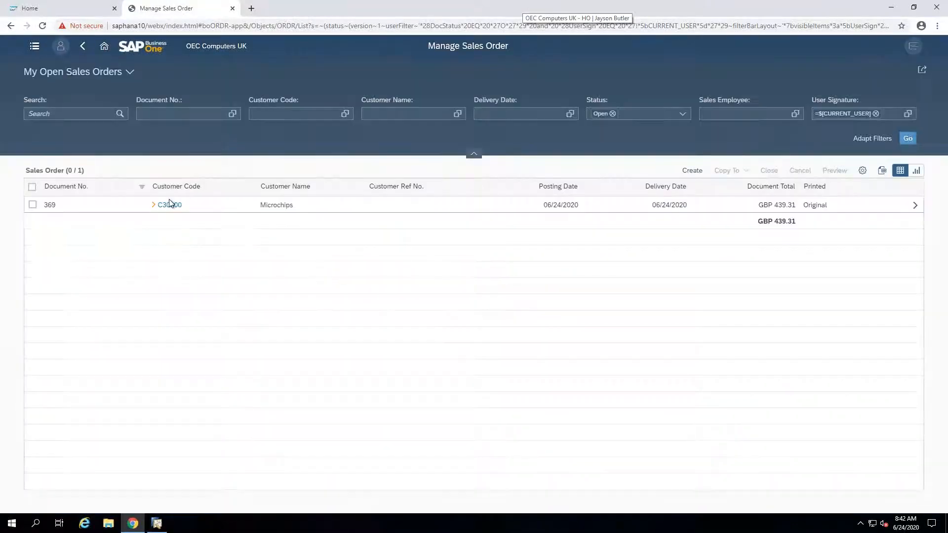
Step: Switch the sales order list to the All Sales Orders view and open sales order 369 to view its contents
left_click(125, 74)
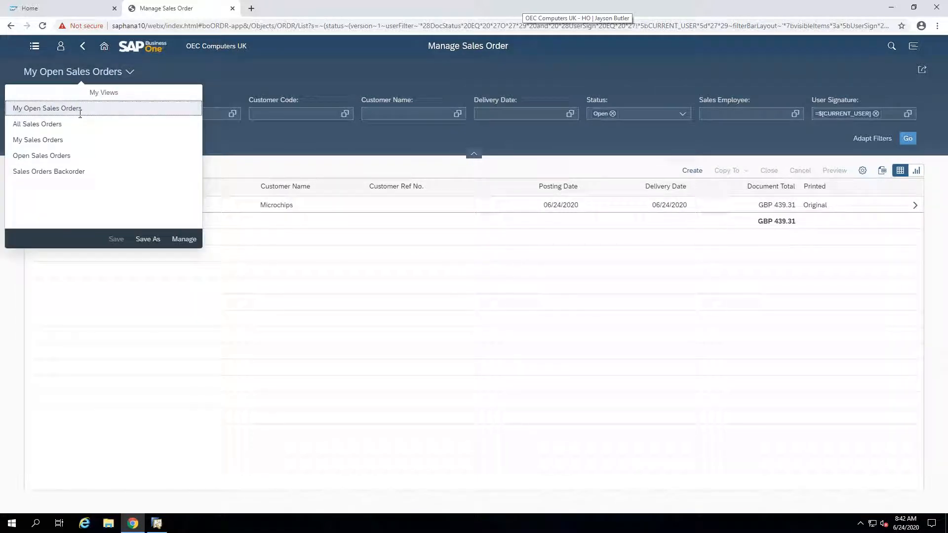
left_click(42, 124)
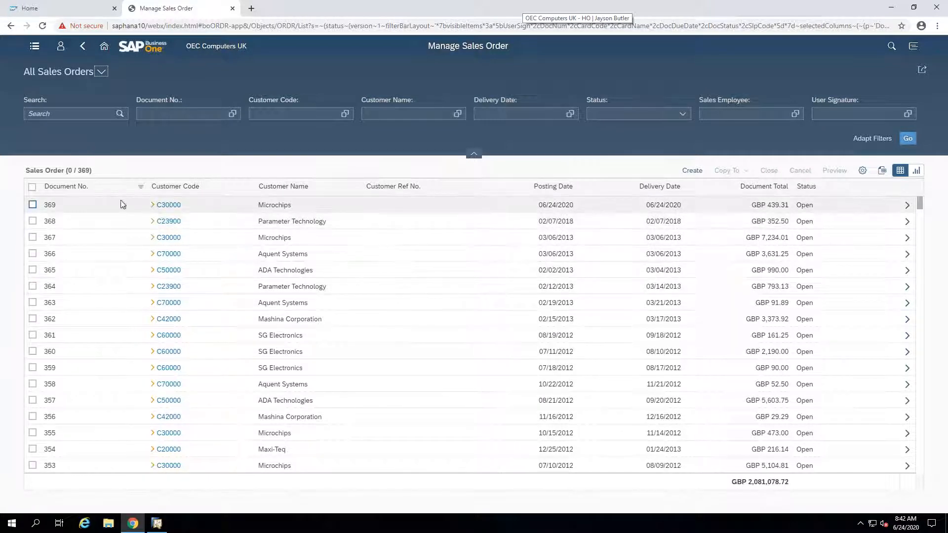
left_click(60, 204)
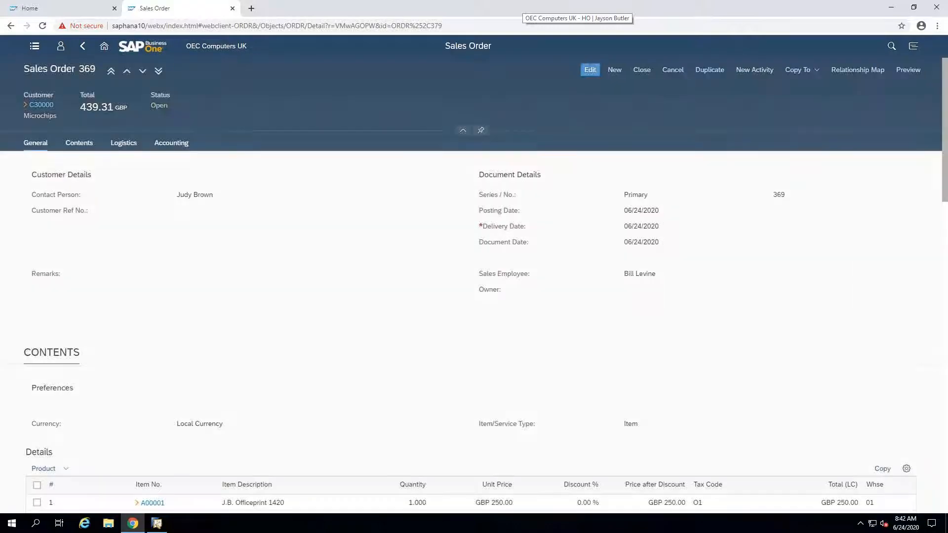
scroll(105, 215, "down", 1)
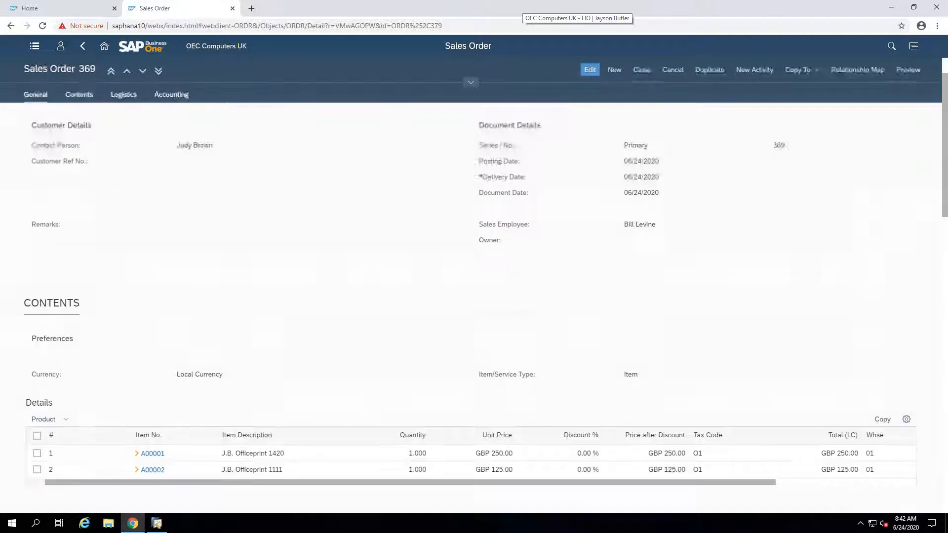
Step: Inspect the order's general data and line items, then check the selectable line columns and leave the column selection as it is
scroll(105, 222, "up", 1)
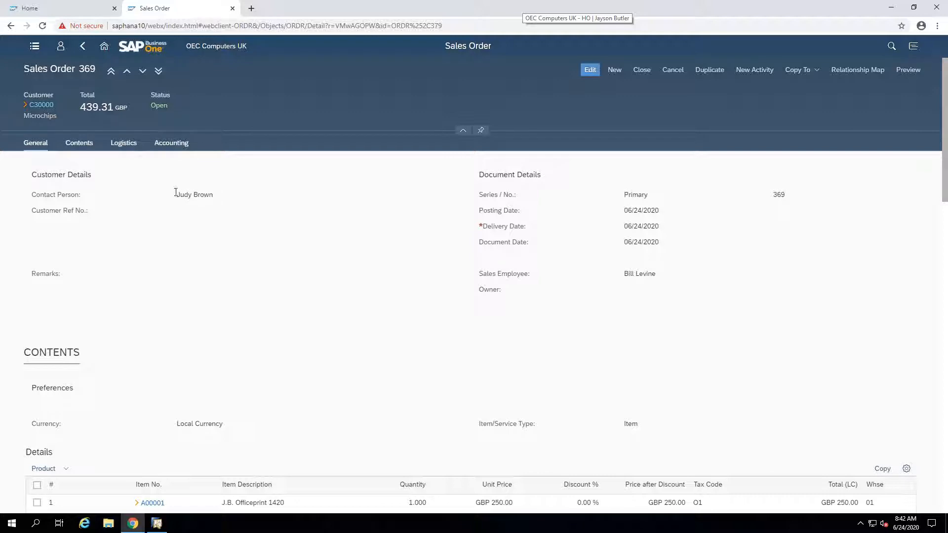
scroll(286, 277, "down", 3)
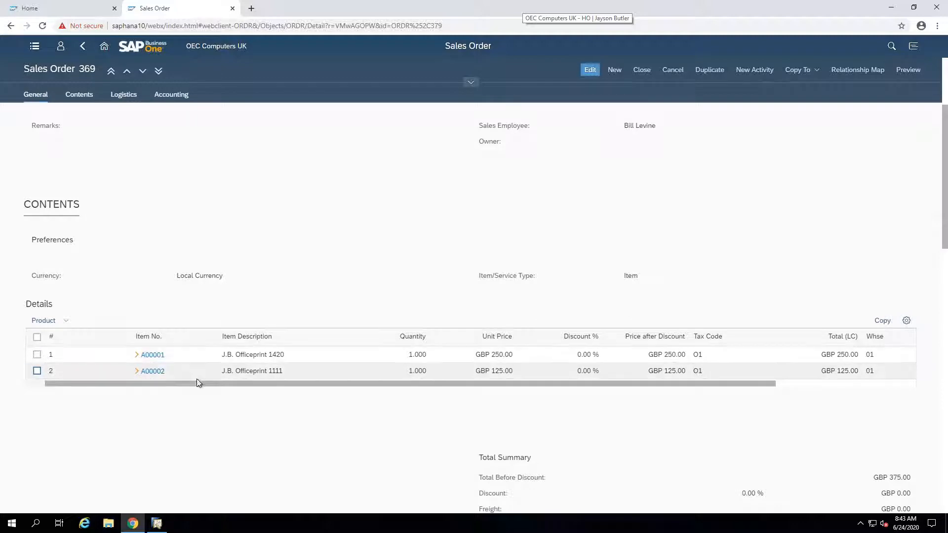
left_click_drag(211, 383, 82, 384)
left_click(907, 322)
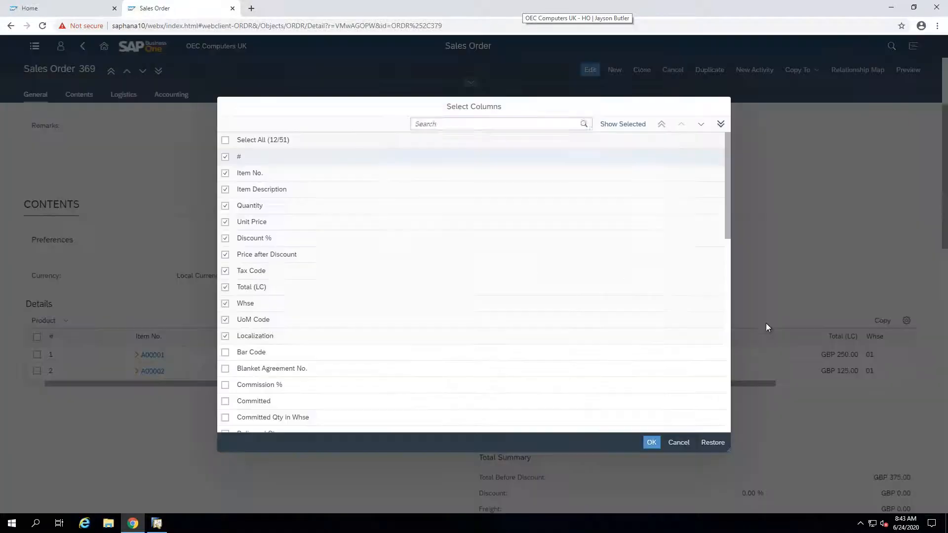
scroll(525, 275, "down", 5)
scroll(526, 278, "down", 6)
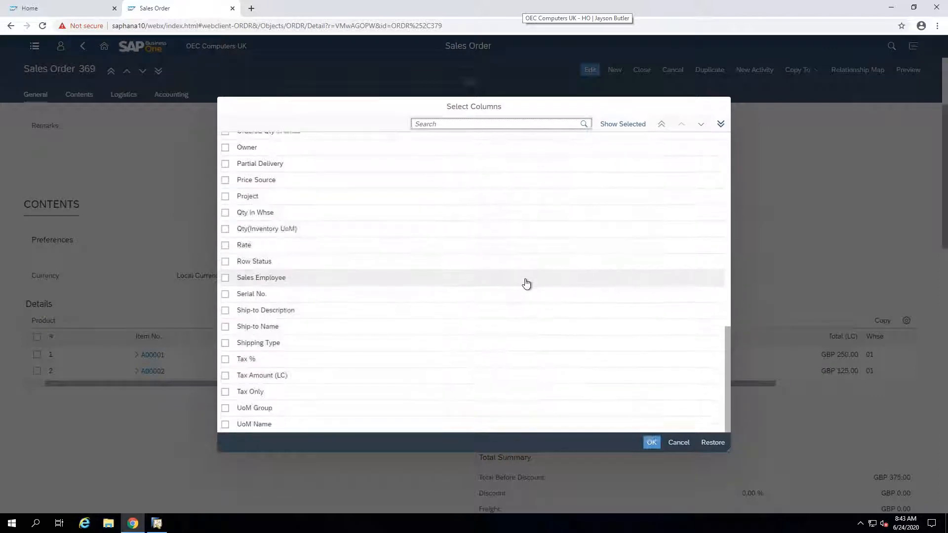
left_click(679, 442)
Step: Examine the sales order's total summary, ship-to and bill-to addresses, shipping preferences and accounting details
scroll(668, 422, "down", 4)
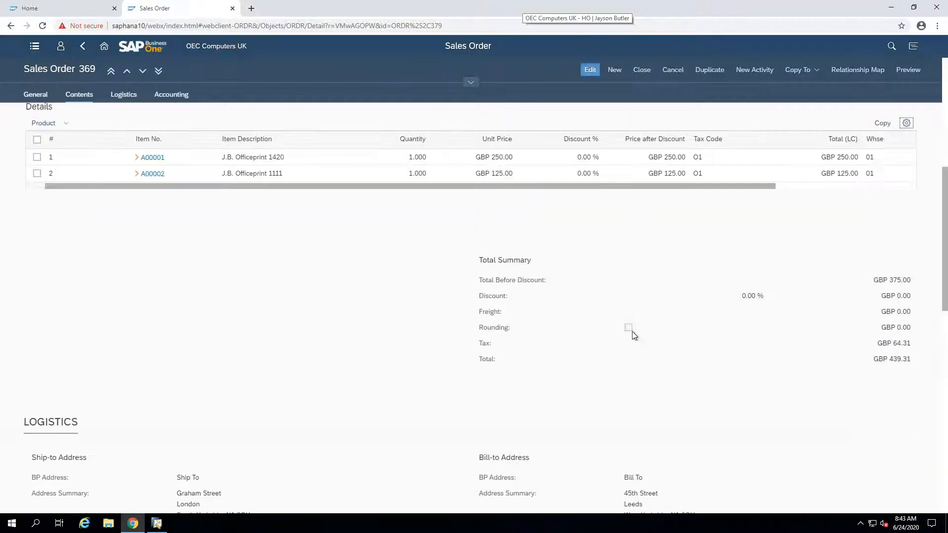
scroll(633, 332, "down", 4)
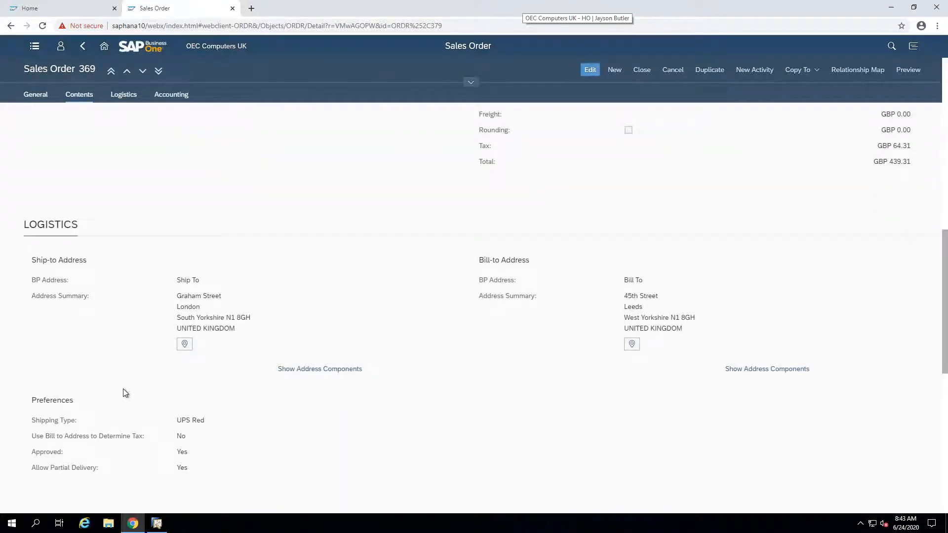
scroll(126, 393, "down", 3)
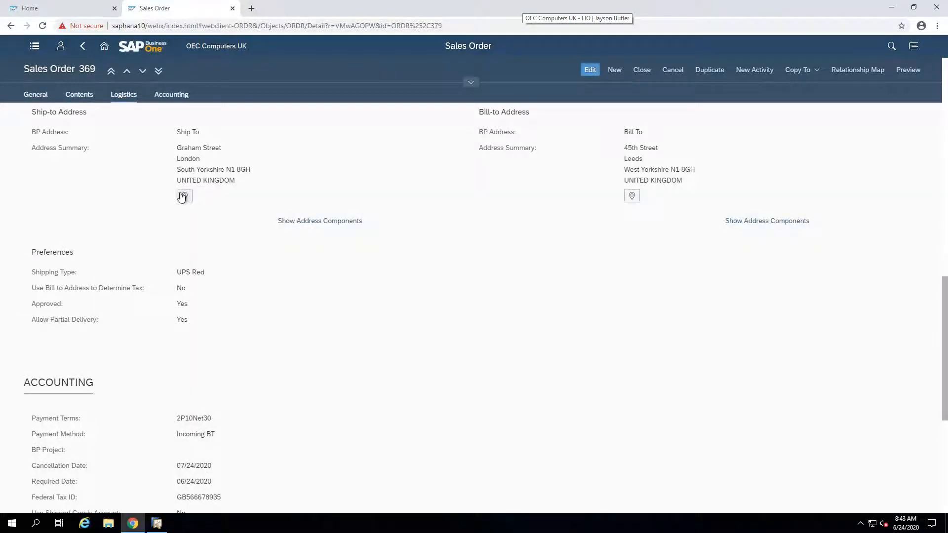
scroll(140, 370, "down", 3)
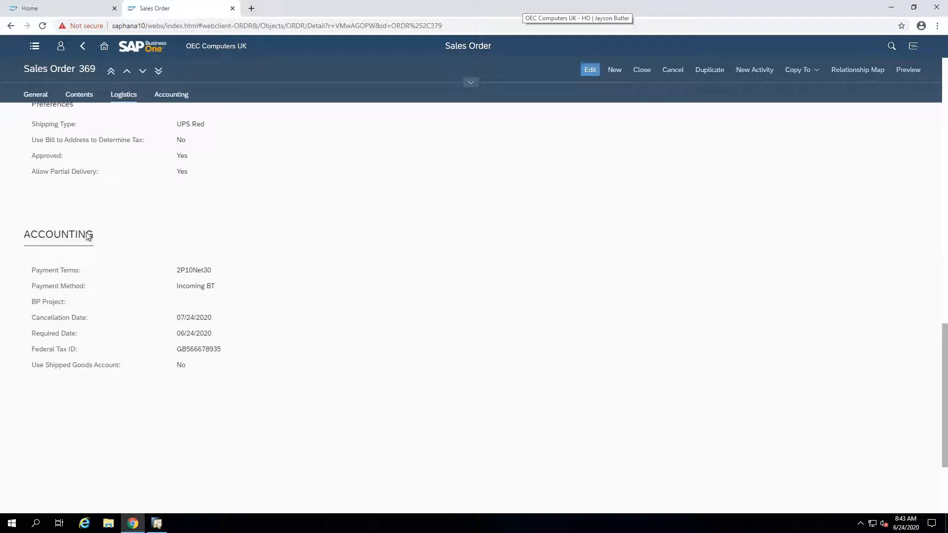
scroll(84, 392, "down", 3)
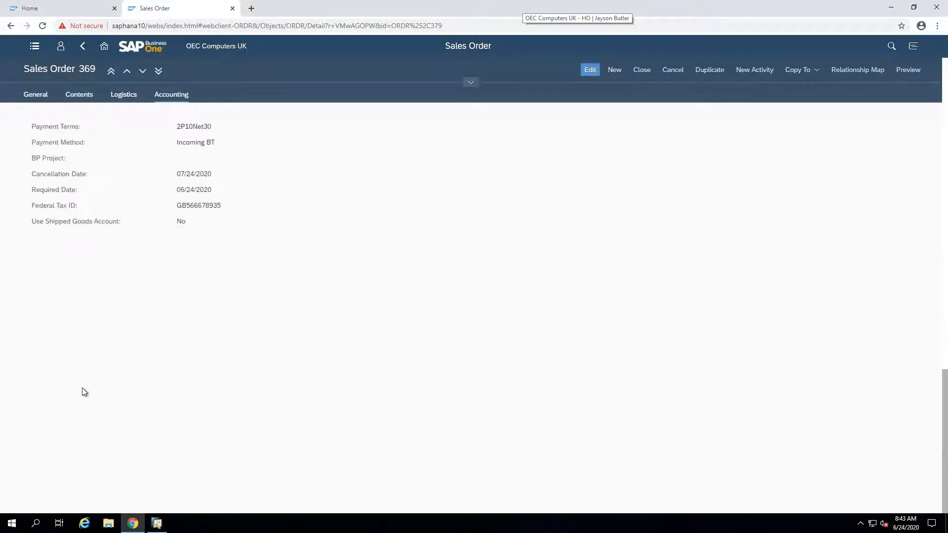
Step: View the sales order's relationship map and close it
scroll(84, 392, "up", 10)
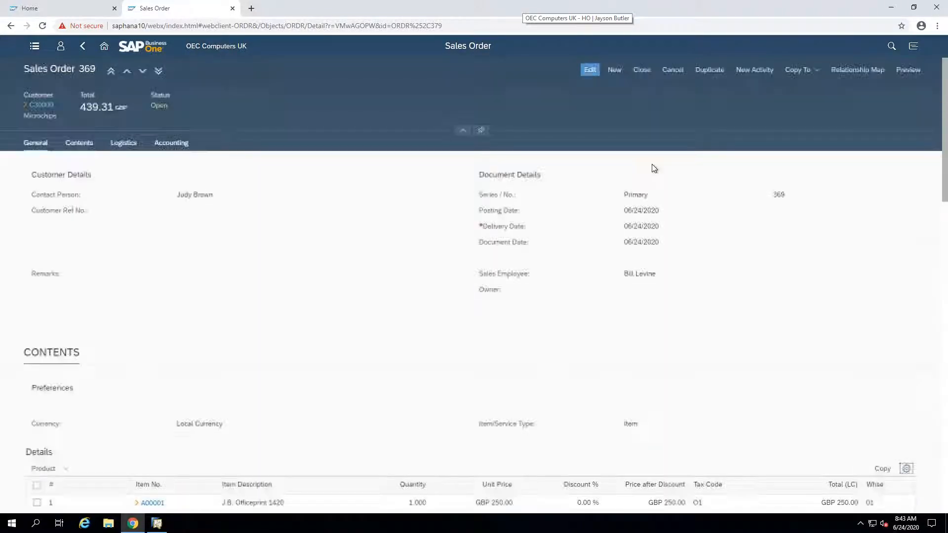
left_click(857, 69)
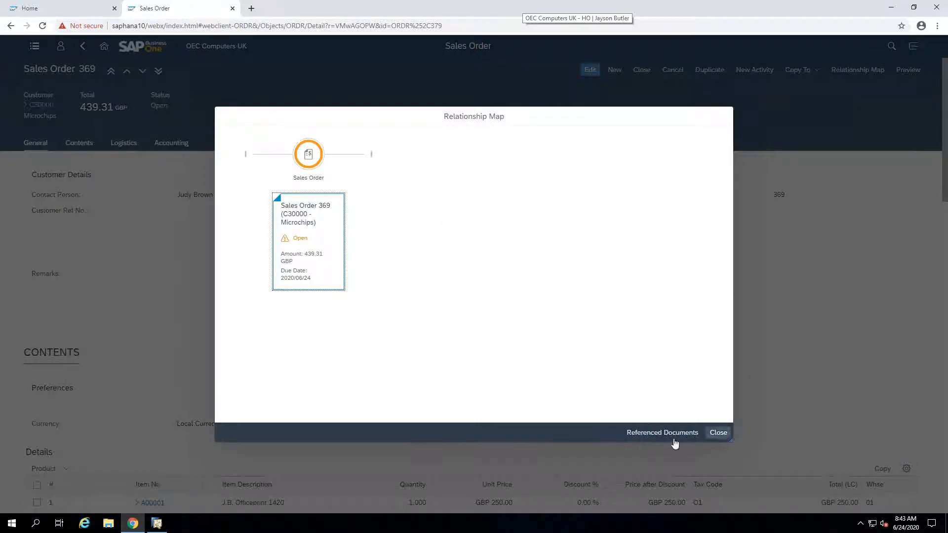
left_click(716, 432)
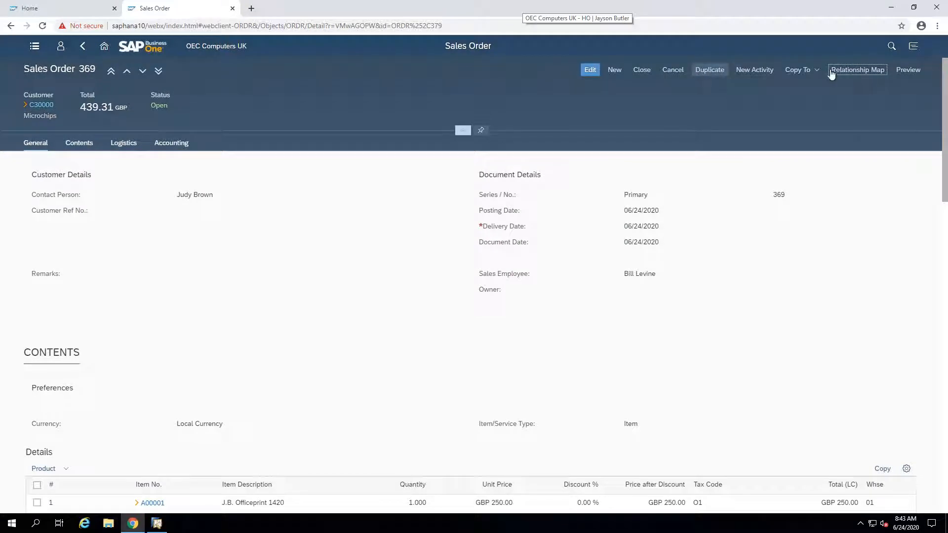
Step: Preview the sales order's printed layout, check both pages of the order confirmation, and close the preview and its status message
left_click(908, 70)
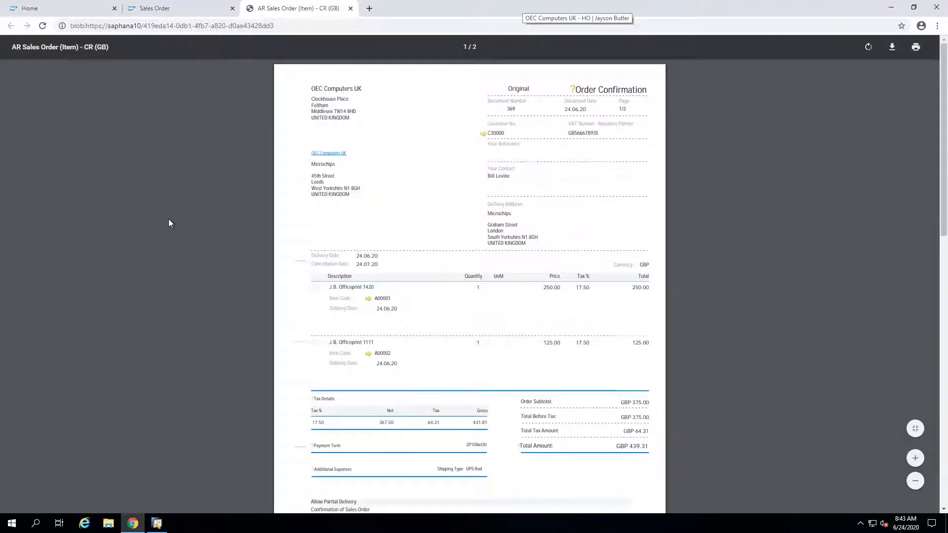
scroll(169, 223, "down", 4)
scroll(168, 220, "down", 7)
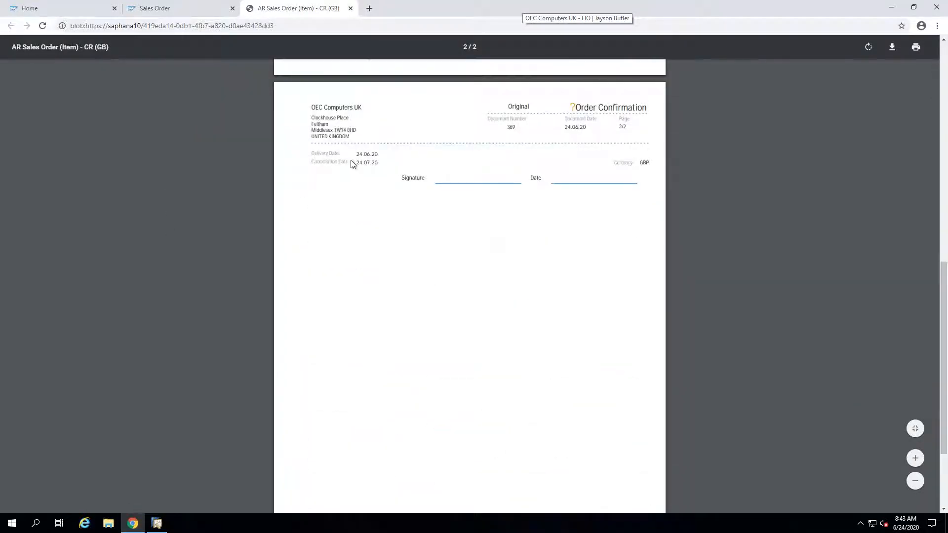
scroll(351, 166, "up", 10)
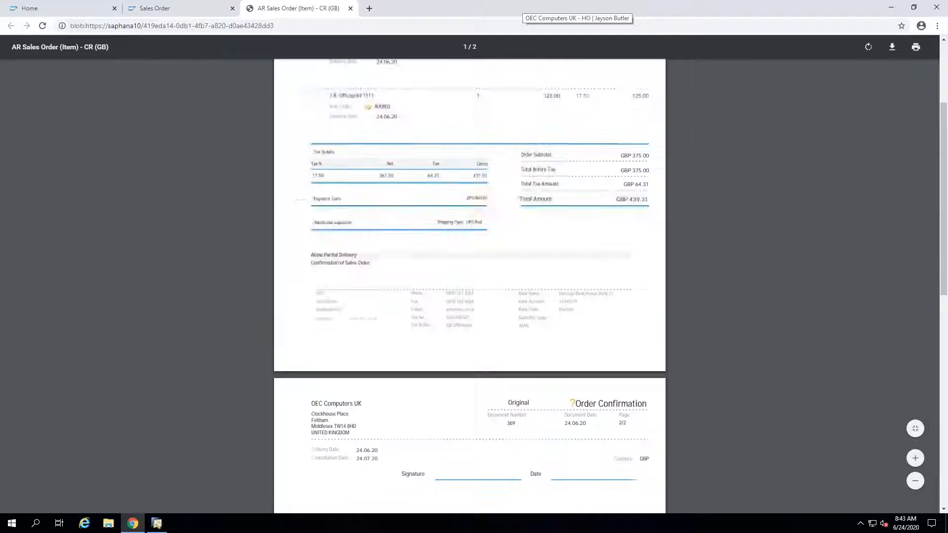
left_click(350, 8)
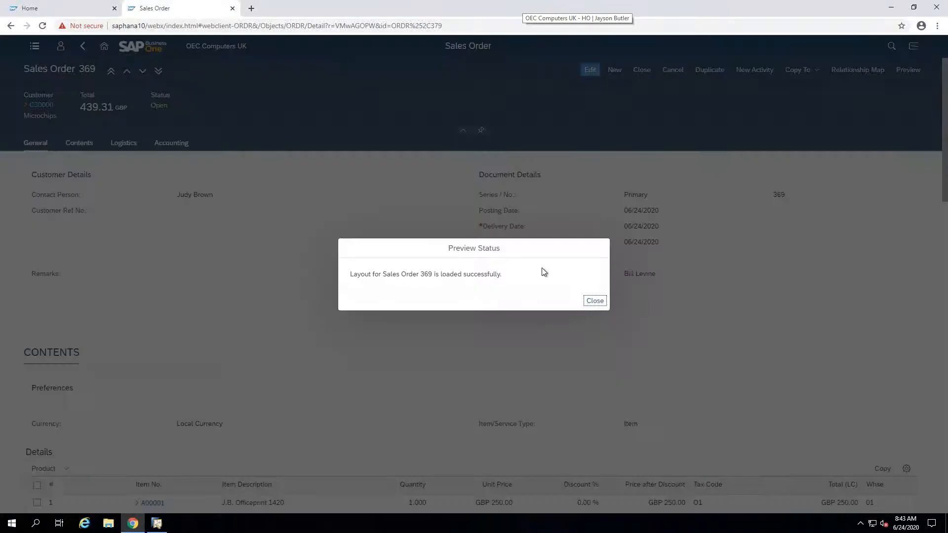
left_click(595, 301)
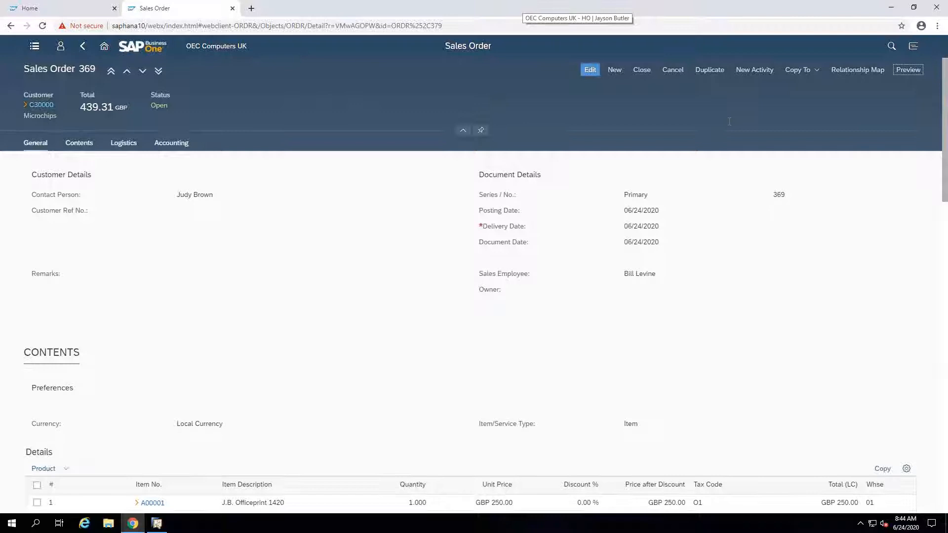
Step: Duplicate the sales order with its business partner, and return to the home page without saving the copy
left_click(713, 69)
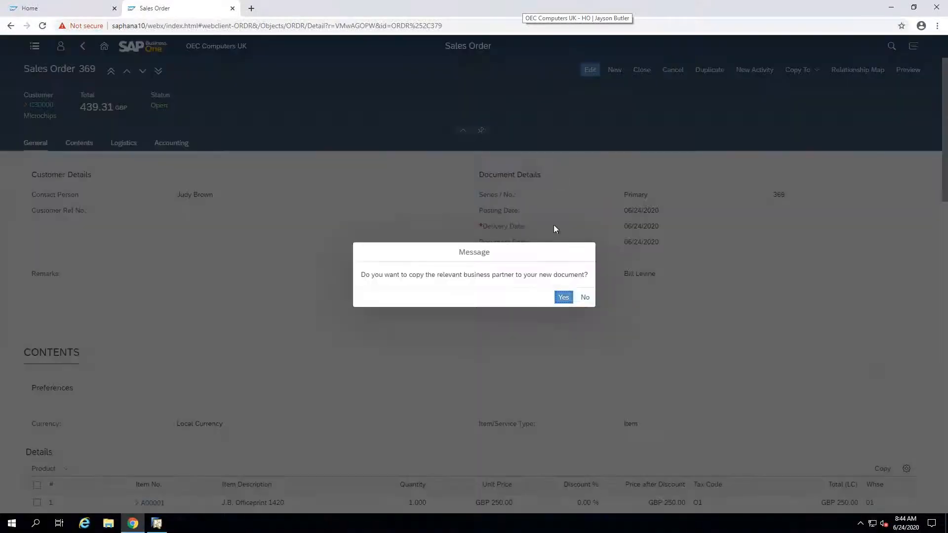
left_click(563, 297)
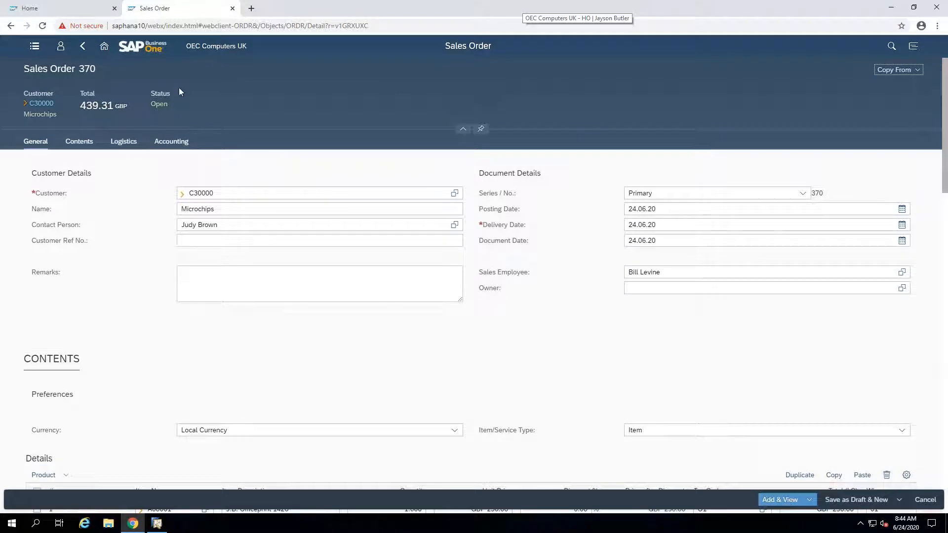
left_click(104, 46)
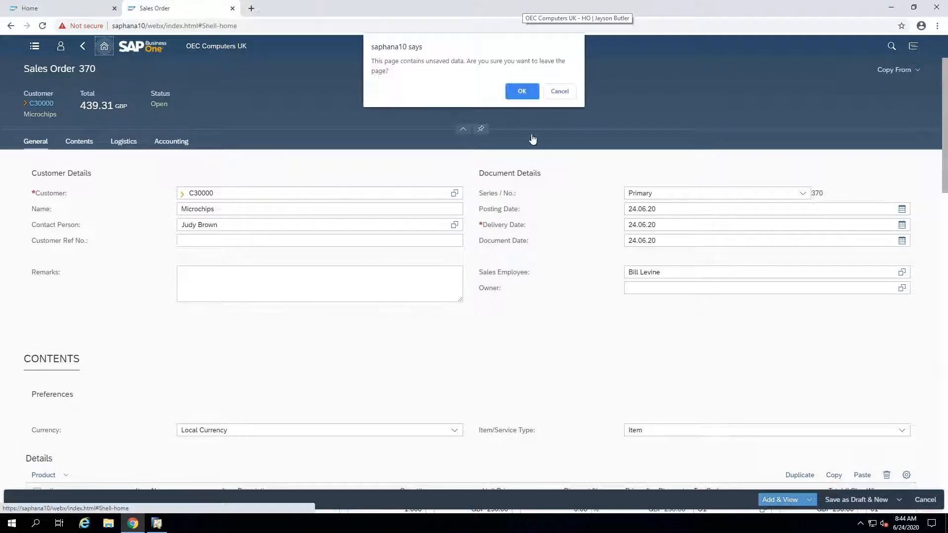
left_click(522, 92)
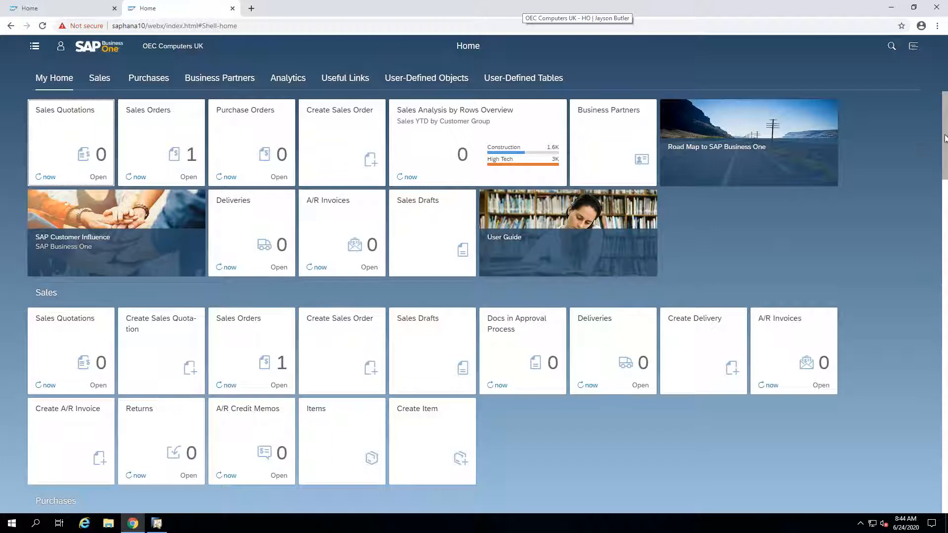
Step: Start a new sales order from the home page and choose Earthshaker Corporation as the customer from the business partner list
scroll(945, 141, "down", 3)
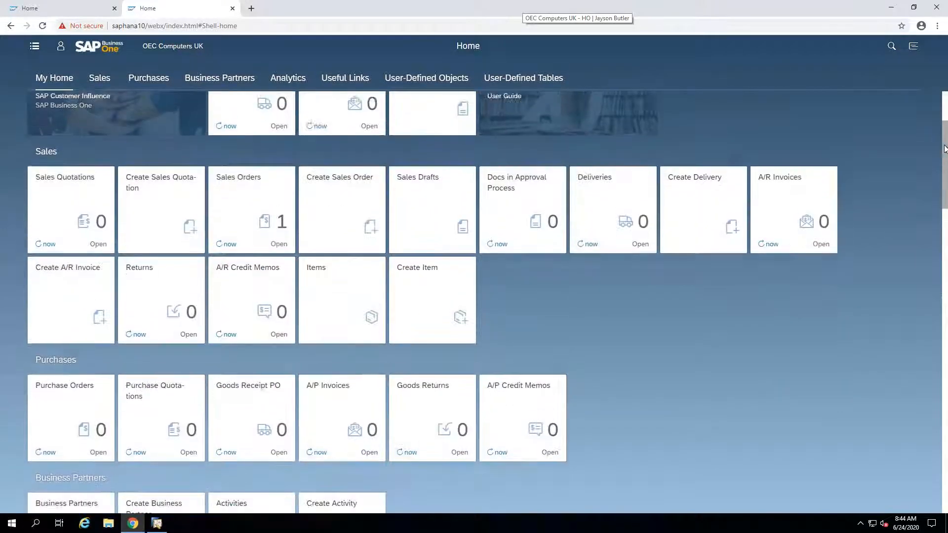
scroll(918, 119, "up", 3)
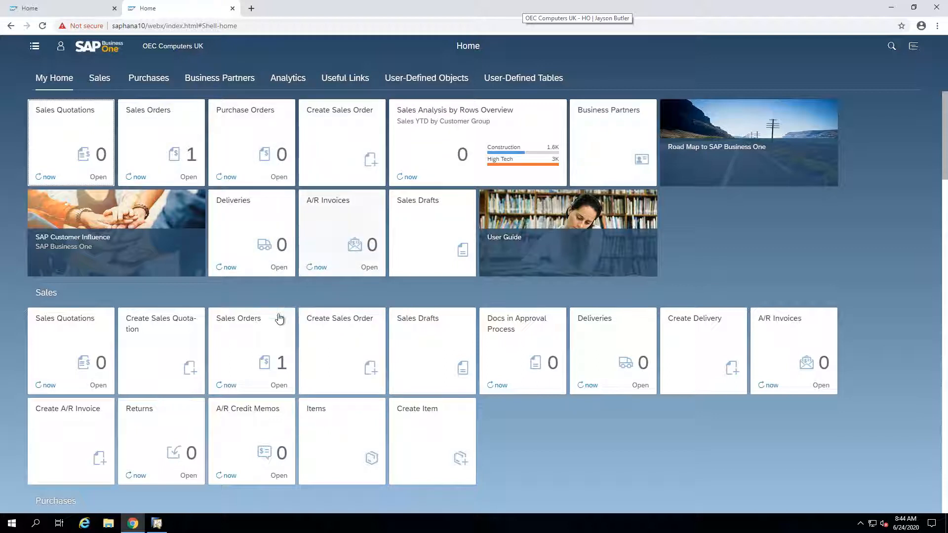
left_click(340, 343)
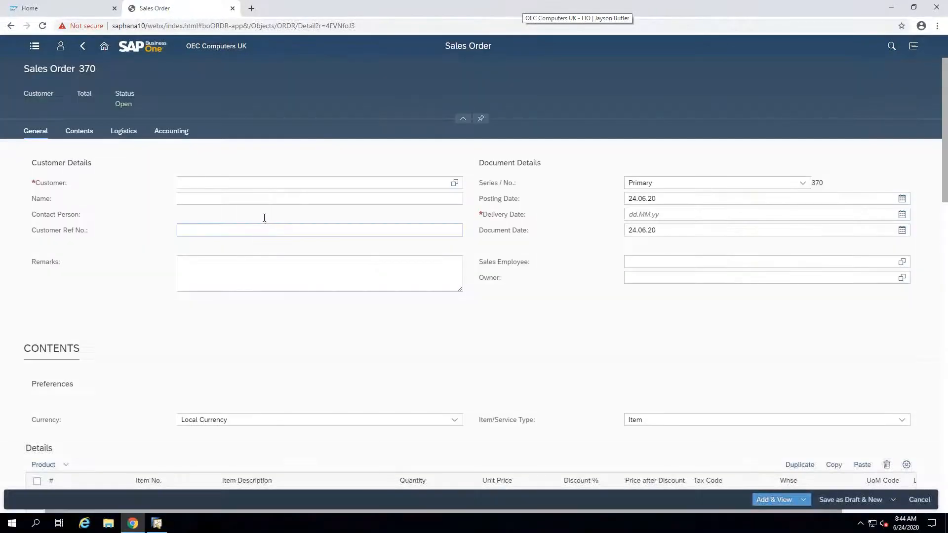
left_click(455, 183)
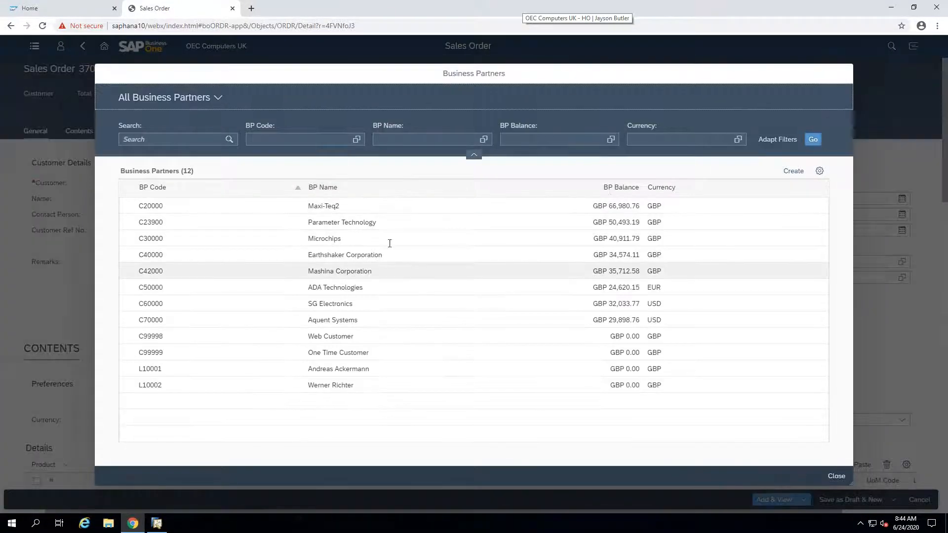
left_click(819, 172)
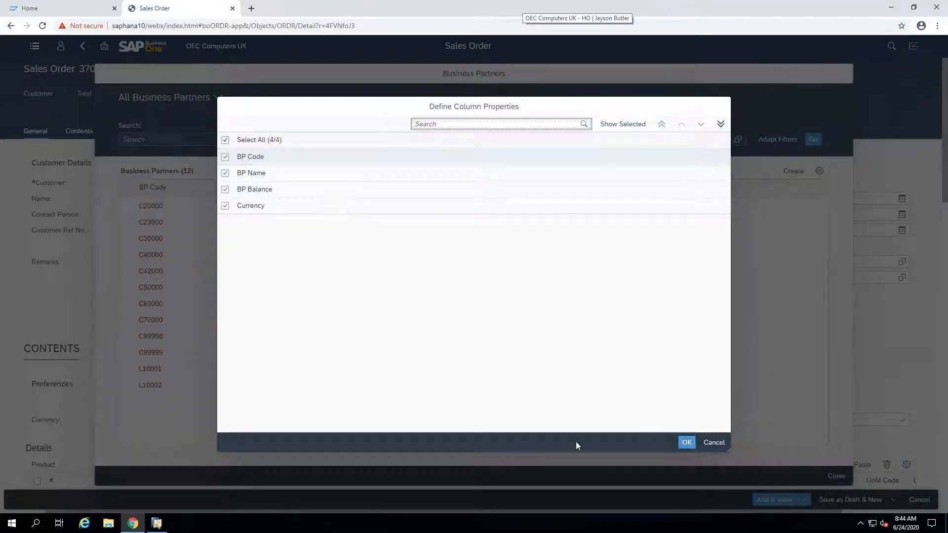
left_click(710, 443)
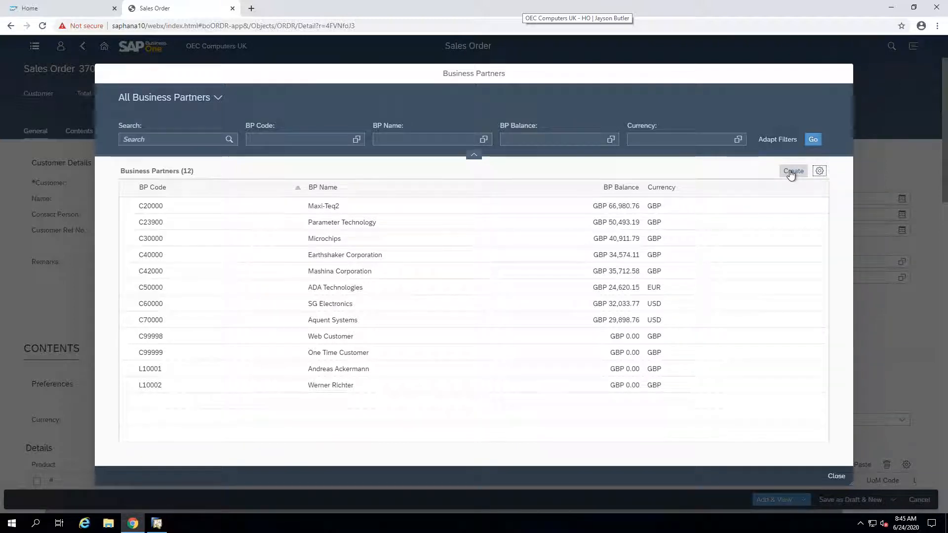
left_click(204, 261)
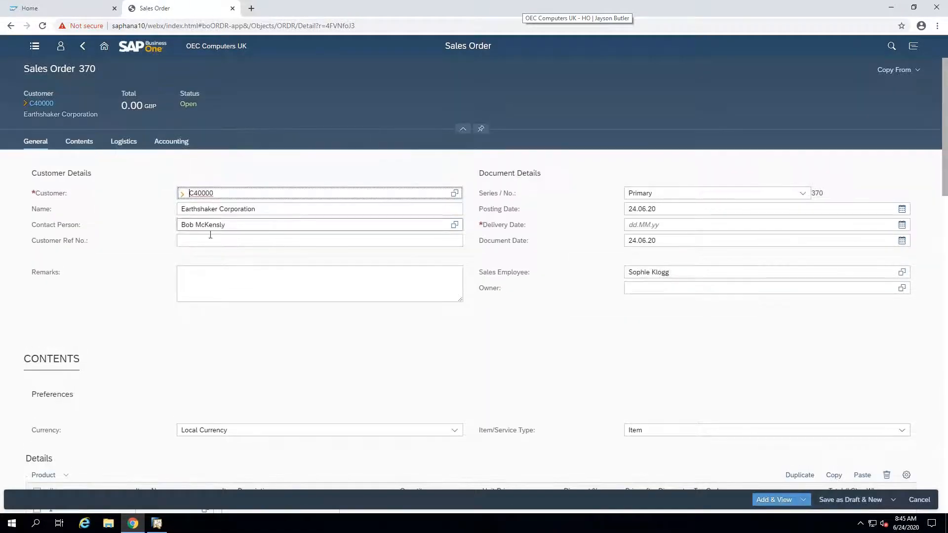
Step: Look over the new order's document details, item lines, freight charges and total summary
scroll(211, 237, "down", 1)
left_click(716, 144)
key("Tab")
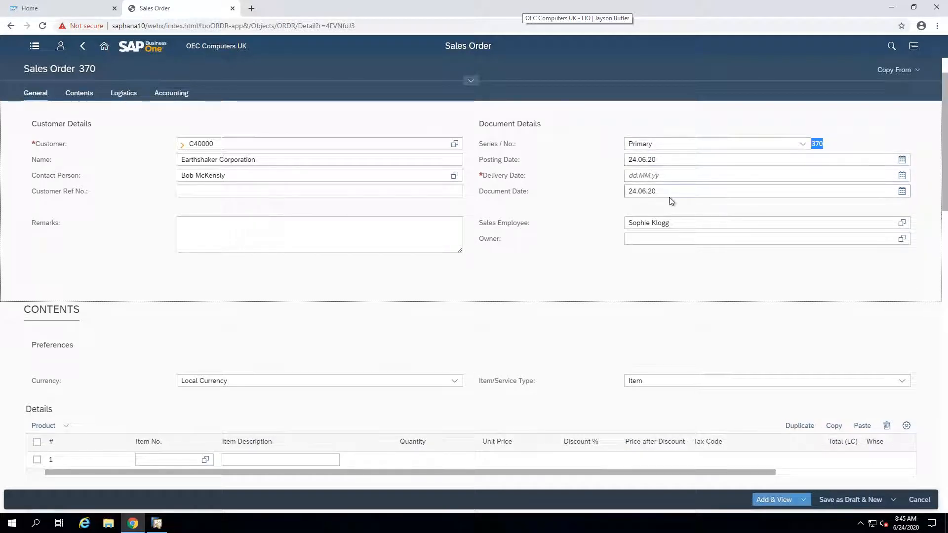
scroll(668, 197, "down", 6)
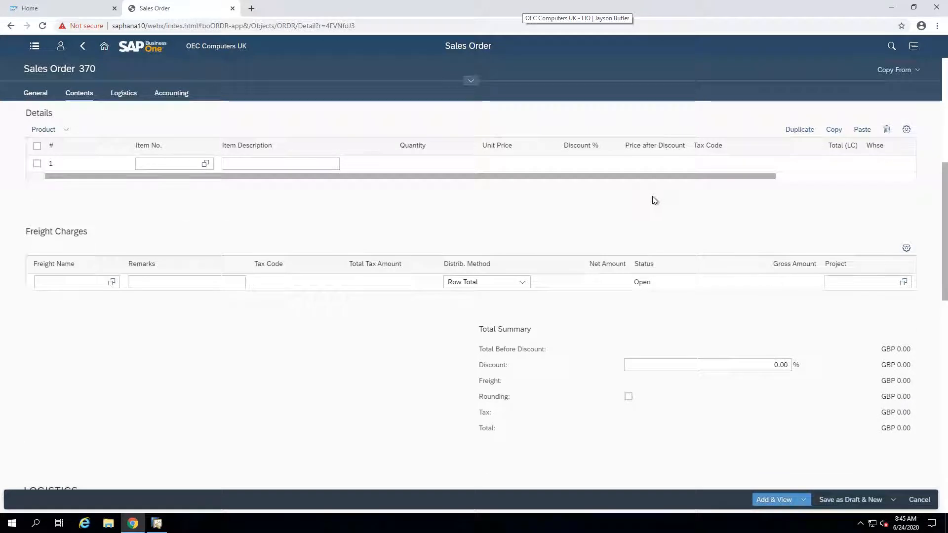
scroll(652, 197, "up", 1)
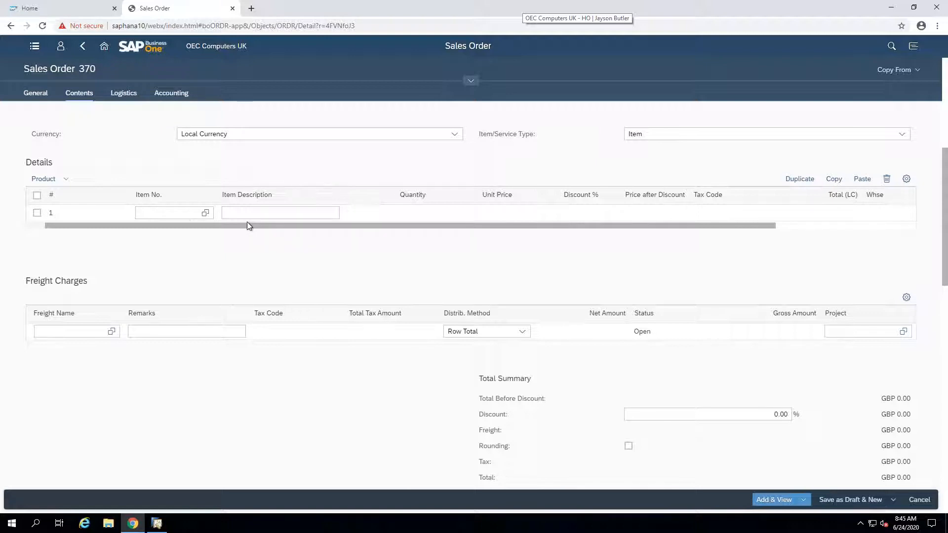
Step: Add items A00001, A00004 and C00001 from the item list to the sales order's lines
left_click(187, 213)
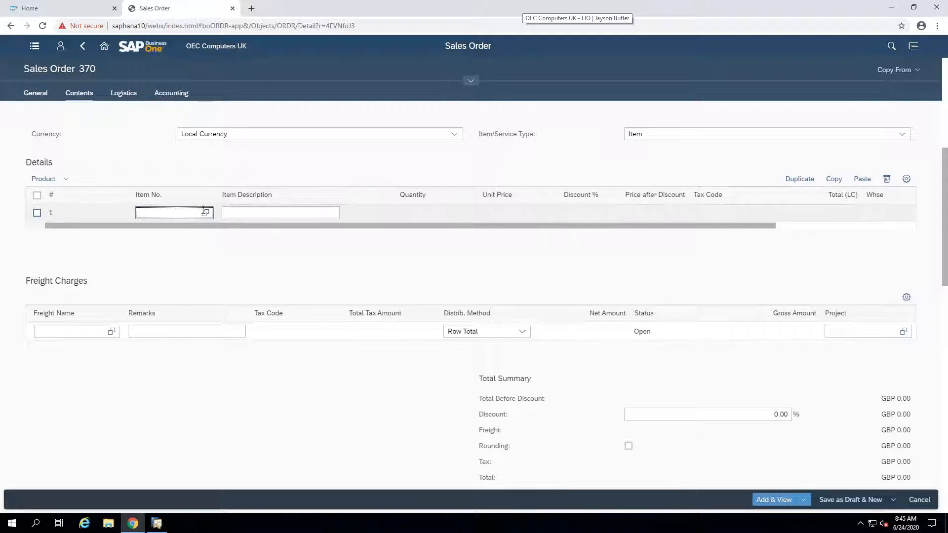
left_click(205, 213)
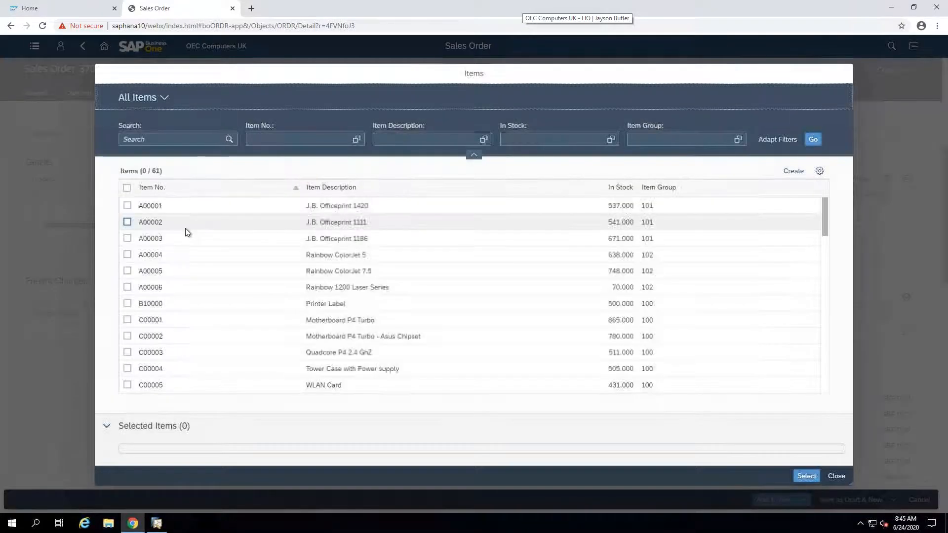
left_click(127, 206)
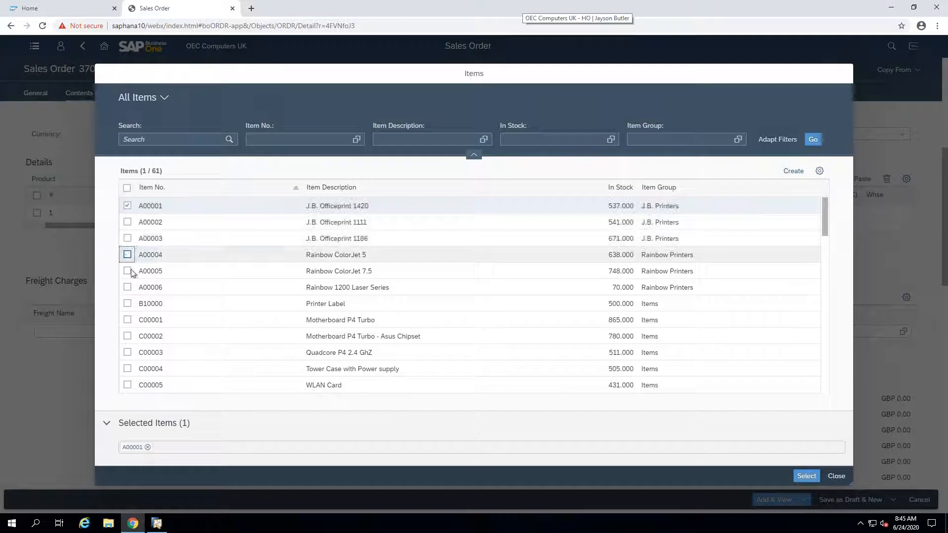
left_click(127, 320)
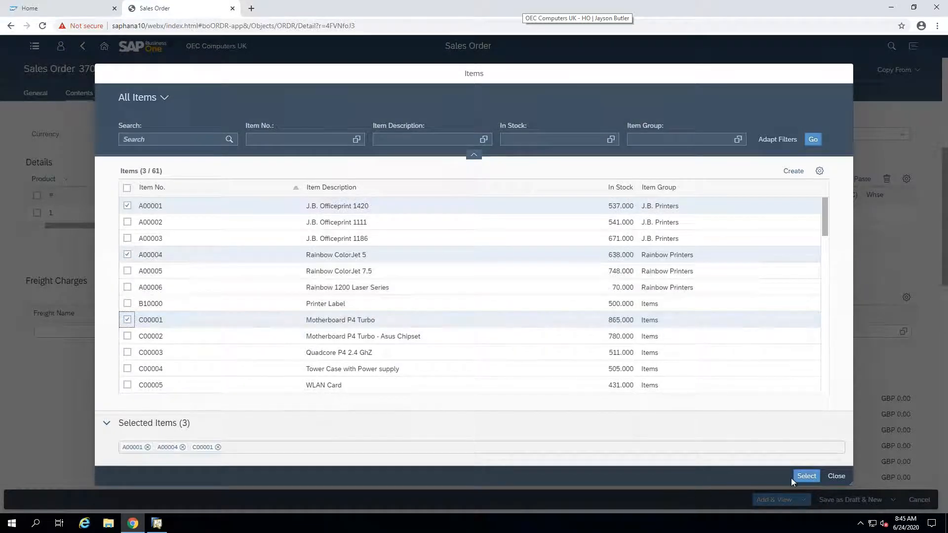
left_click(805, 481)
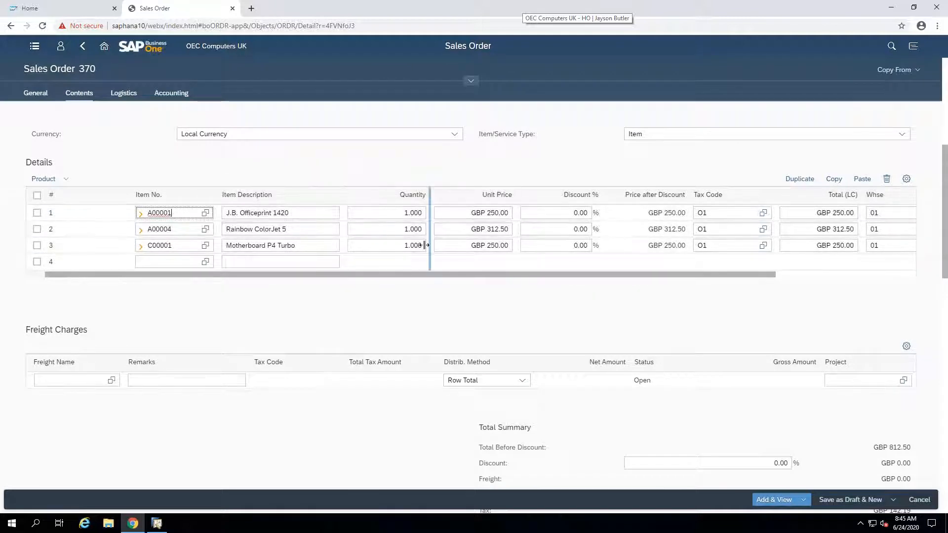
Step: Check the order totals, set the required delivery date to 24.06.20, and add the sales order and view it
scroll(420, 254, "down", 3)
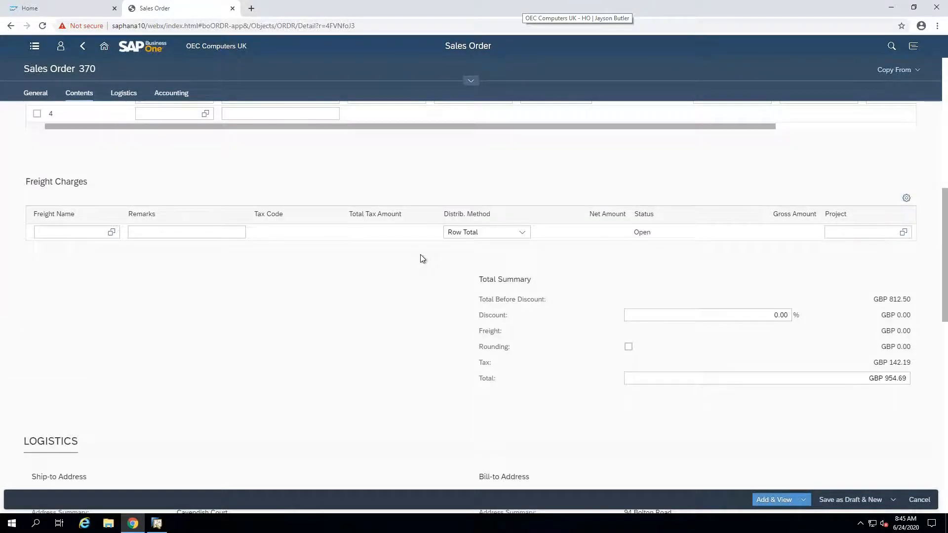
scroll(40, 247, "up", 2)
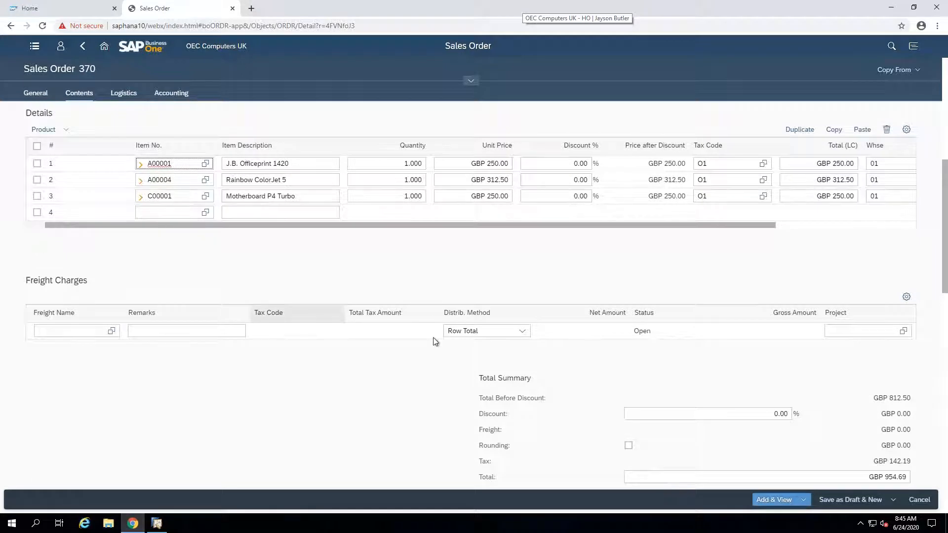
scroll(432, 343, "down", 3)
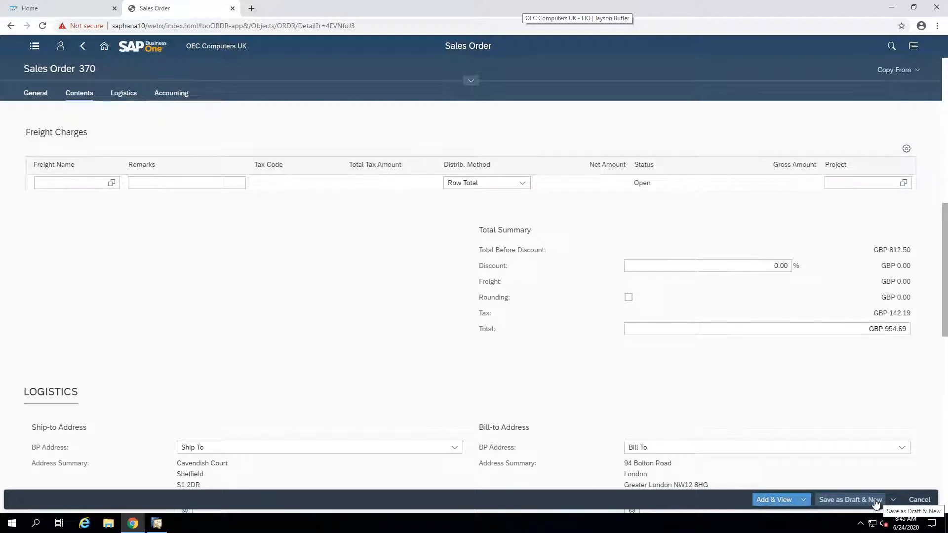
left_click(766, 500)
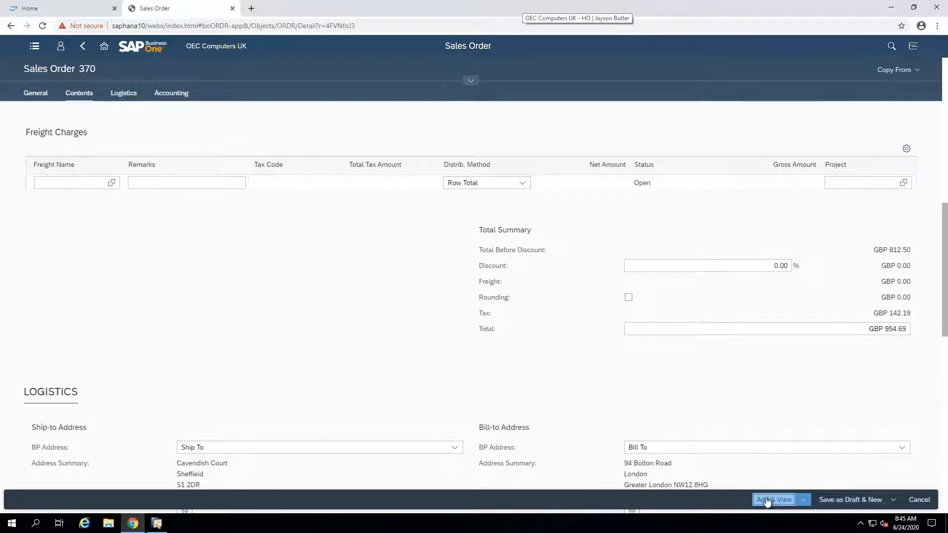
left_click(541, 297)
left_click(632, 225)
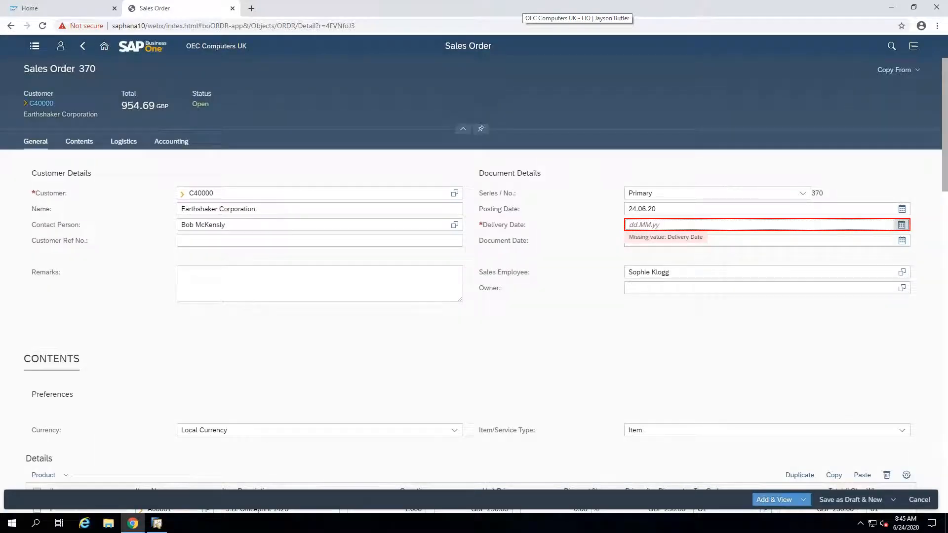
left_click(902, 225)
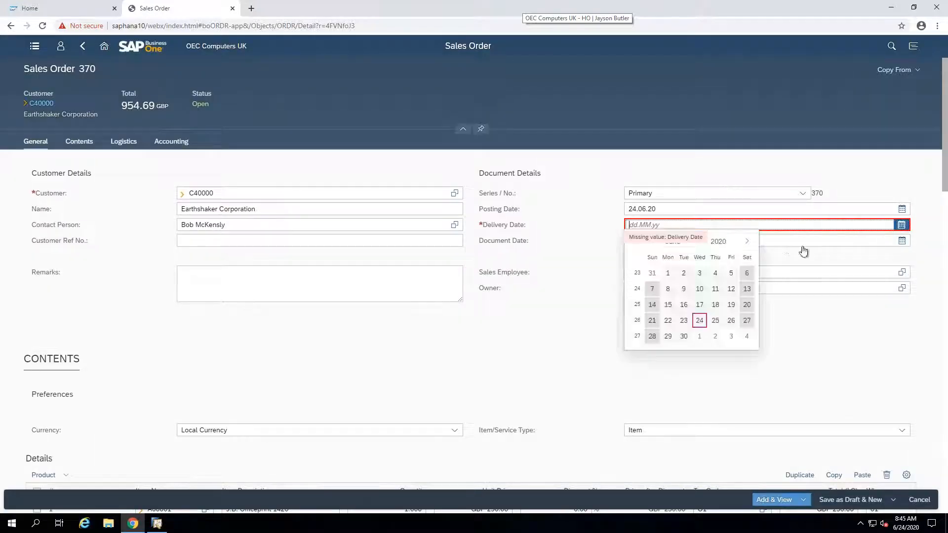
left_click(700, 321)
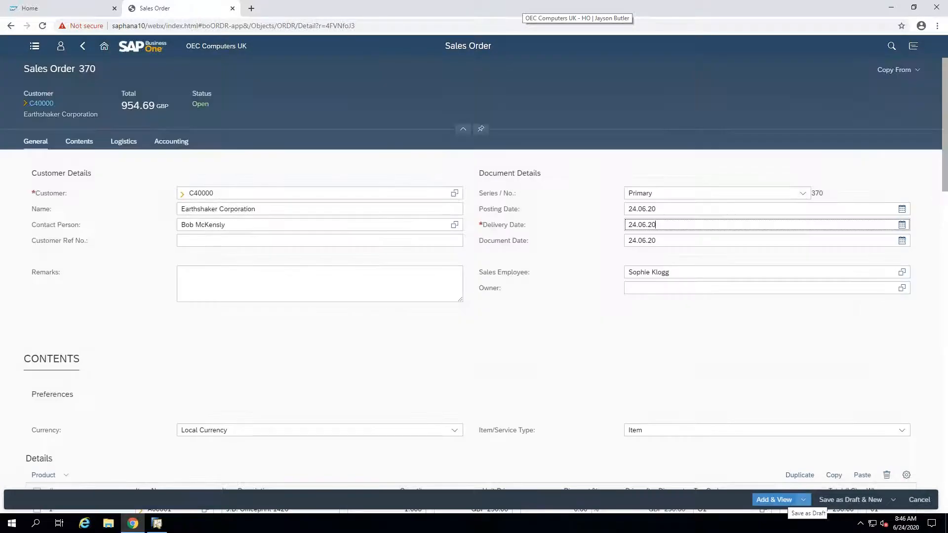
left_click(775, 499)
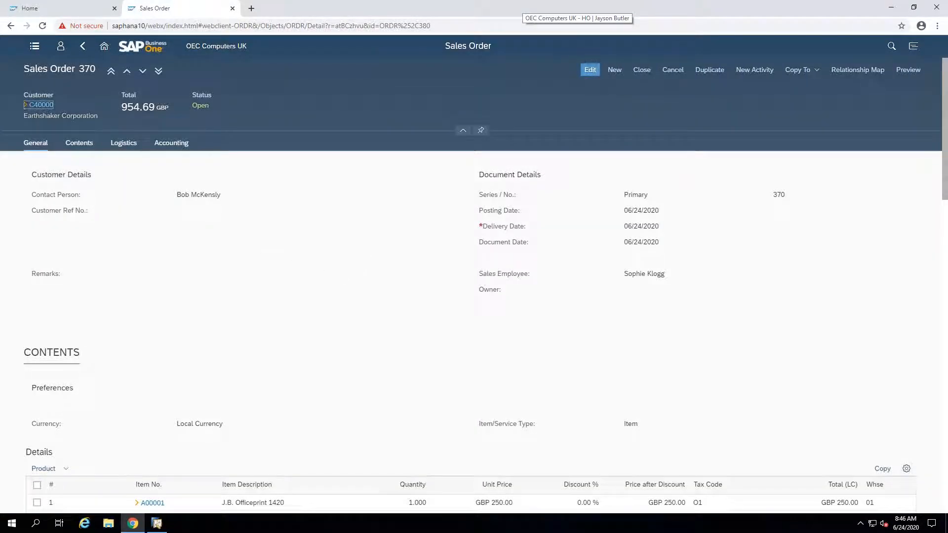
Step: Glance at the customer's quick view, dismiss it, and close the sales order, accepting that this is irreversible
left_click(41, 105)
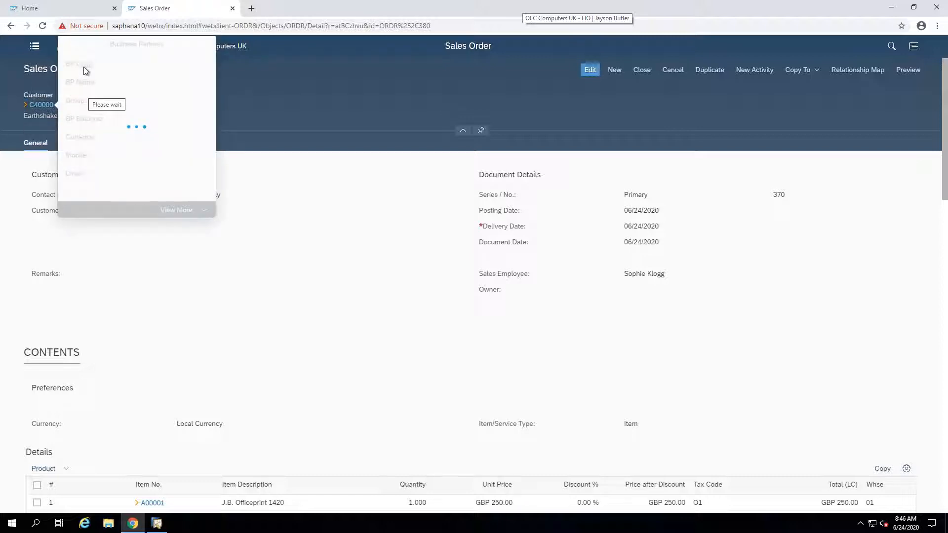
left_click(391, 352)
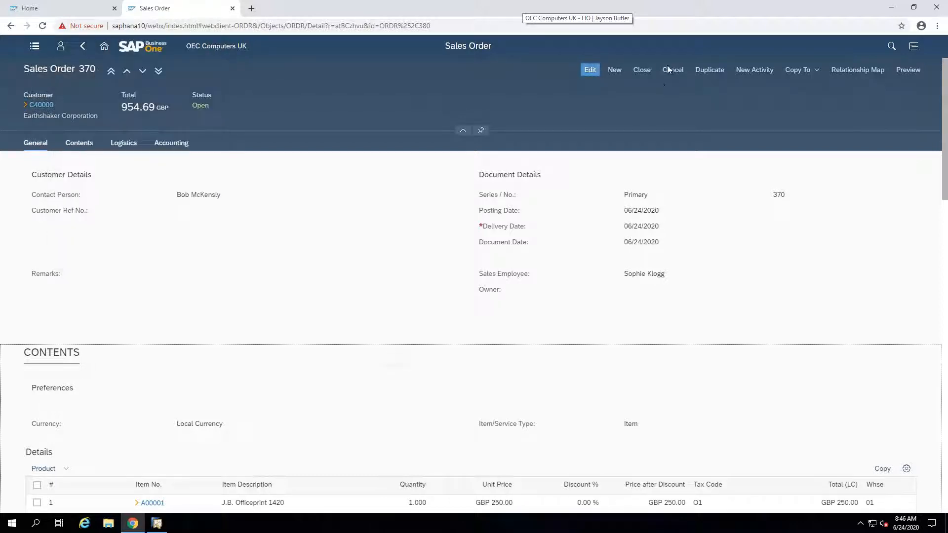
left_click(641, 69)
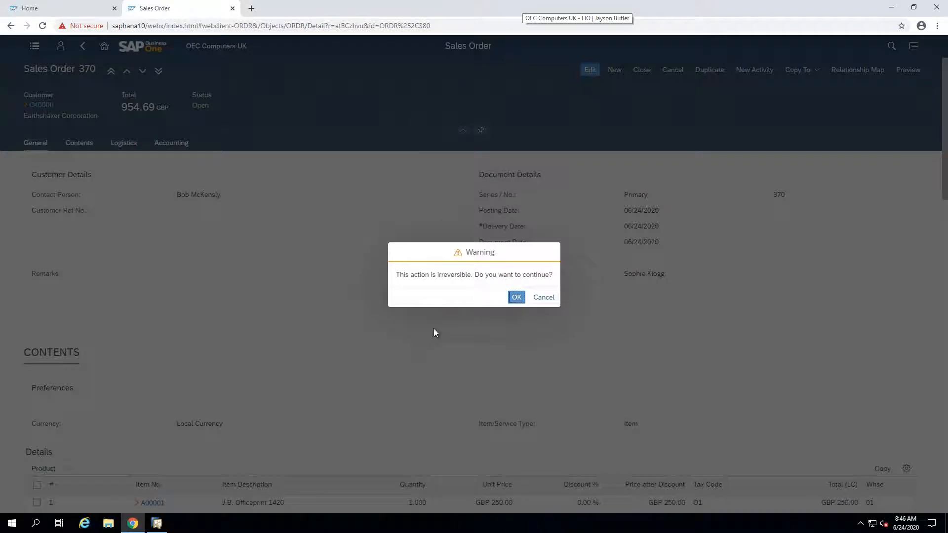
left_click(516, 298)
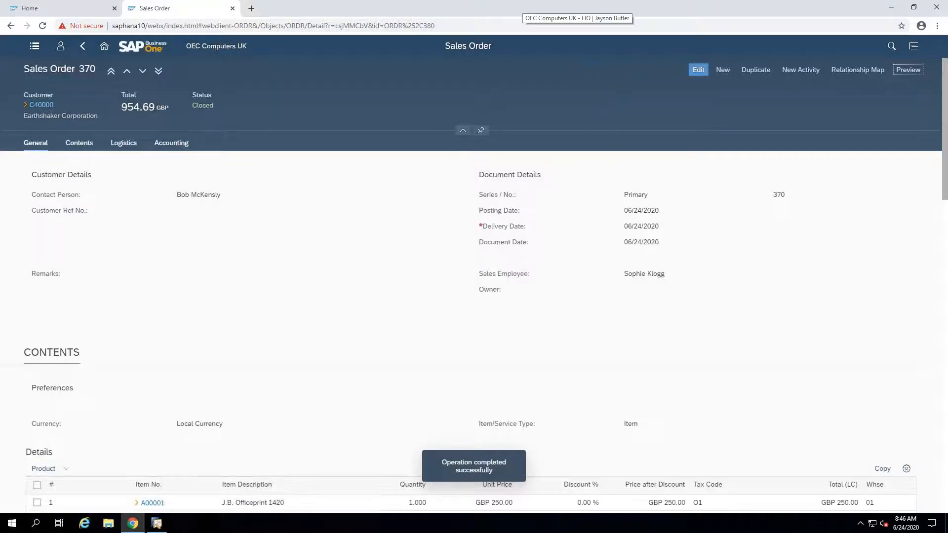
Step: Return to the home page and open the Sales Analysis by Document Chart among the analytics tiles
left_click(103, 46)
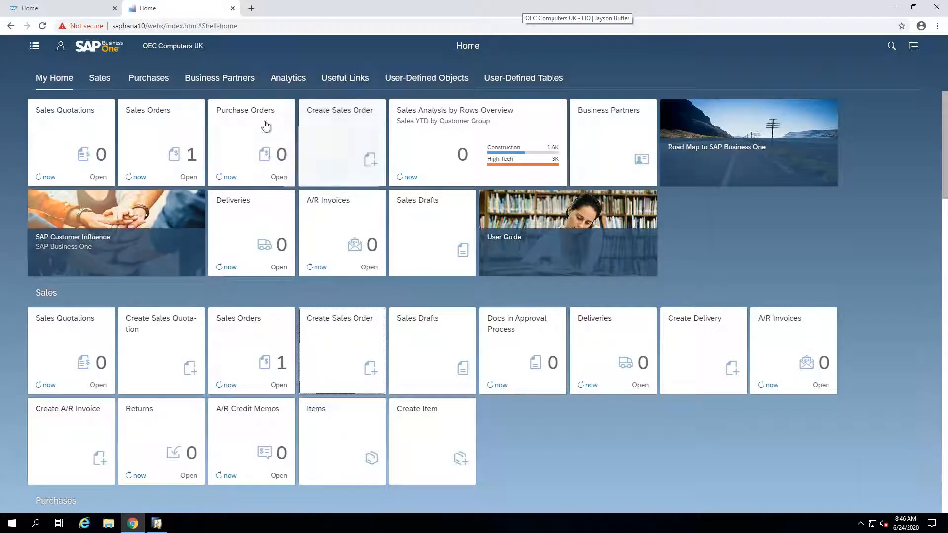
left_click(286, 83)
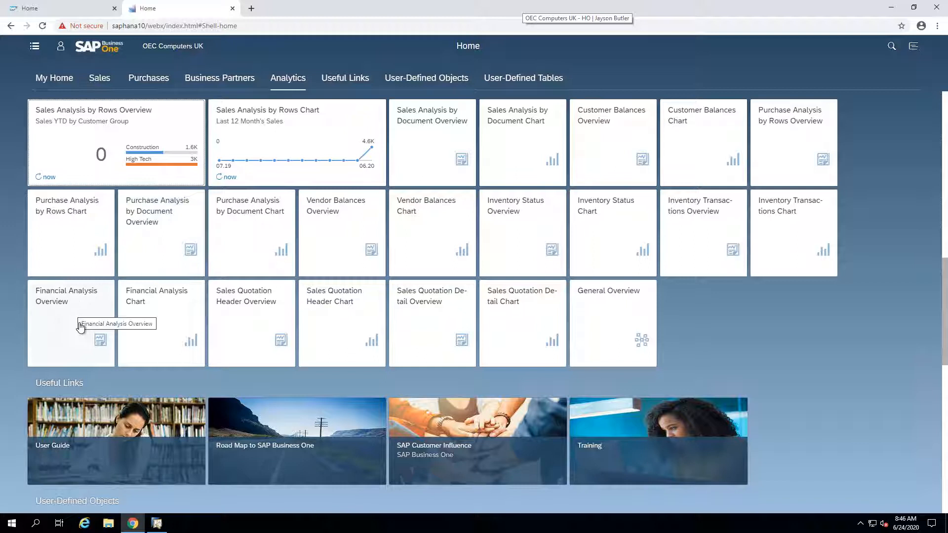
left_click(527, 157)
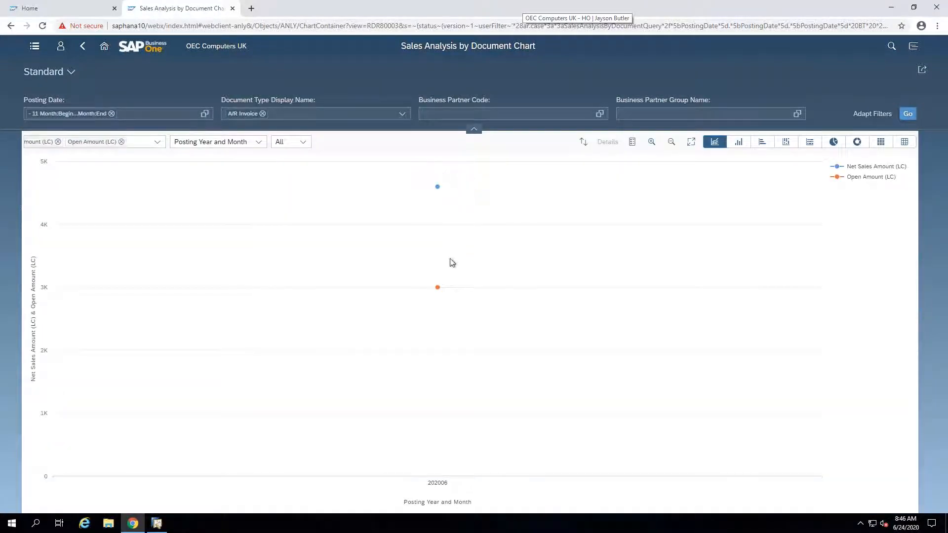
Step: View the sales analysis in different chart types, including column, pie and donut, and return to the column chart
left_click(745, 147)
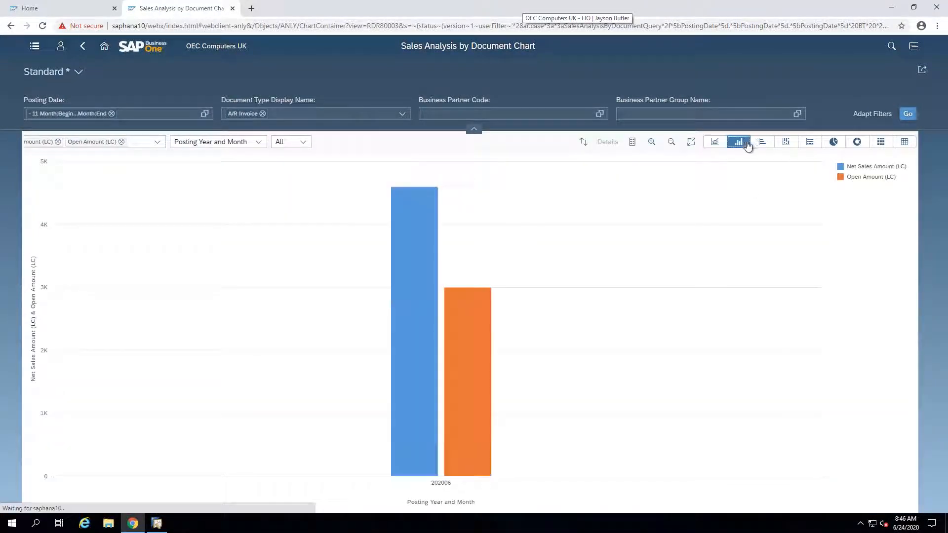
left_click(785, 143)
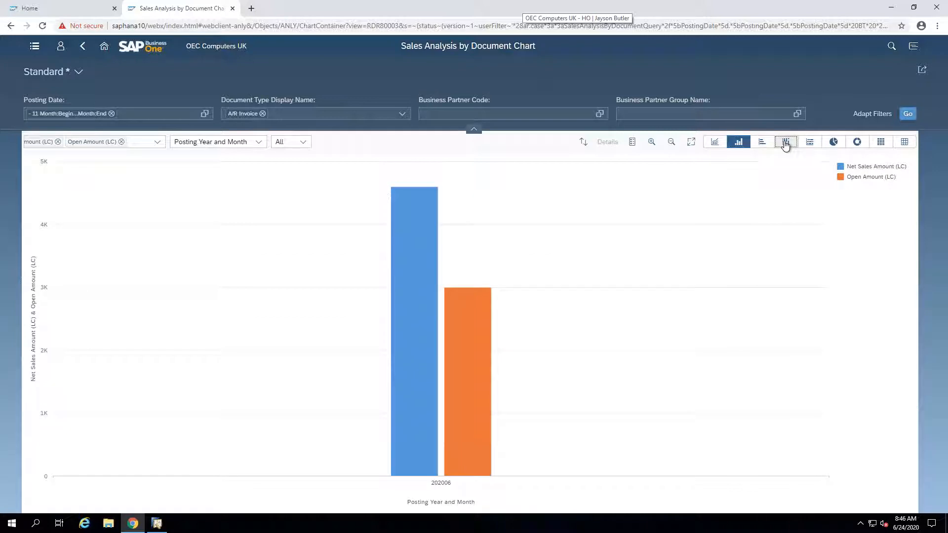
left_click(833, 142)
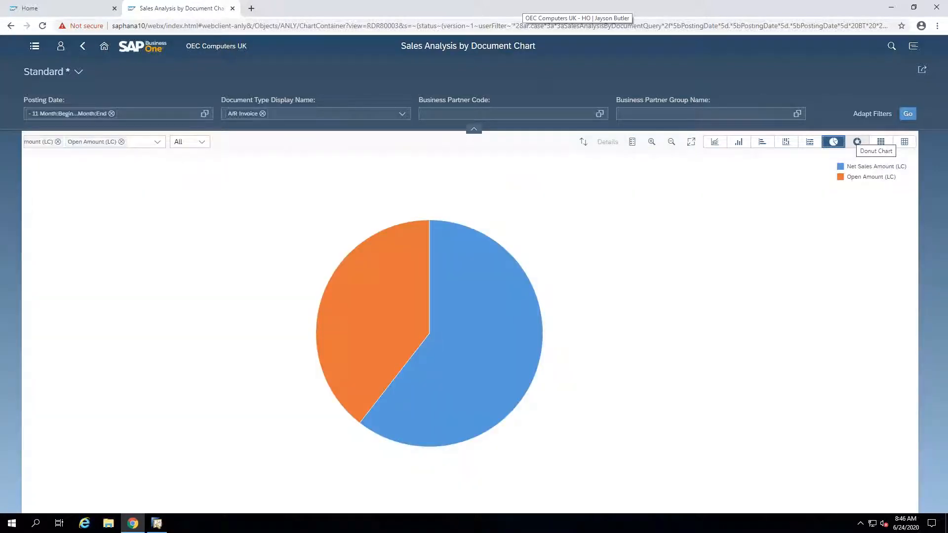
left_click(855, 142)
left_click(739, 143)
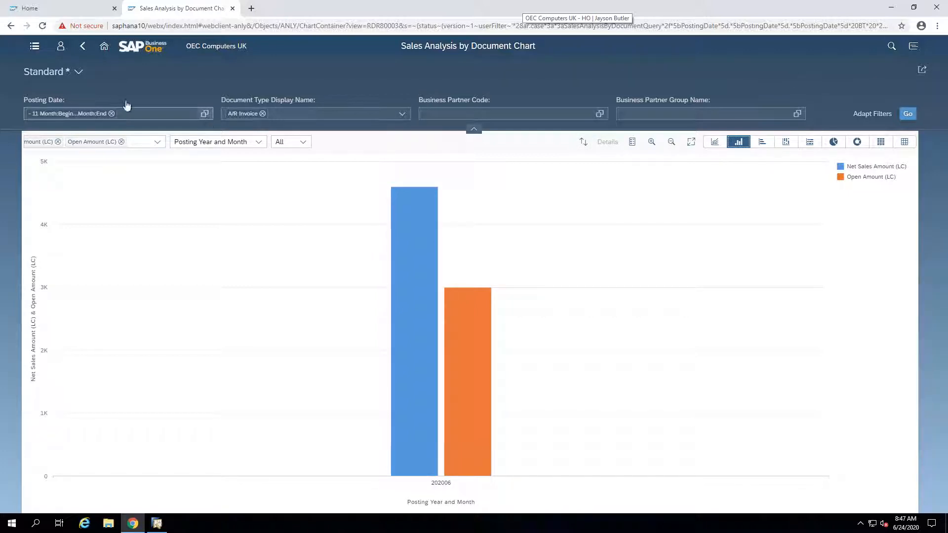
Step: Return to the home page's analytics tiles, open the General Overview dashboard and look through its cards
left_click(104, 47)
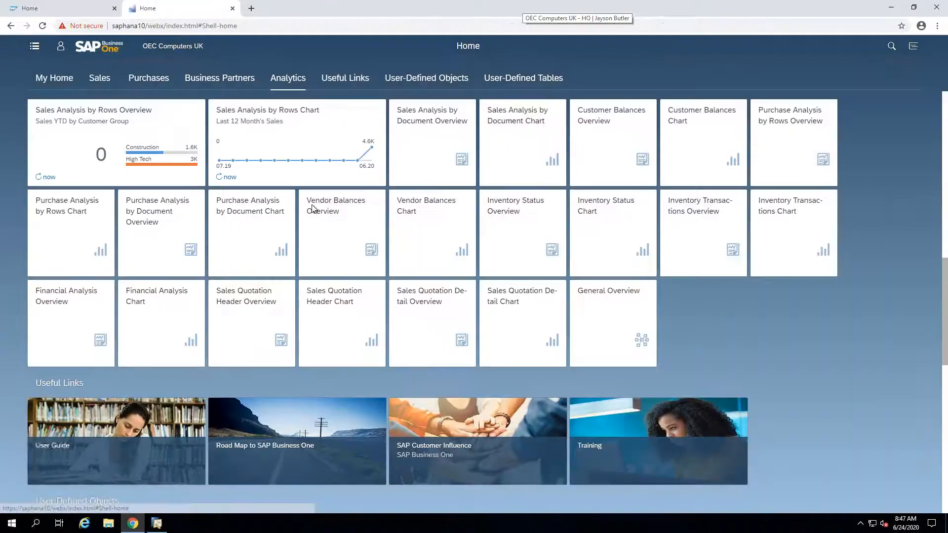
scroll(311, 240, "down", 1)
scroll(311, 240, "up", 1)
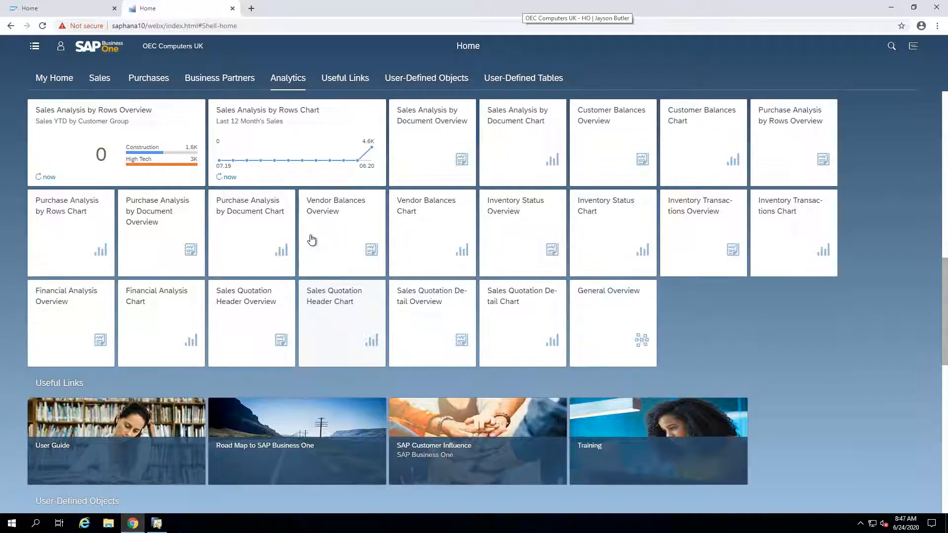
left_click(632, 331)
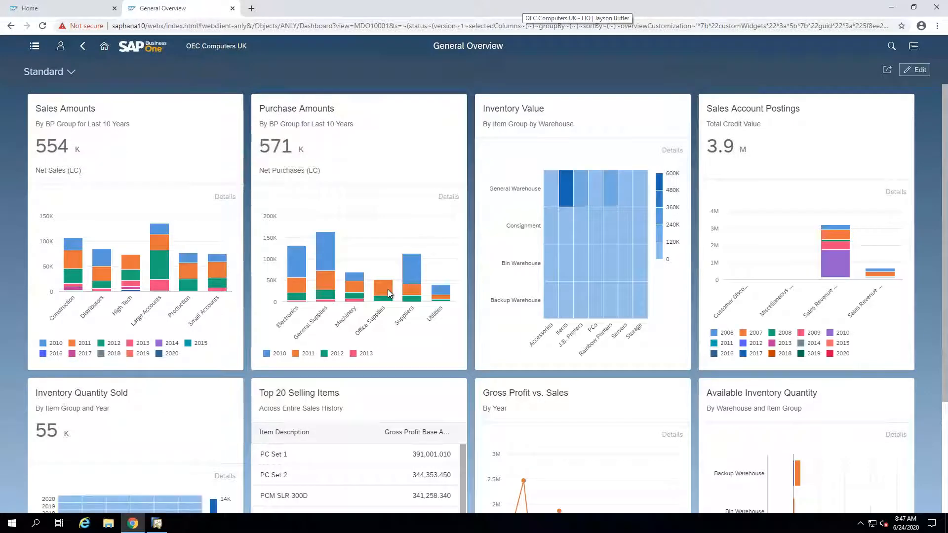
scroll(356, 269, "down", 2)
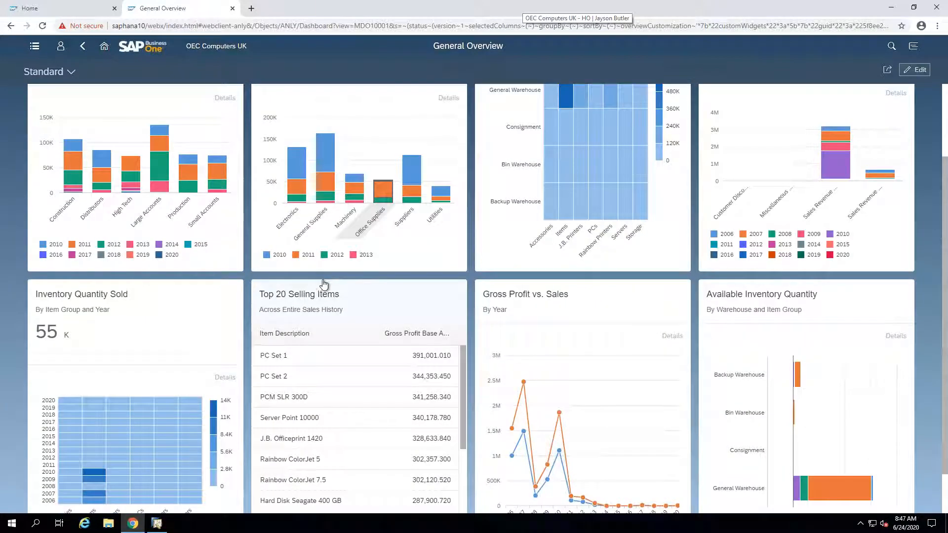
scroll(323, 284, "down", 1)
scroll(316, 271, "up", 3)
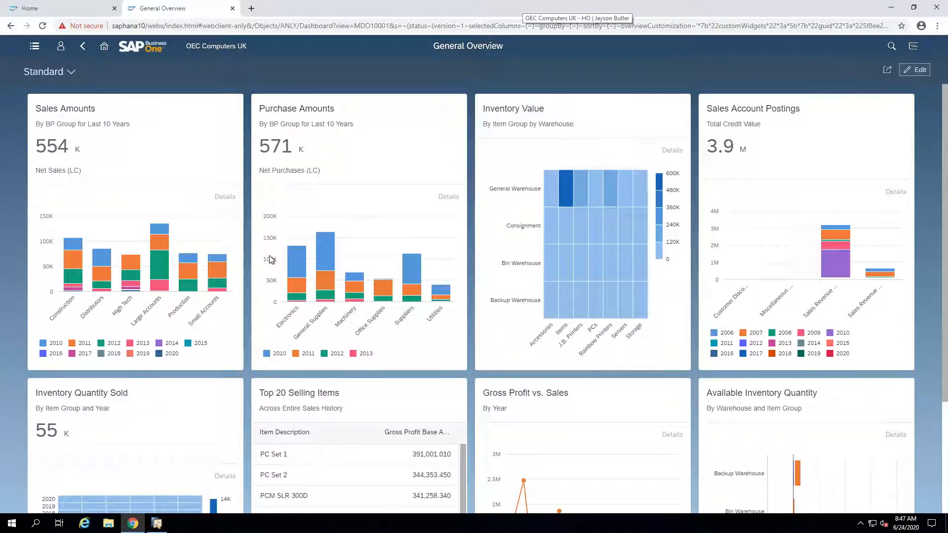
Step: Select the 2010, 2012 and 2011 segments of the Electronics bar in the Purchase Amounts chart, and clear the selection
left_click(293, 263)
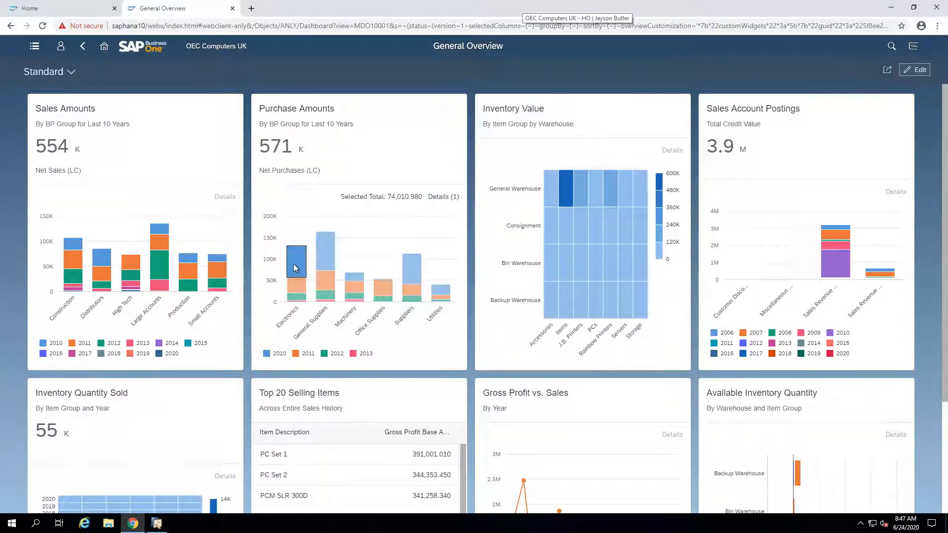
left_click(295, 296)
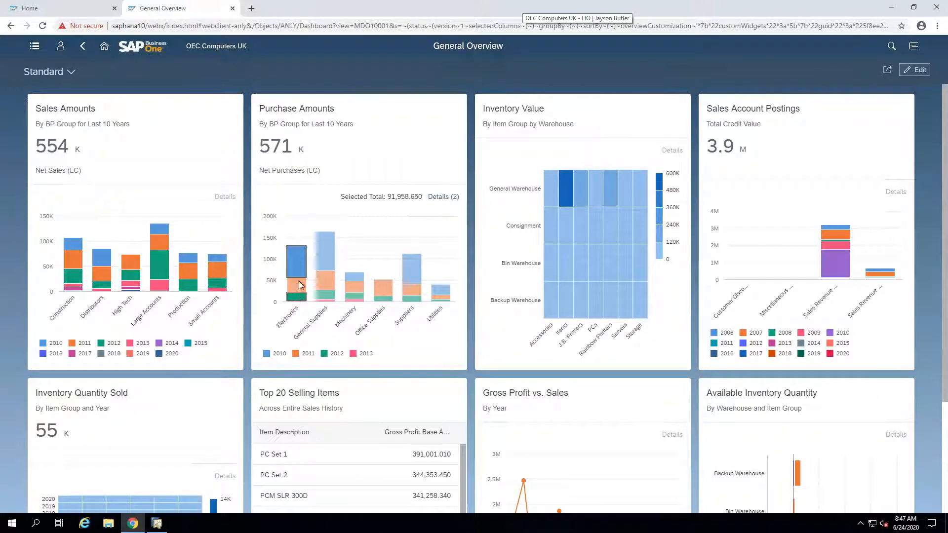
left_click(297, 285)
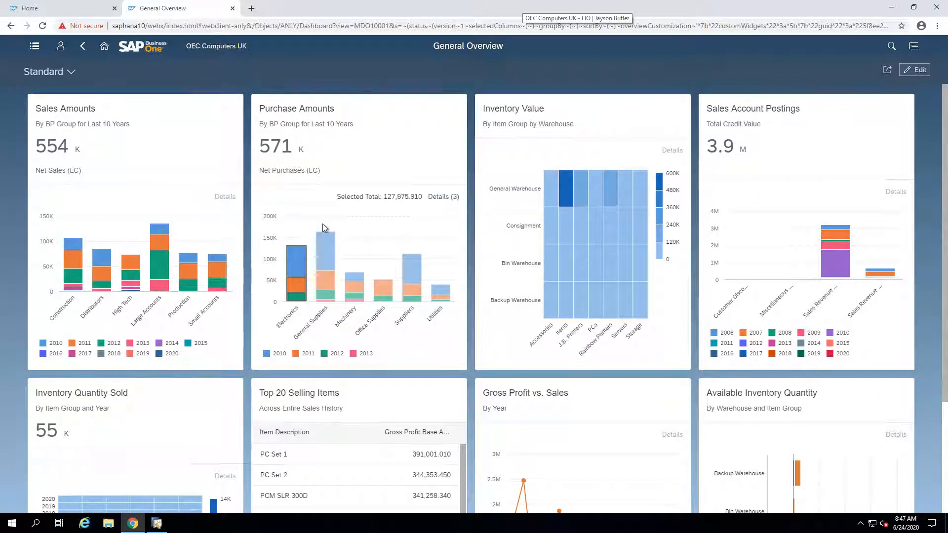
left_click(292, 262)
left_click(294, 290)
left_click(296, 298)
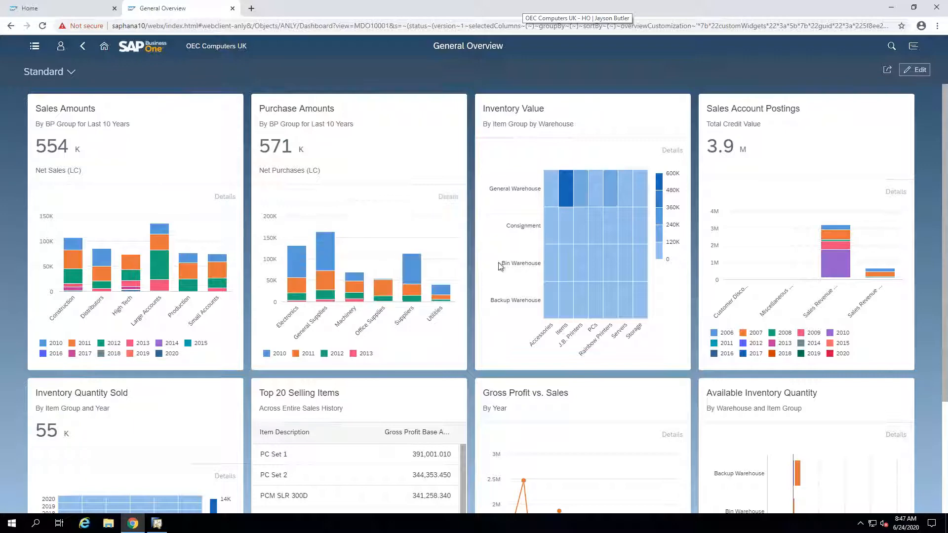
Step: Put the General Overview dashboard in edit mode and open the Purchase Amounts card for editing, including its filter options
left_click(914, 72)
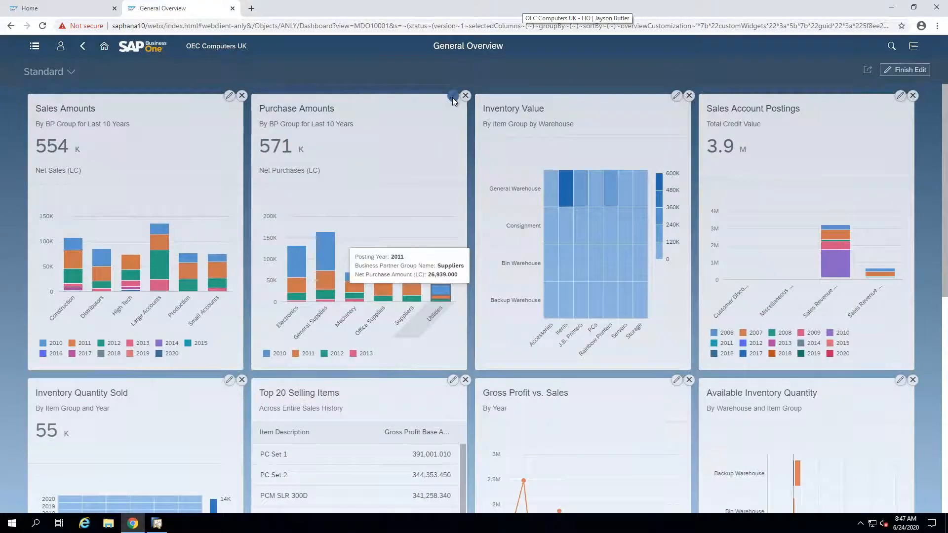
left_click(452, 96)
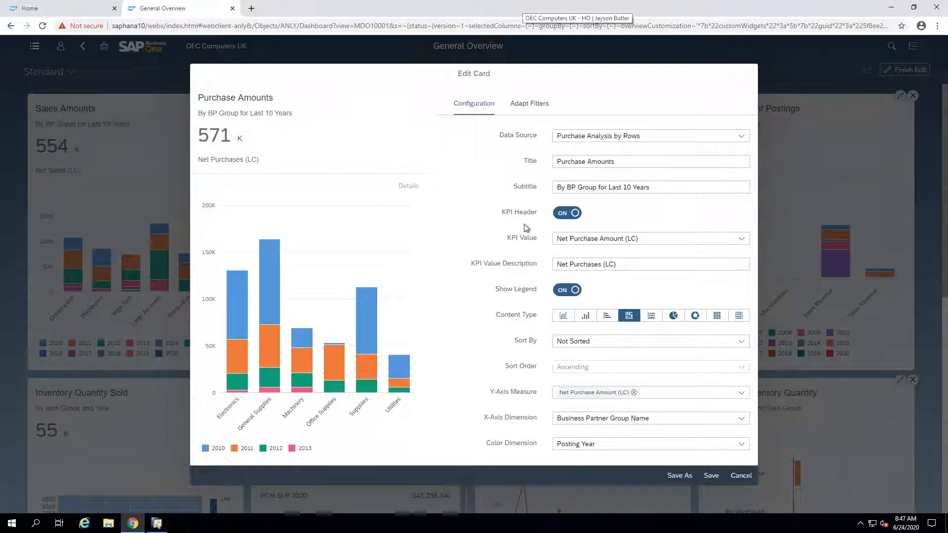
left_click(529, 103)
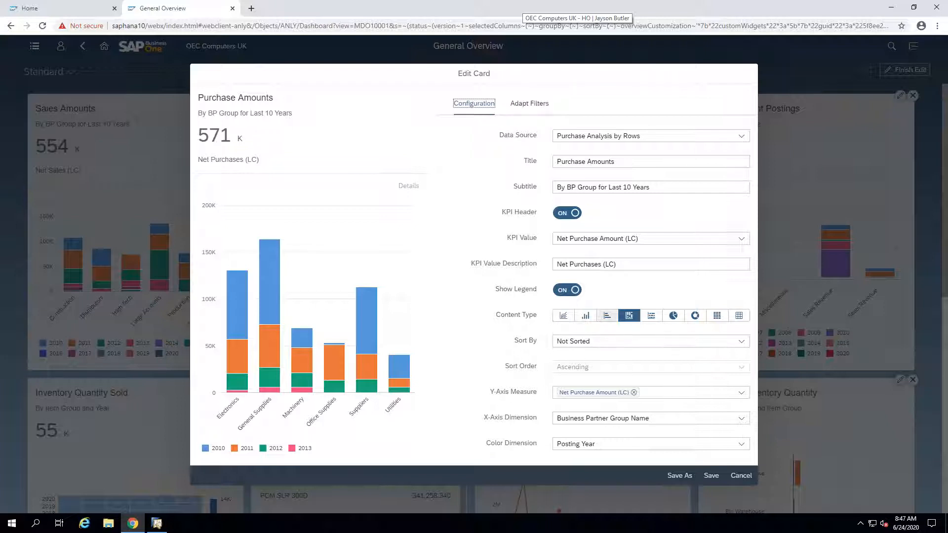
Step: Try the horizontal bar chart content type on the Purchase Amounts card, look at the color dimension choices, and discard the changes
left_click(607, 316)
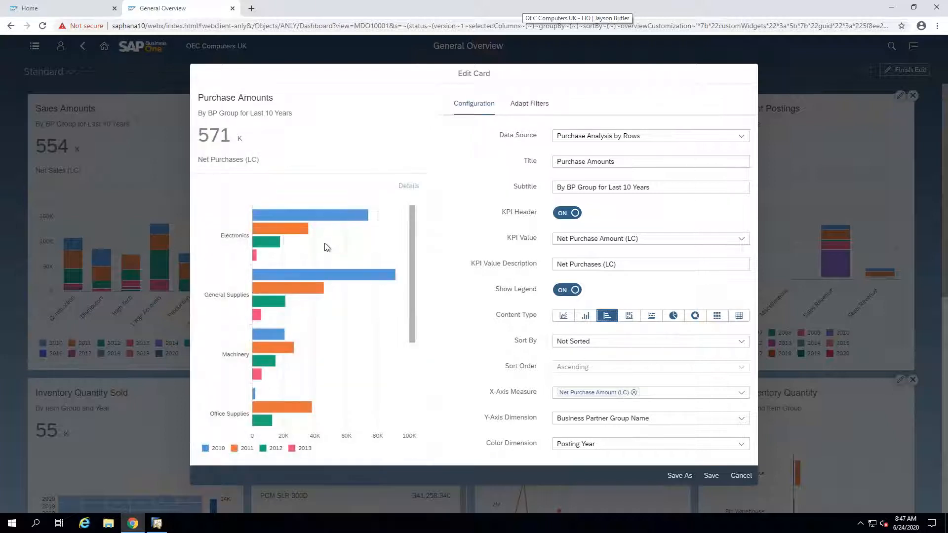
scroll(322, 260, "down", 2)
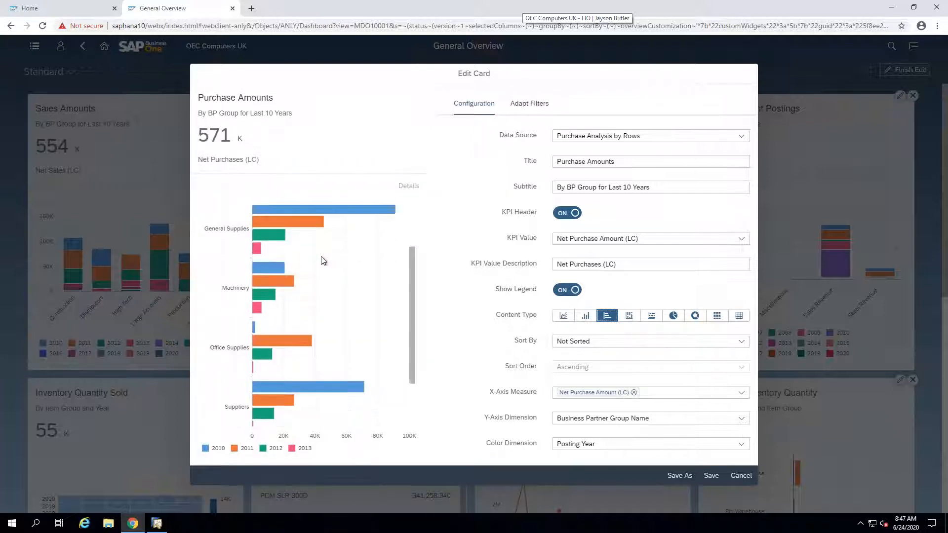
left_click(587, 444)
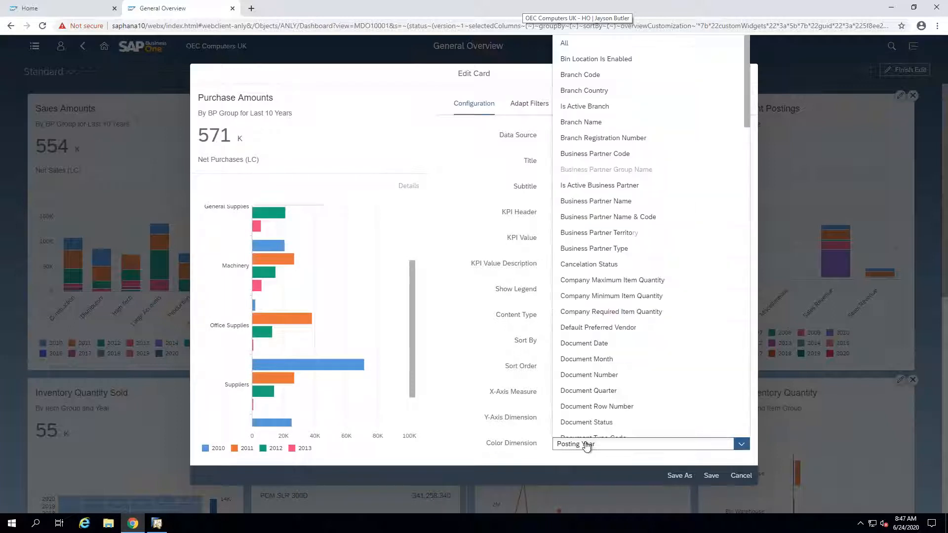
left_click(480, 426)
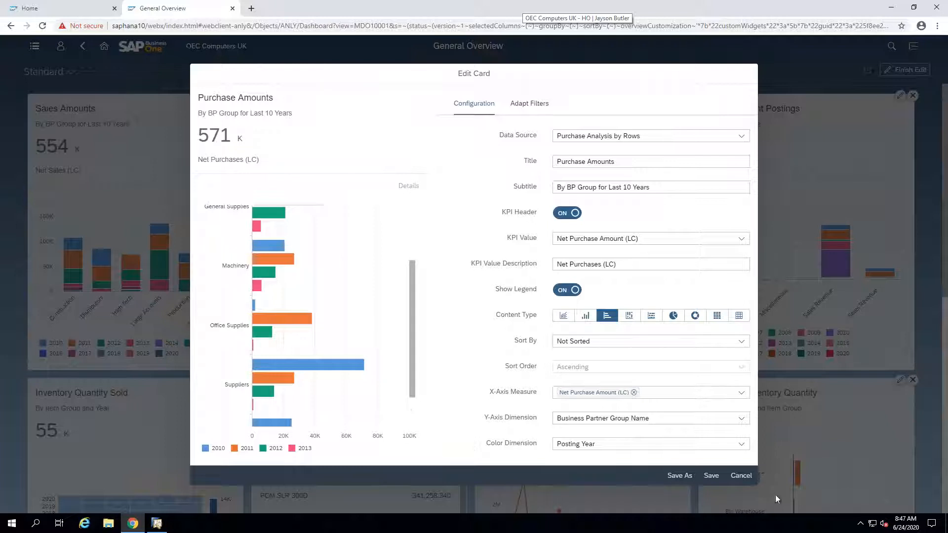
left_click(749, 476)
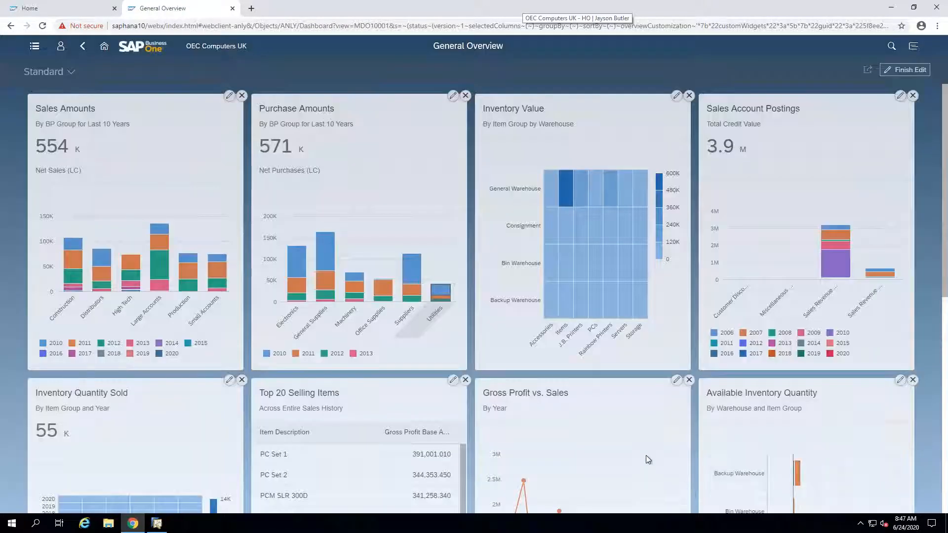
Step: Return to the home page and look through its tile groups, from analytics to user-defined tables and back to My Home
left_click(105, 46)
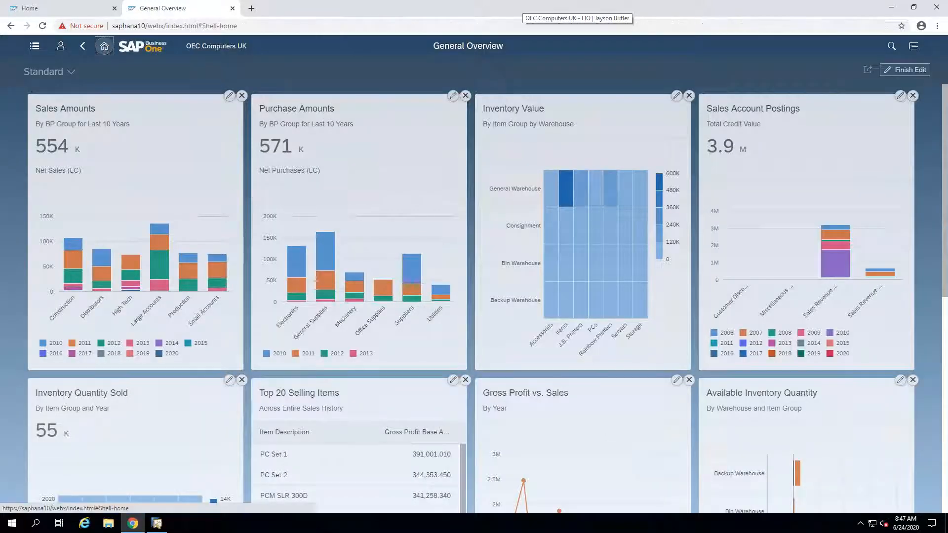
scroll(105, 237, "down", 2)
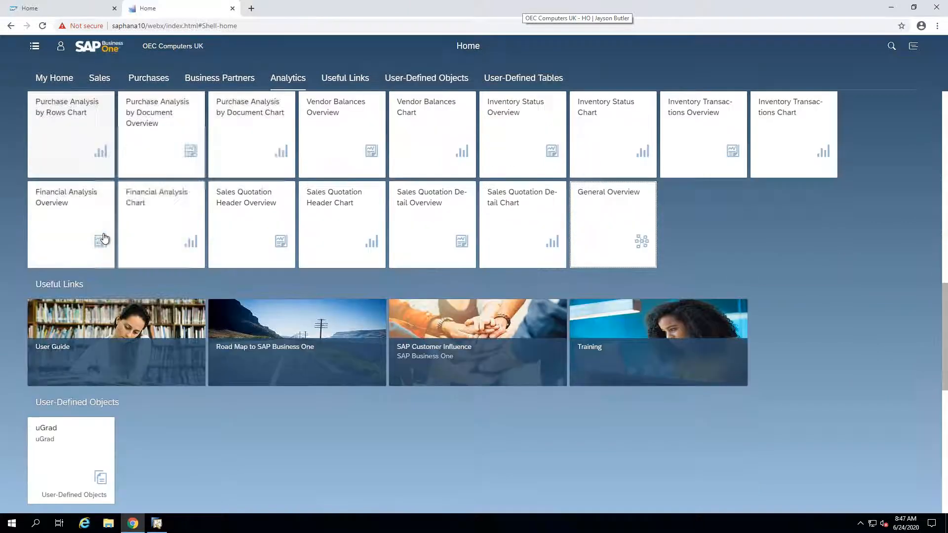
scroll(105, 236, "down", 2)
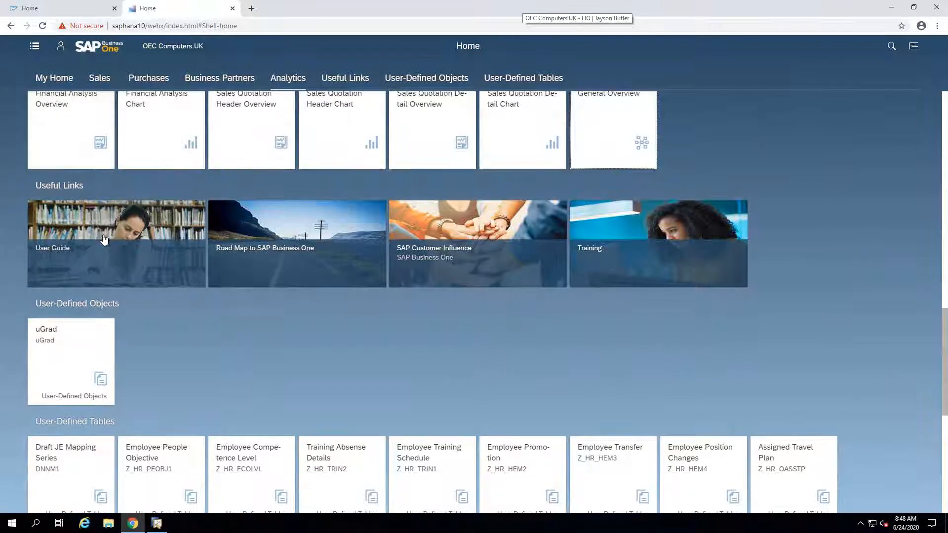
scroll(103, 239, "down", 2)
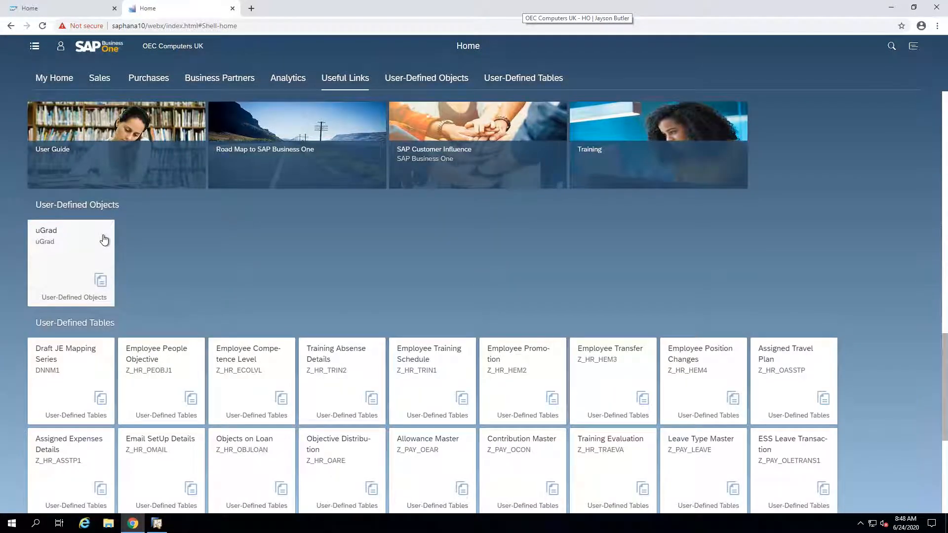
scroll(104, 240, "up", 4)
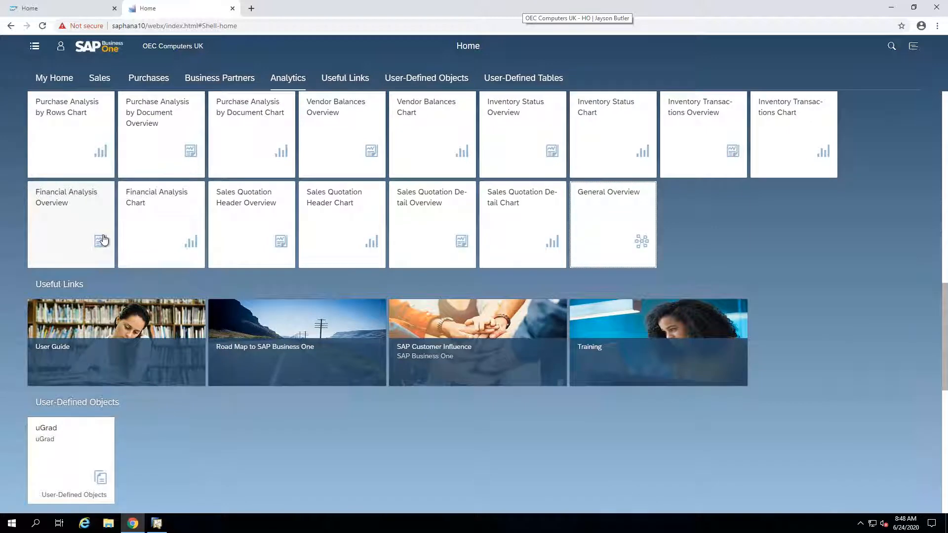
scroll(198, 305, "down", 5)
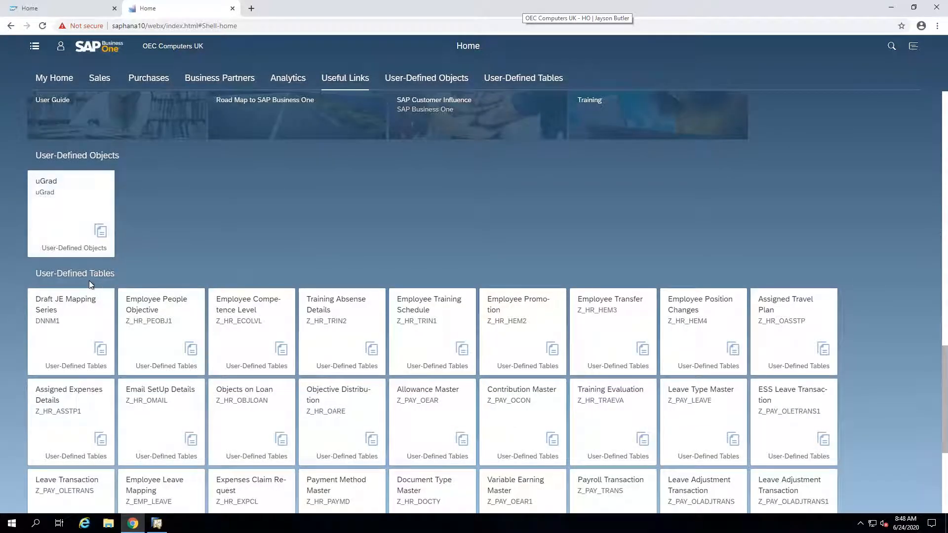
scroll(89, 276, "down", 2)
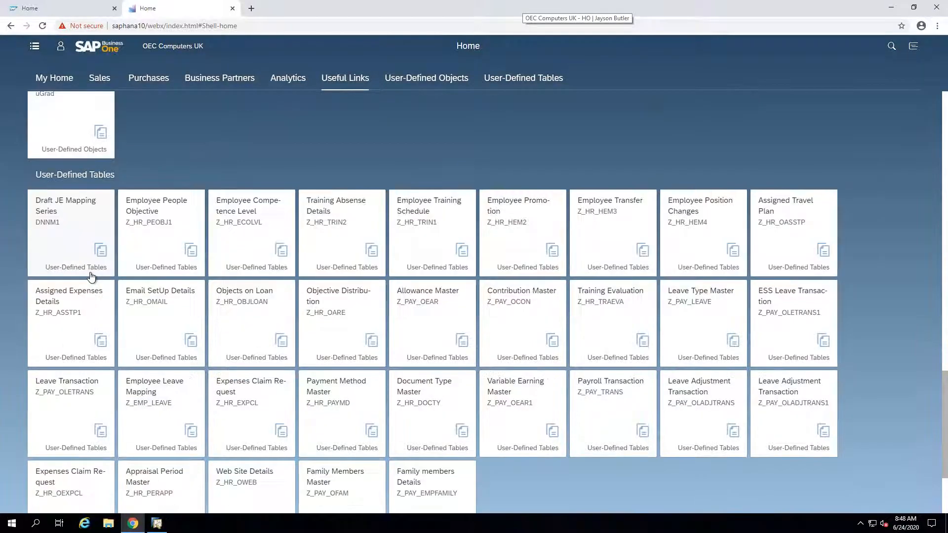
scroll(91, 276, "down", 2)
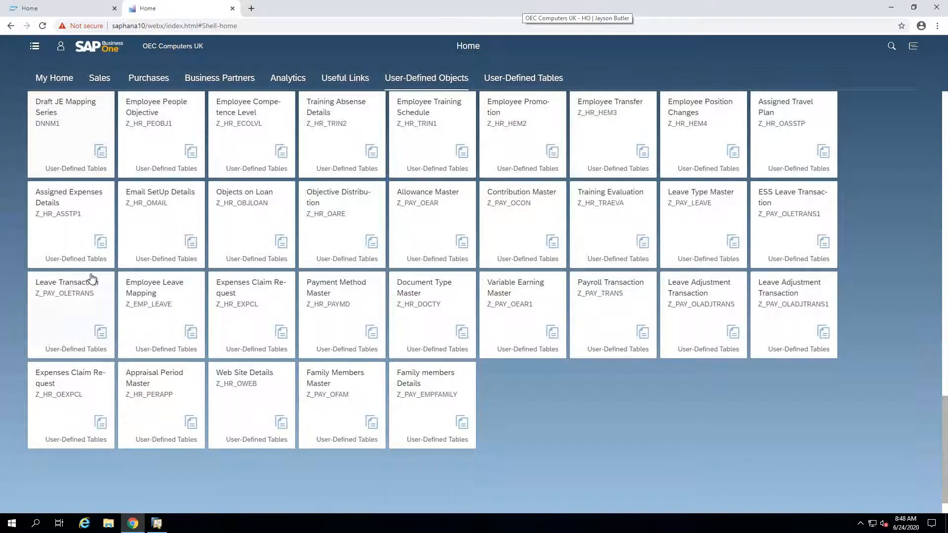
scroll(92, 279, "up", 3)
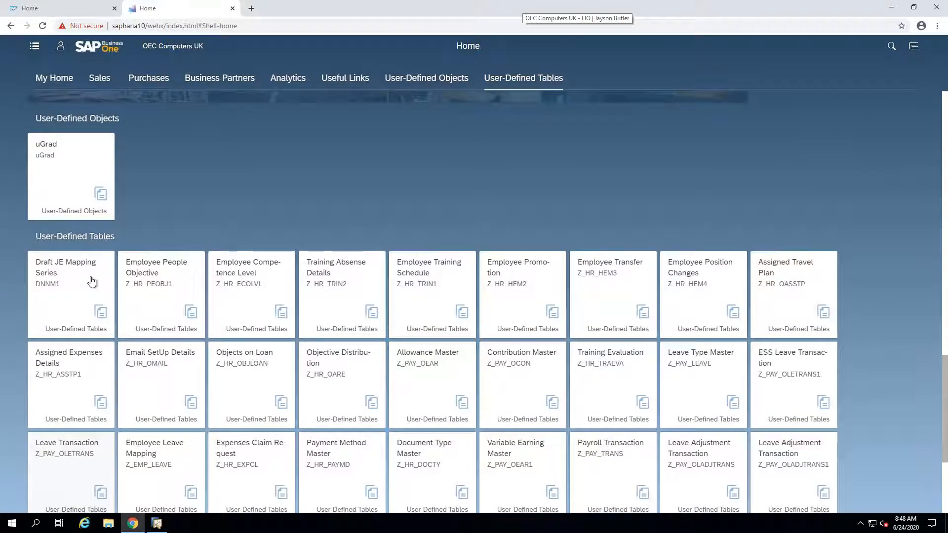
scroll(92, 282, "up", 18)
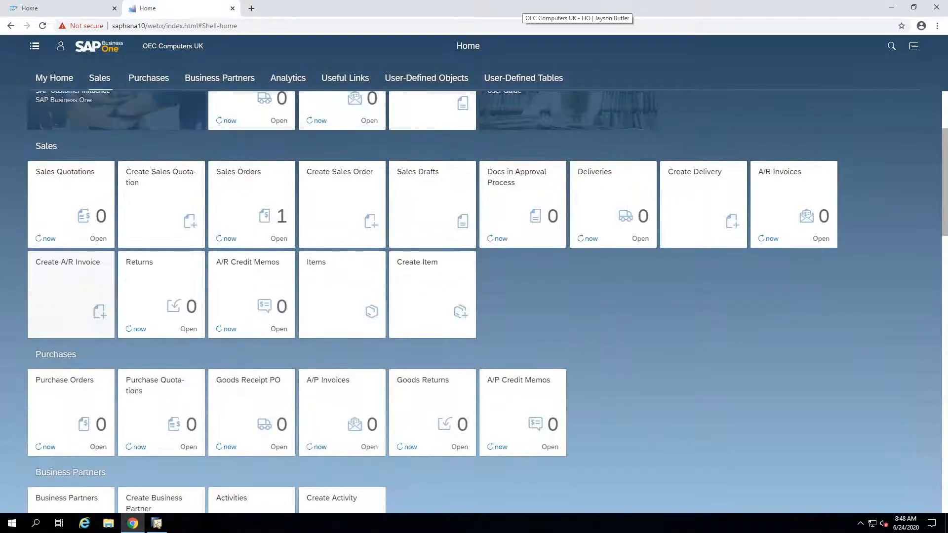
scroll(550, 142, "up", 3)
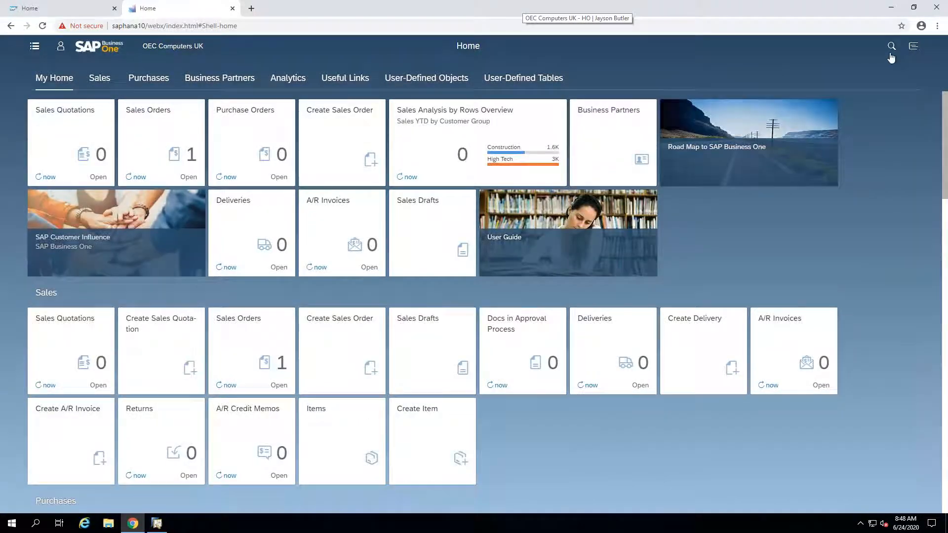
Step: Search all records for "printer", open A/R Credit Memo 1 from the results and look over its item lines
left_click(891, 47)
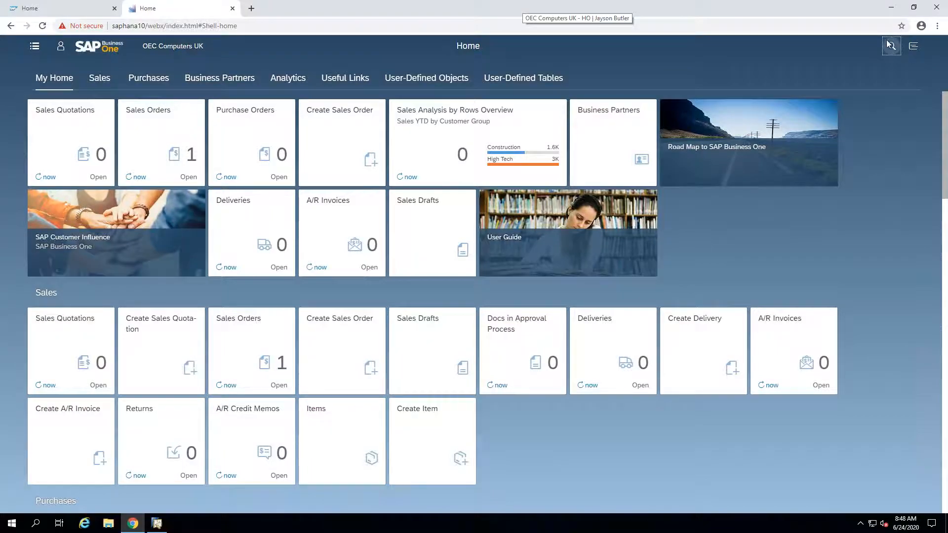
type("printer")
key("Return")
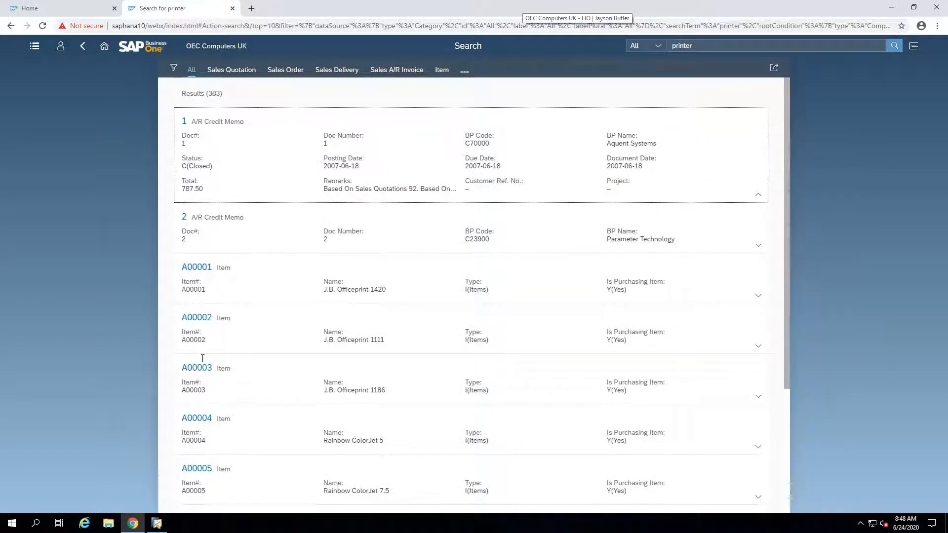
left_click(184, 122)
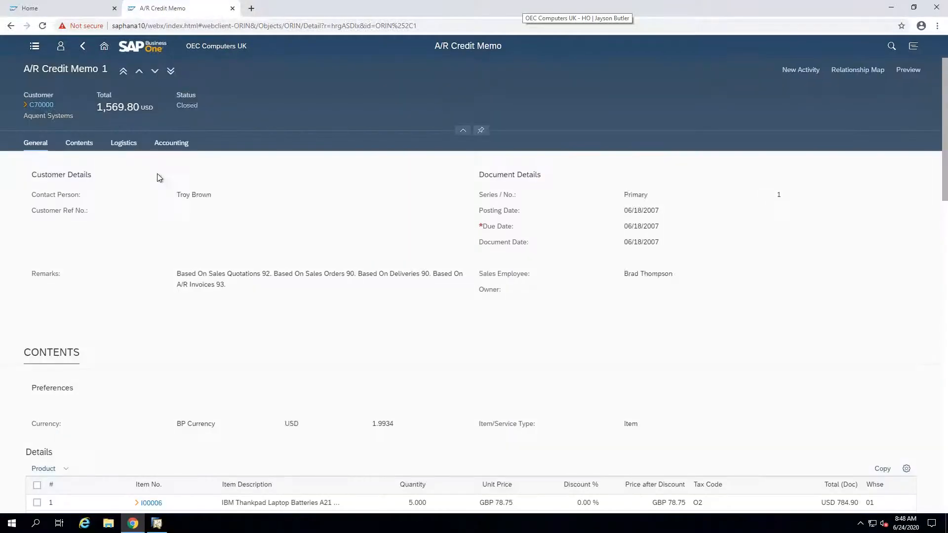
scroll(211, 246, "down", 1)
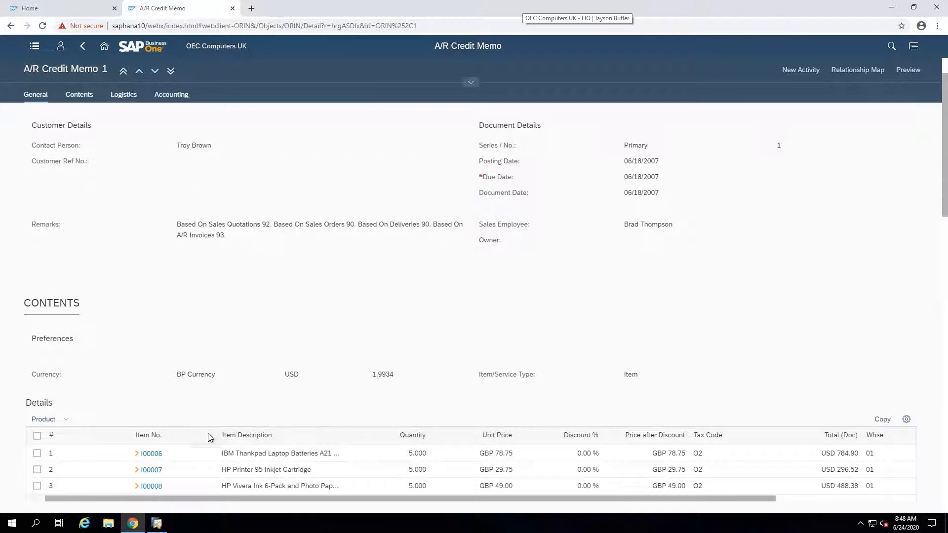
Step: Show and hide the navigation menu, and look through the recent activity list in the user profile area
left_click(36, 47)
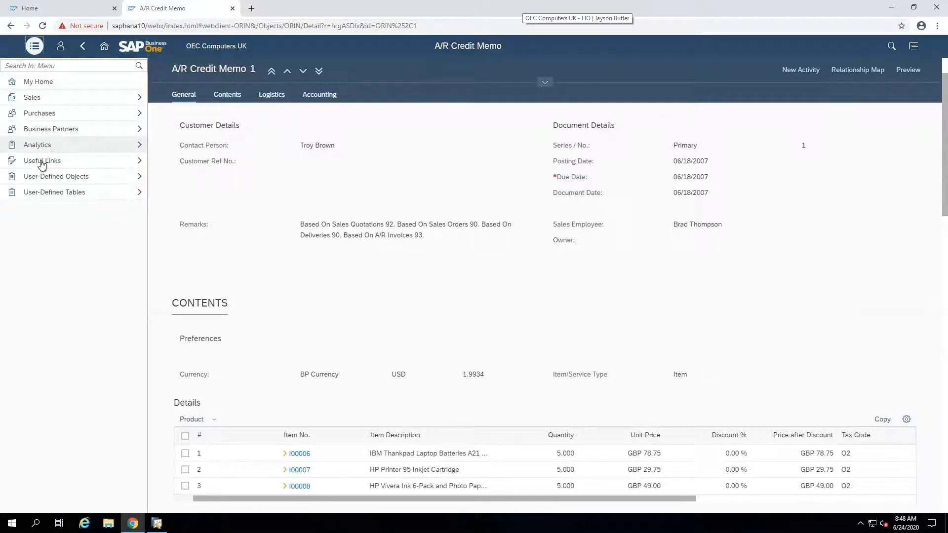
left_click(34, 46)
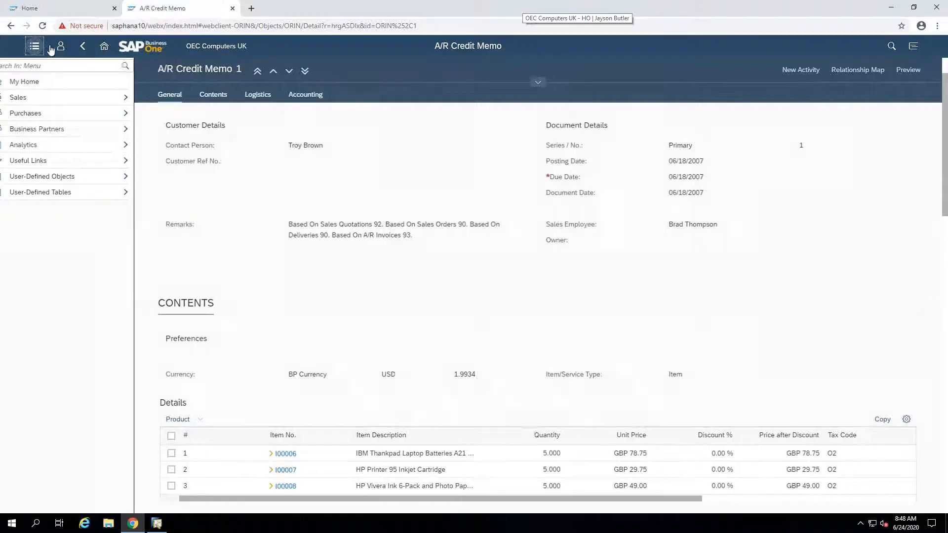
left_click(59, 47)
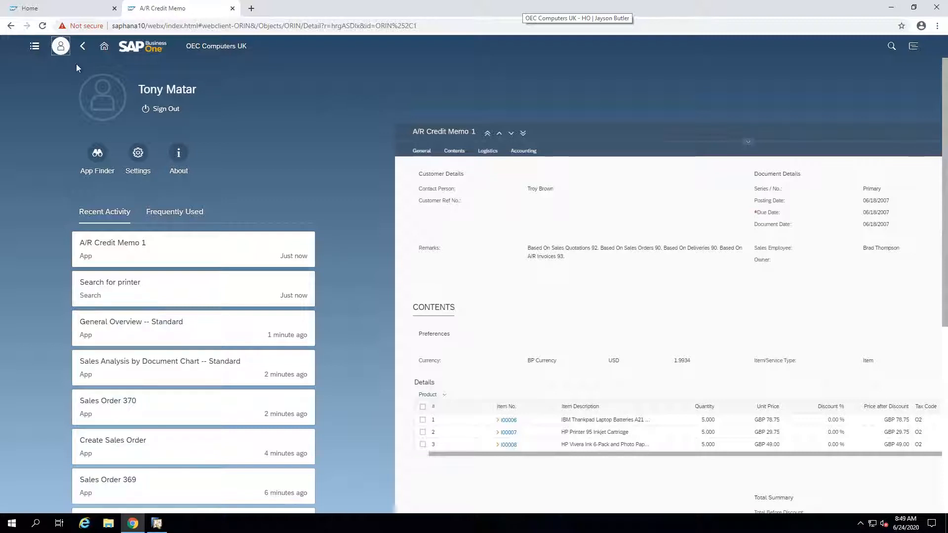
scroll(116, 148, "down", 1)
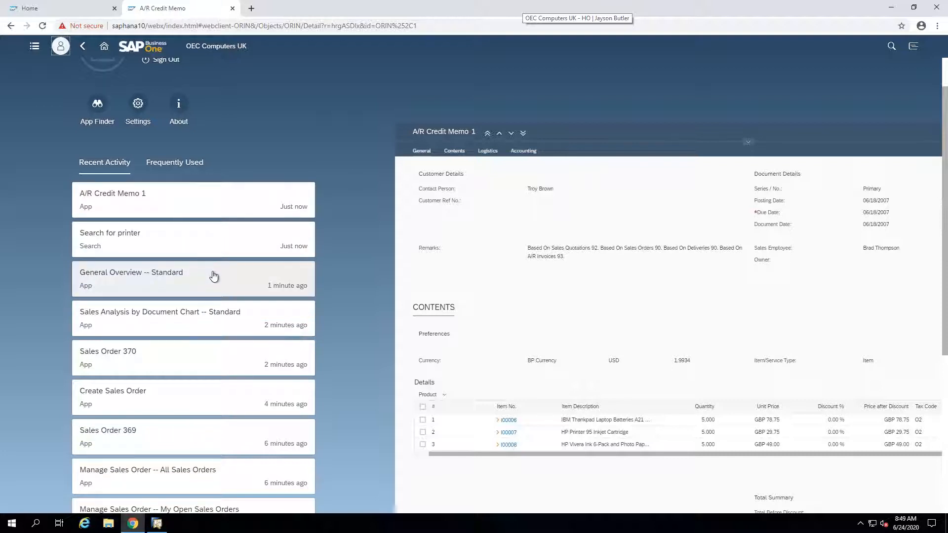
scroll(212, 271, "down", 2)
scroll(203, 266, "down", 3)
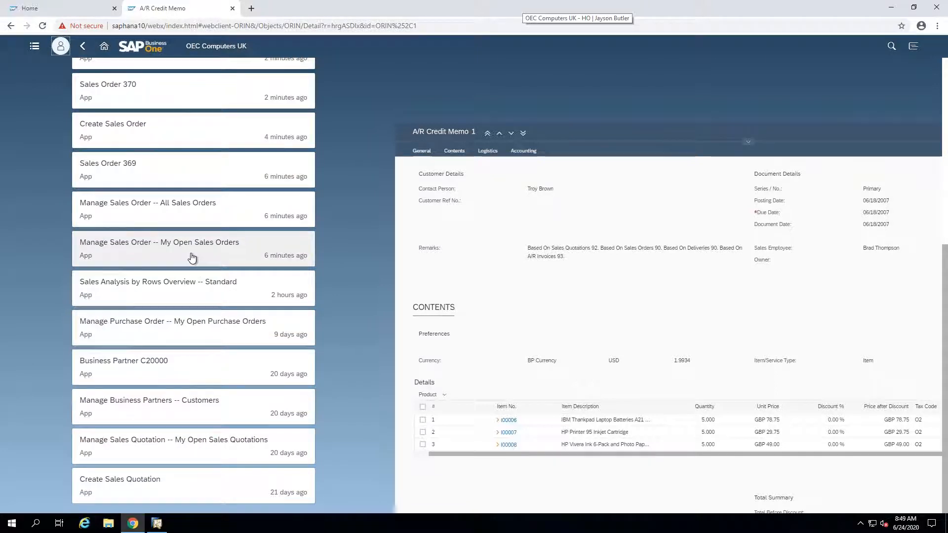
scroll(192, 257, "up", 6)
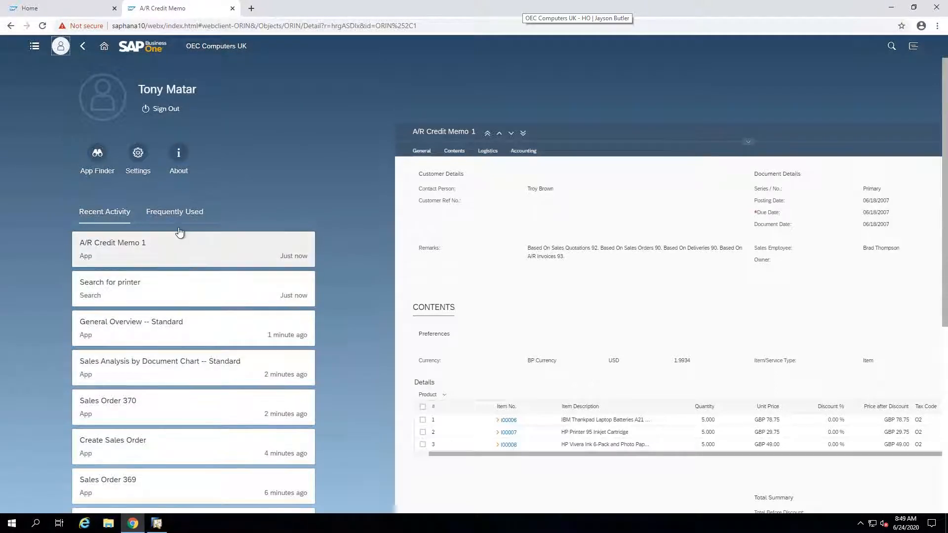
Step: Look through the frequently used apps in the user profile area
left_click(178, 216)
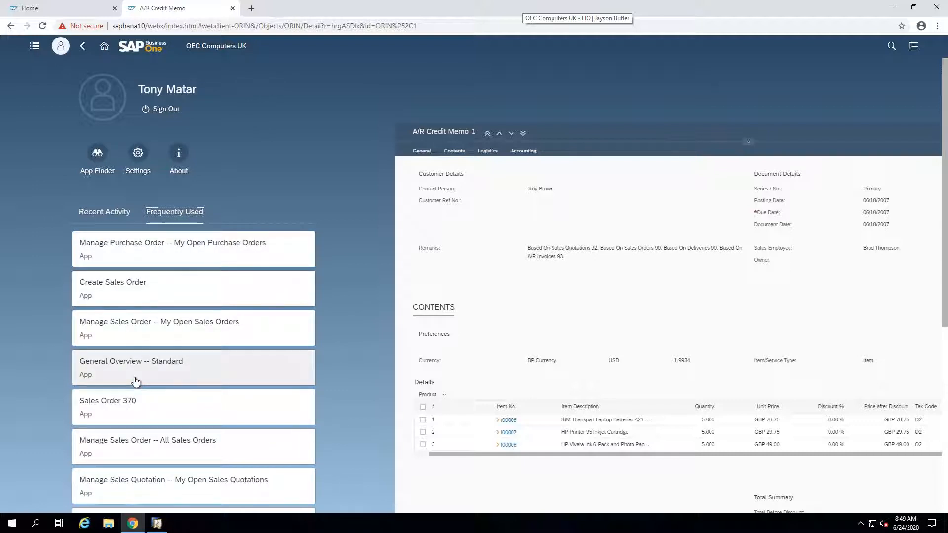
scroll(136, 381, "down", 2)
scroll(95, 277, "up", 2)
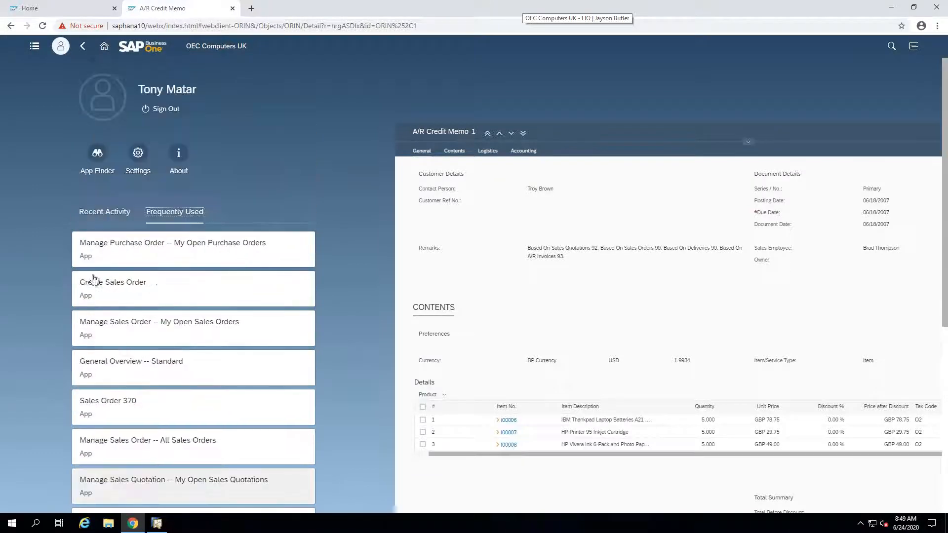
Step: Look through the user settings from Appearance and Language & Region to Notifications, UI Extension and General Settings, leaving them without saving
left_click(137, 154)
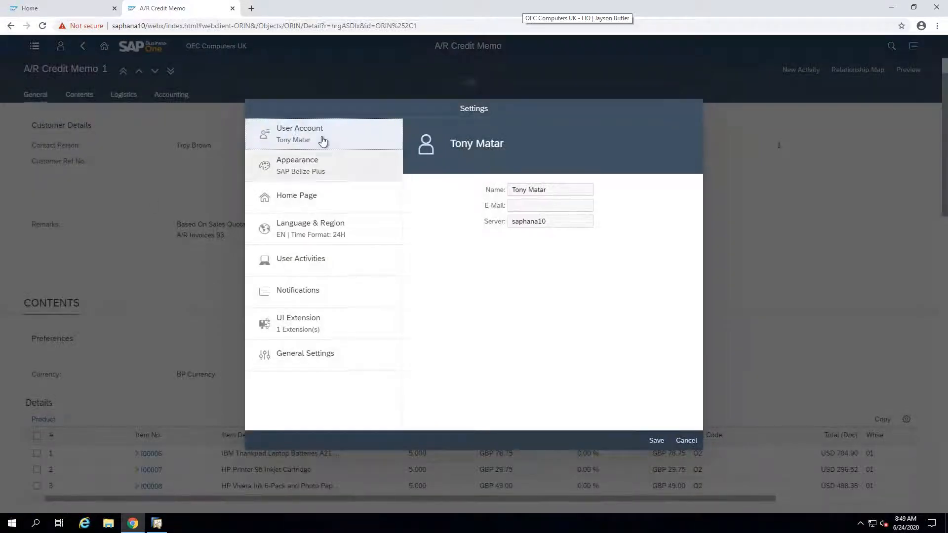
left_click(305, 167)
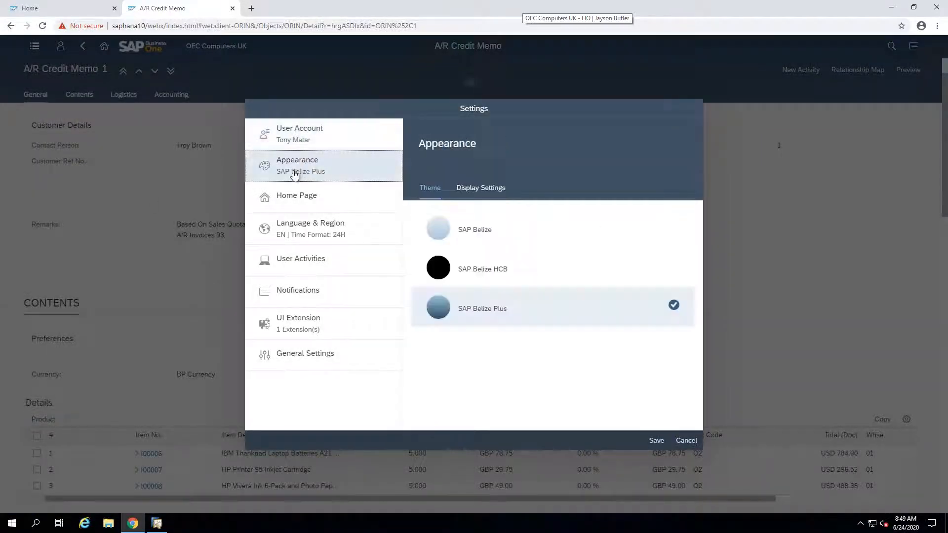
left_click(275, 203)
left_click(274, 238)
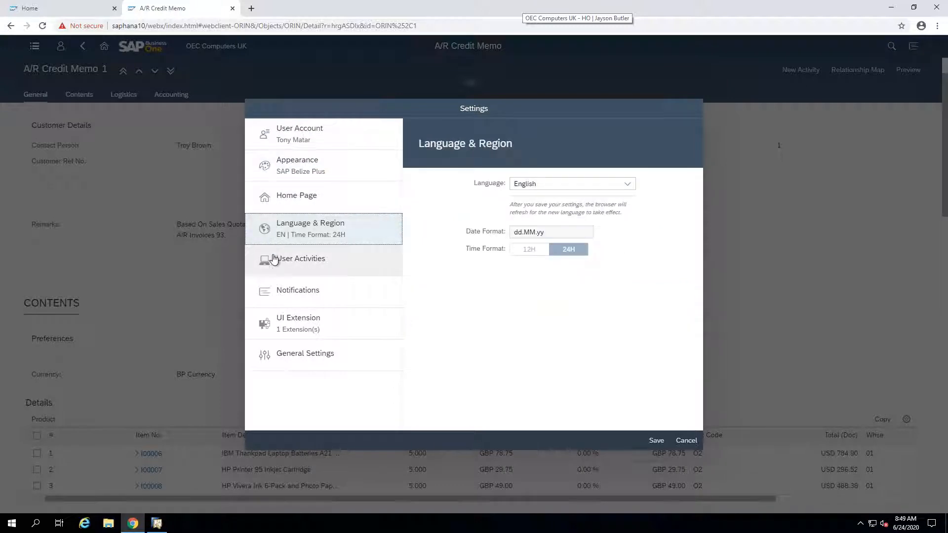
left_click(332, 259)
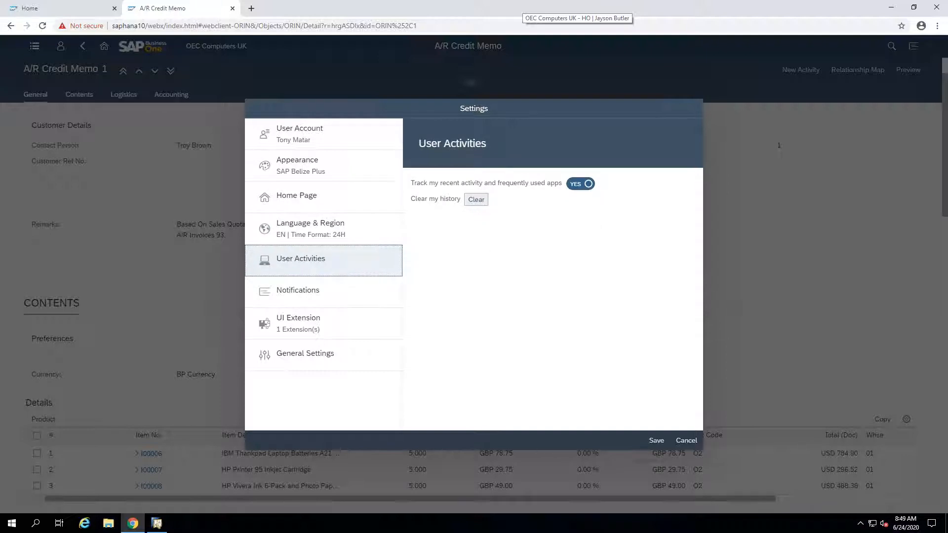
left_click(352, 290)
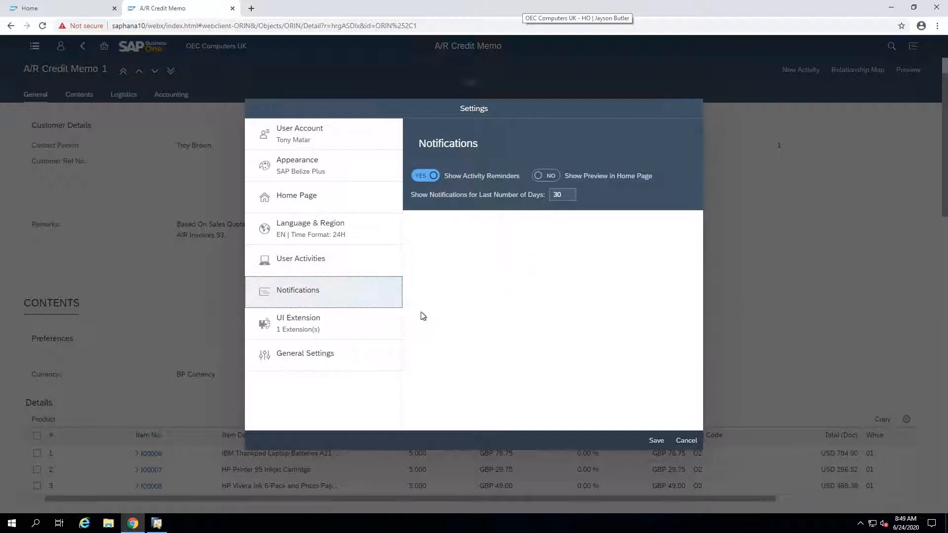
left_click(313, 331)
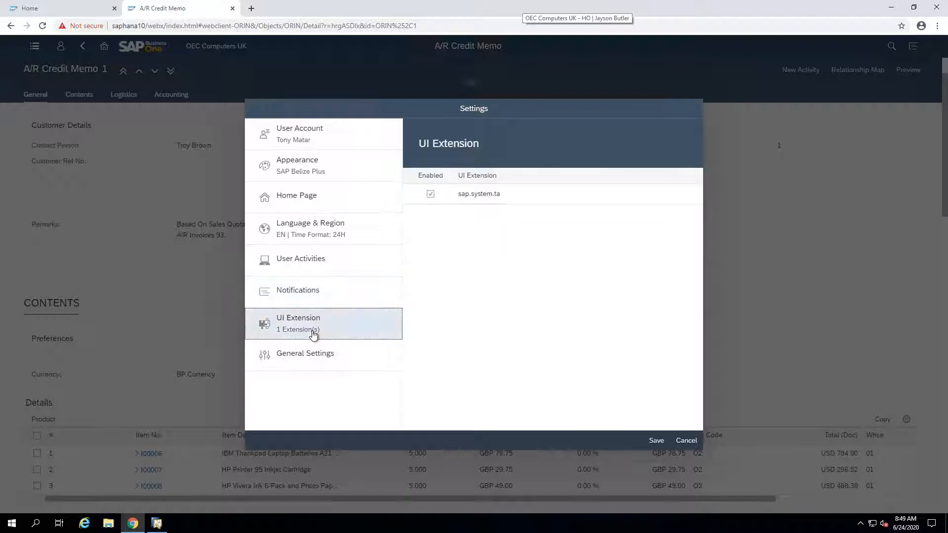
left_click(307, 357)
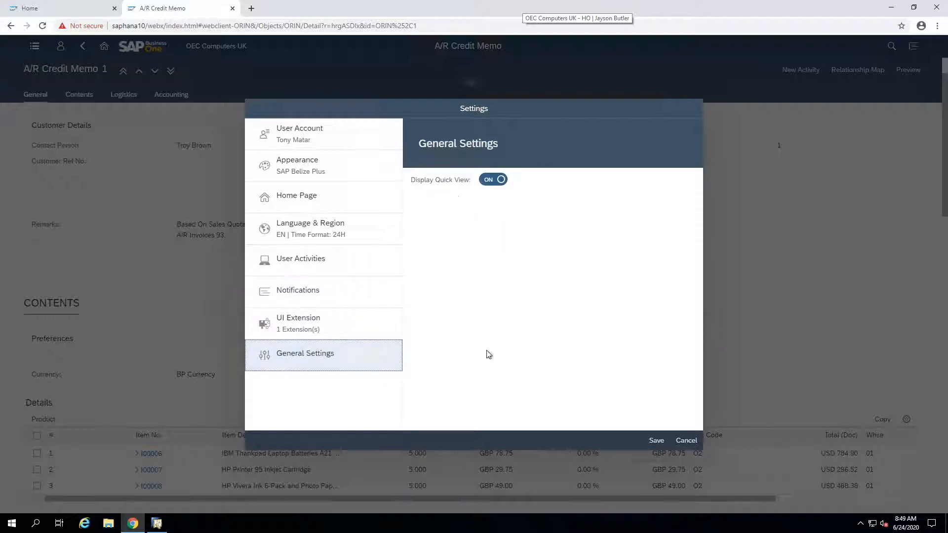
left_click(686, 440)
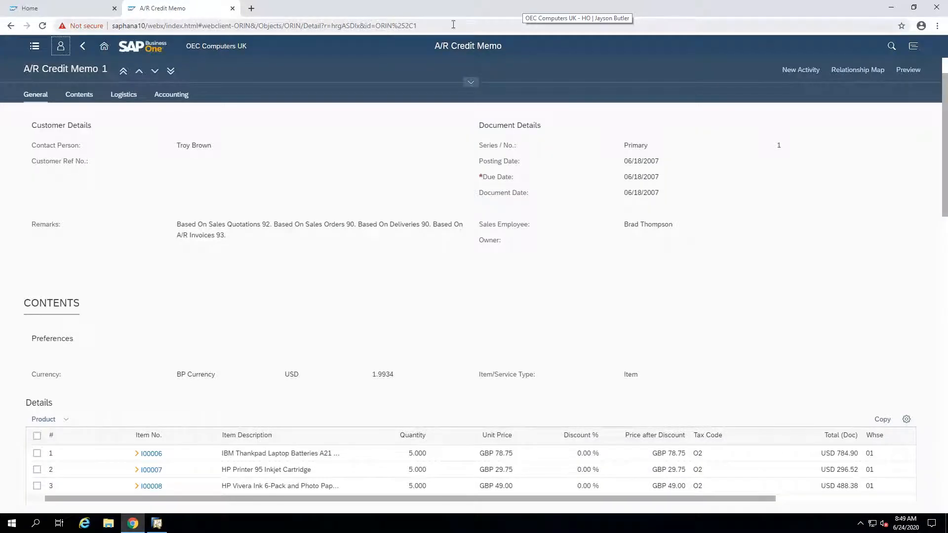
Step: Look through the credit memo's relationship map up to its last document and open Delivery 90 from it
left_click(860, 70)
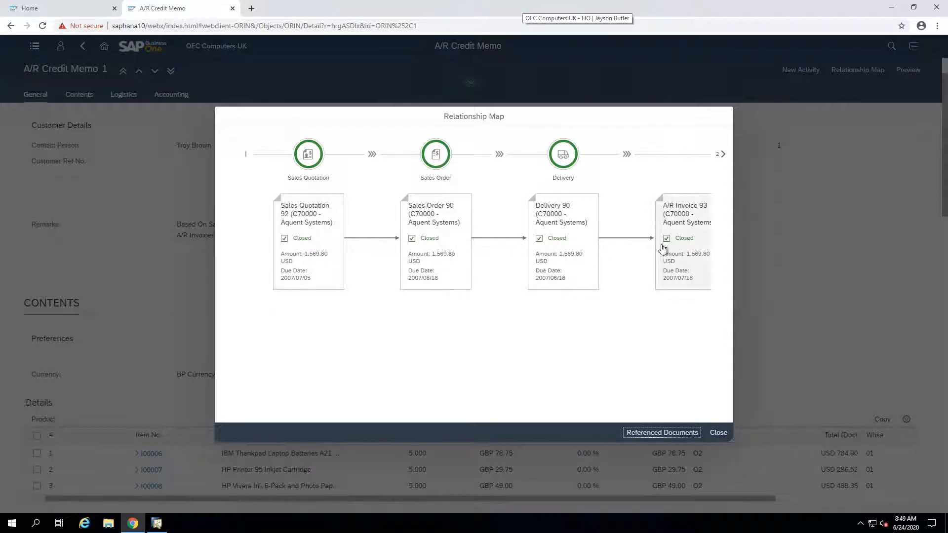
left_click(723, 154)
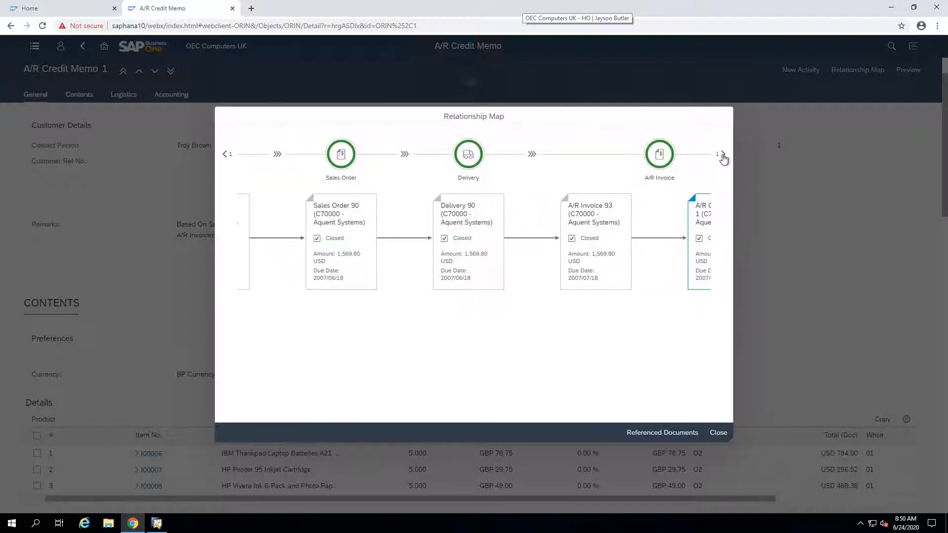
left_click(723, 156)
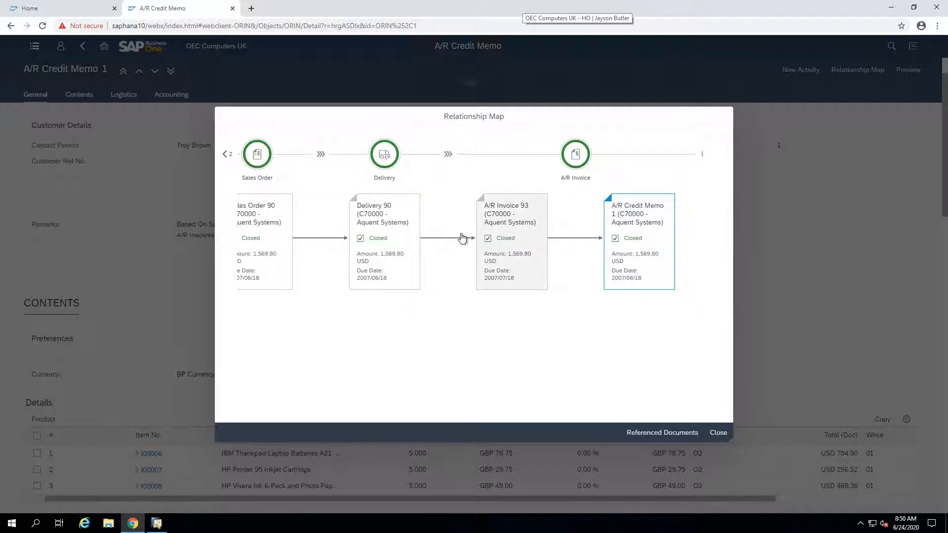
left_click(393, 245)
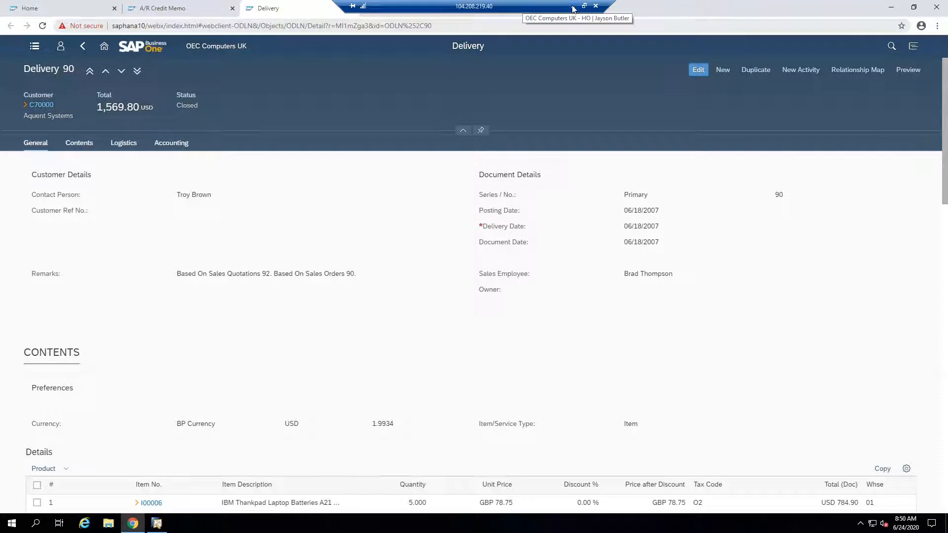
Step: Switch from the remote desktop to the SAP Business One 10.0 Highlights PDF and look through the Web Client and Usability pages
left_click(572, 6)
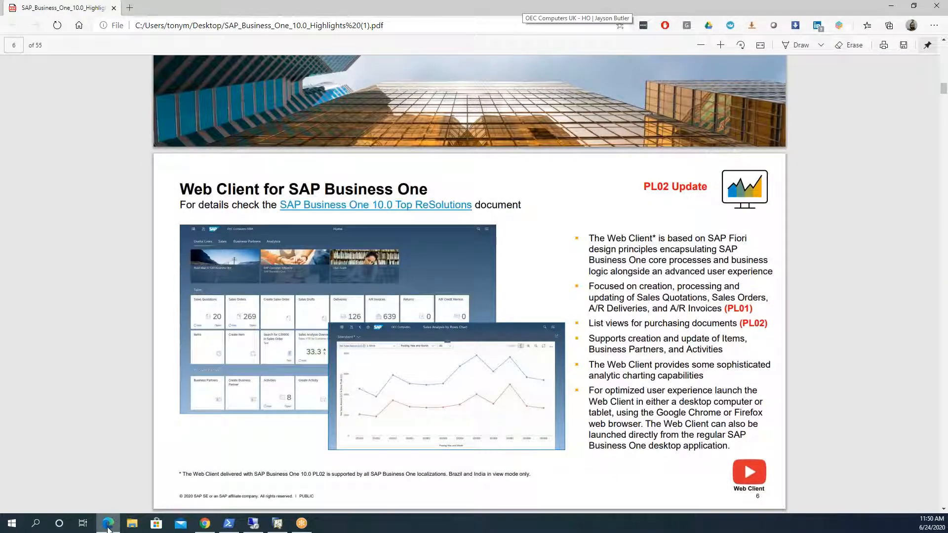
mouse_move(108, 524)
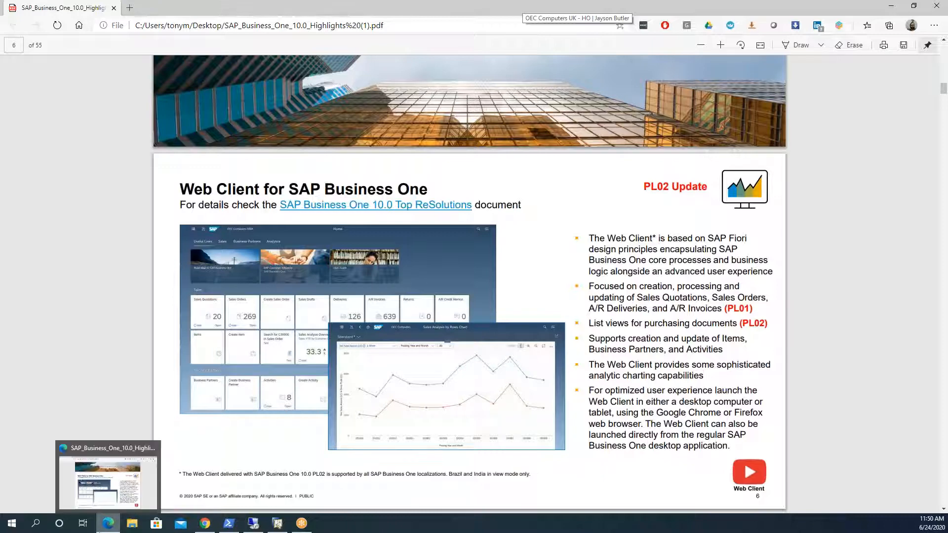
left_click(102, 494)
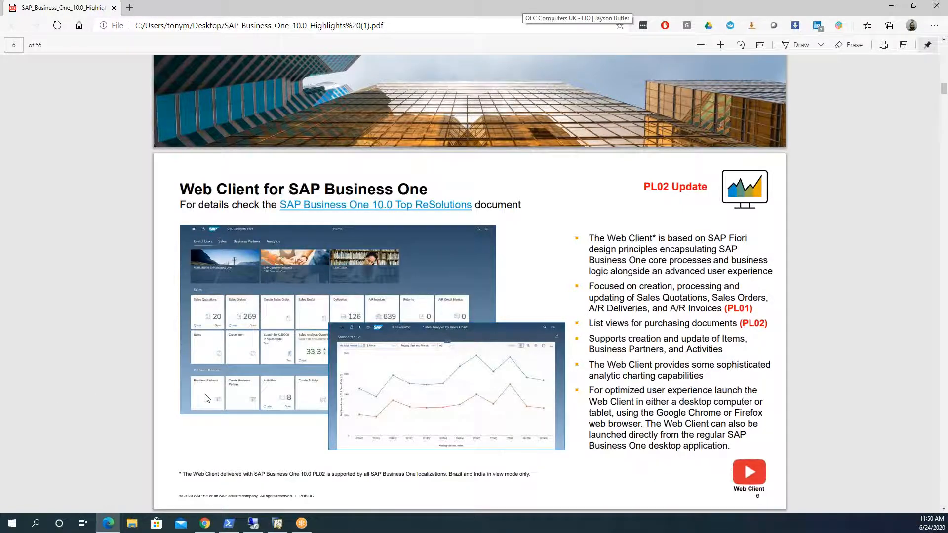
scroll(206, 398, "down", 10)
scroll(206, 398, "down", 2)
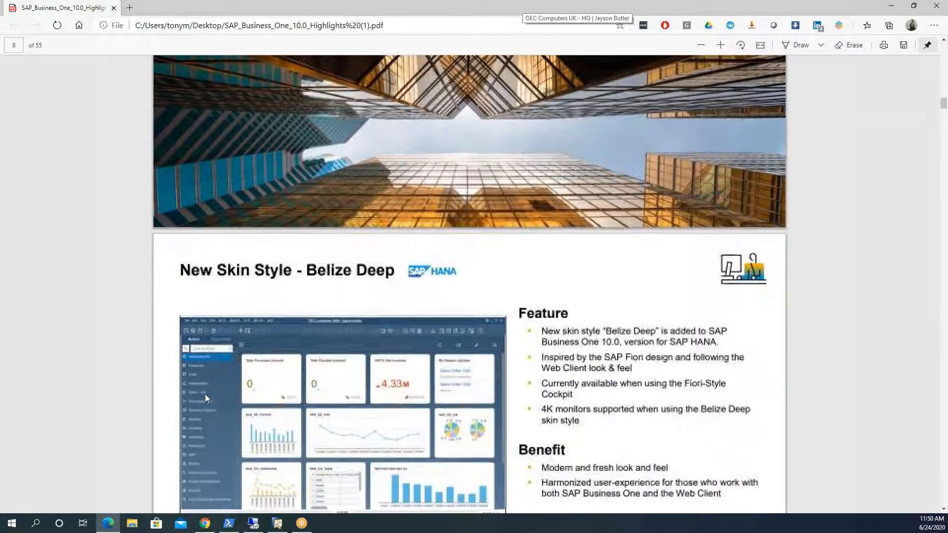
scroll(206, 398, "up", 10)
scroll(206, 397, "up", 5)
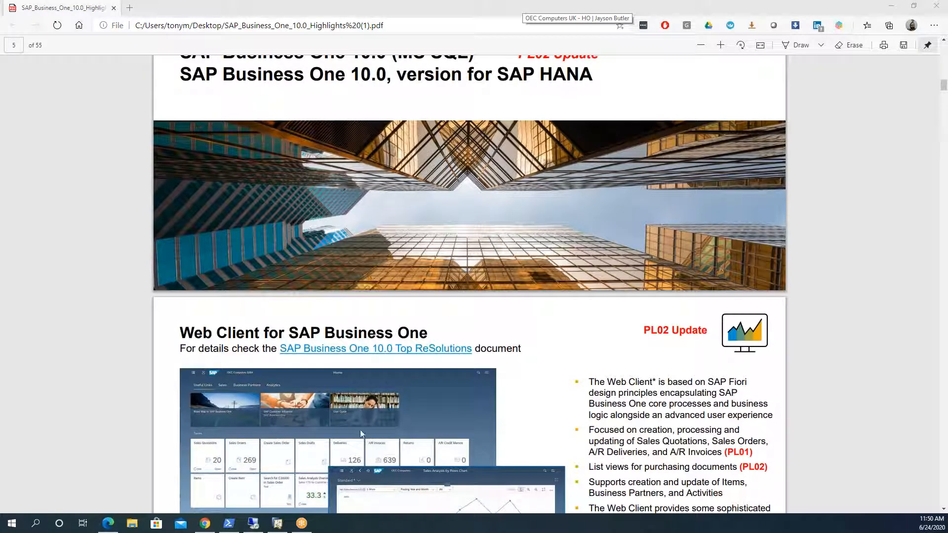
scroll(361, 431, "down", 7)
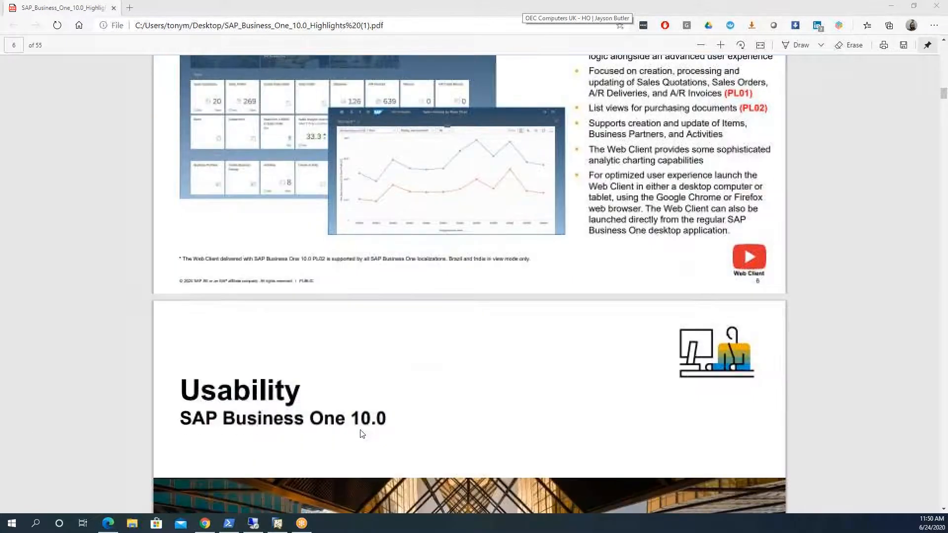
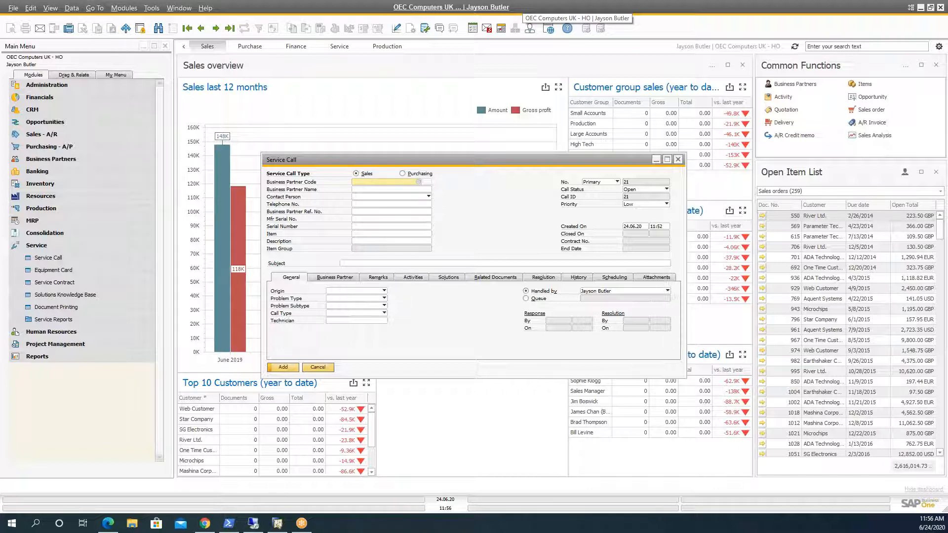
left_click(82, 88)
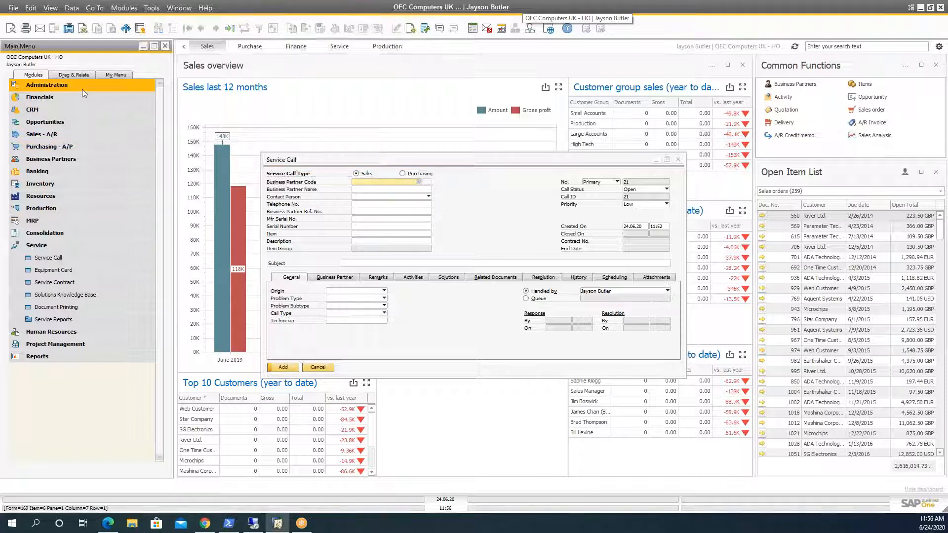
left_click(65, 132)
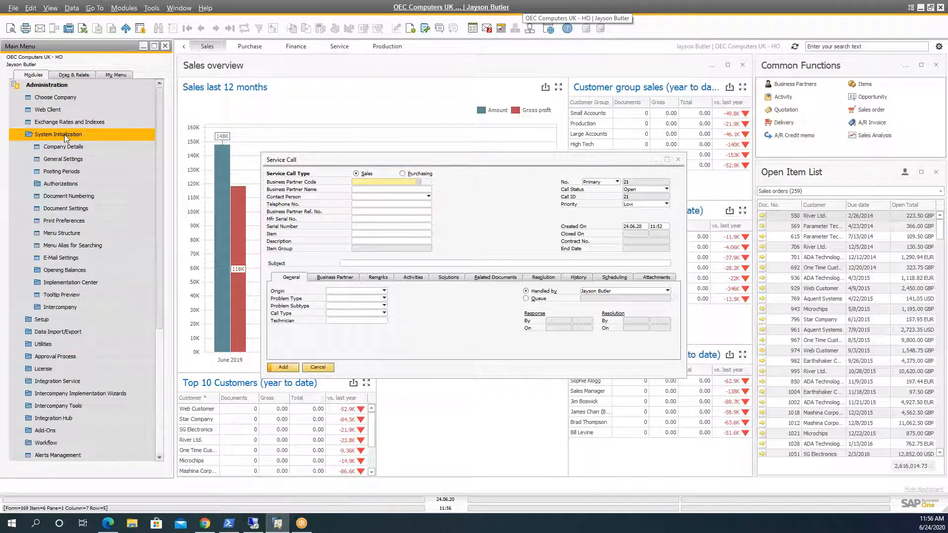
left_click(65, 100)
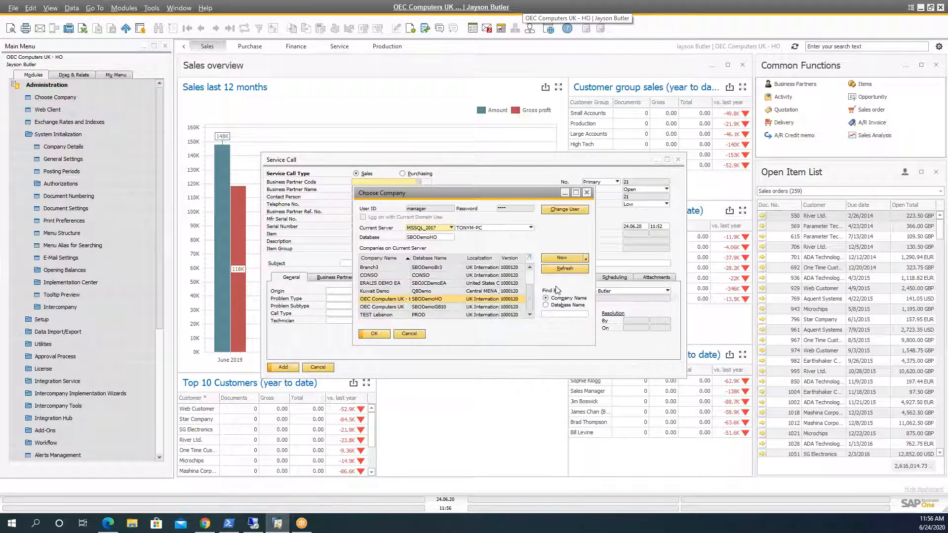
left_click(486, 291)
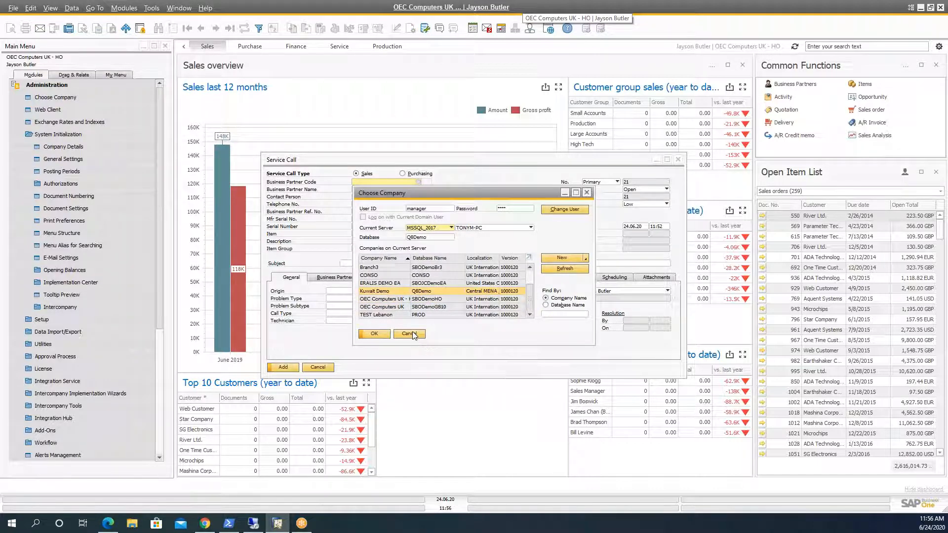
left_click(409, 334)
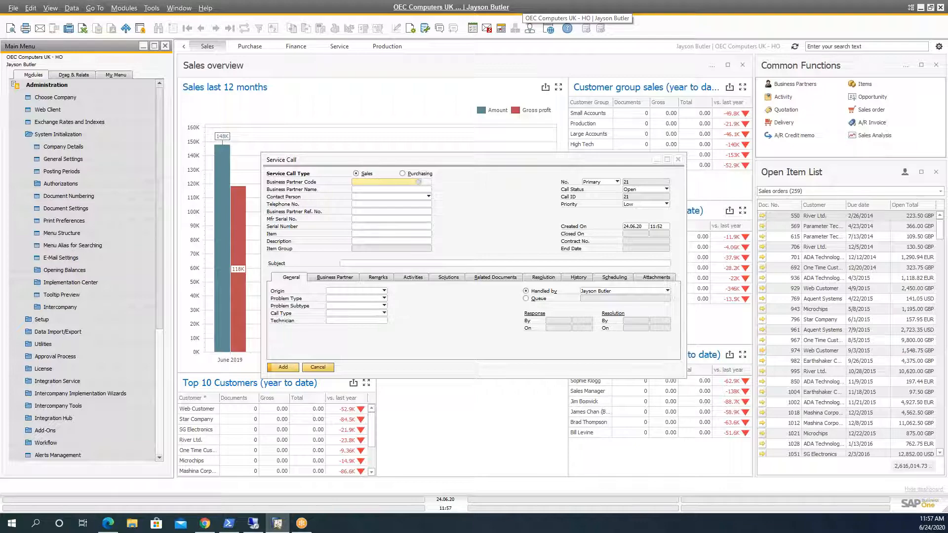
Step: Switch to the remote desktop session and bring its SAP Business One desktop client to the front
left_click(253, 523)
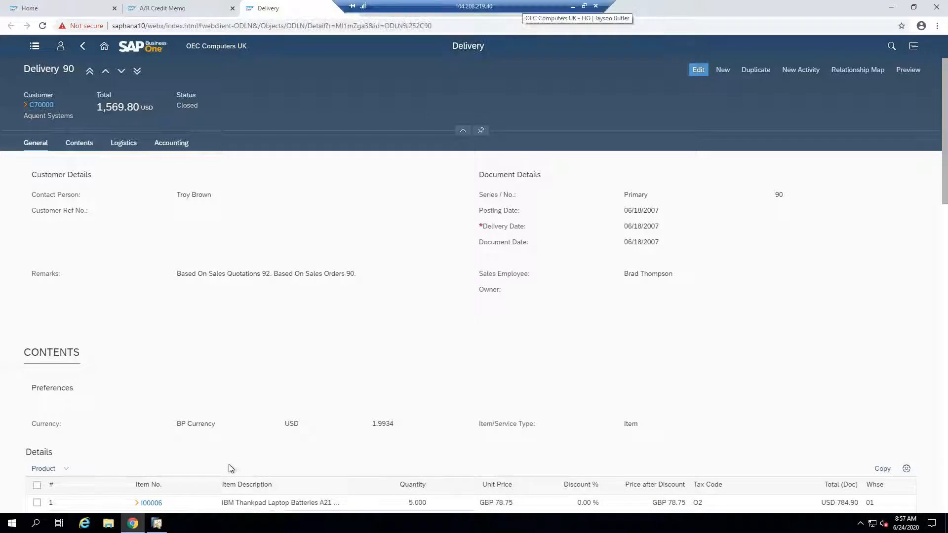
left_click(158, 524)
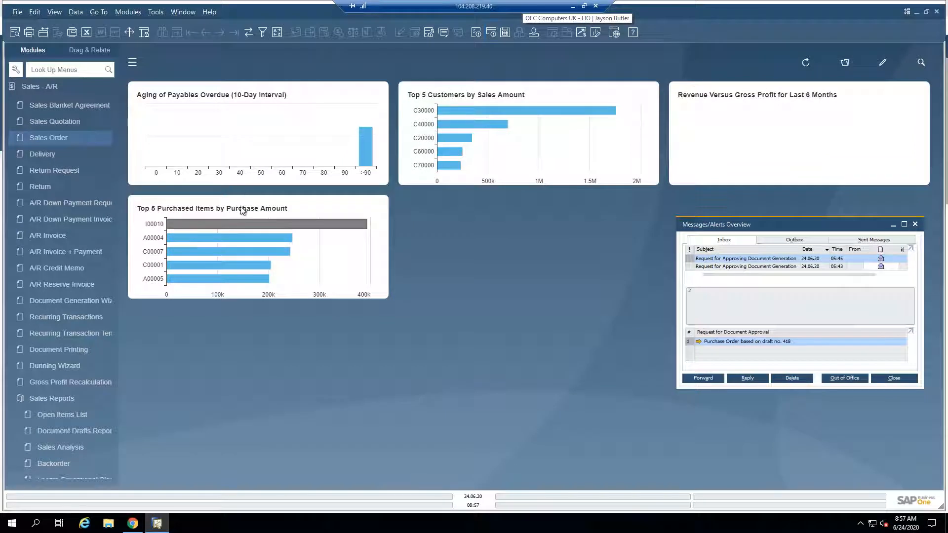